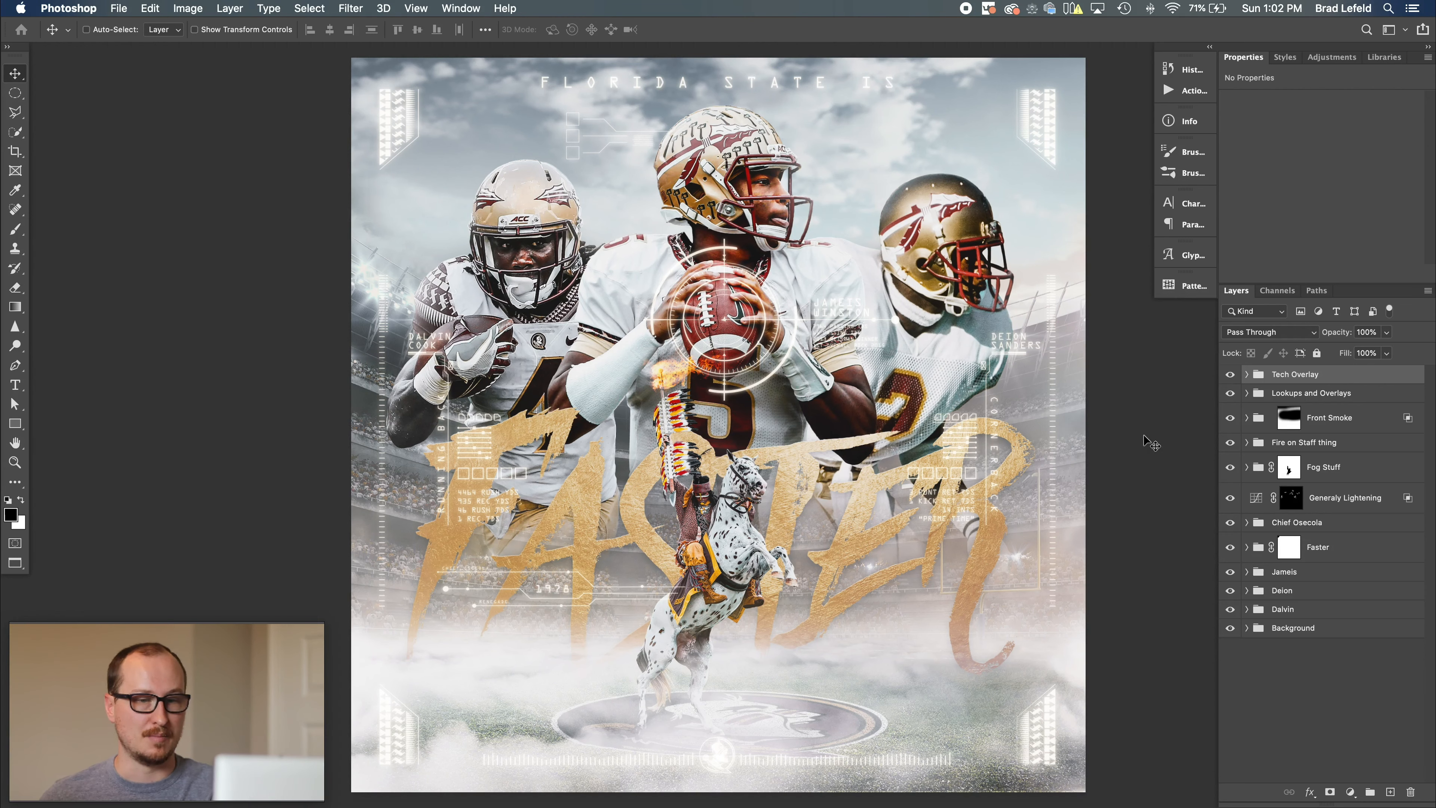
# Expand the Background group and hide every layer and group in the document, including the Background group's contents.
pyautogui.moveTo(1231, 379); pyautogui.dragTo(1231, 611)
pyautogui.click(1247, 627)
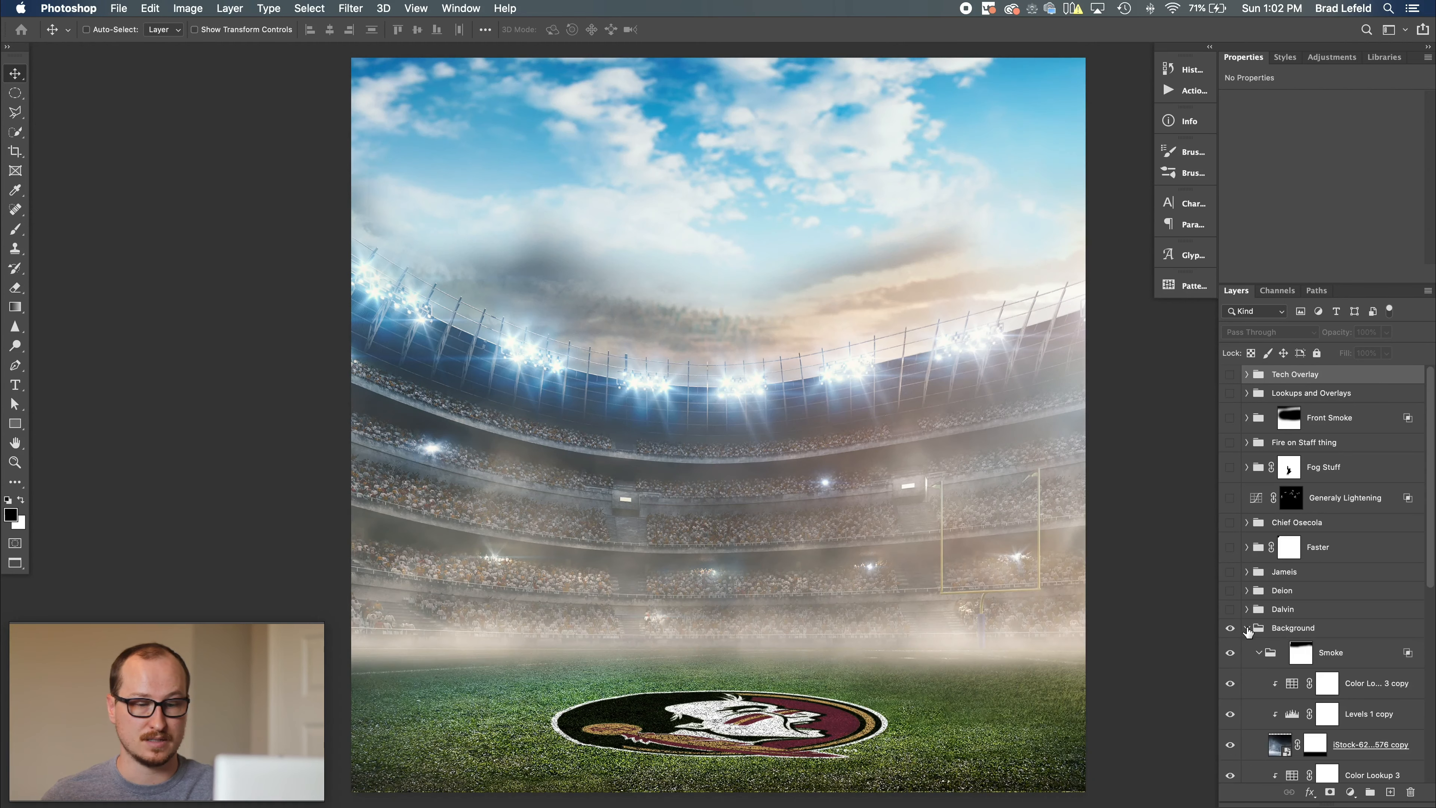
pyautogui.scroll(-5, 1247, 630)
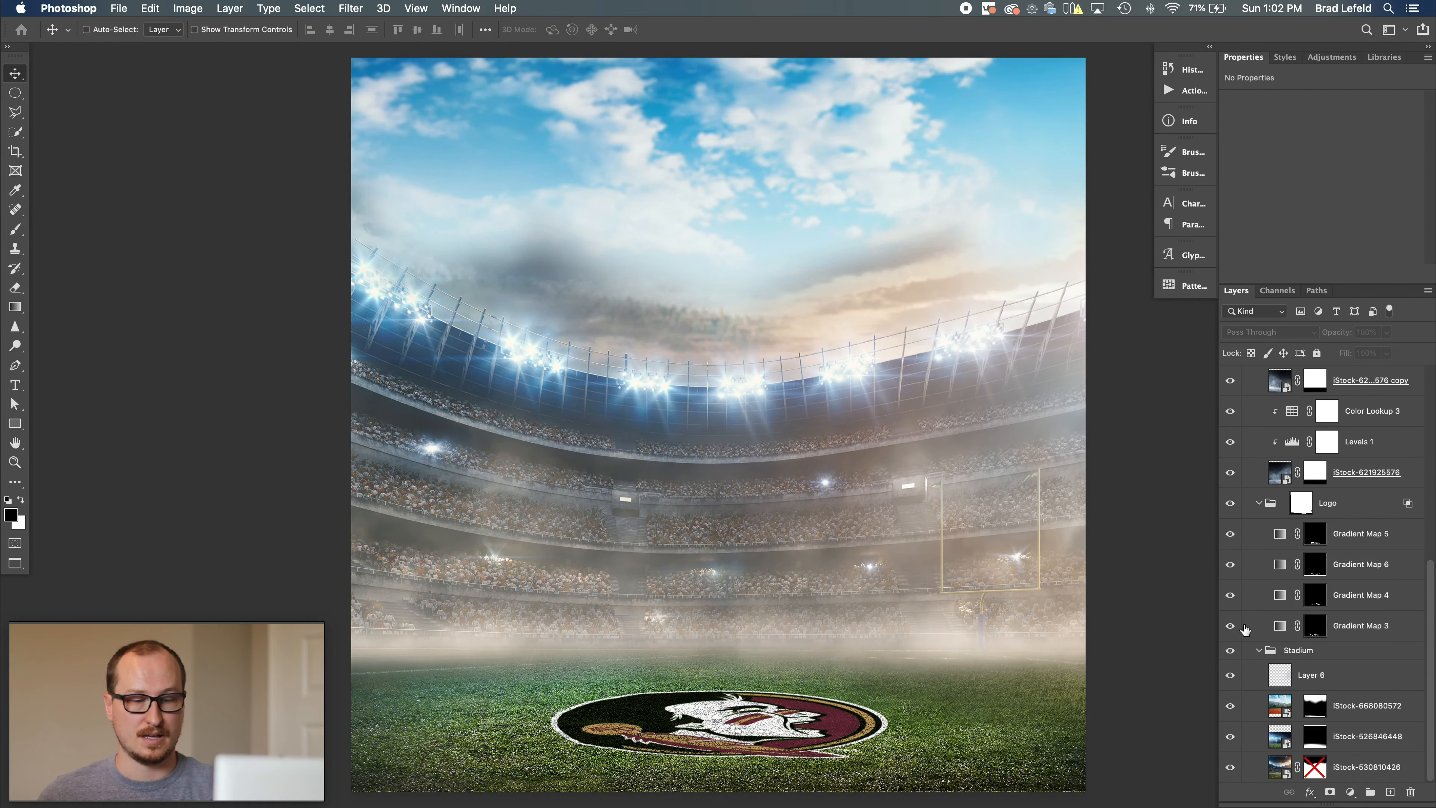
pyautogui.moveTo(1232, 765); pyautogui.dragTo(1232, 491)
pyautogui.scroll(-3, 1228, 490)
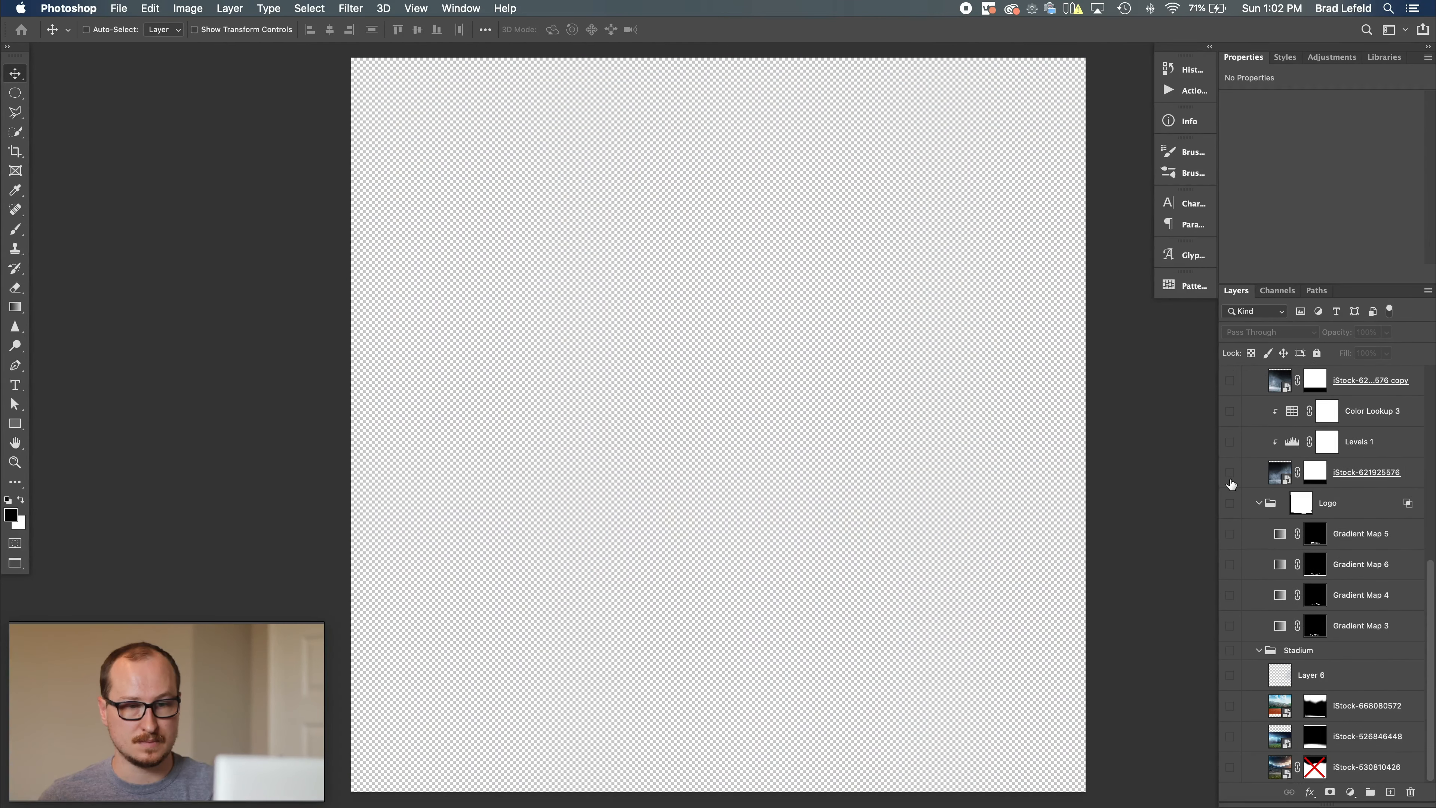
# Show the base stadium image iStock-530810426 and the grass image iStock-526846448 in the Stadium group.
pyautogui.click(1334, 733)
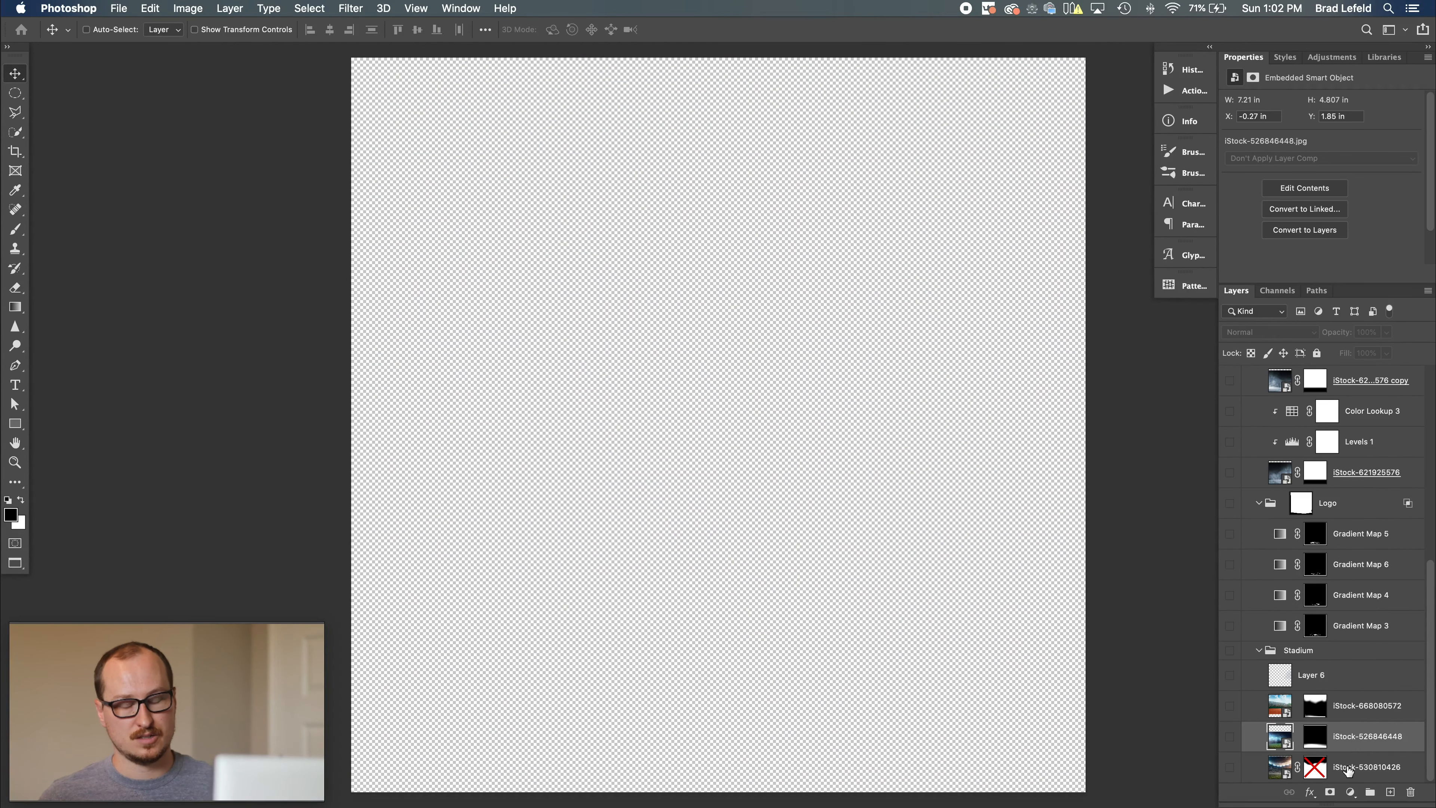
pyautogui.click(1348, 769)
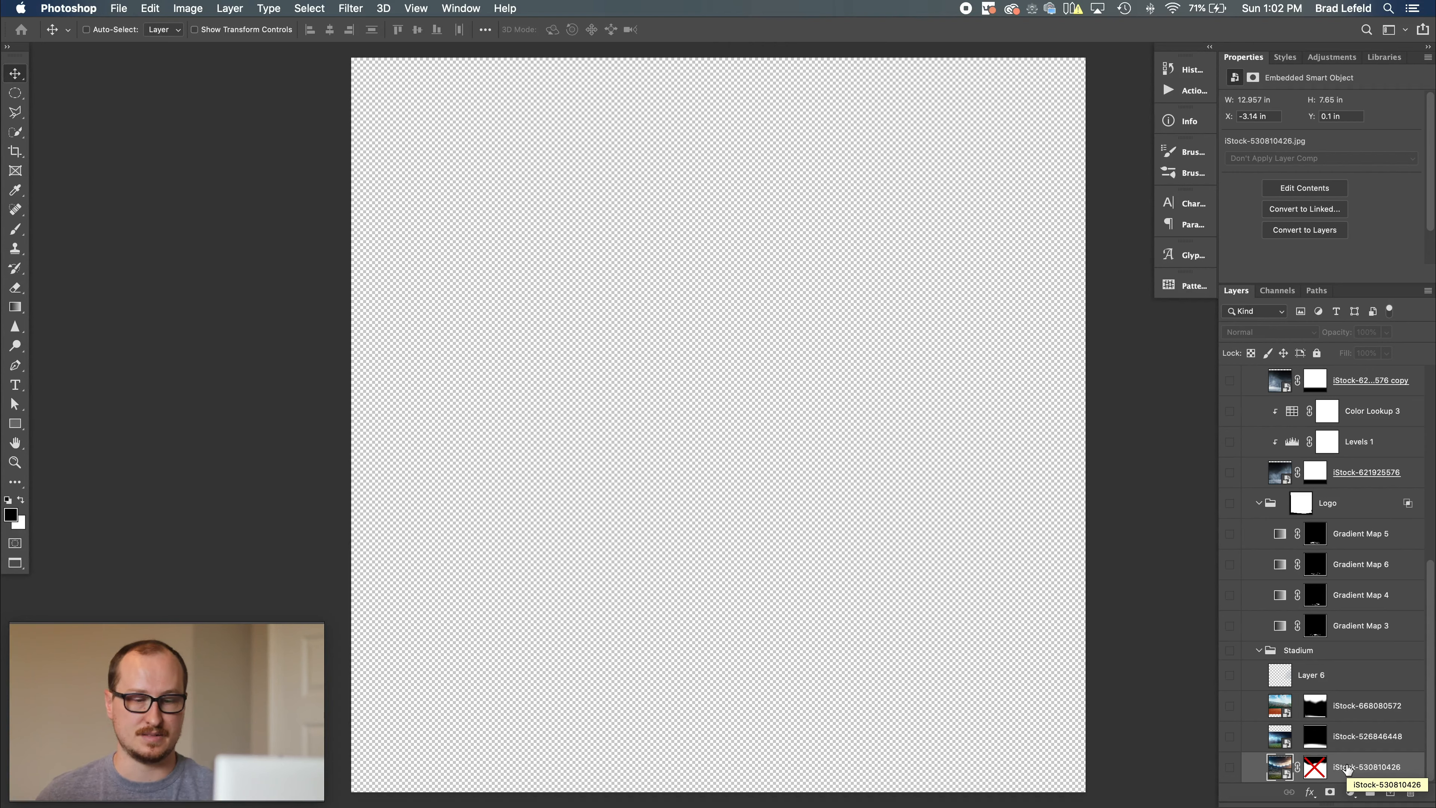
pyautogui.click(1230, 768)
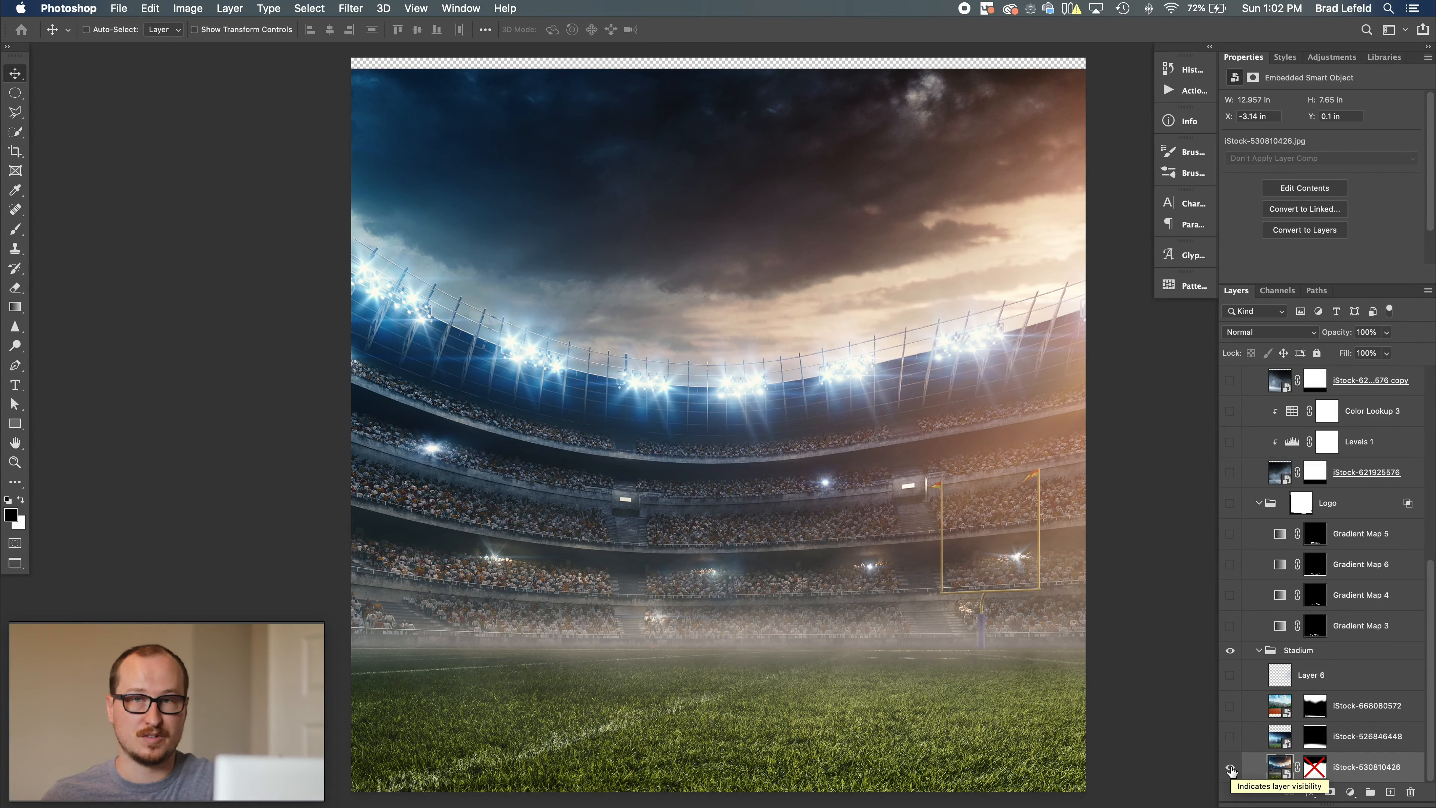
pyautogui.click(1339, 738)
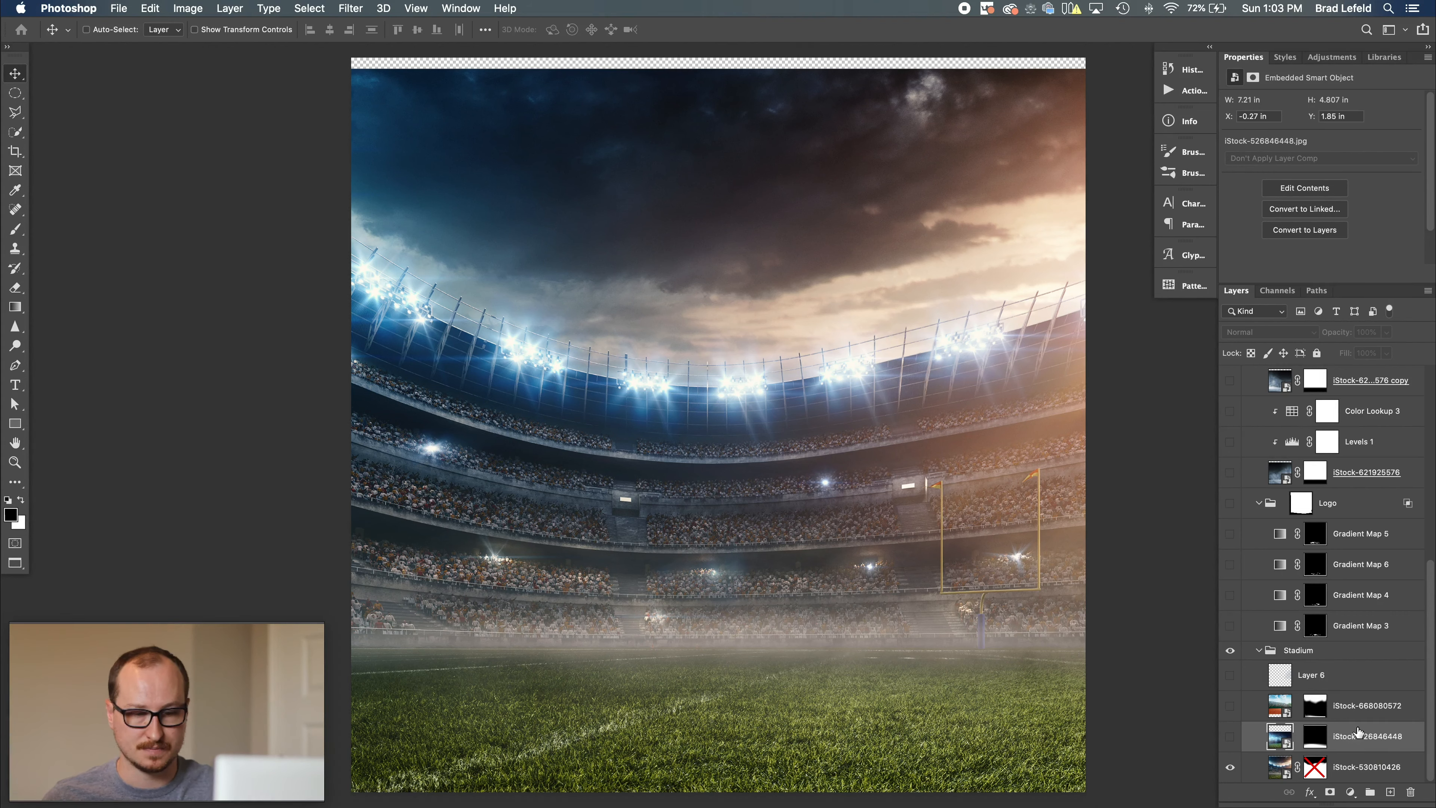
pyautogui.click(1229, 737)
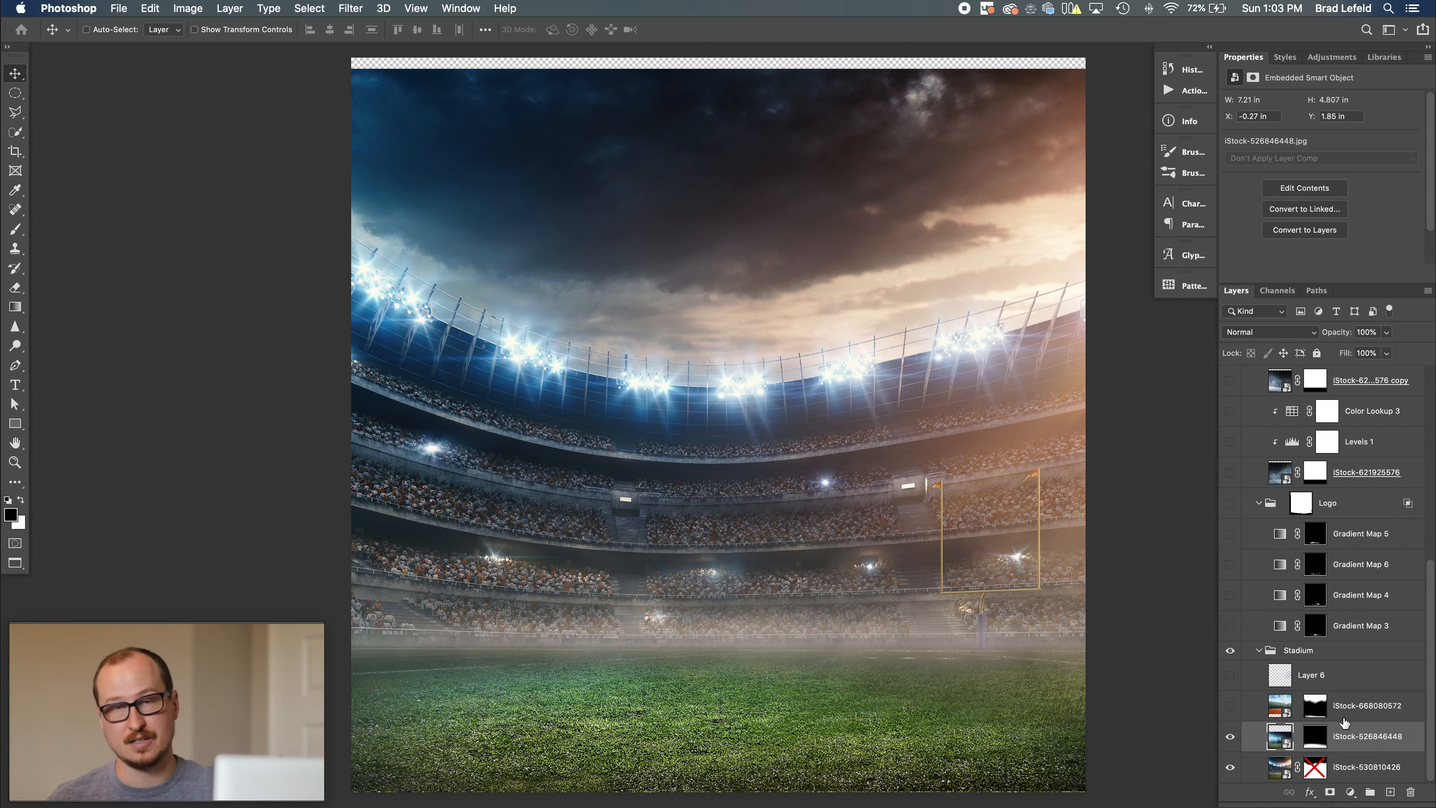
# Show the sky image iStock-668080572 and the Hue-blended Layer 6 in the Stadium group.
pyautogui.click(1362, 716)
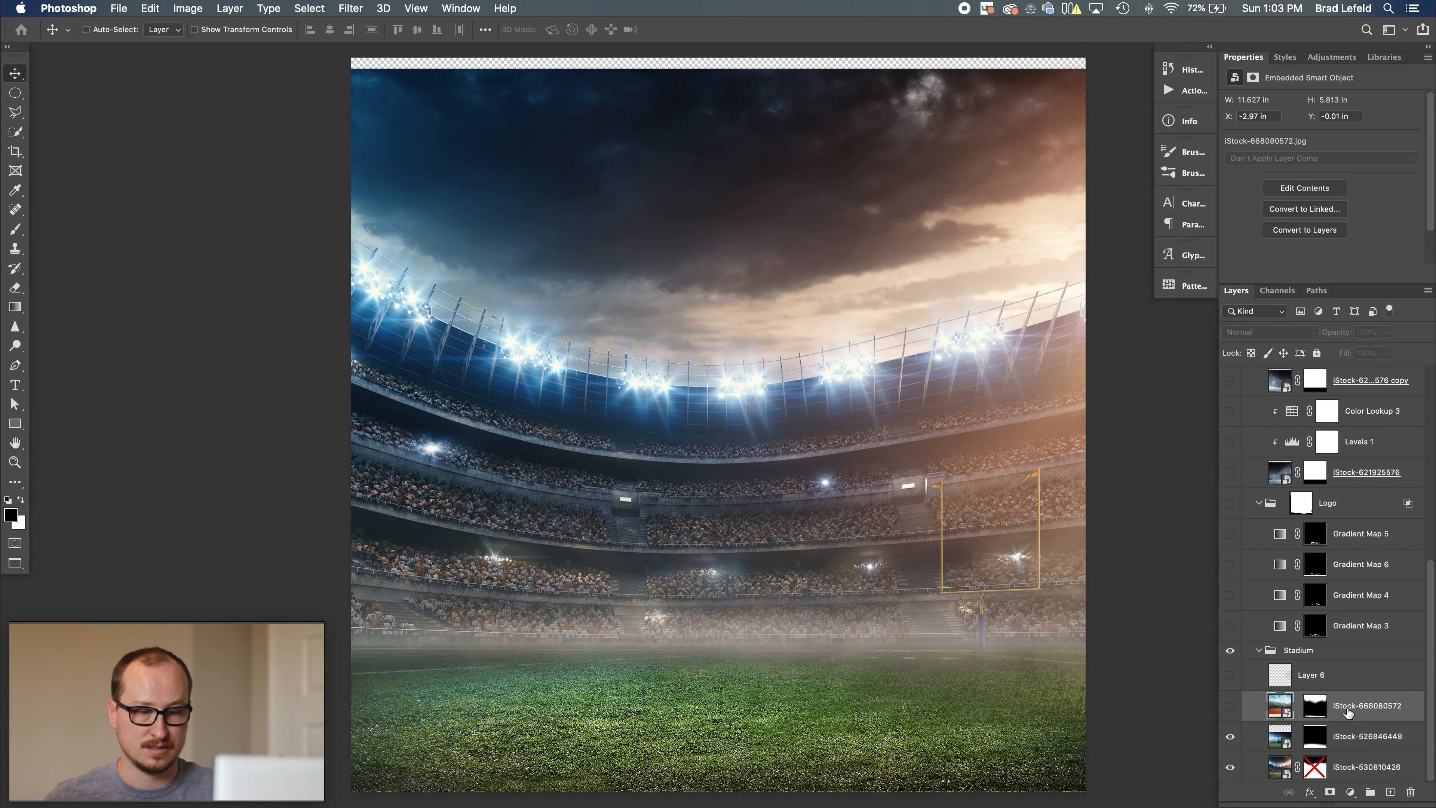
pyautogui.click(1230, 706)
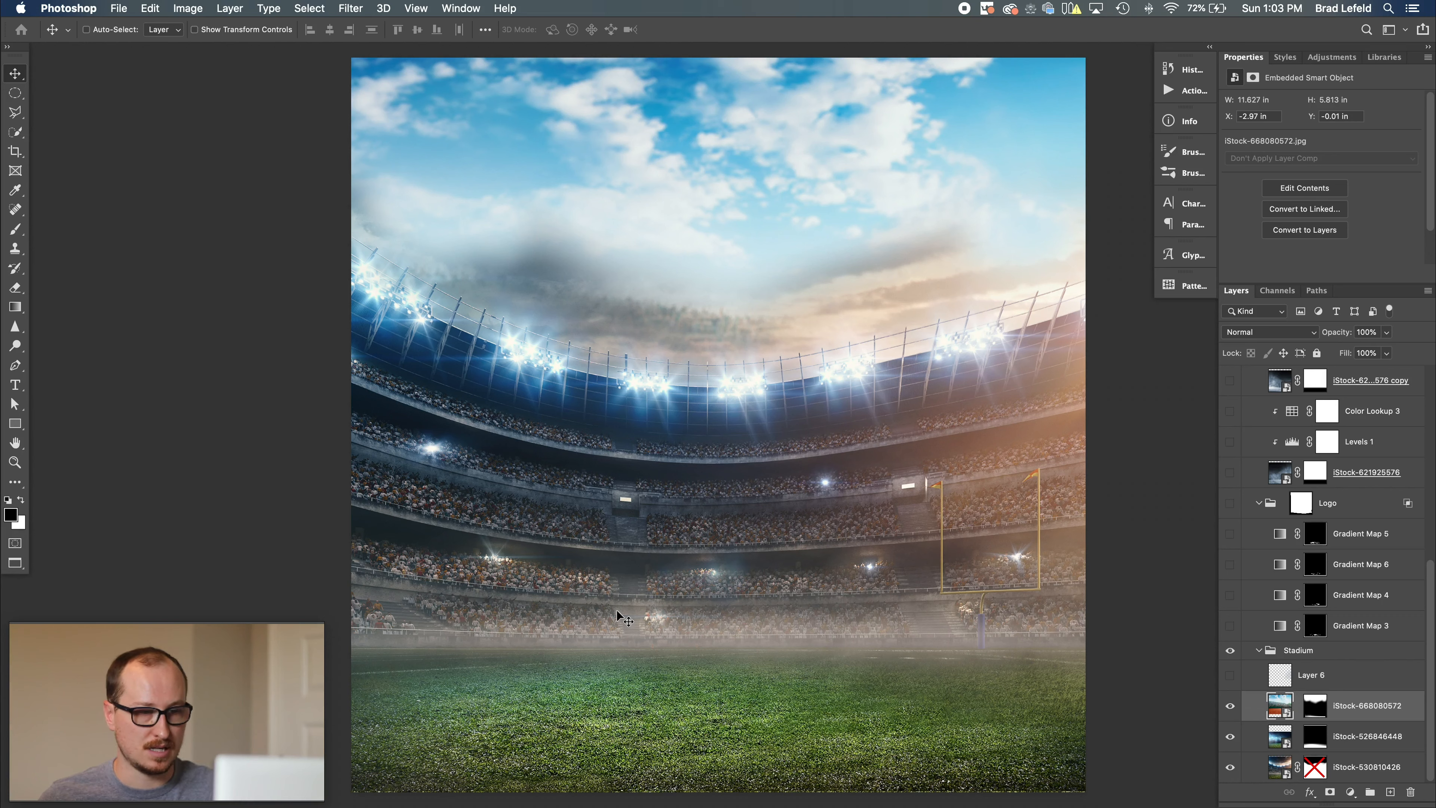
pyautogui.click(1317, 679)
pyautogui.click(1230, 675)
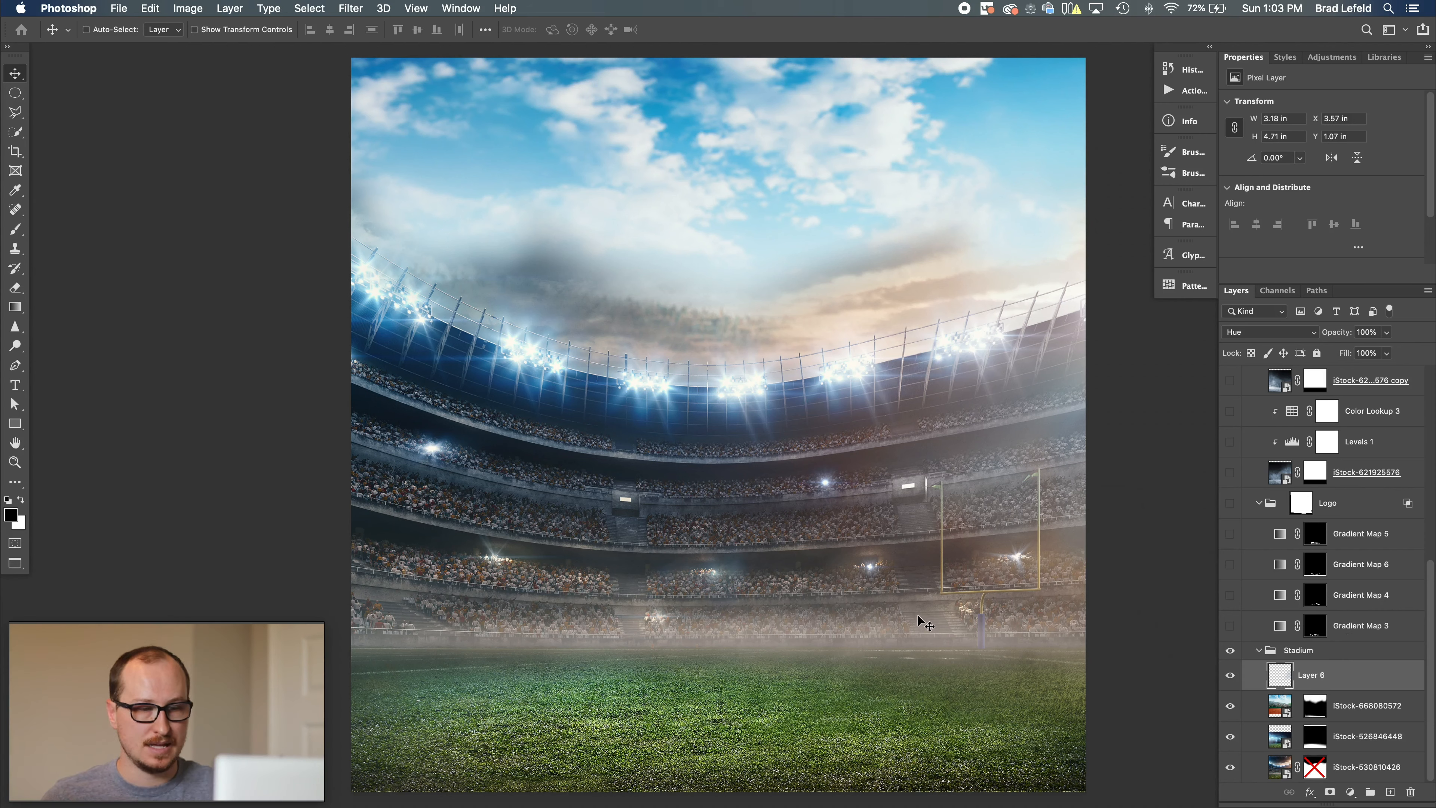
# Show Gradient Map 5 and Gradient Map 6 in the Logo group for the logo's dark and gold parts.
pyautogui.click(1230, 534)
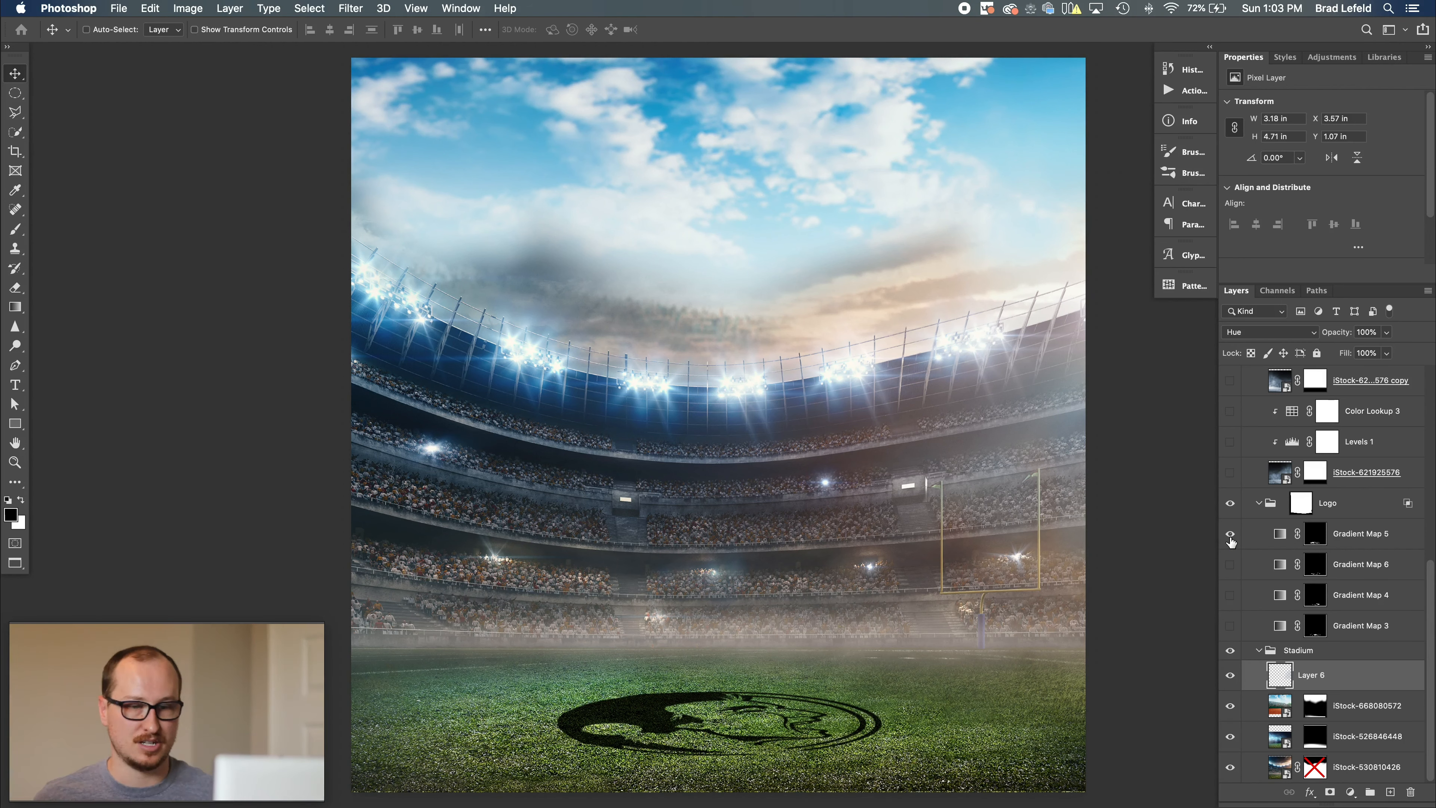
pyautogui.click(1361, 546)
pyautogui.click(1359, 568)
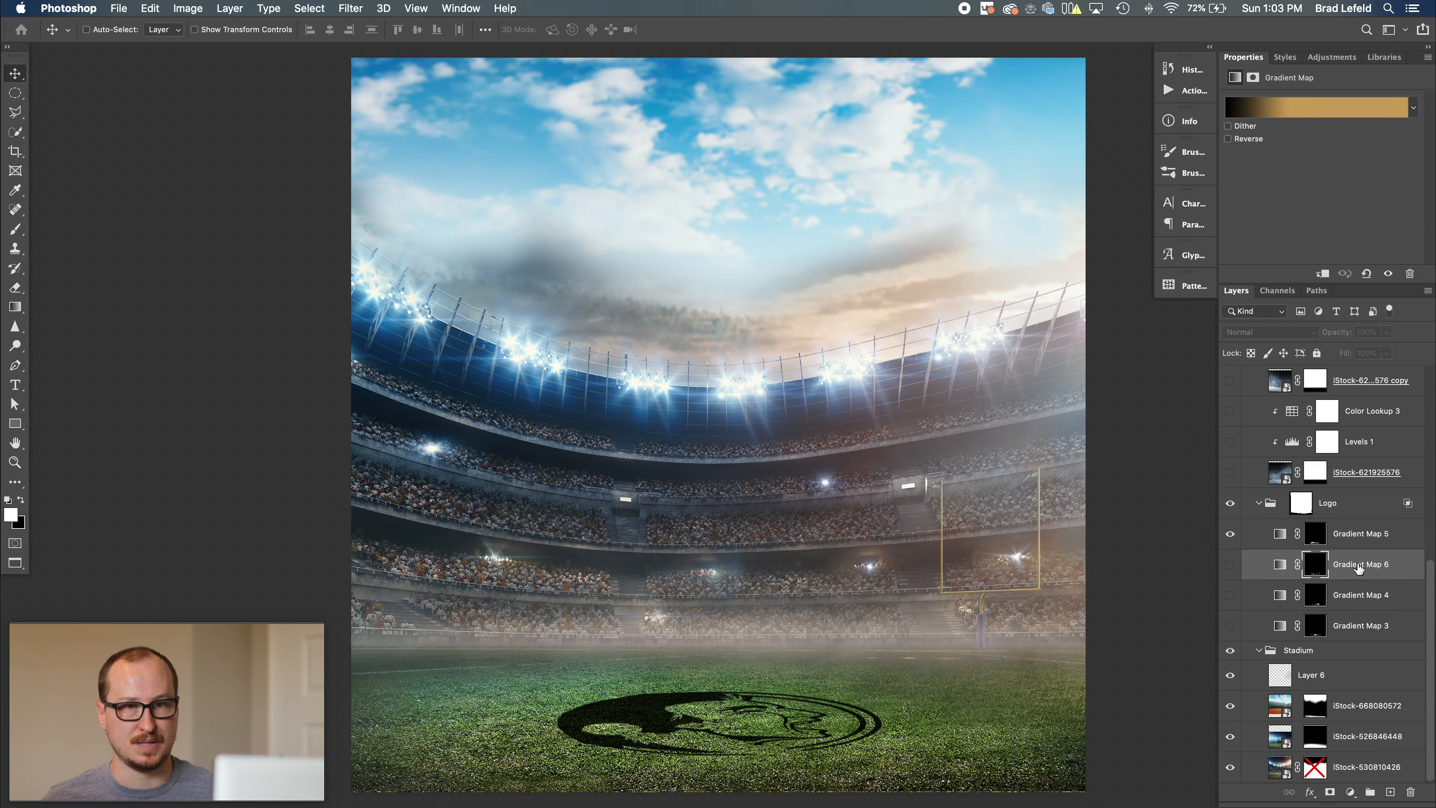
pyautogui.click(1351, 535)
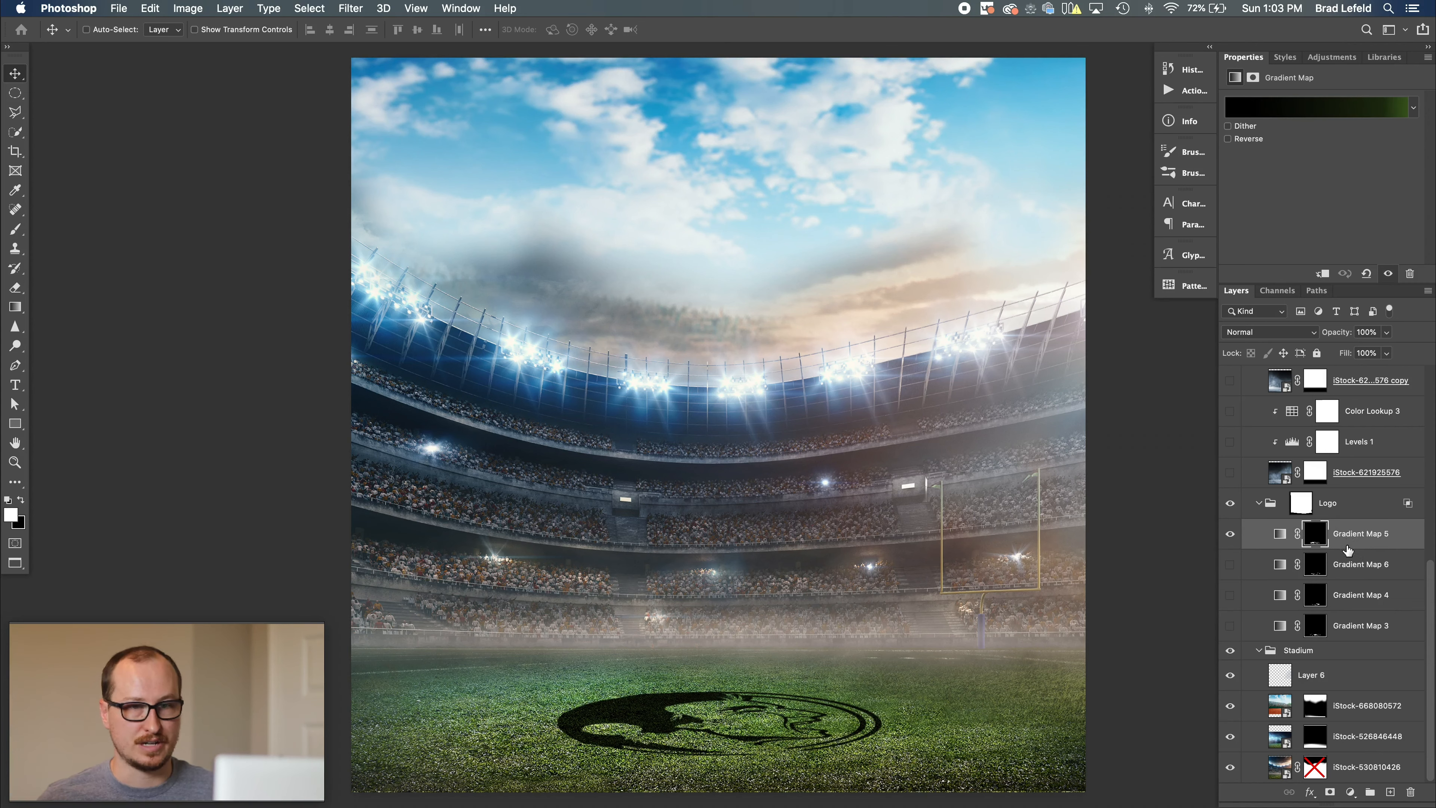
pyautogui.click(1351, 564)
pyautogui.click(1230, 565)
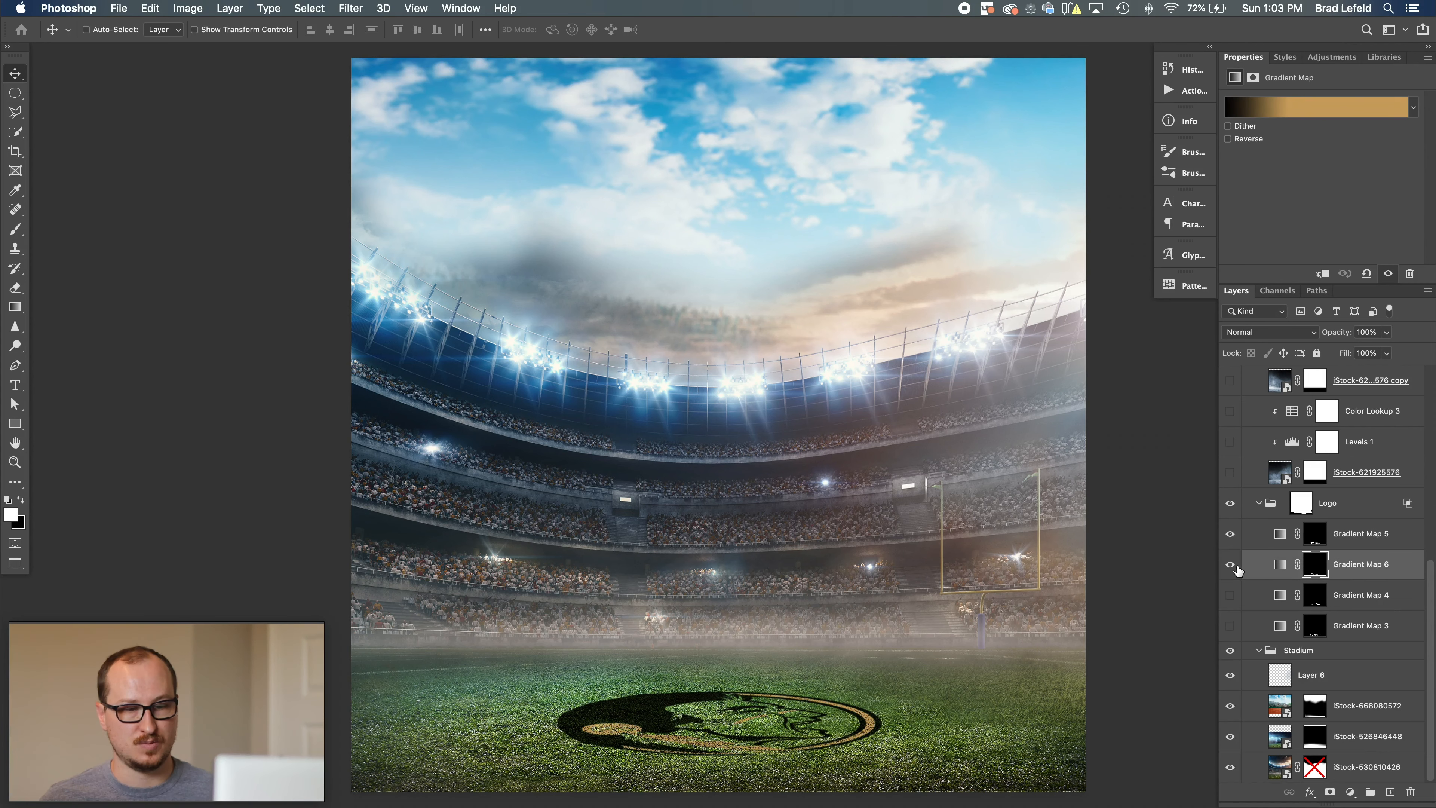
# Show Gradient Map 4 and Gradient Map 3 in the Logo group for the logo's garnet and white parts.
pyautogui.click(1363, 599)
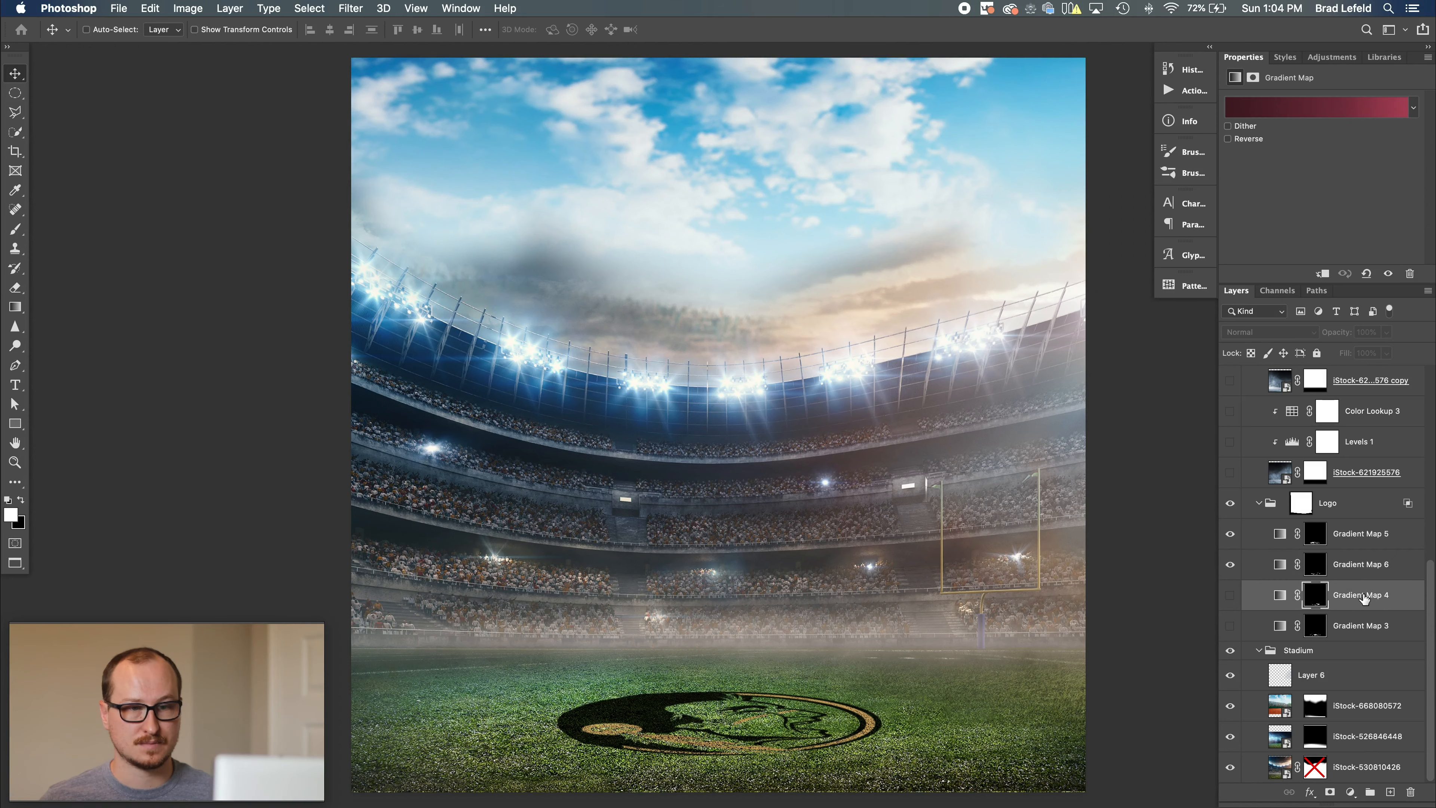
pyautogui.click(1231, 595)
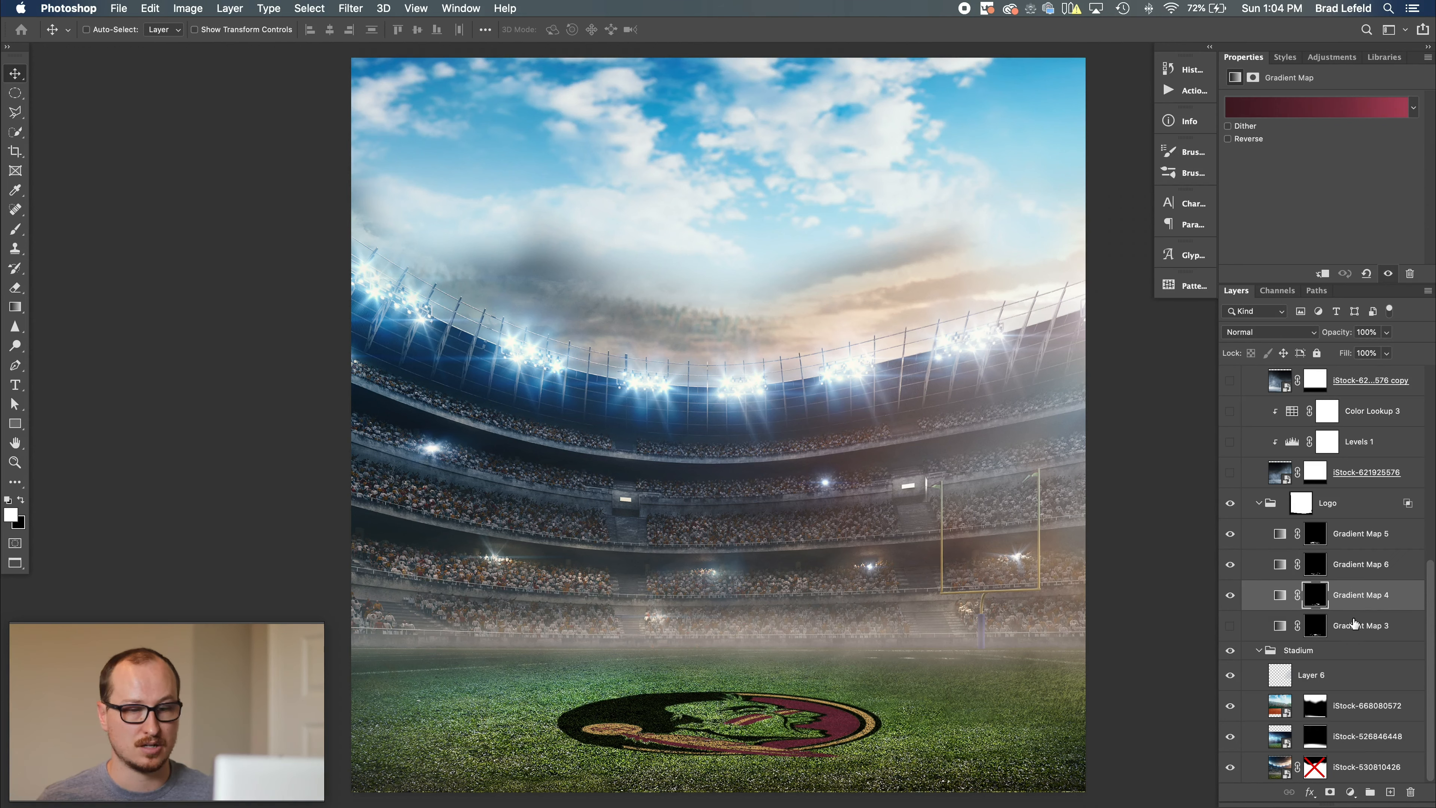
pyautogui.click(1279, 624)
pyautogui.click(1230, 625)
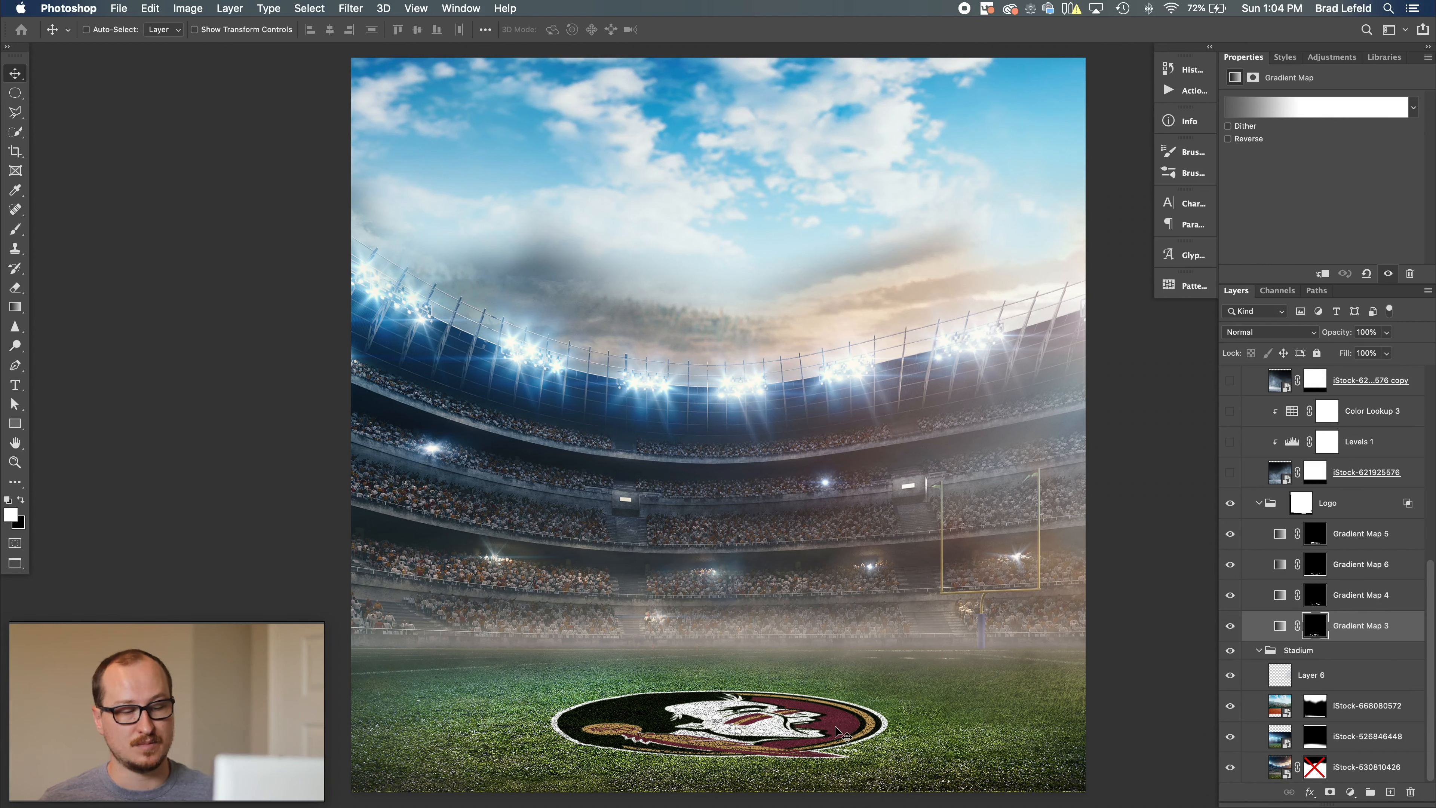
pyautogui.scroll(2, 1325, 588)
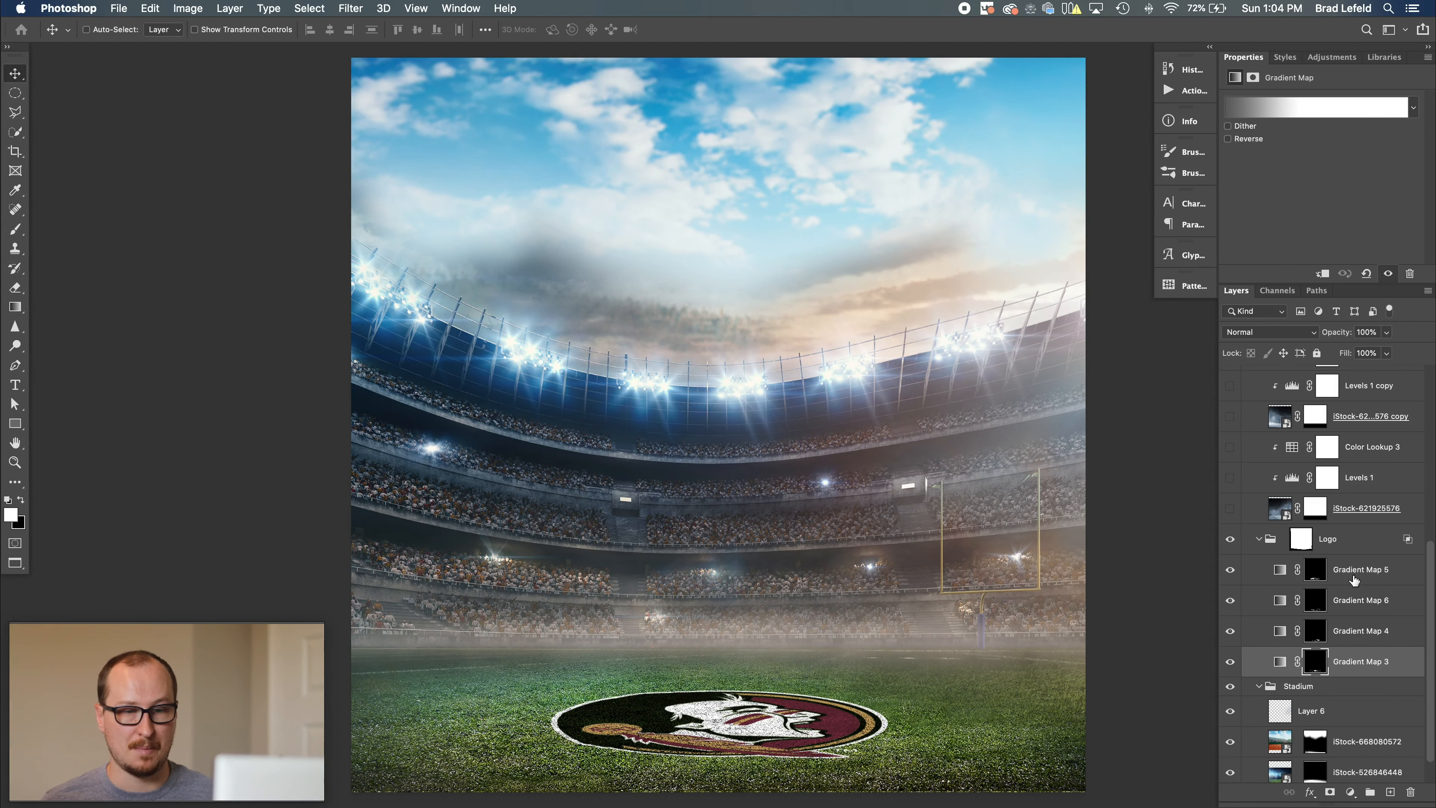
pyautogui.rightClick(1358, 575)
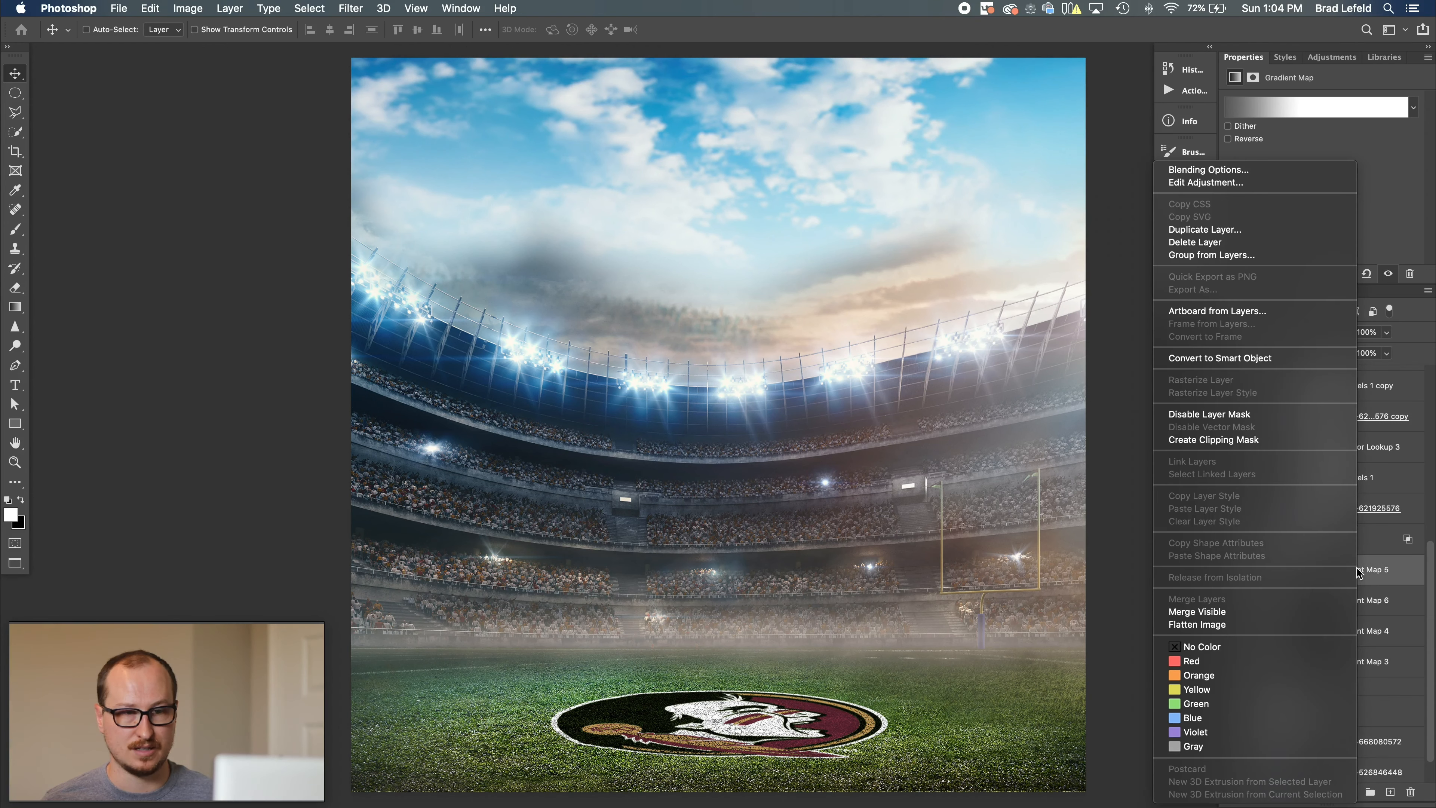
pyautogui.click(1375, 519)
pyautogui.click(1406, 508)
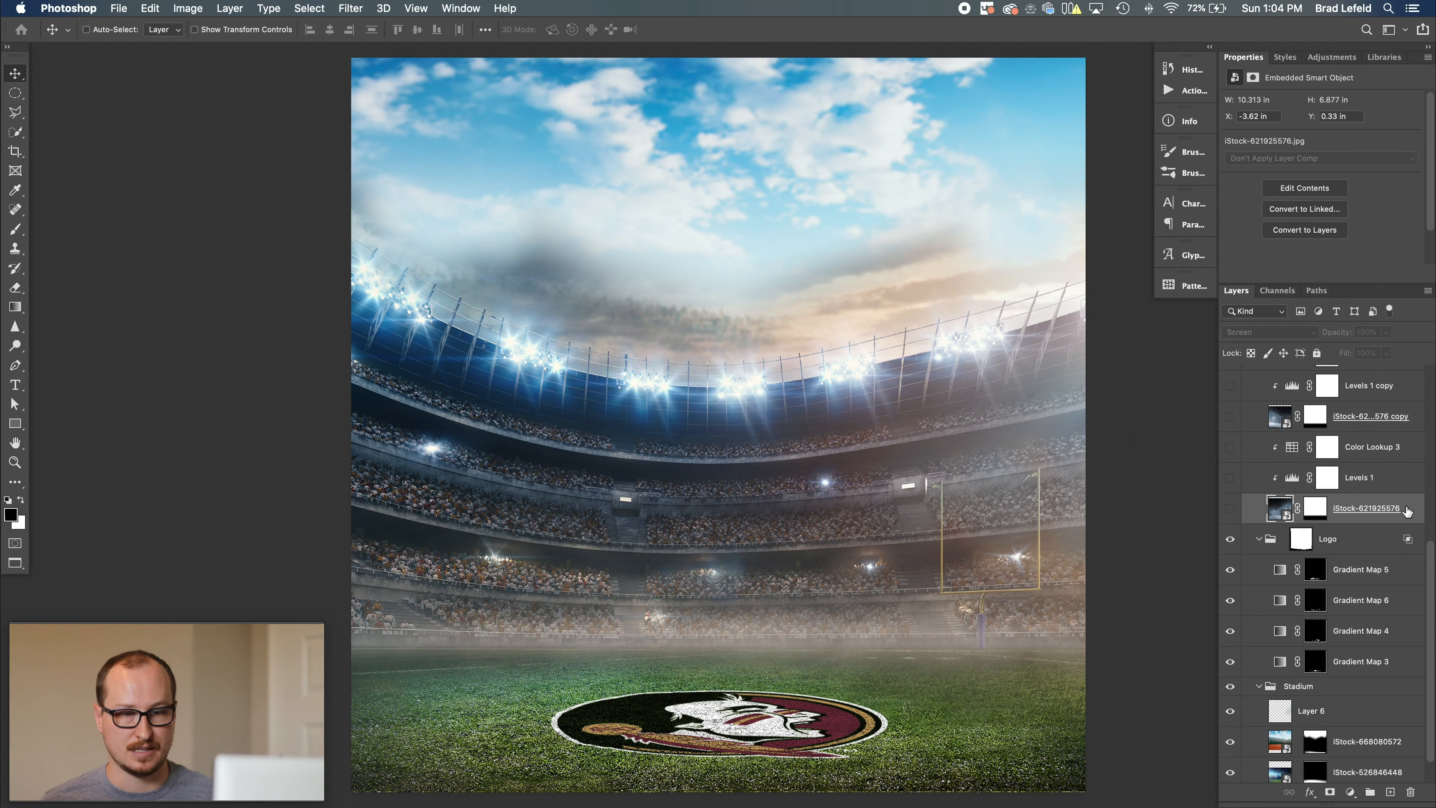
pyautogui.rightClick(1337, 743)
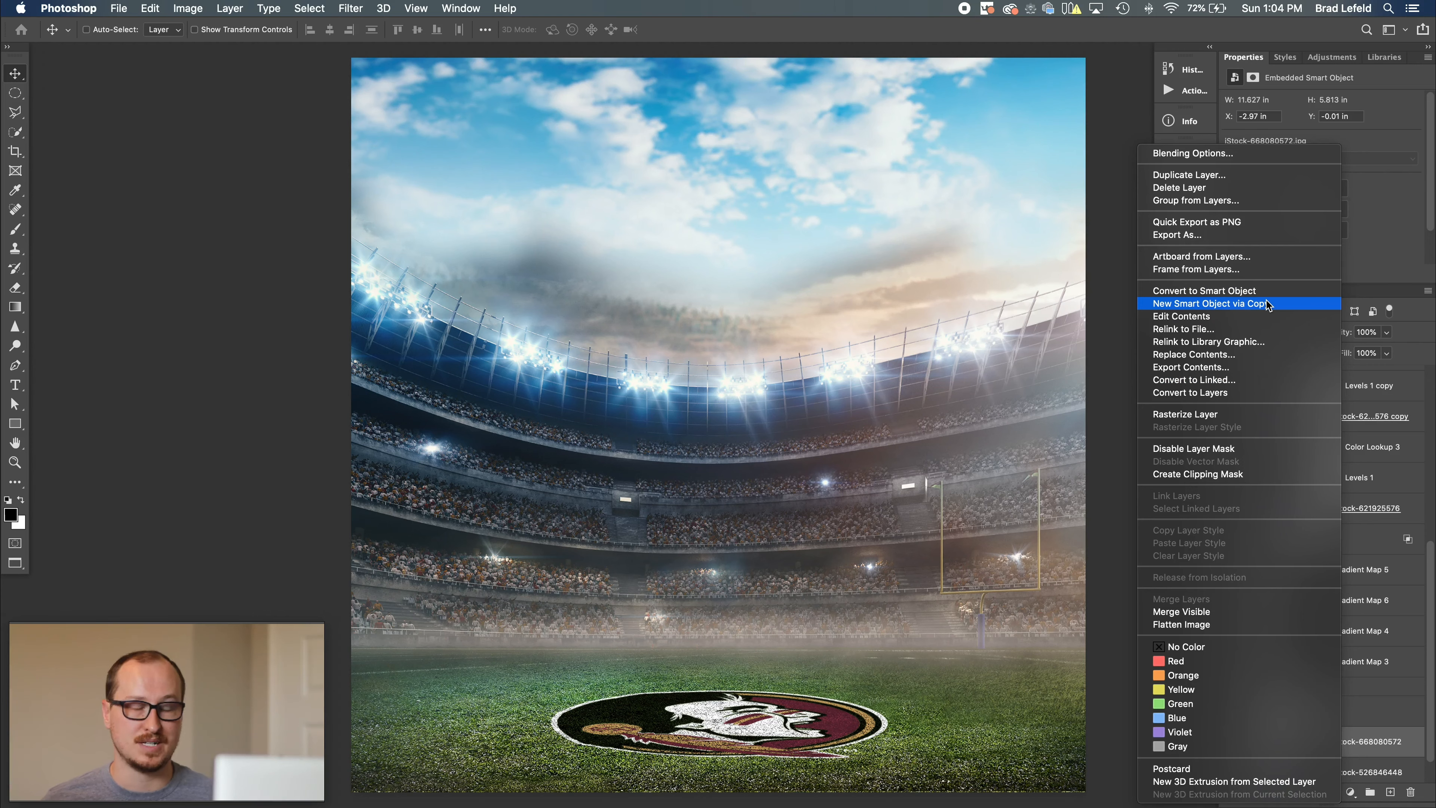
pyautogui.click(1357, 698)
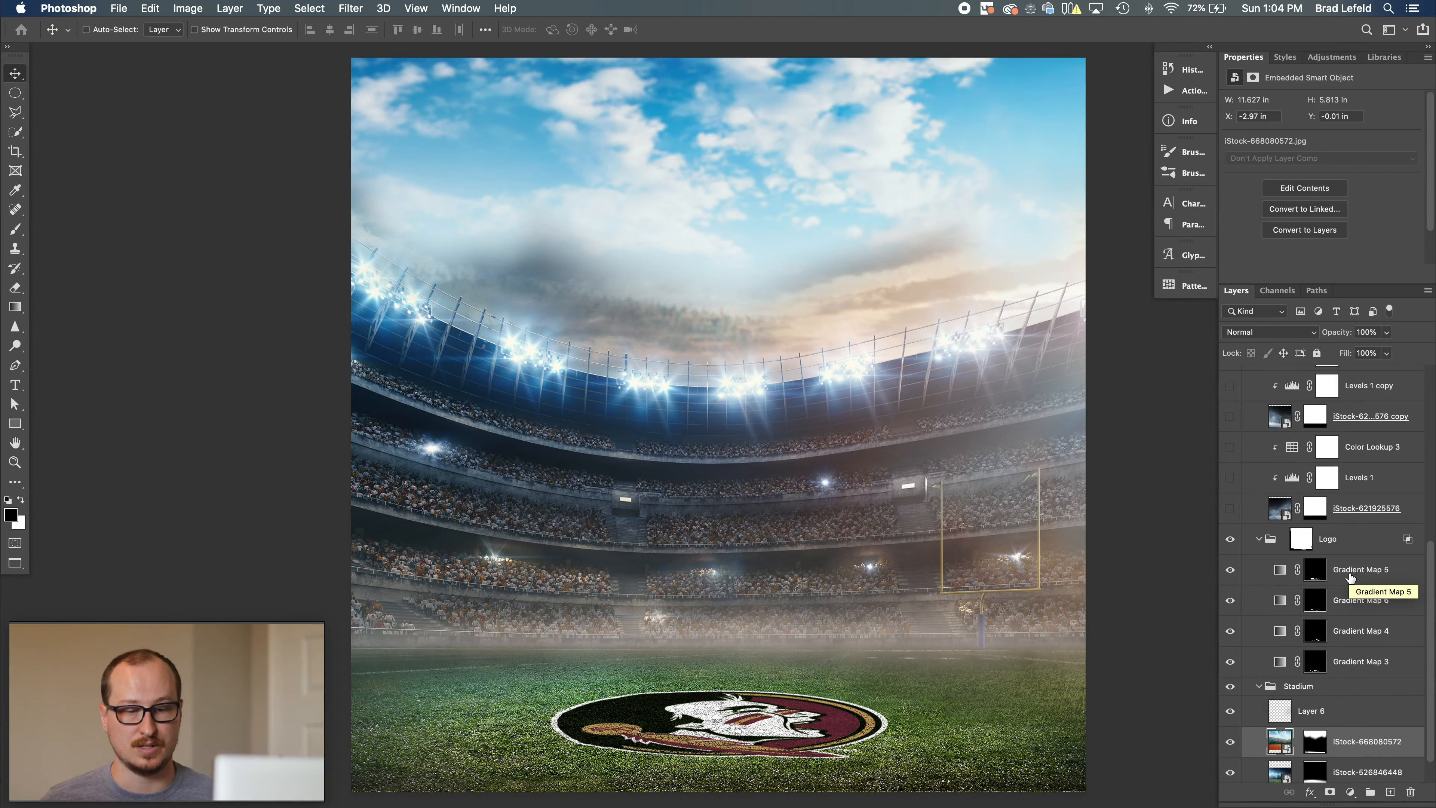
# Examine the gradient settings of Gradient Map 3 and Gradient Map 5 in the Logo group.
pyautogui.click(1350, 662)
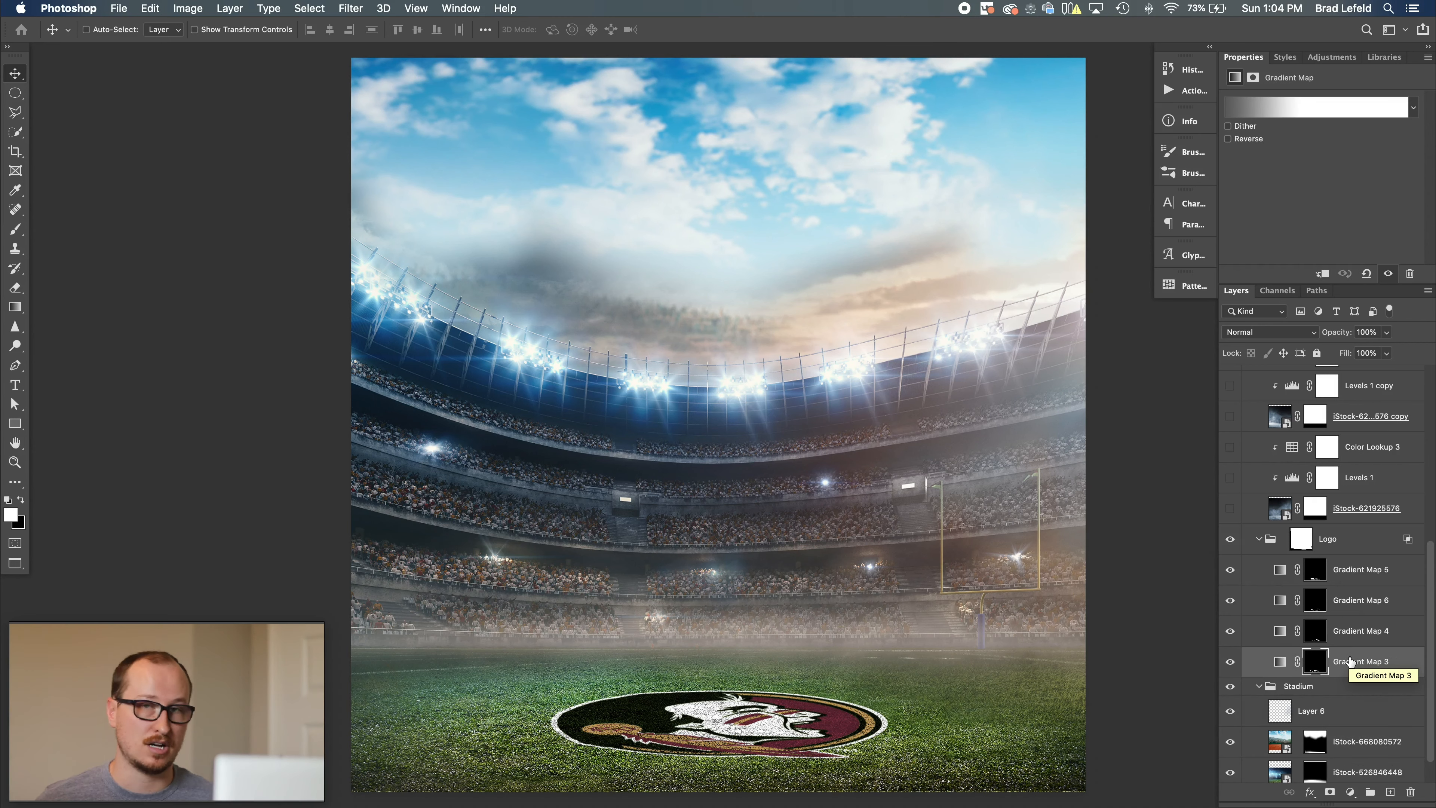
pyautogui.click(1352, 639)
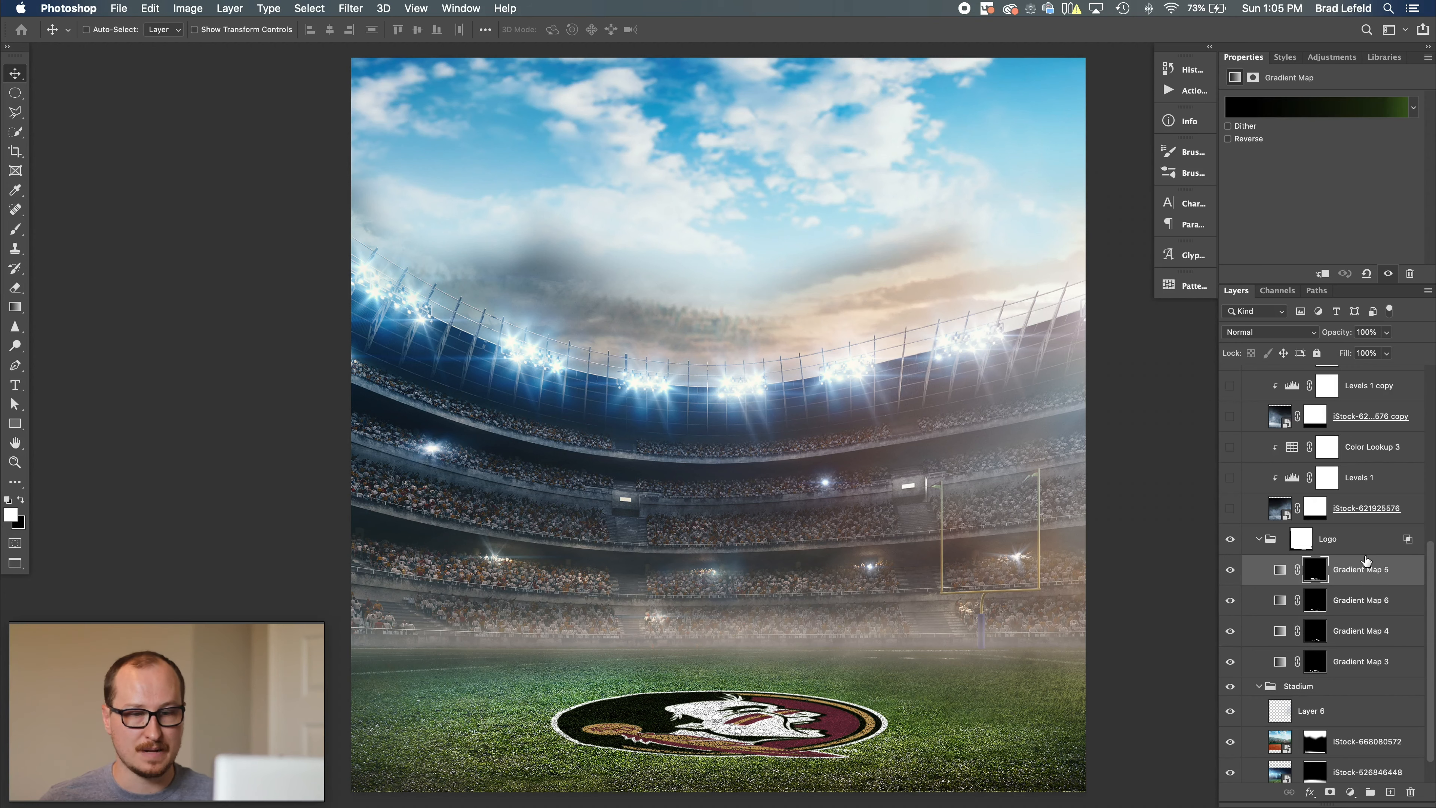
pyautogui.click(1368, 578)
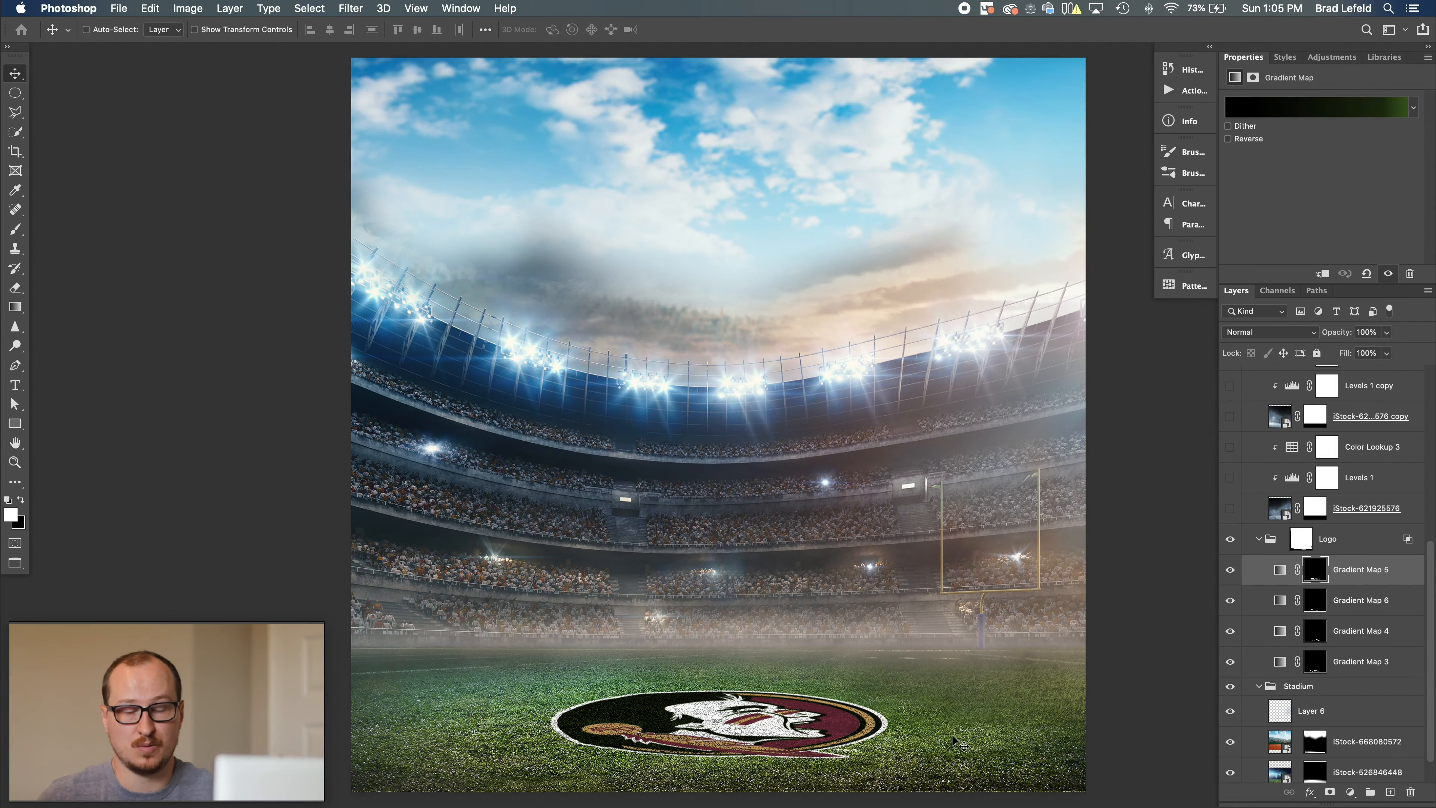
# Collapse the Logo and Stadium groups and show the iStock-621925576 smoke layer and its copy.
pyautogui.click(1258, 541)
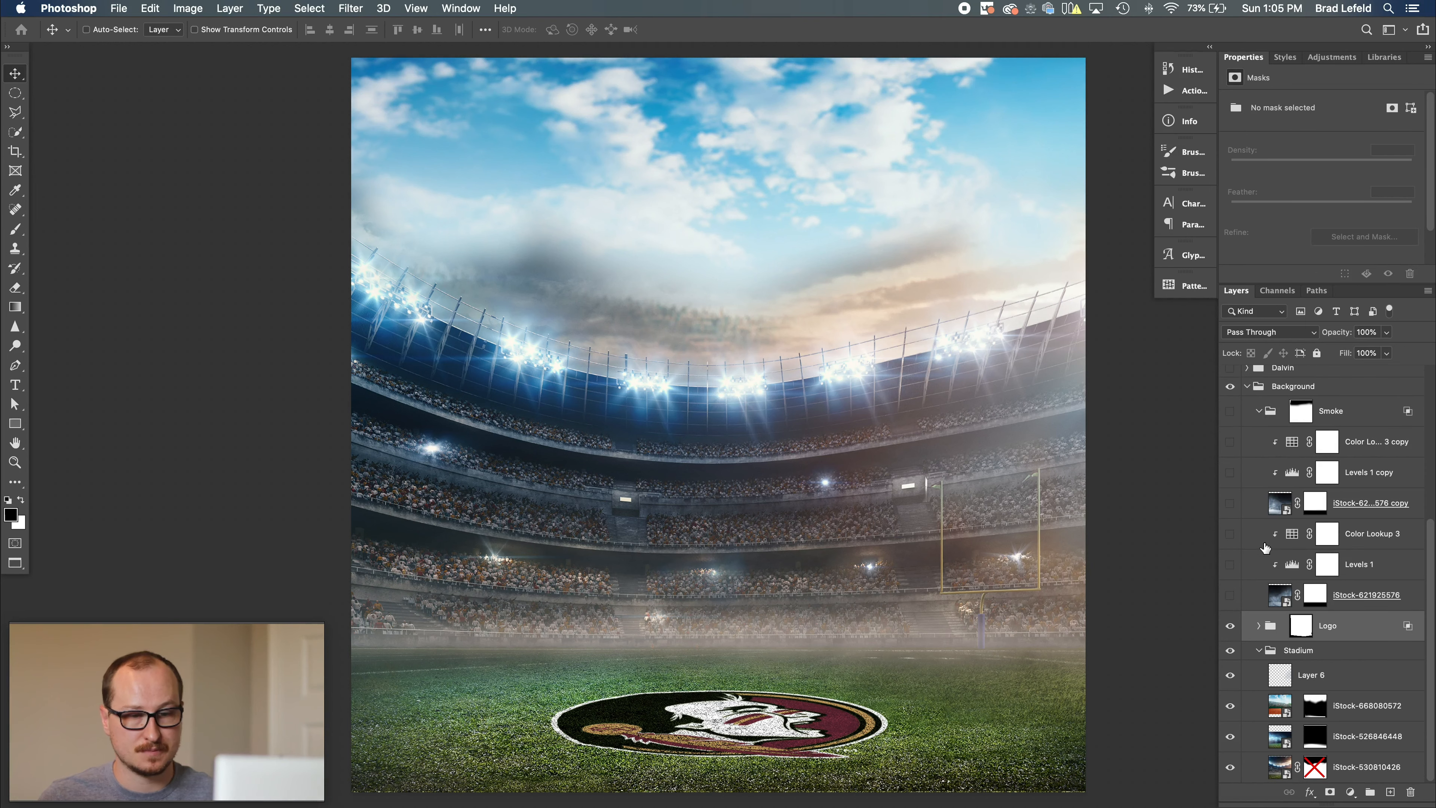
pyautogui.click(1260, 656)
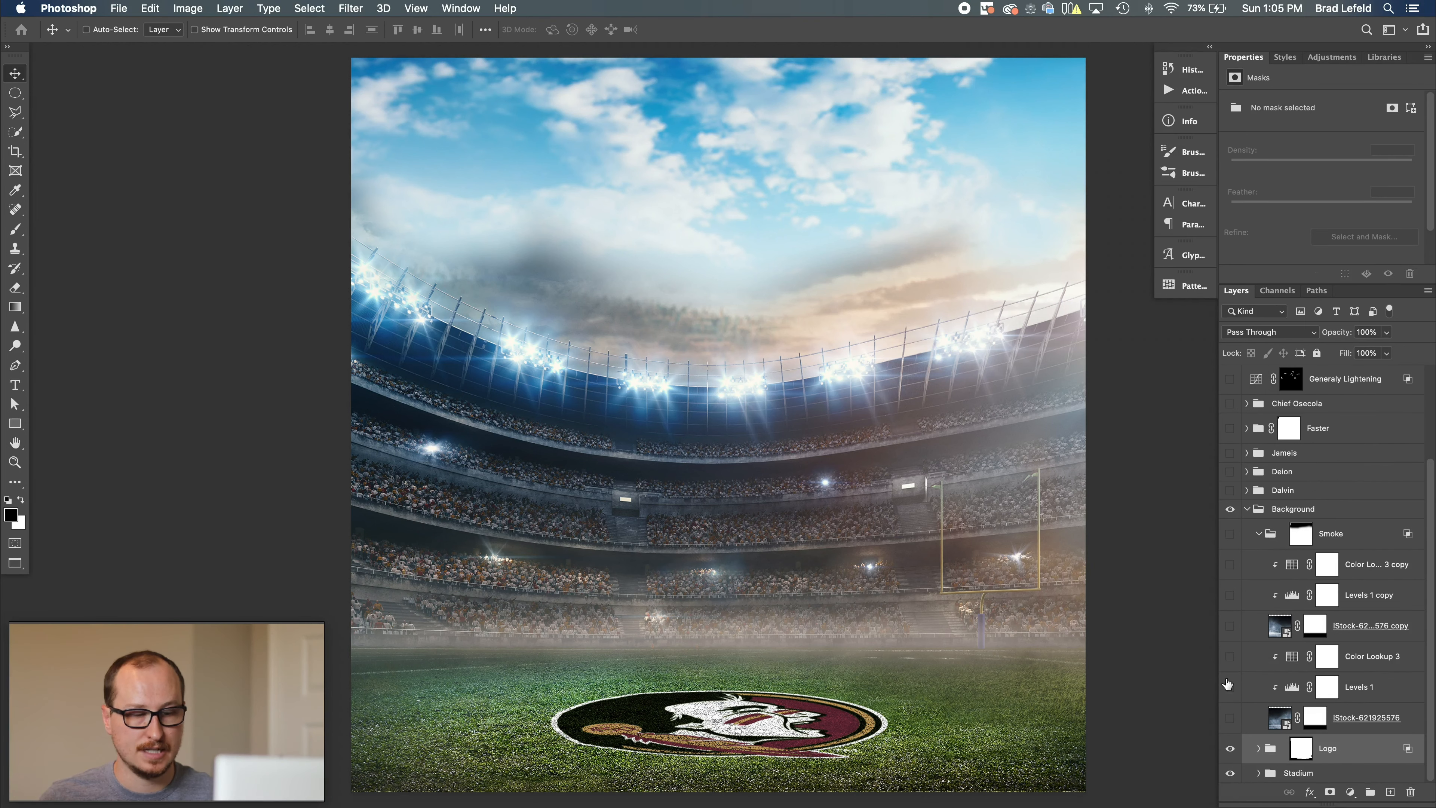
pyautogui.click(1362, 727)
pyautogui.click(1230, 719)
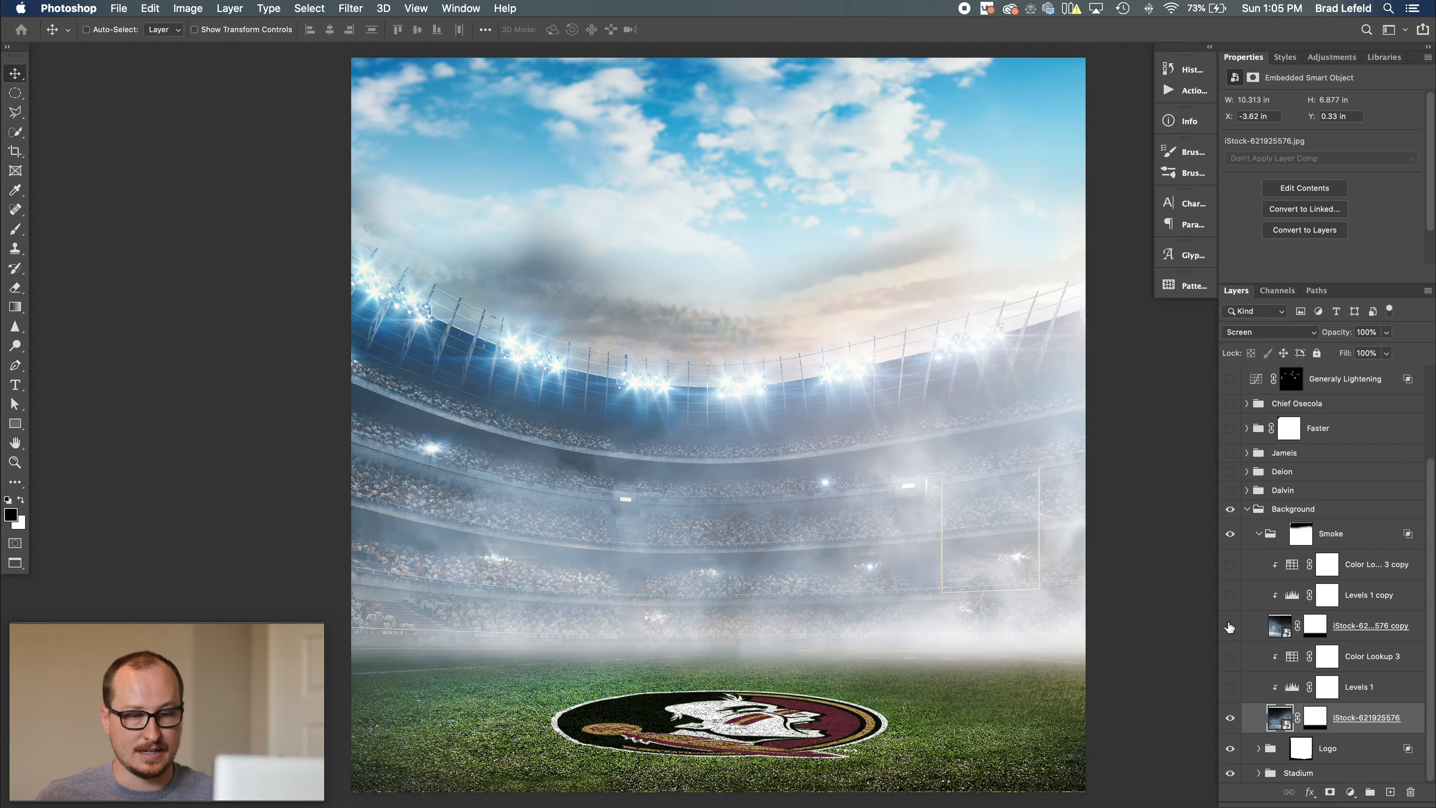
pyautogui.click(1230, 626)
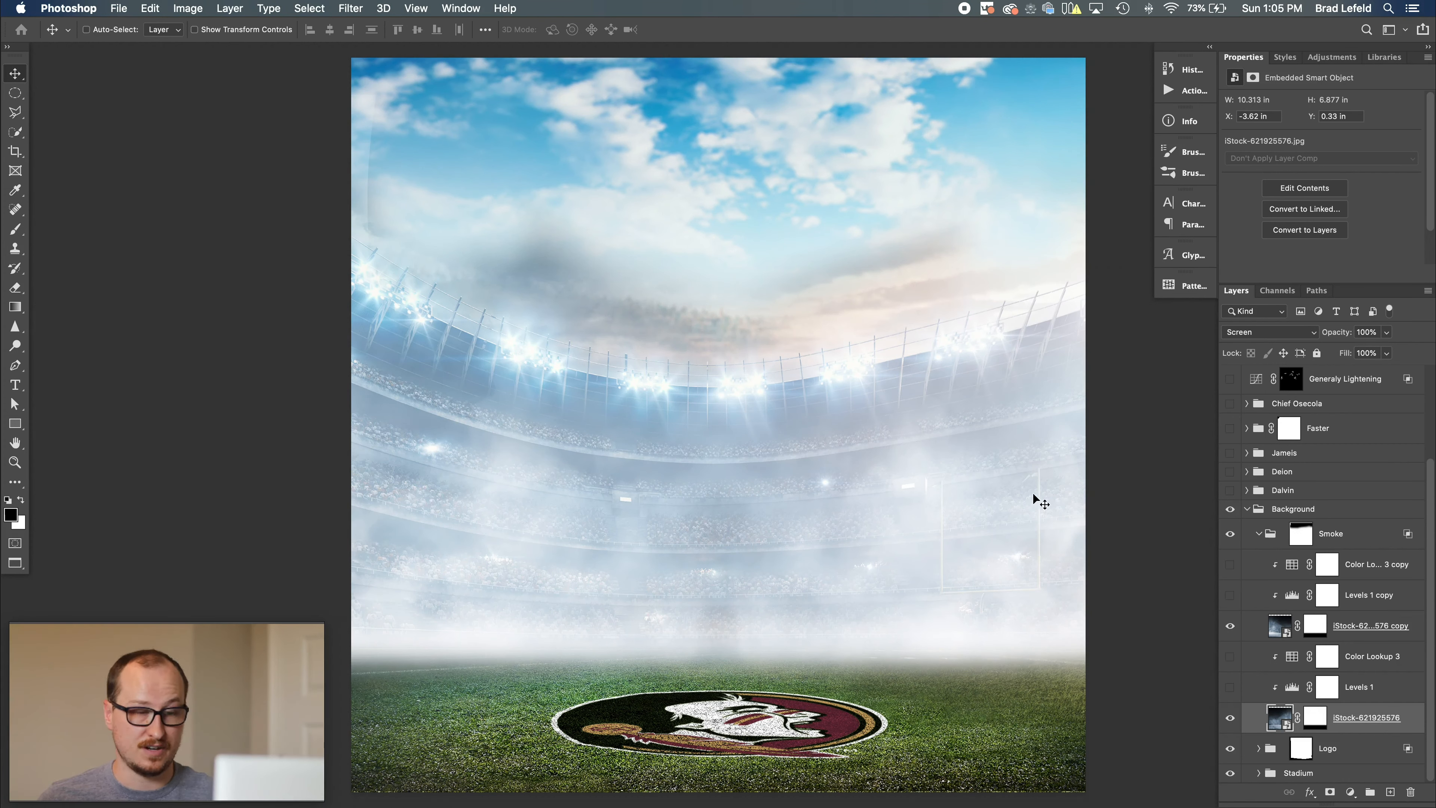
# Show the Levels 1 and Levels 1 copy adjustments clipped to the two smoke images.
pyautogui.click(1348, 688)
pyautogui.click(1230, 686)
pyautogui.click(1230, 594)
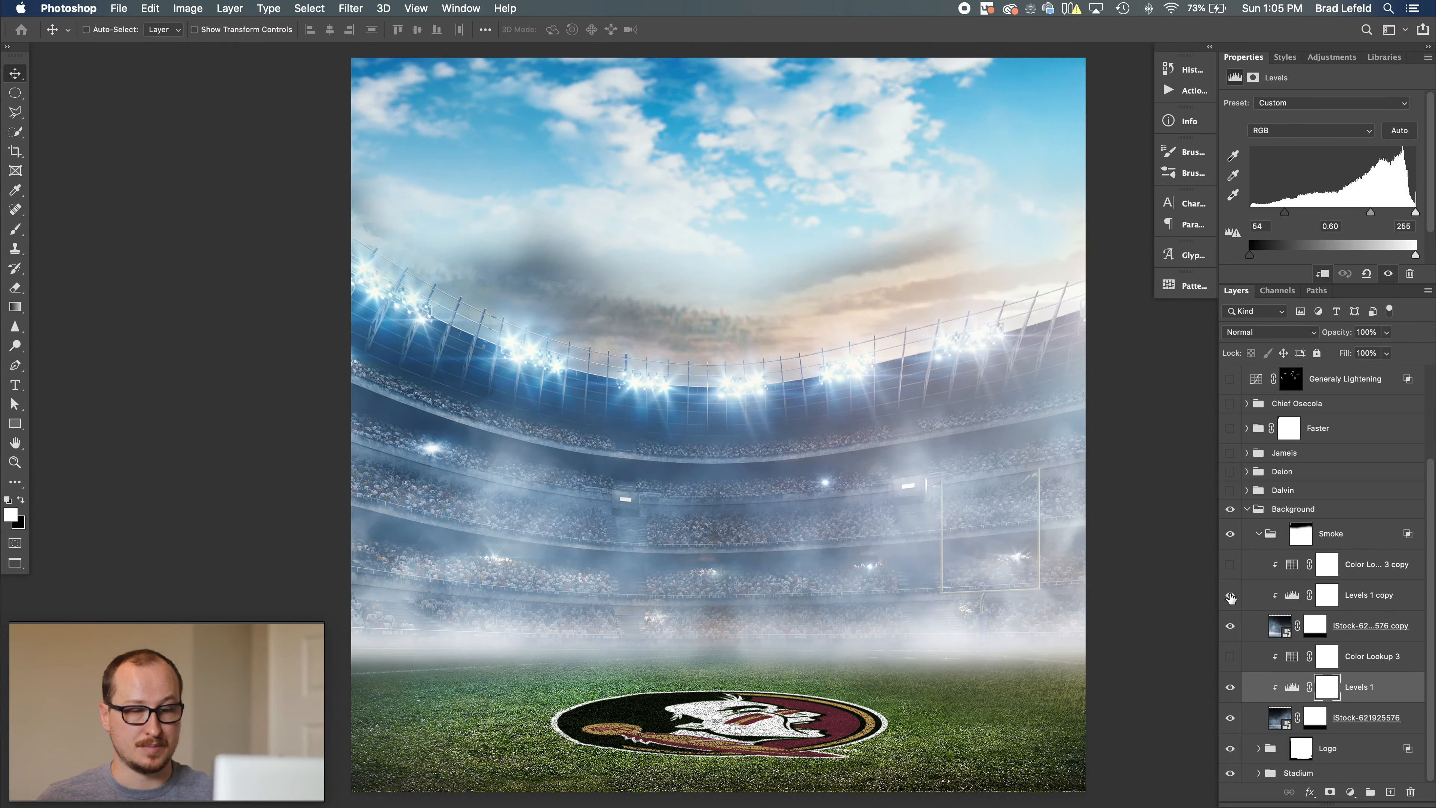
pyautogui.click(1362, 600)
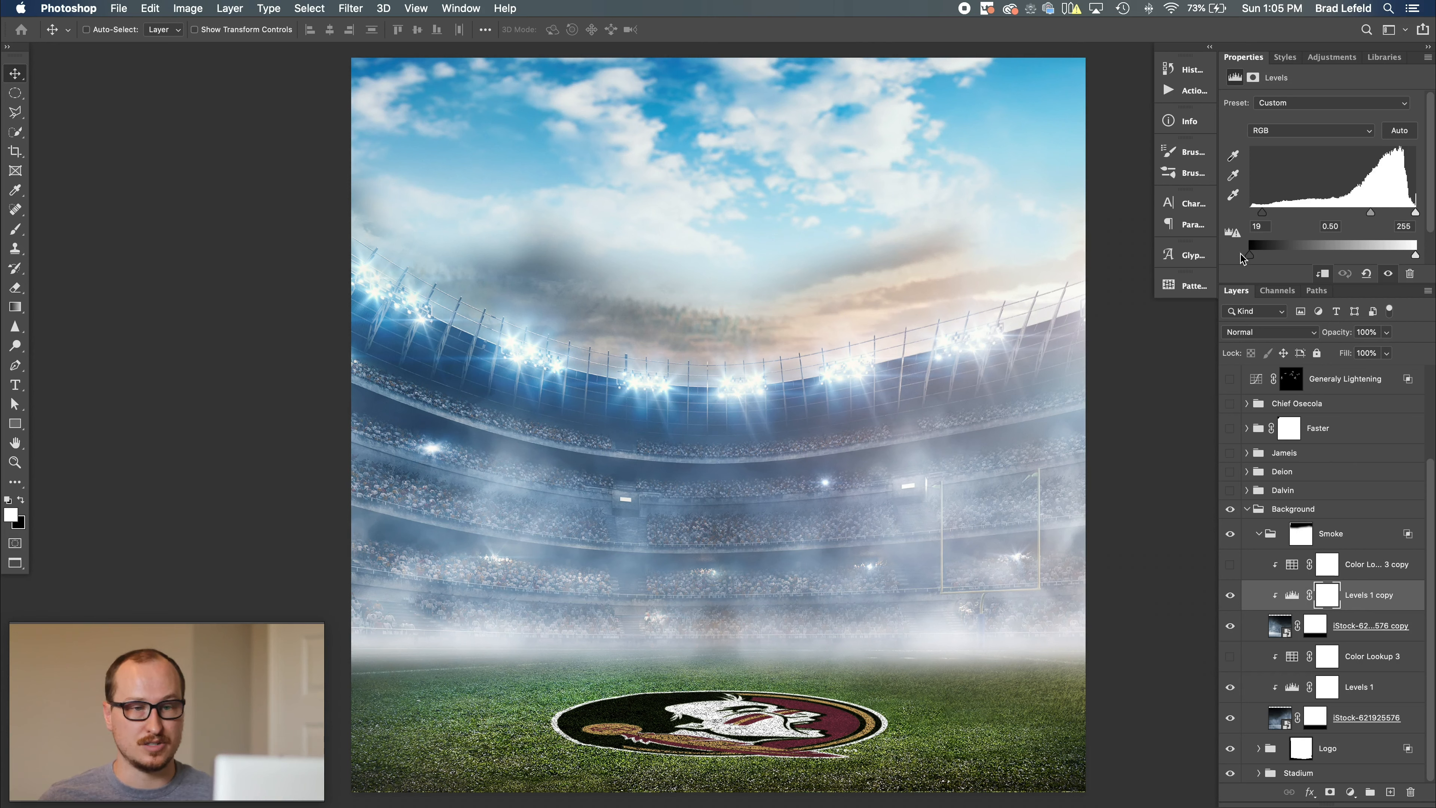
# Show the Color Lookup 3 copy and Color Lookup 3 adjustments in the Smoke group.
pyautogui.click(1364, 566)
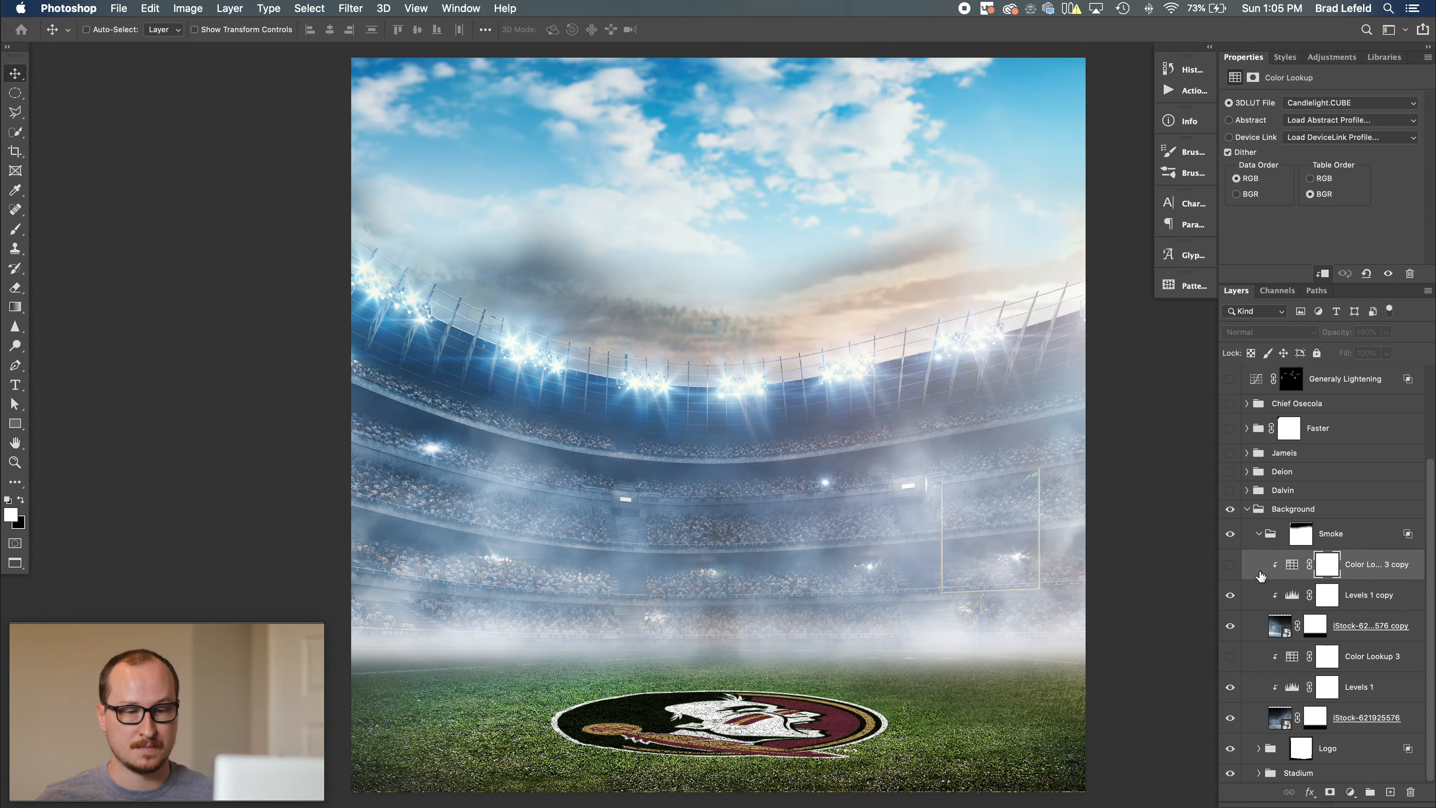
pyautogui.click(1229, 565)
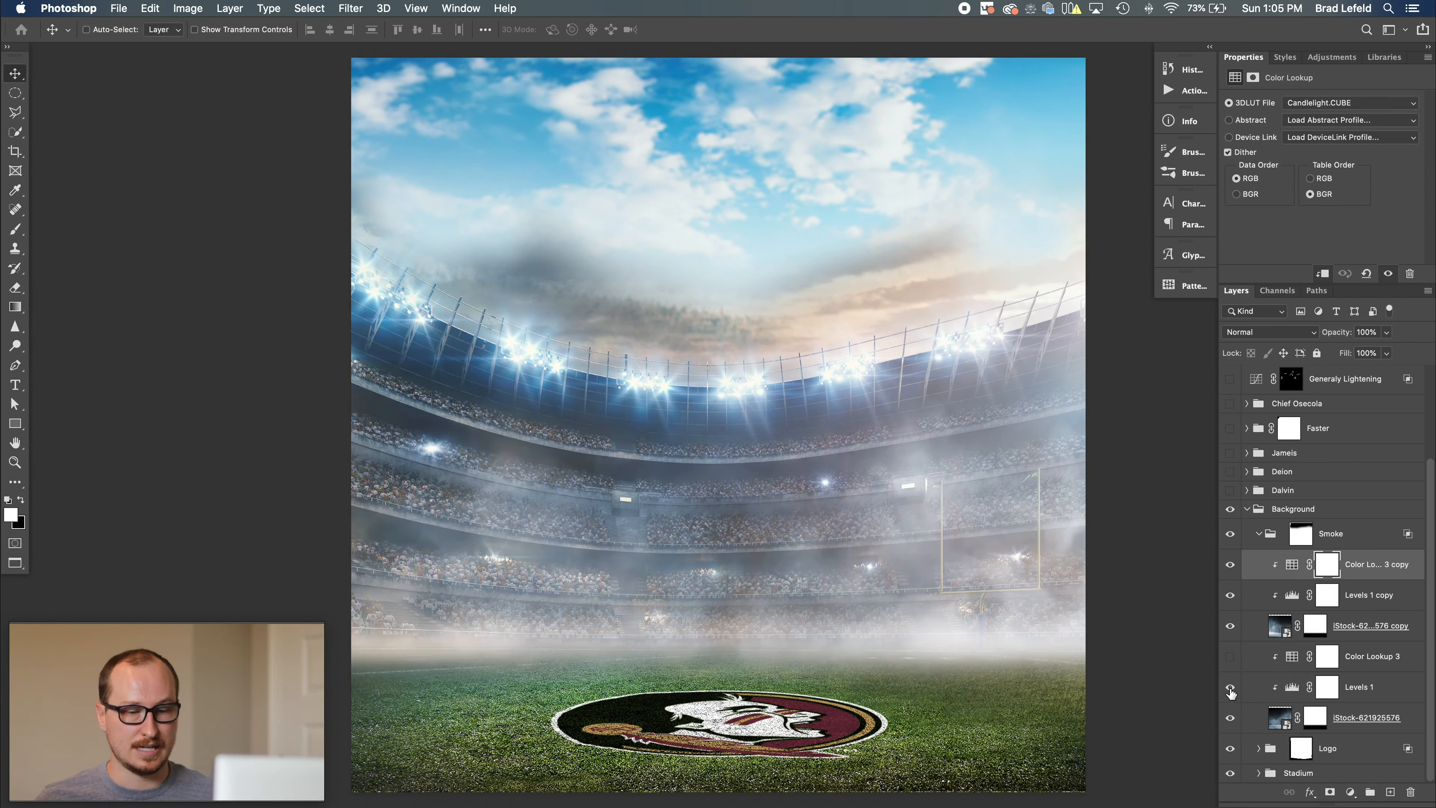
pyautogui.click(1230, 656)
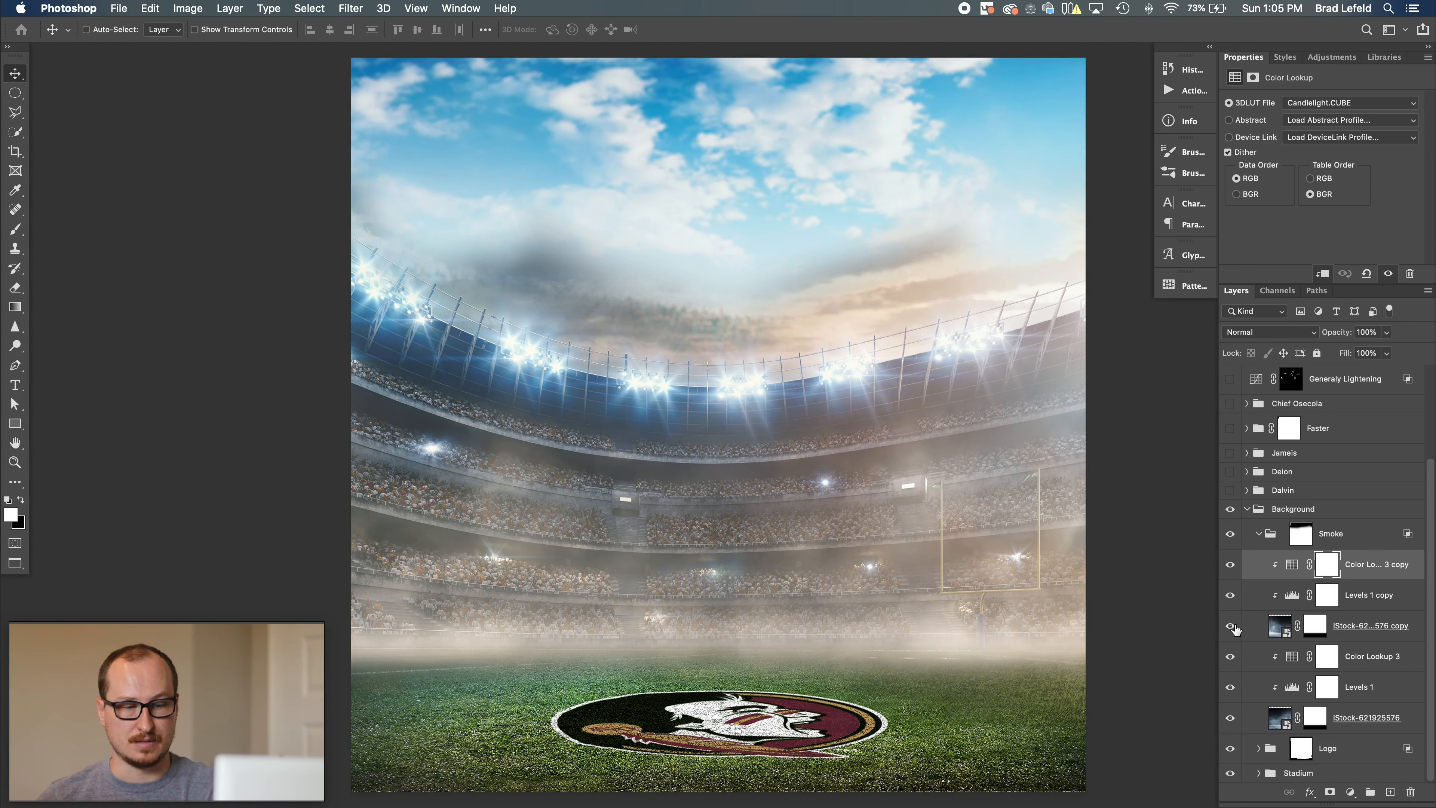
# Collapse the Background group, expand the Jameis group and make the Jameis group visible.
pyautogui.click(1247, 509)
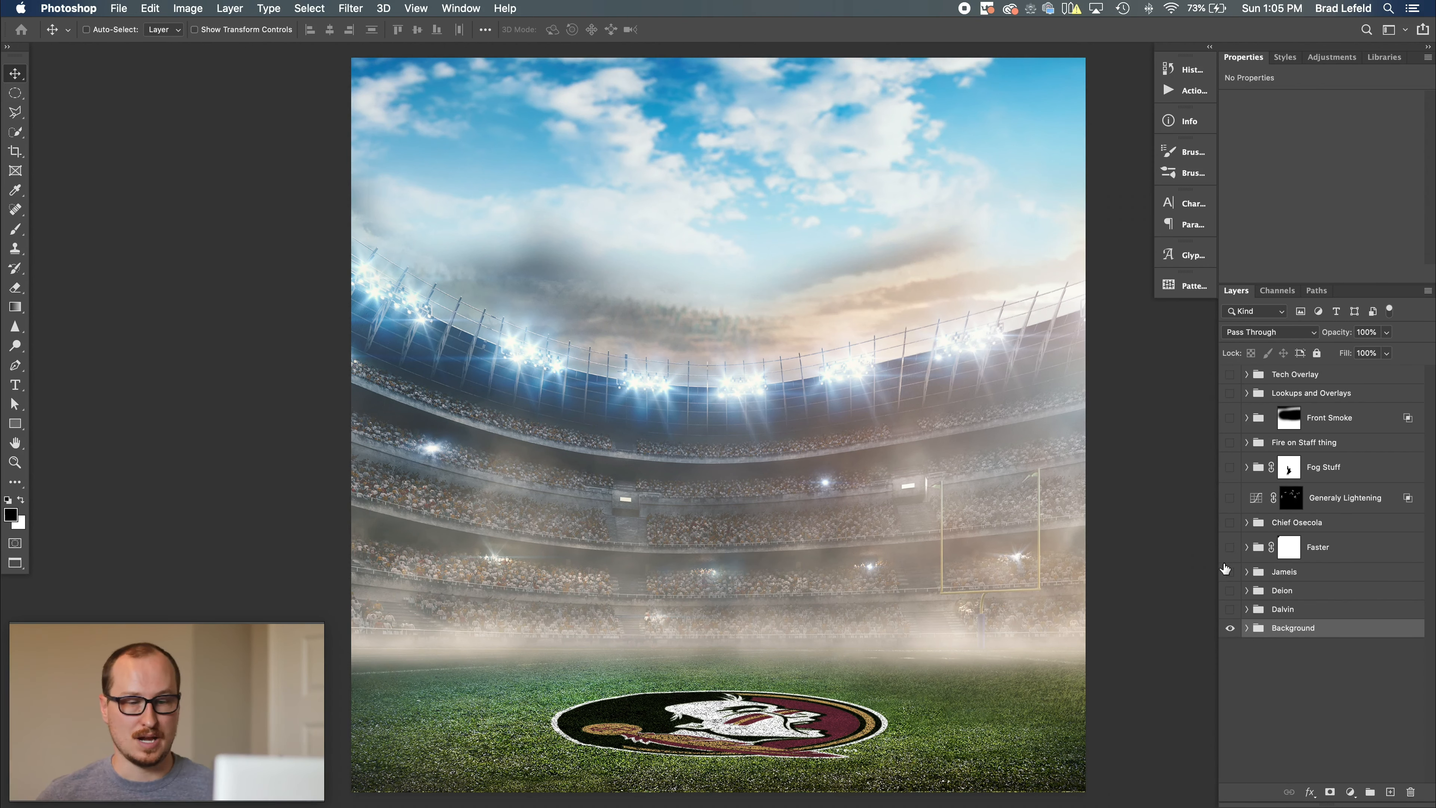
pyautogui.click(1246, 572)
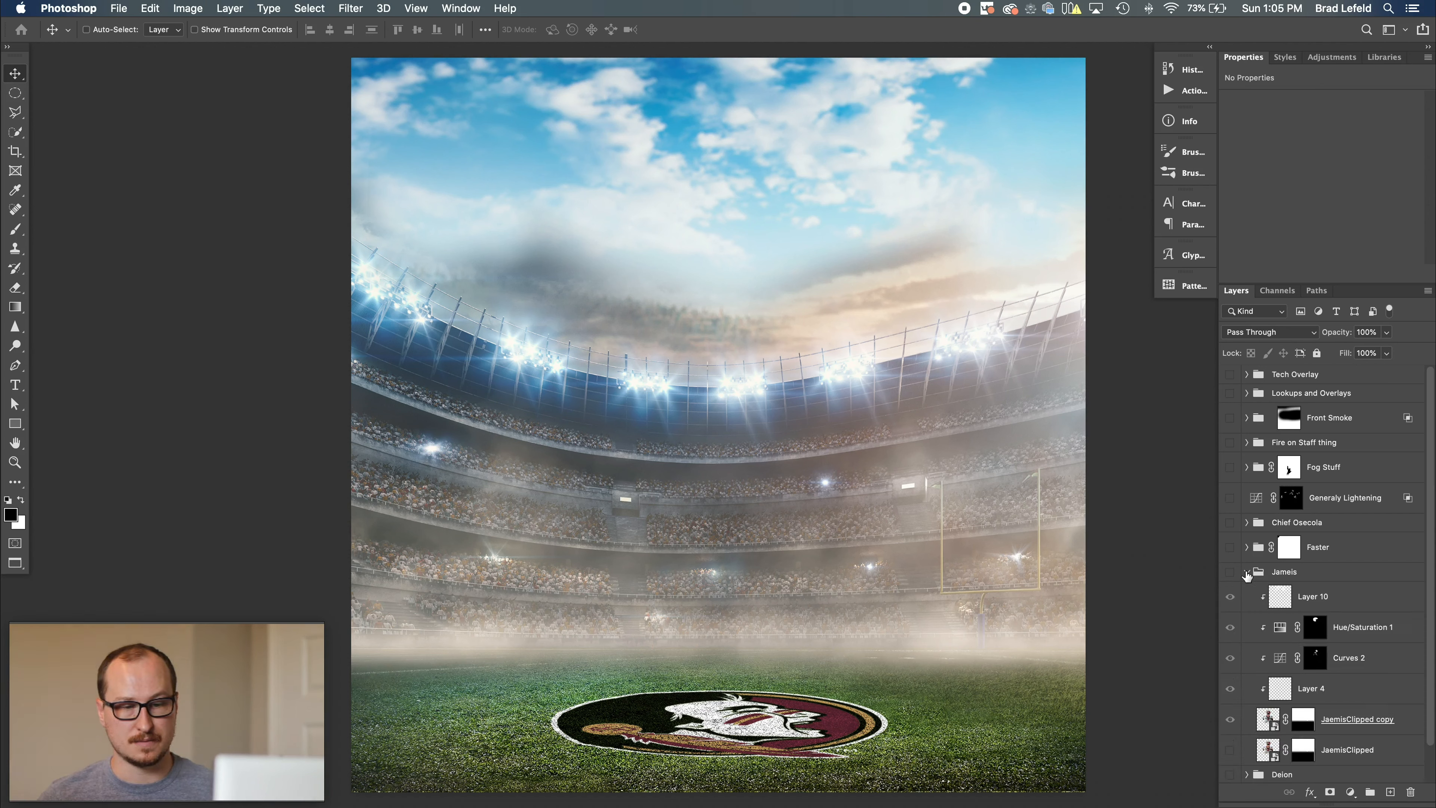
pyautogui.scroll(-2, 1251, 586)
pyautogui.click(1230, 536)
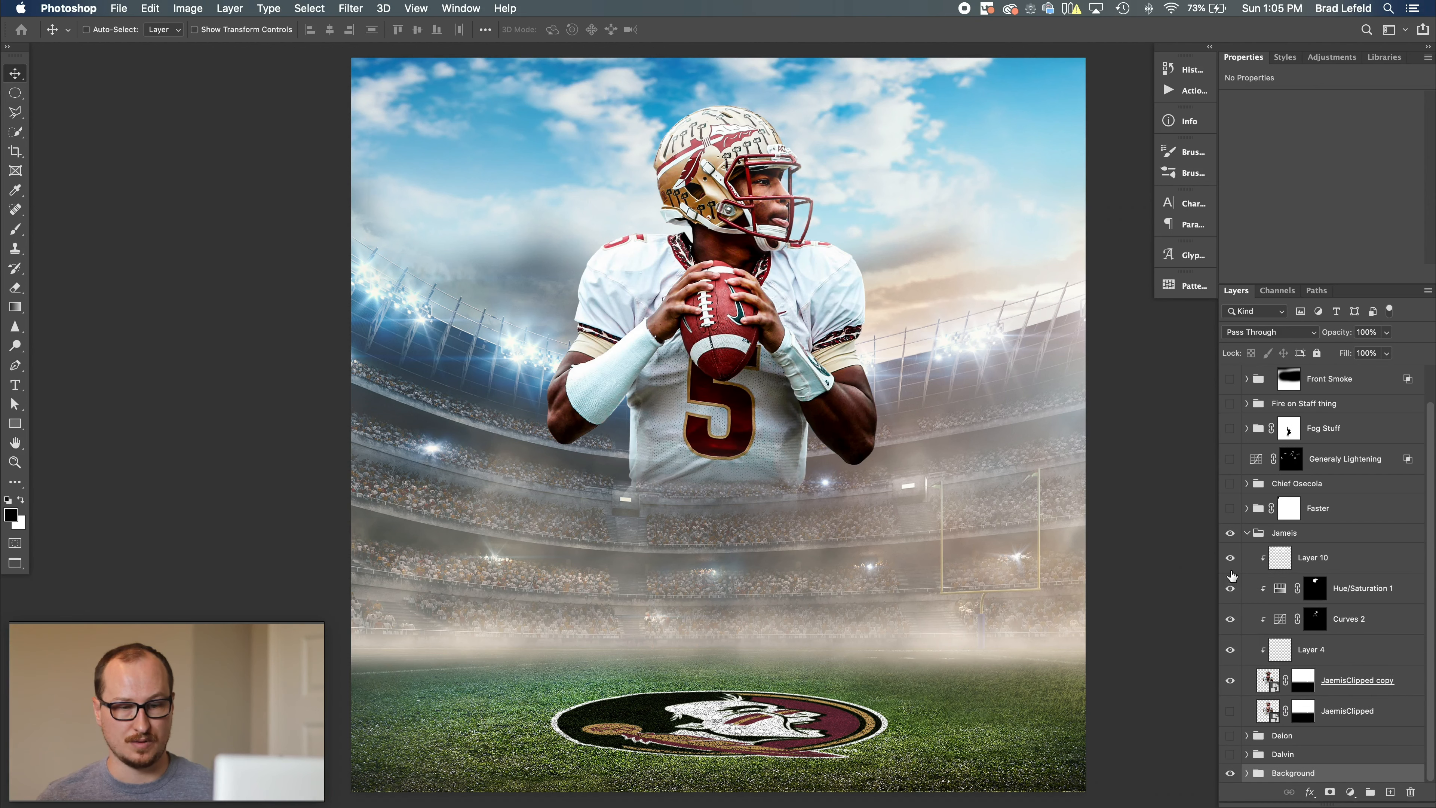
# Hide all the clipped adjustments in the Jameis group, leaving only JaemisClipped and JaemisClipped copy shown.
pyautogui.moveTo(1230, 565); pyautogui.dragTo(1232, 693)
pyautogui.click(1229, 713)
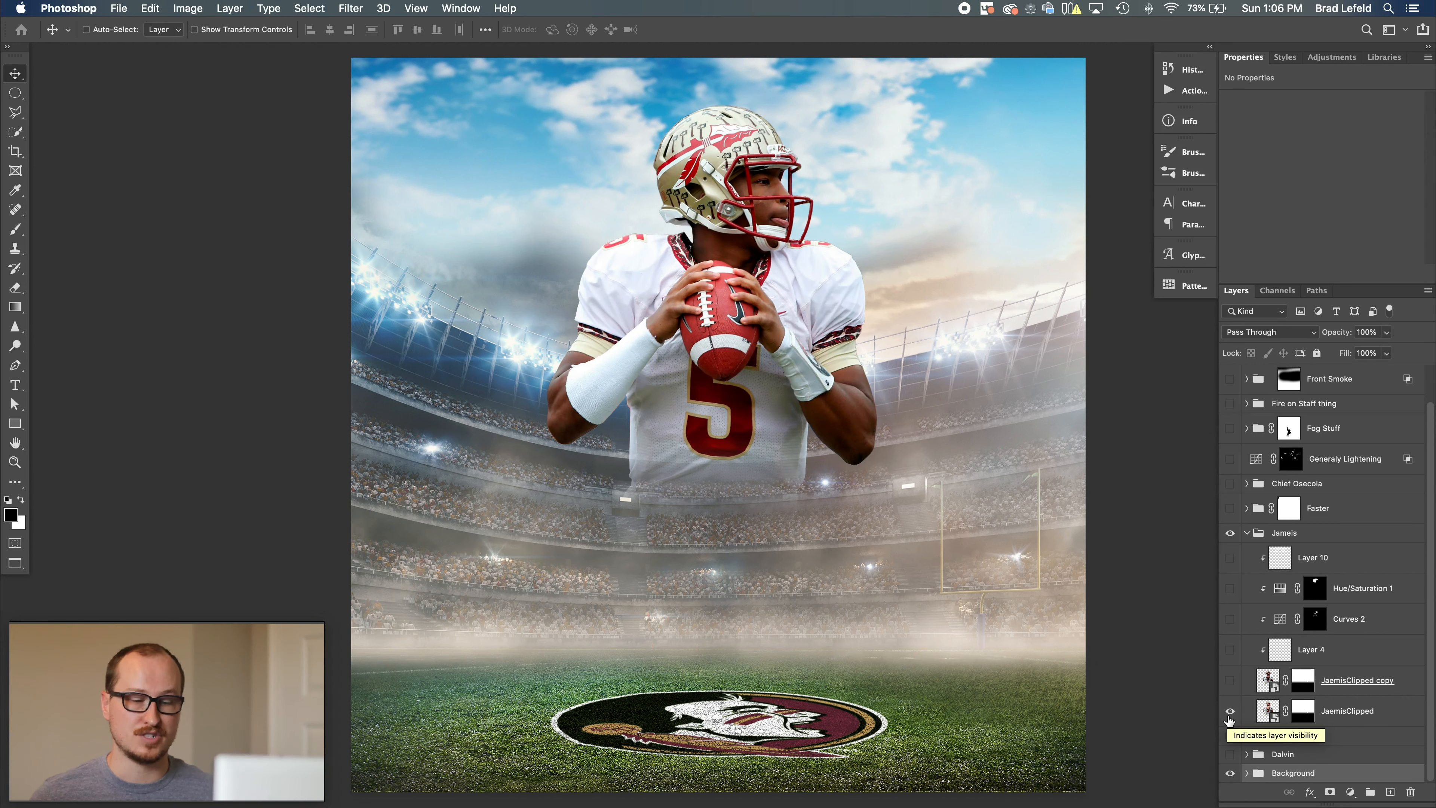
pyautogui.click(1230, 681)
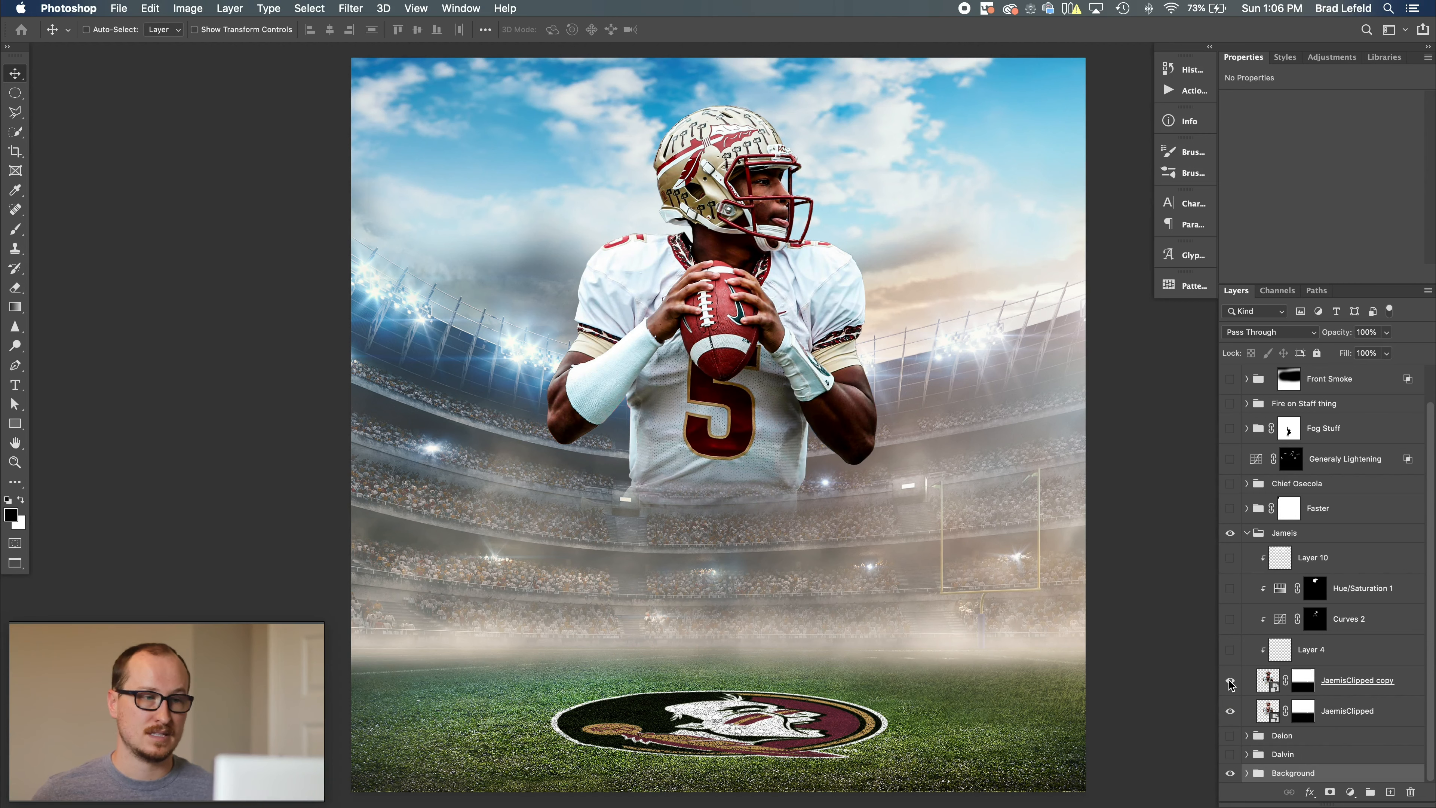
# Open the contents of the JaemisClipped copy smart object and view the original Layer 0 photo in place of Layer 0 copy.
pyautogui.doubleClick(1264, 682)
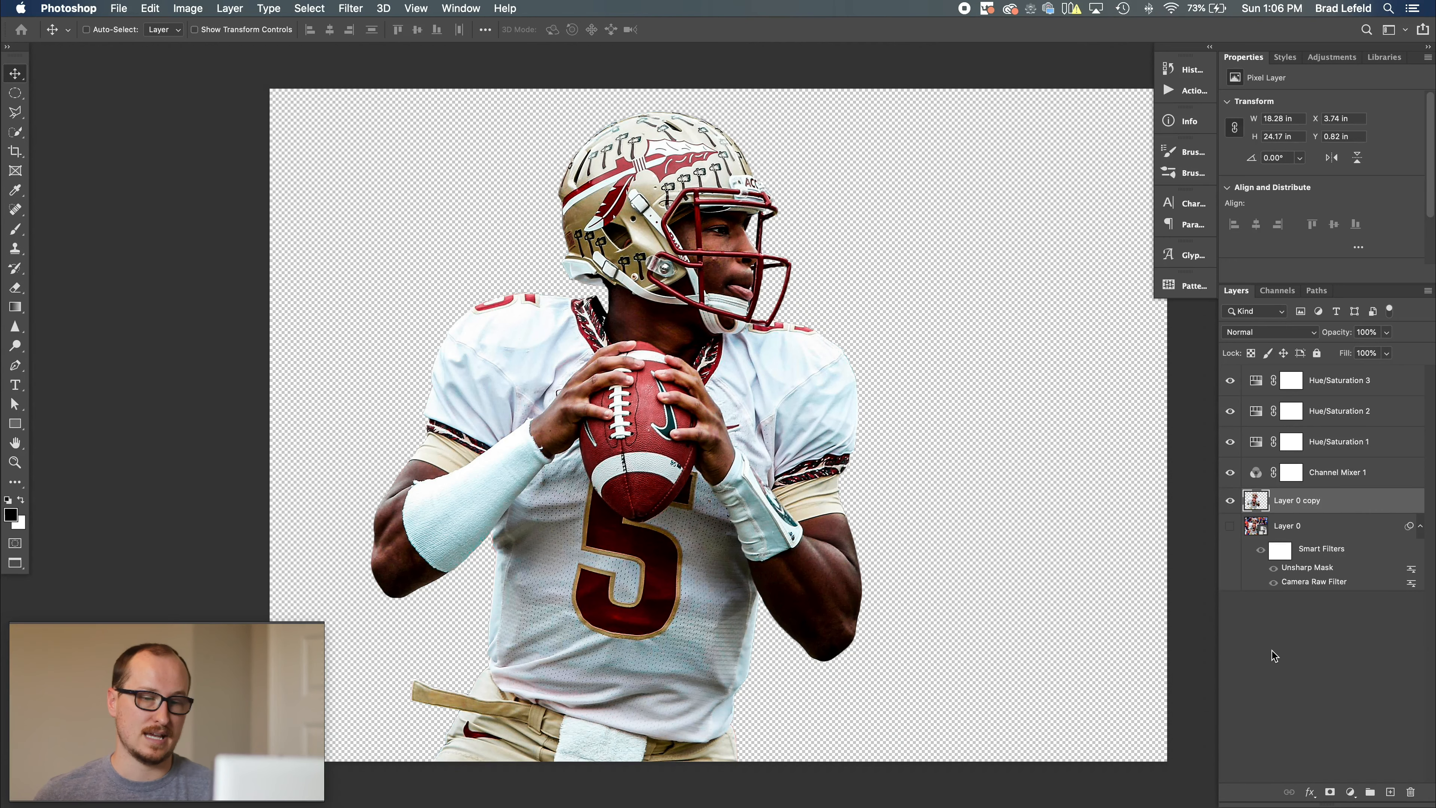
pyautogui.click(1230, 501)
pyautogui.click(1230, 527)
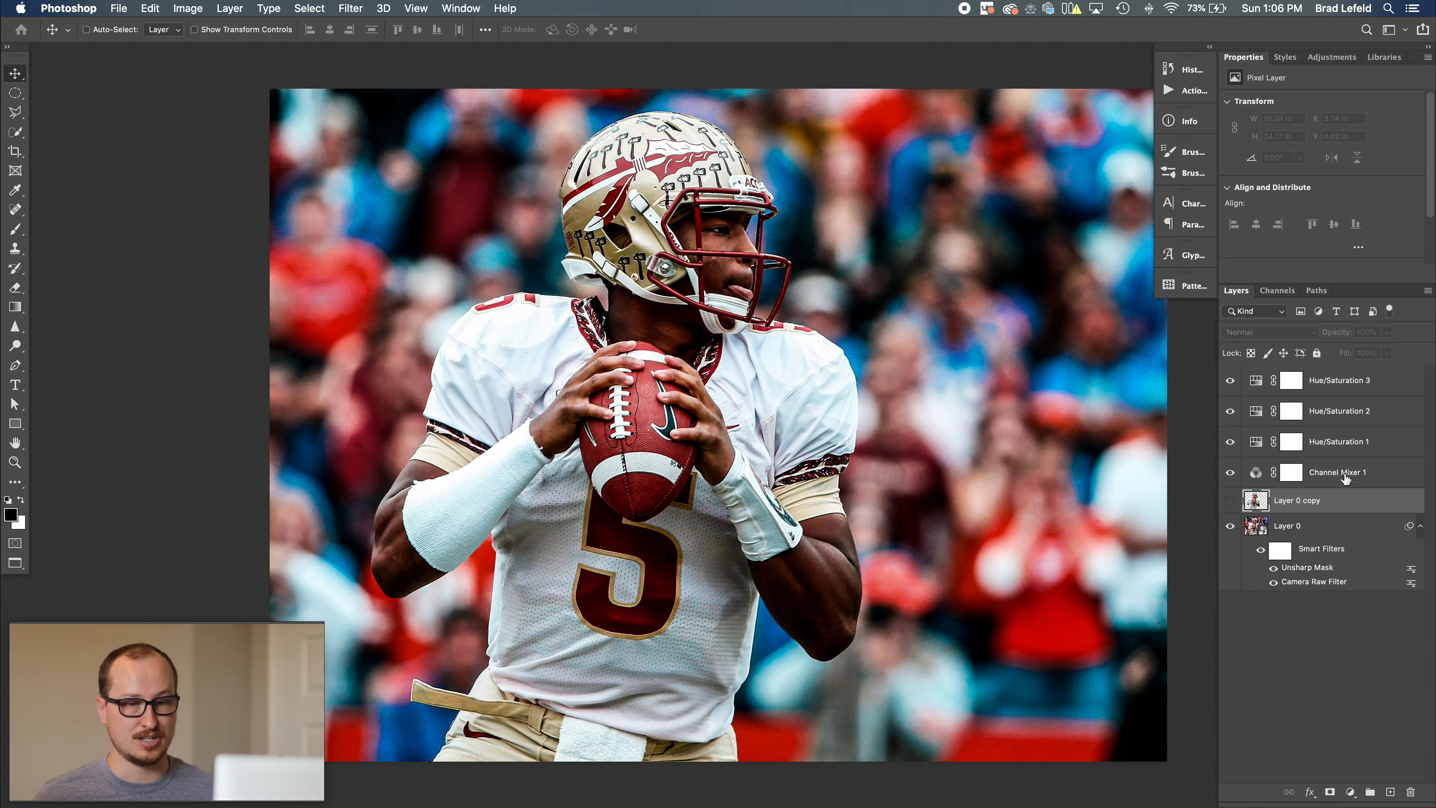
# Select Hue/Saturation 1 and compare the player photo with and without the Hue/Saturation 2 adjustment.
pyautogui.click(1322, 445)
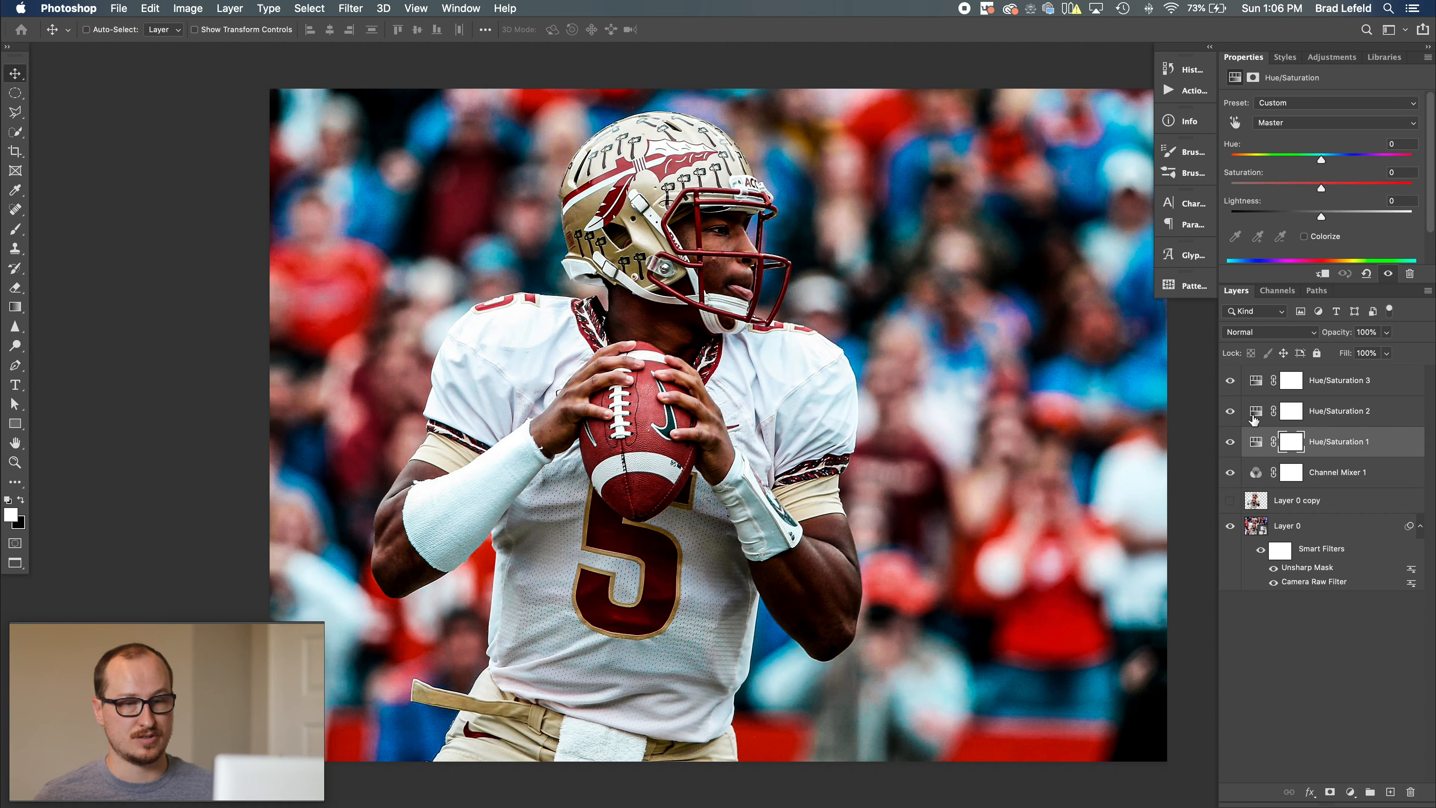
pyautogui.click(1233, 411)
pyautogui.click(1231, 411)
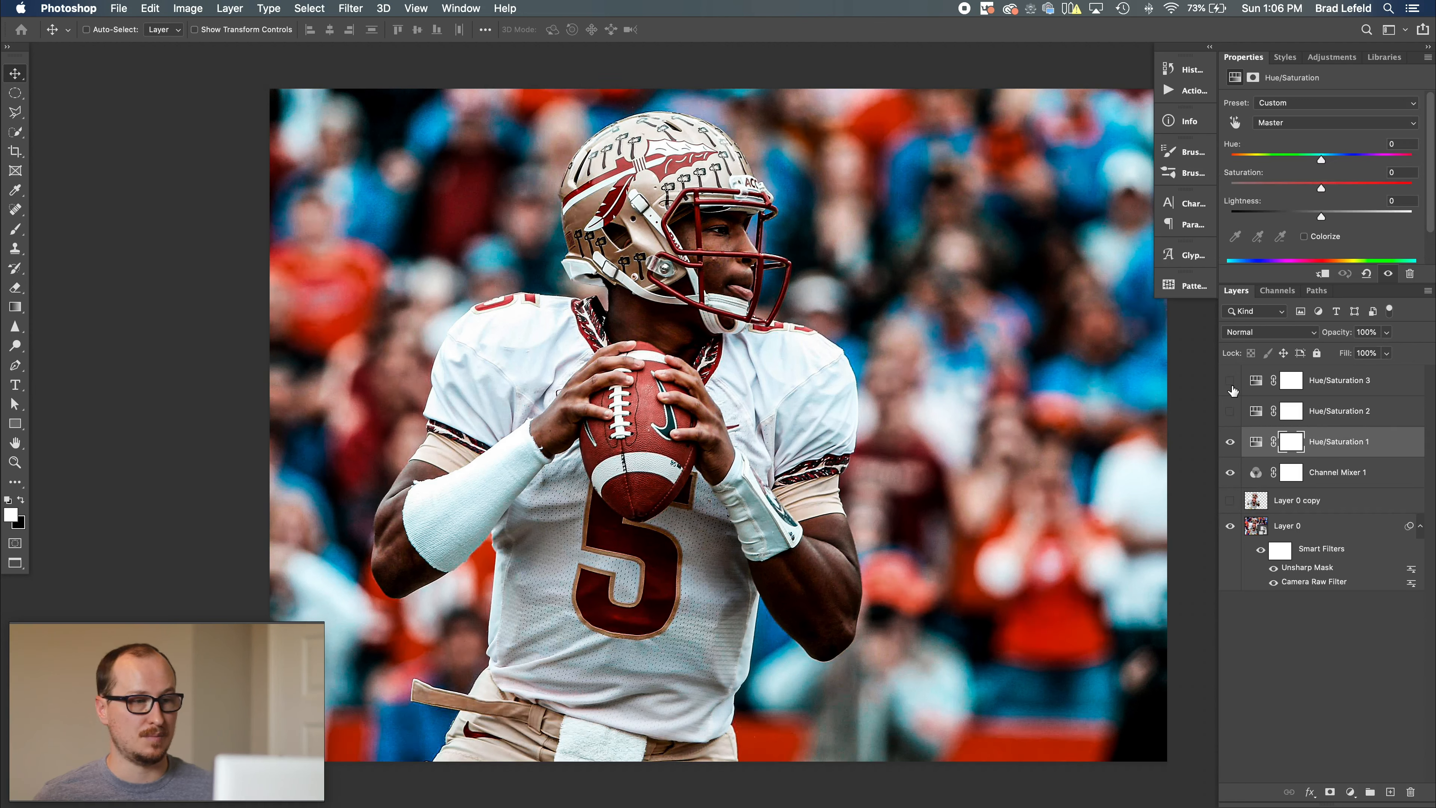
pyautogui.click(1233, 413)
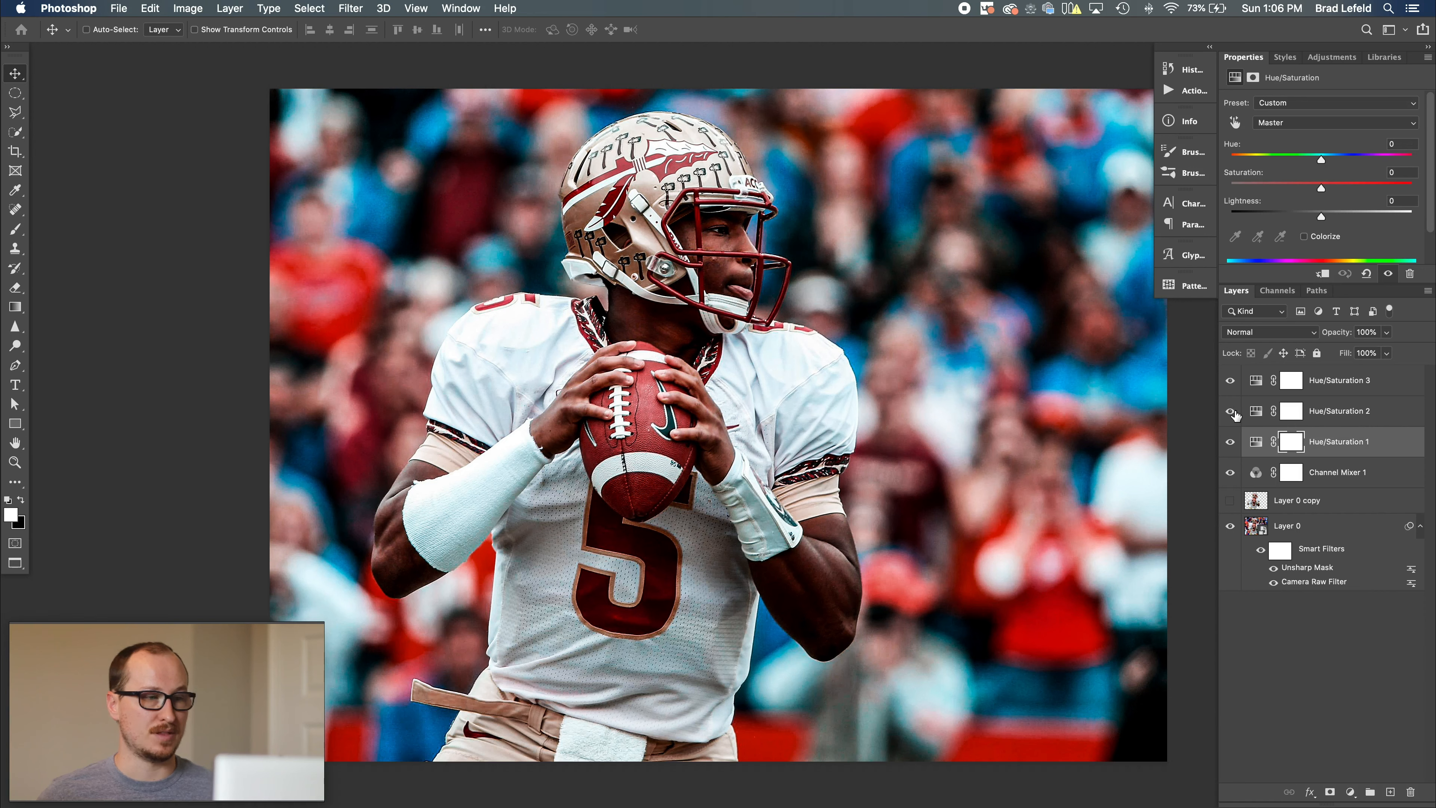
pyautogui.click(1233, 412)
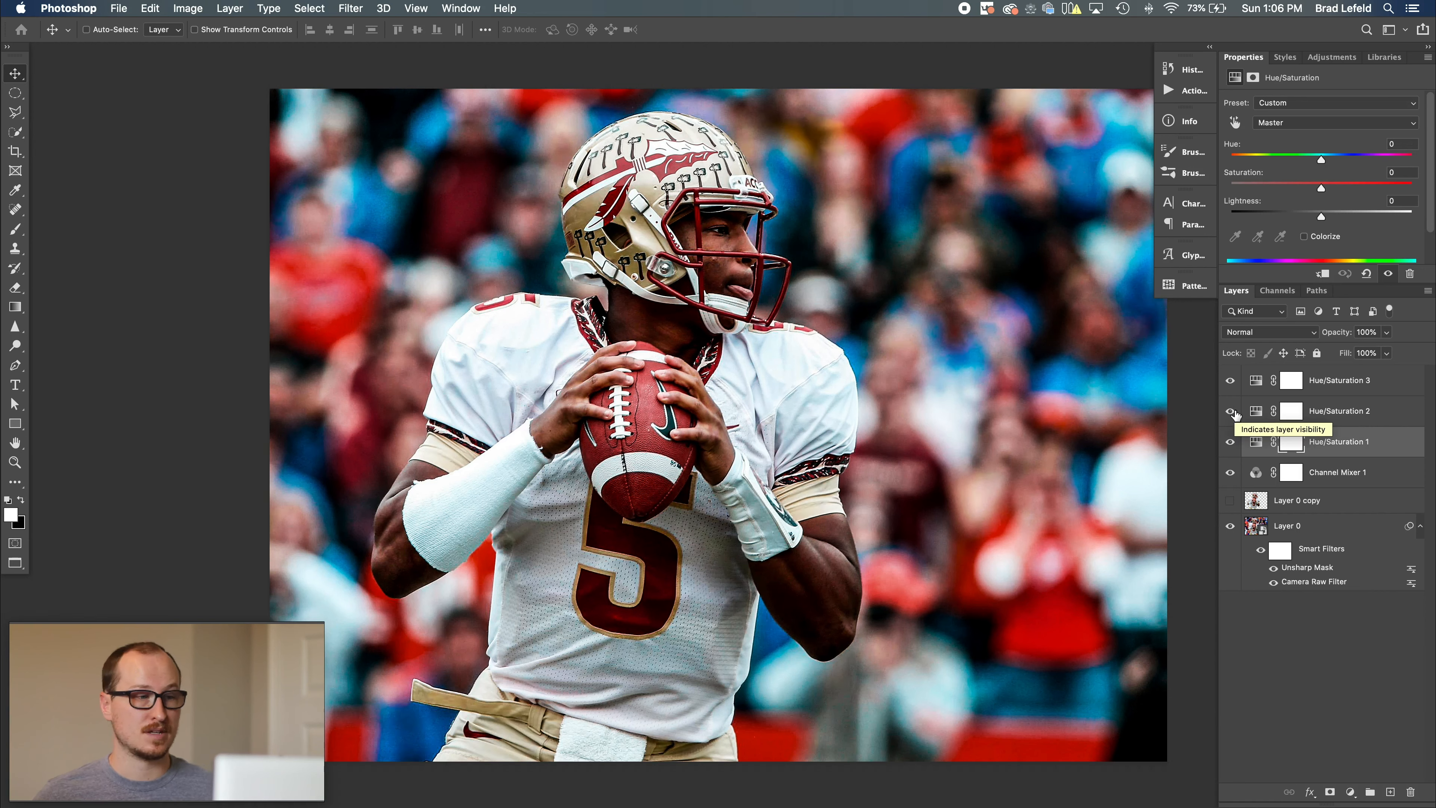
# Compare the player photo with and without the Hue/Saturation 3 adjustment, leaving it shown.
pyautogui.click(1232, 381)
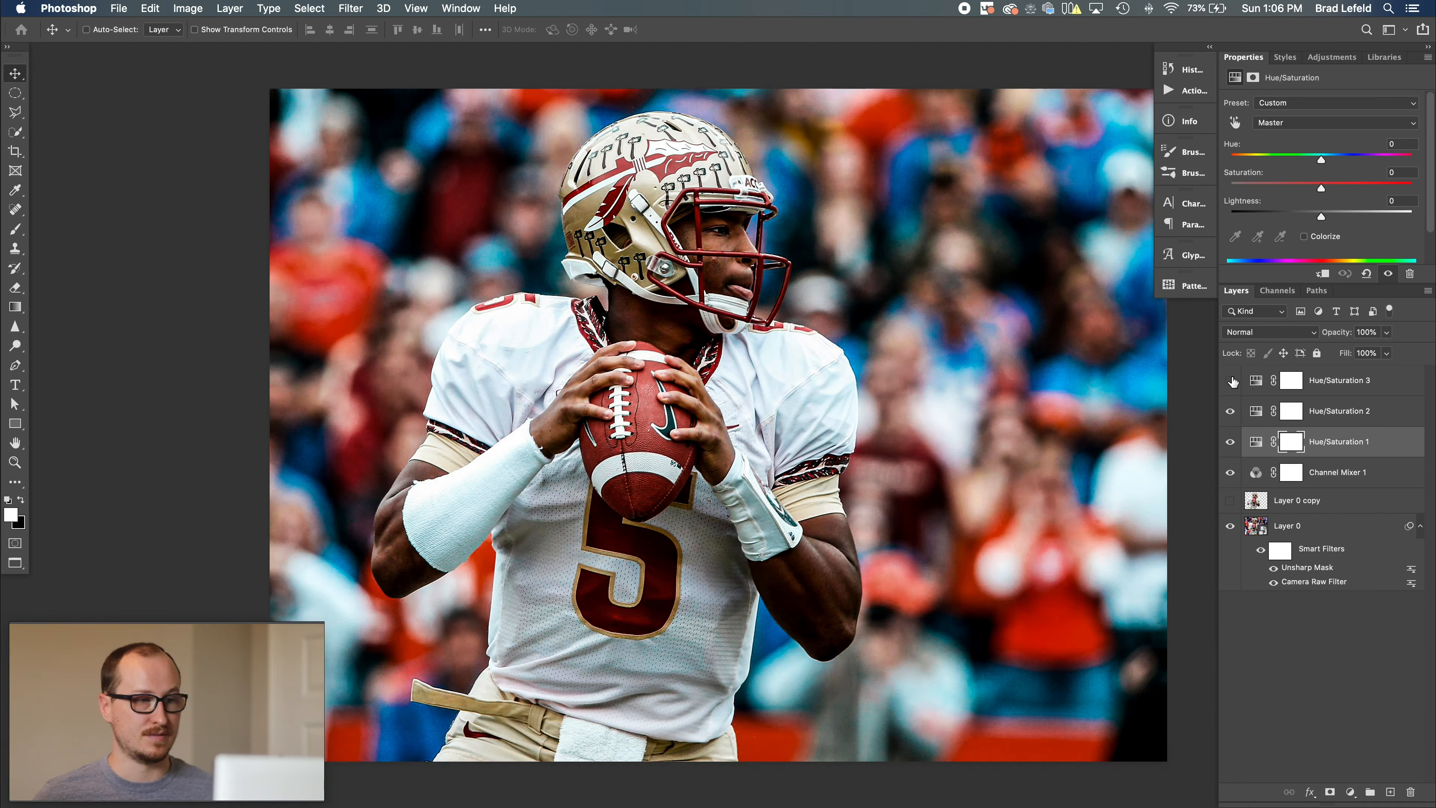
pyautogui.click(1232, 381)
pyautogui.click(1231, 381)
pyautogui.click(1231, 380)
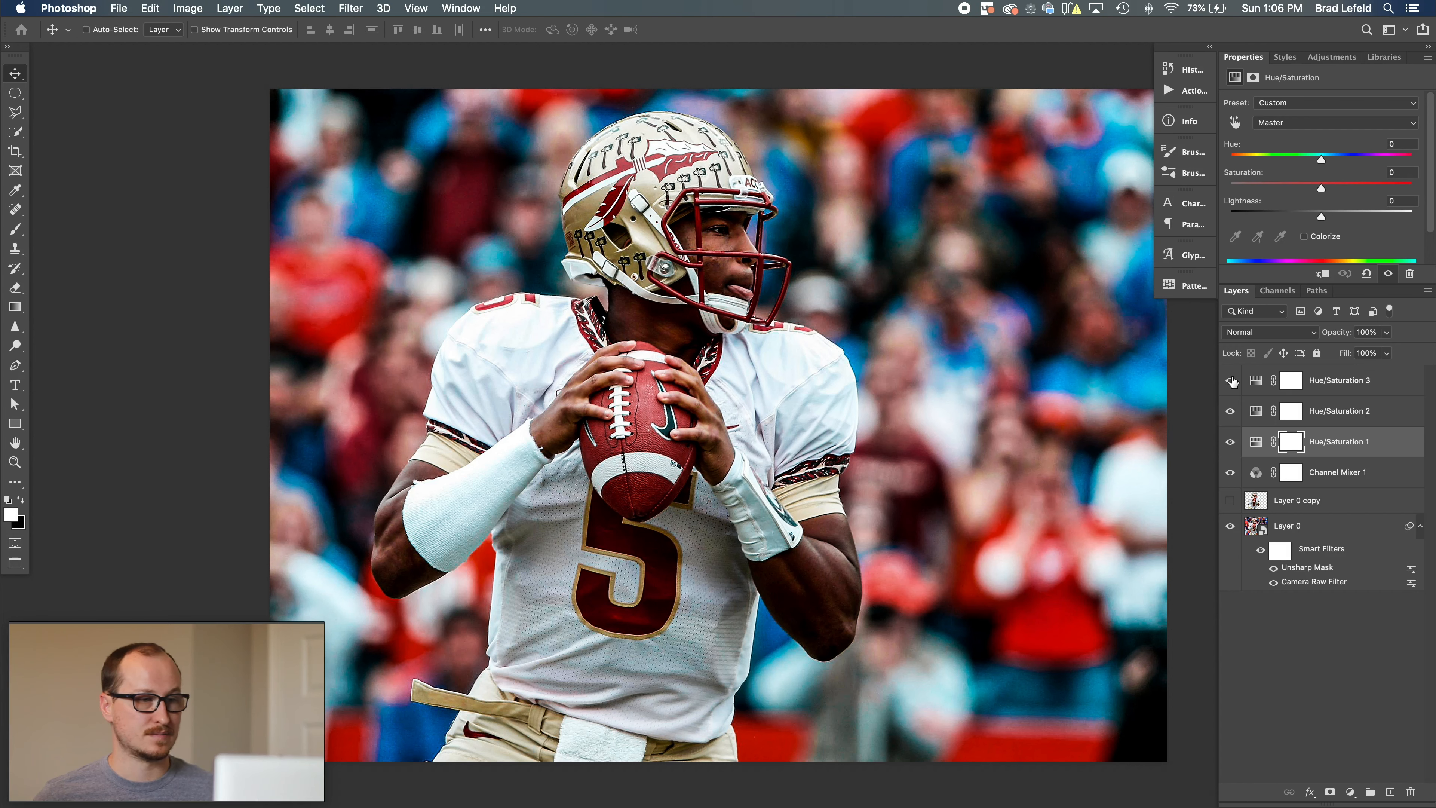
pyautogui.click(1231, 381)
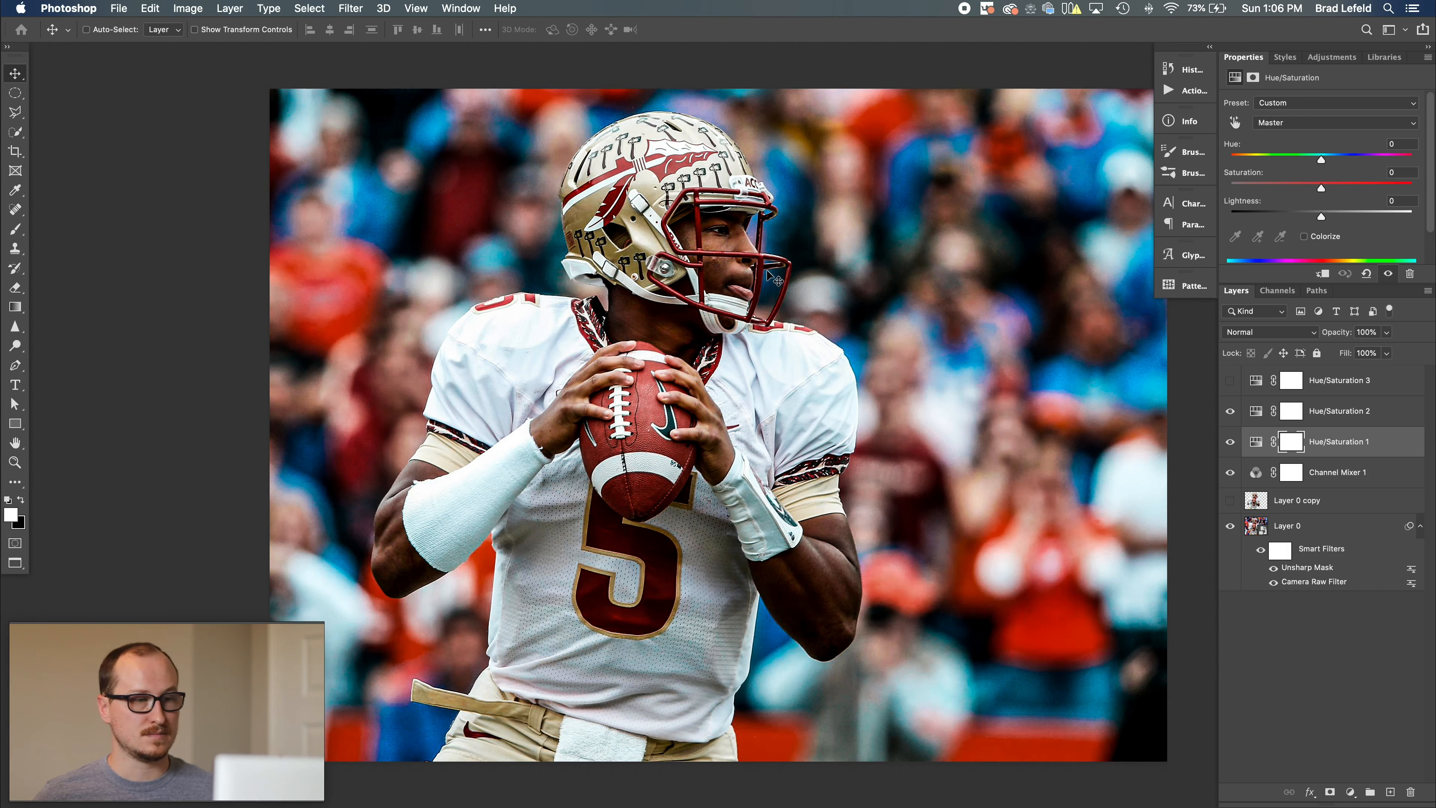
pyautogui.click(1231, 380)
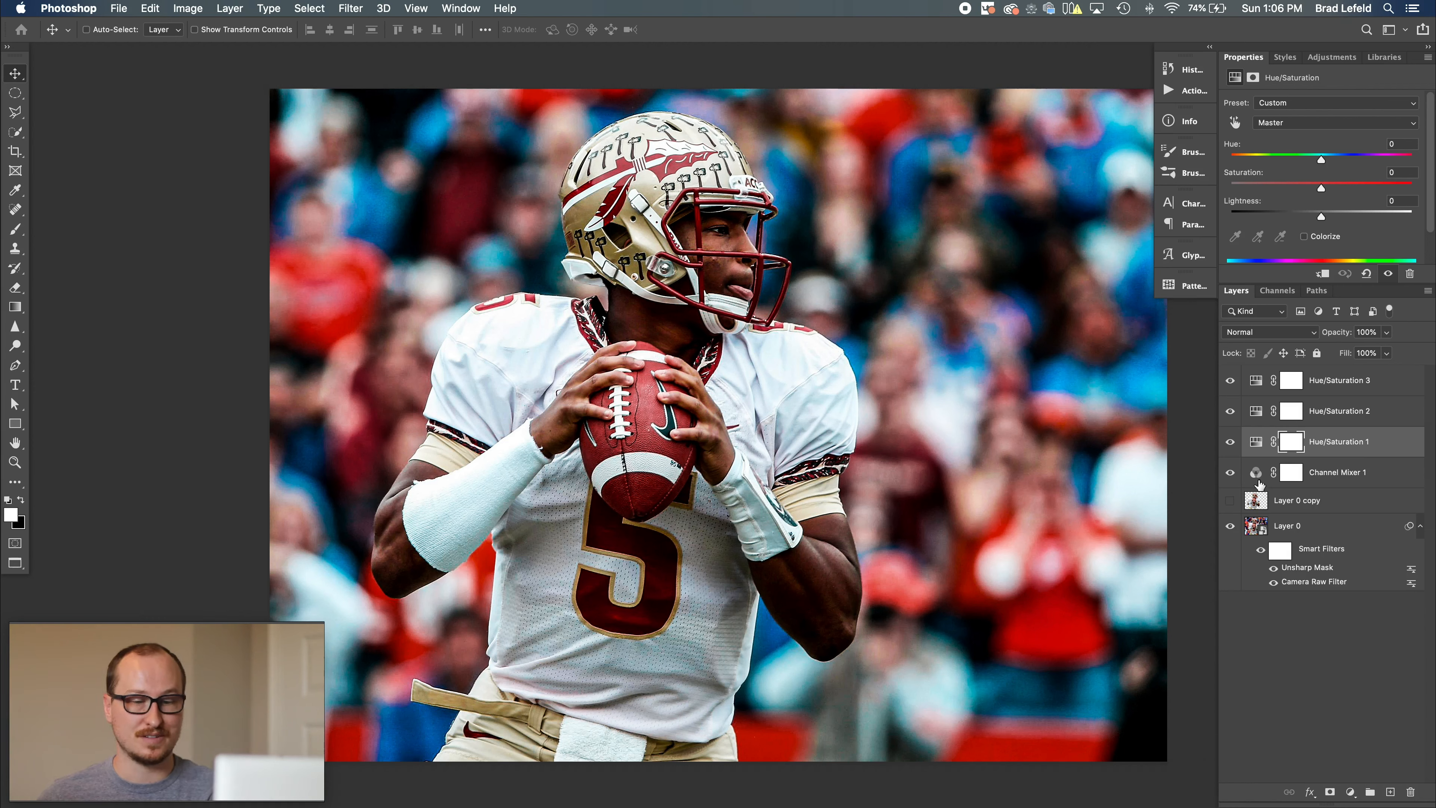
# Restore the cutout by showing Layer 0 copy and hiding Layer 0, and close the smart object's document.
pyautogui.click(1229, 500)
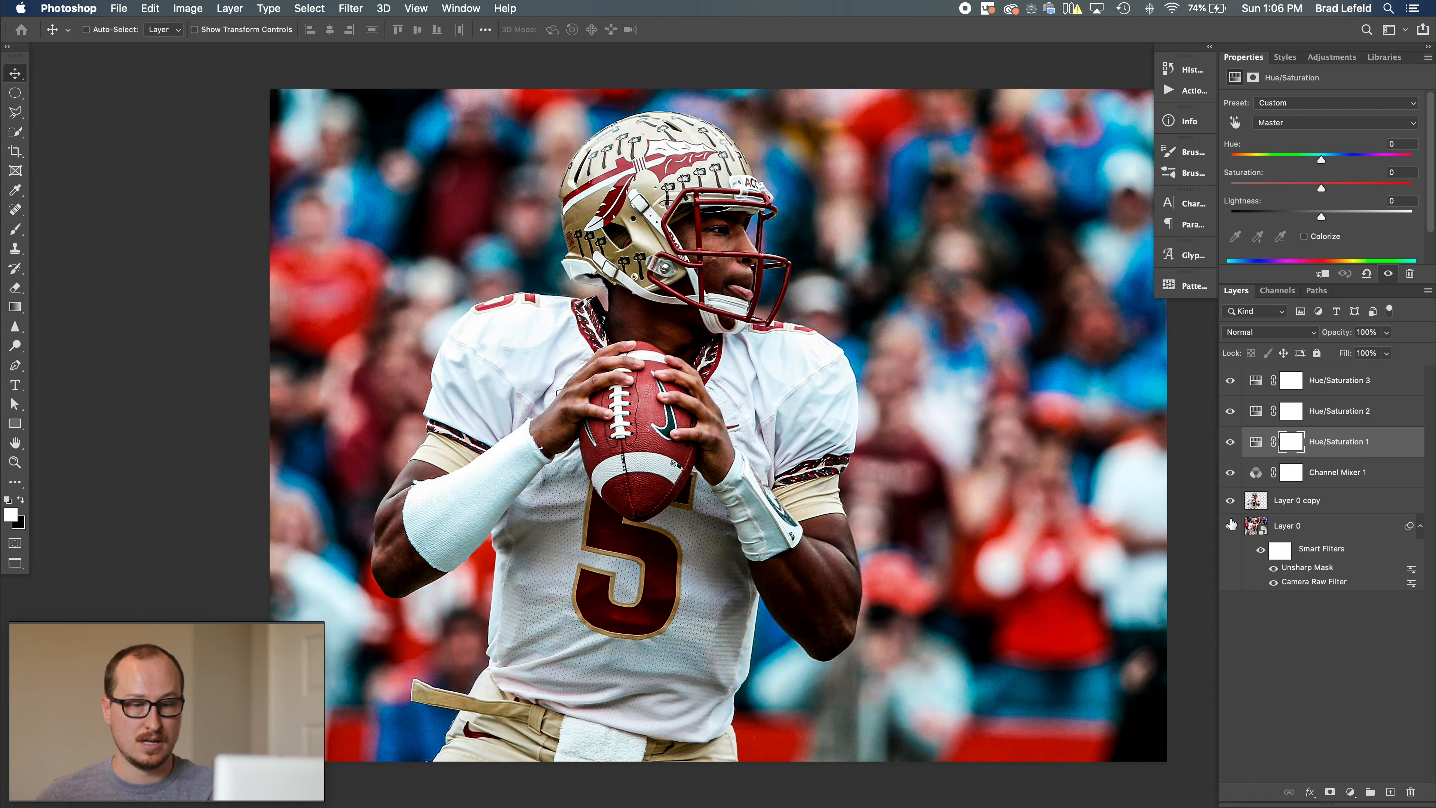
pyautogui.click(1230, 525)
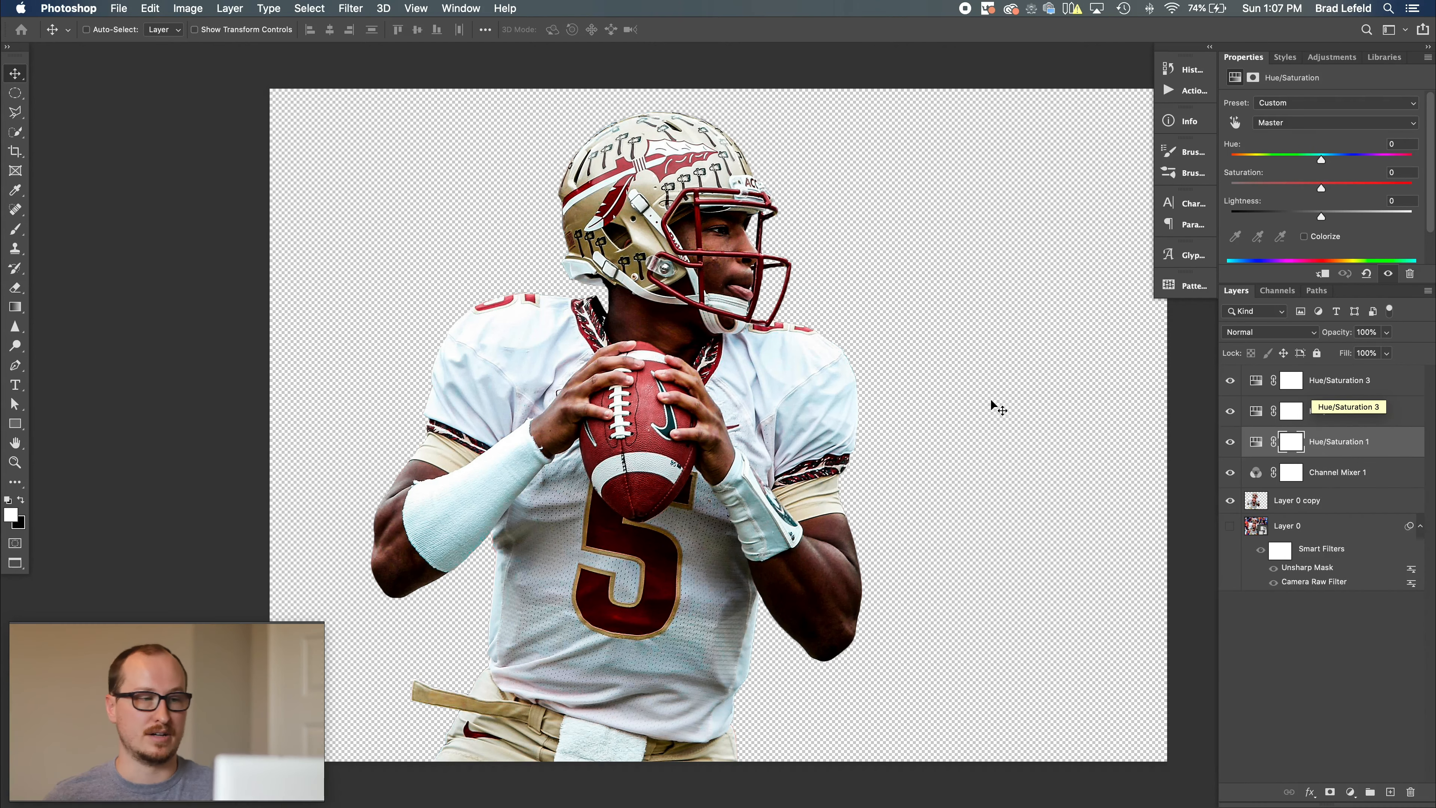
pyautogui.press('super+w')
pyautogui.press('Return')
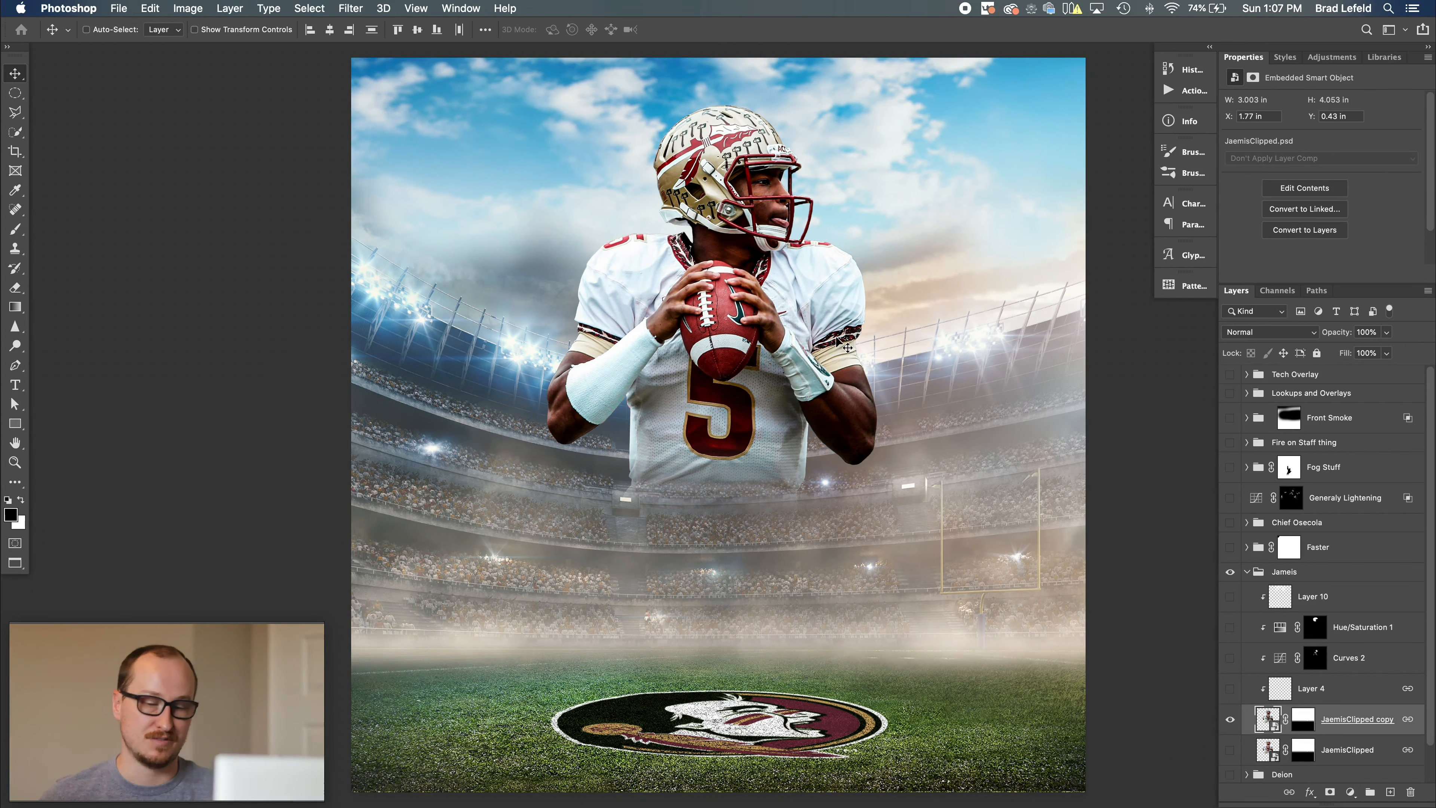
# Show Layer 4 clipped to the JaemisClipped copy layer, comparing the player with and without it.
pyautogui.click(1336, 692)
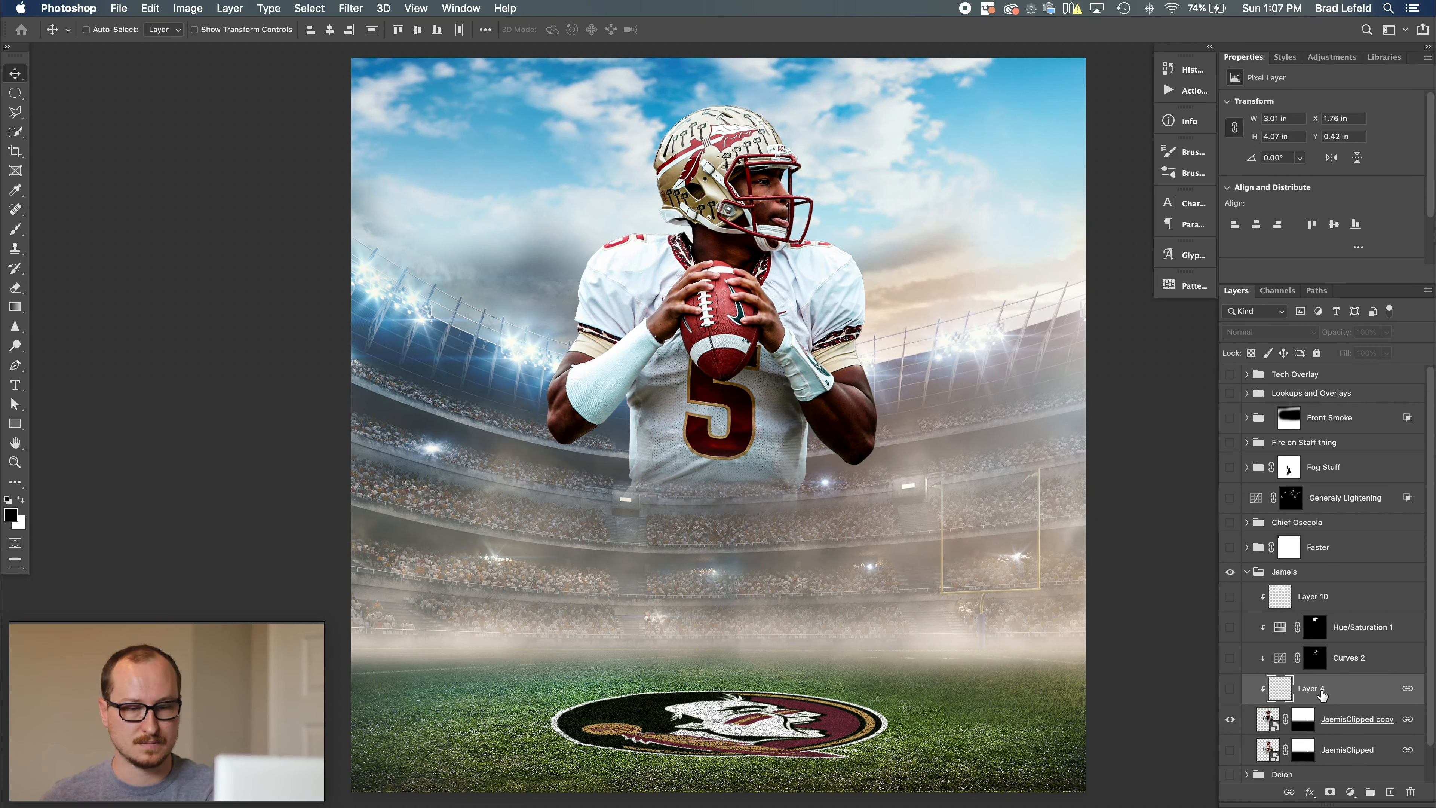
pyautogui.click(1229, 689)
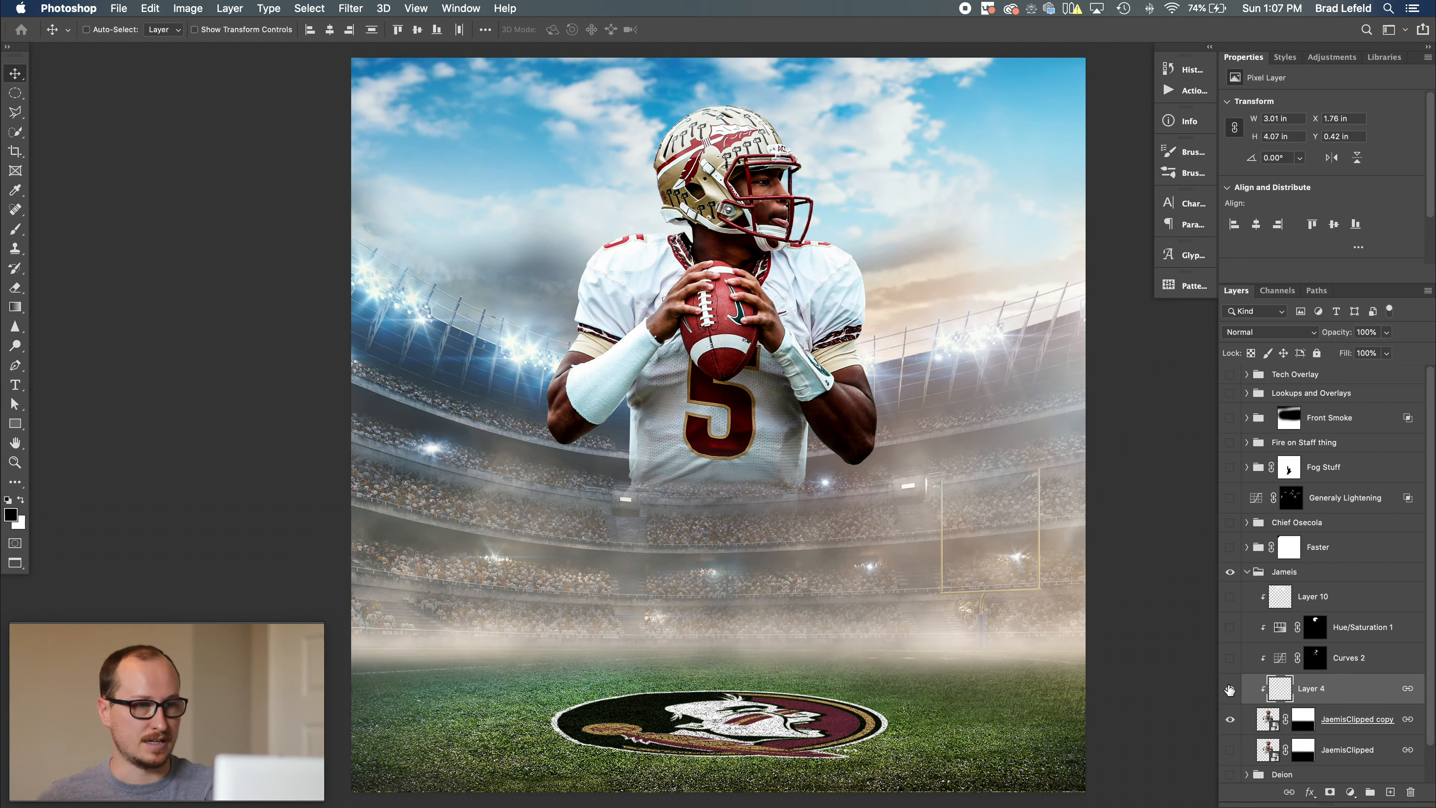
pyautogui.click(1229, 688)
pyautogui.click(1229, 689)
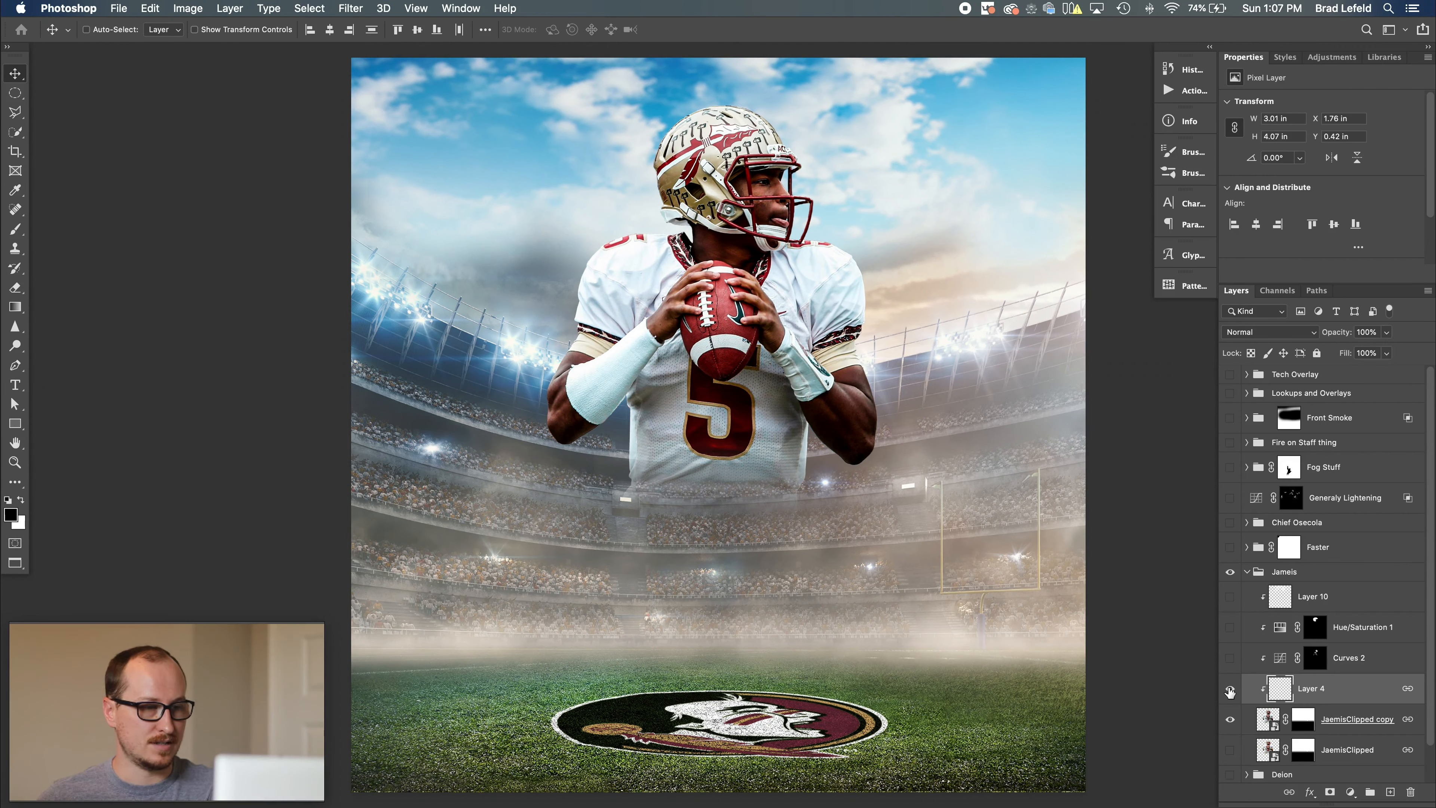
pyautogui.click(1229, 689)
pyautogui.click(1229, 689)
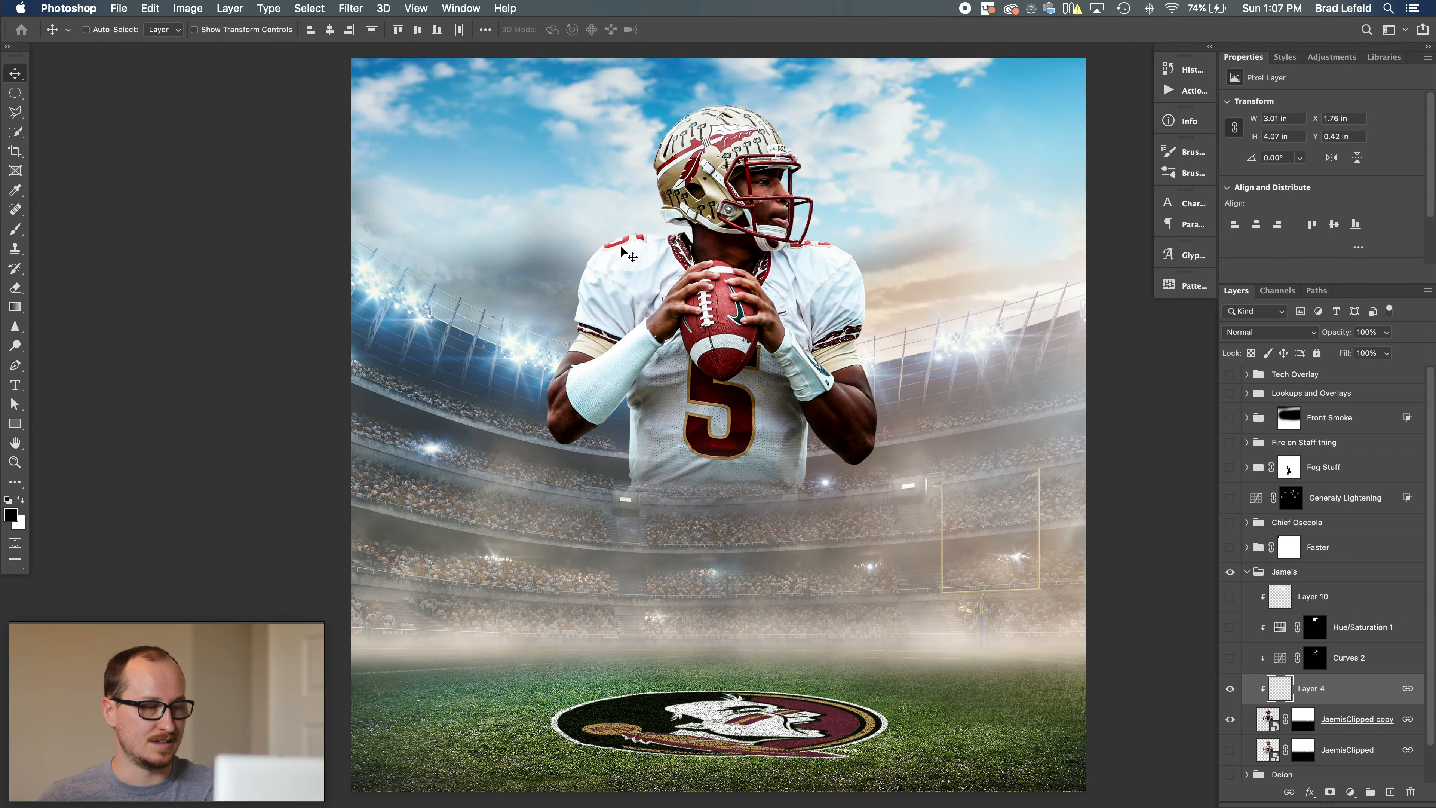
# Load Layer 4's painted area as a selection to inspect its extent, select Curves 2 and clear the selection.
pyautogui.keyDown('super'); pyautogui.click(1279, 686); pyautogui.keyUp('super')
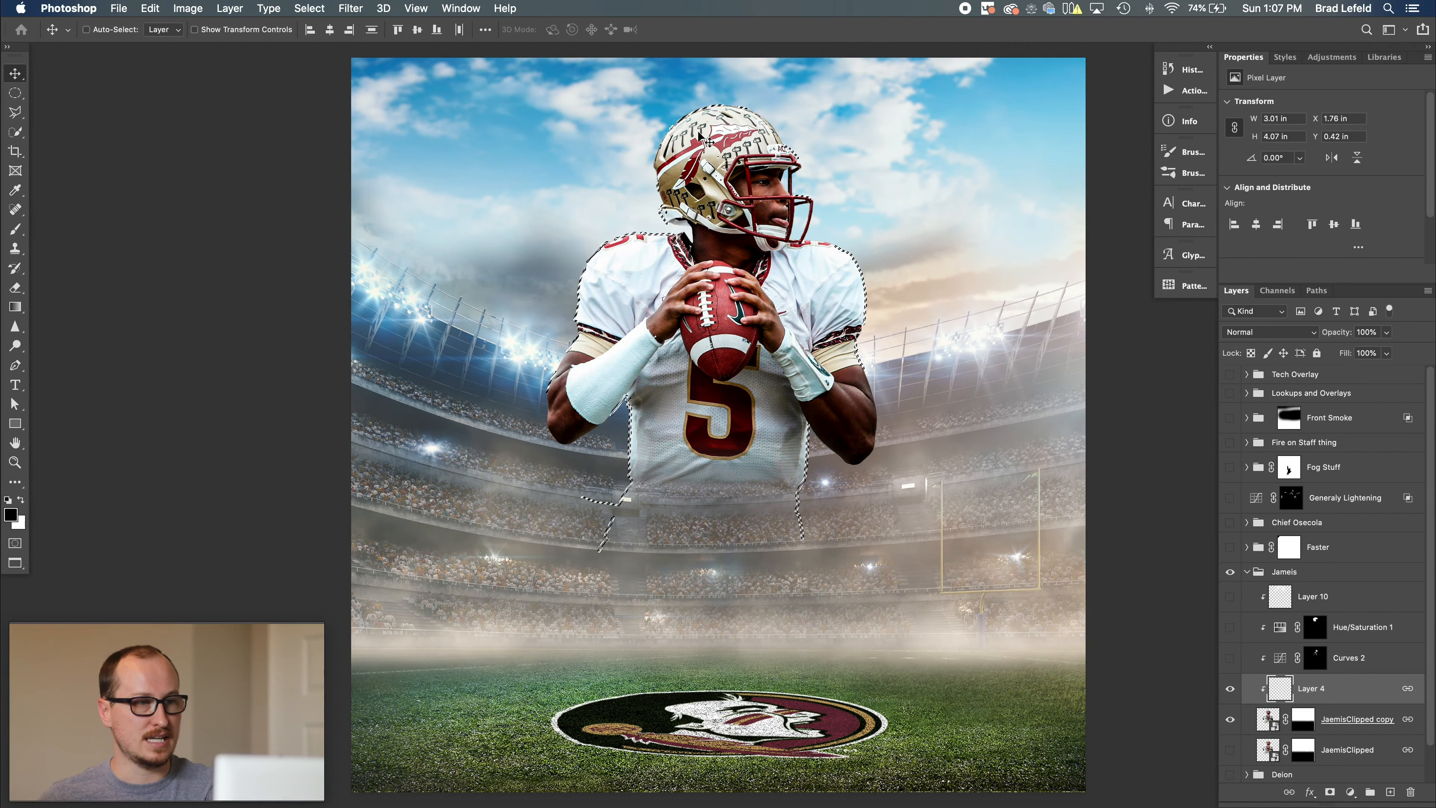
pyautogui.click(1352, 660)
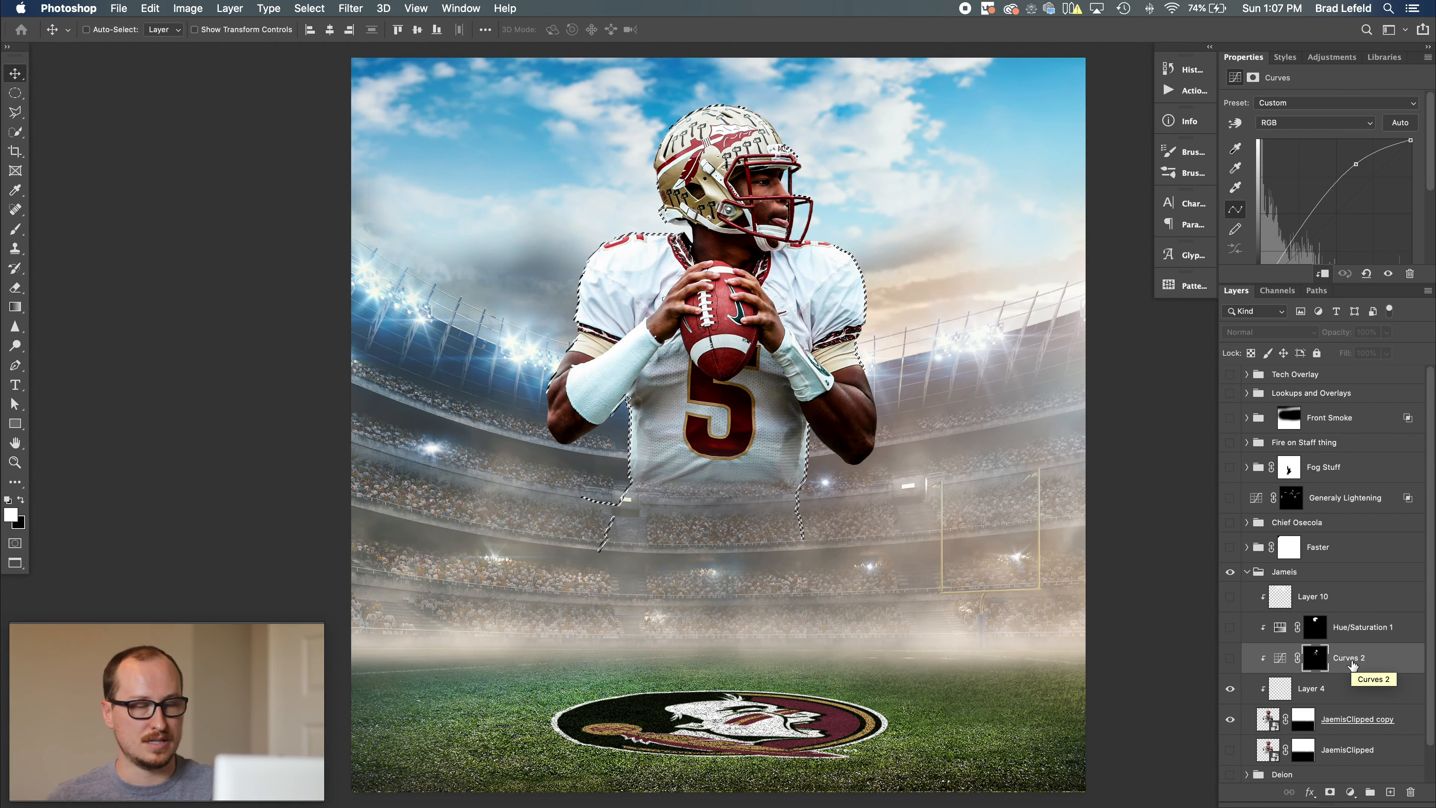
pyautogui.press('super+d')
# Examine the curve of Curves 2 and show that adjustment, comparing the player with and without it.
pyautogui.click(1278, 665)
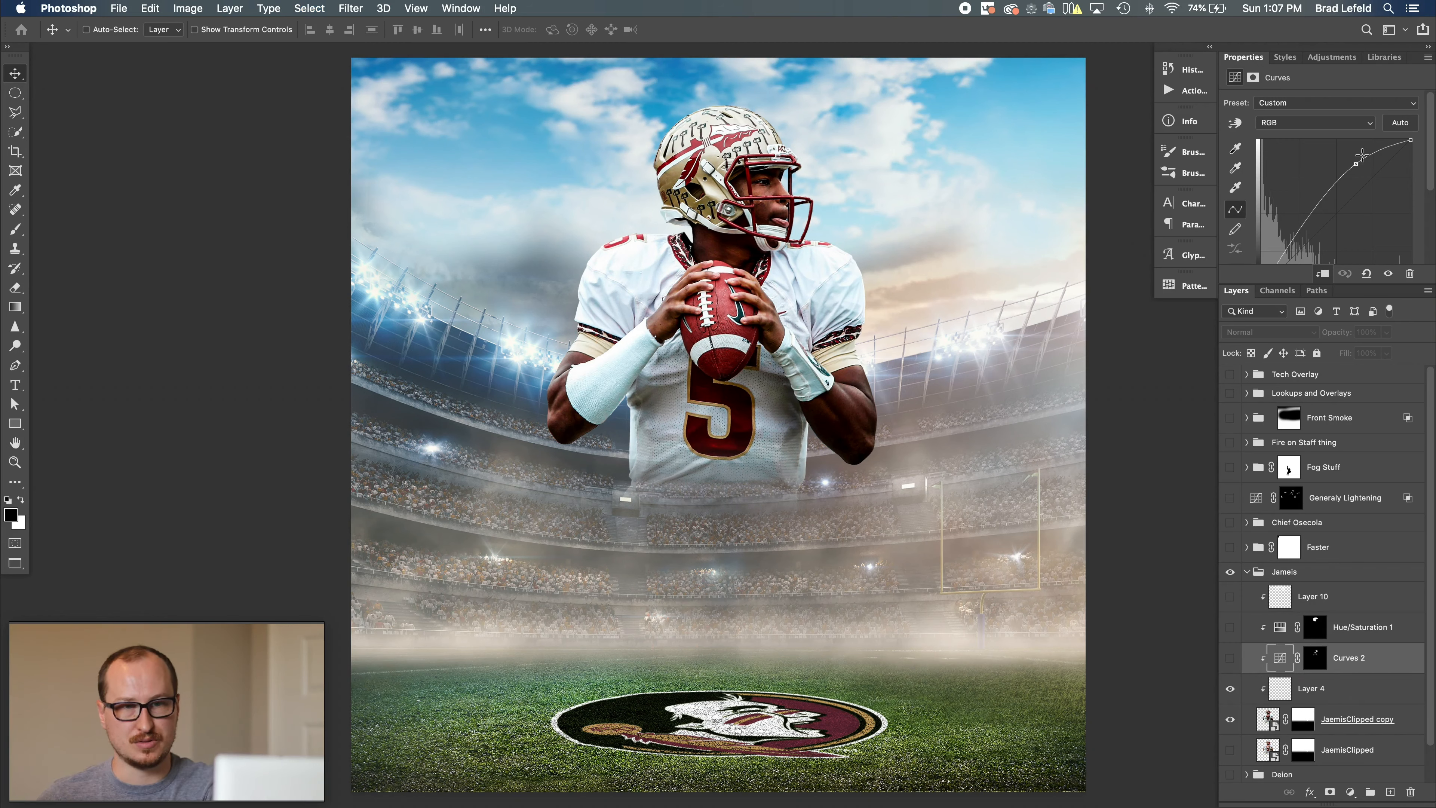
pyautogui.click(1230, 659)
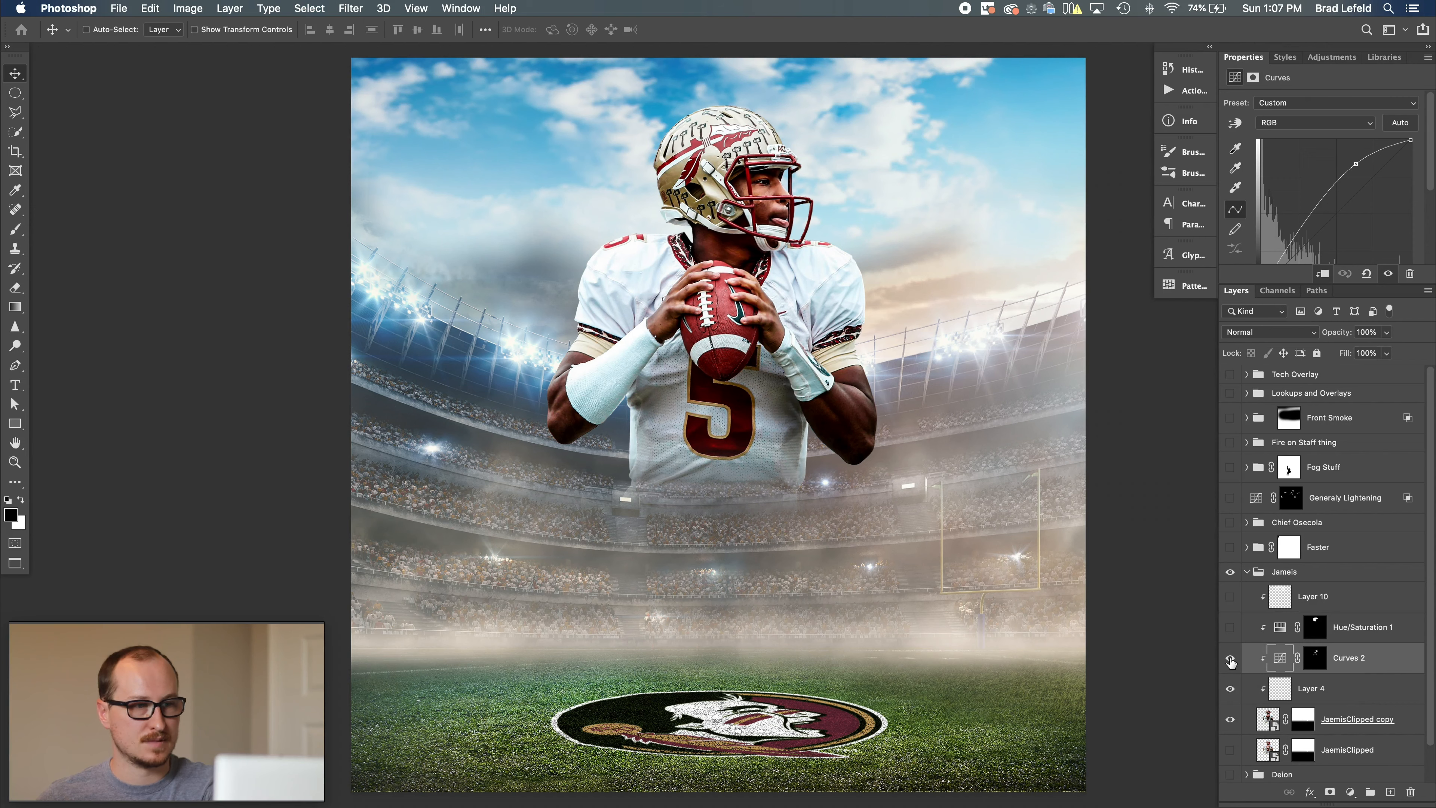
pyautogui.click(1230, 659)
pyautogui.click(1230, 659)
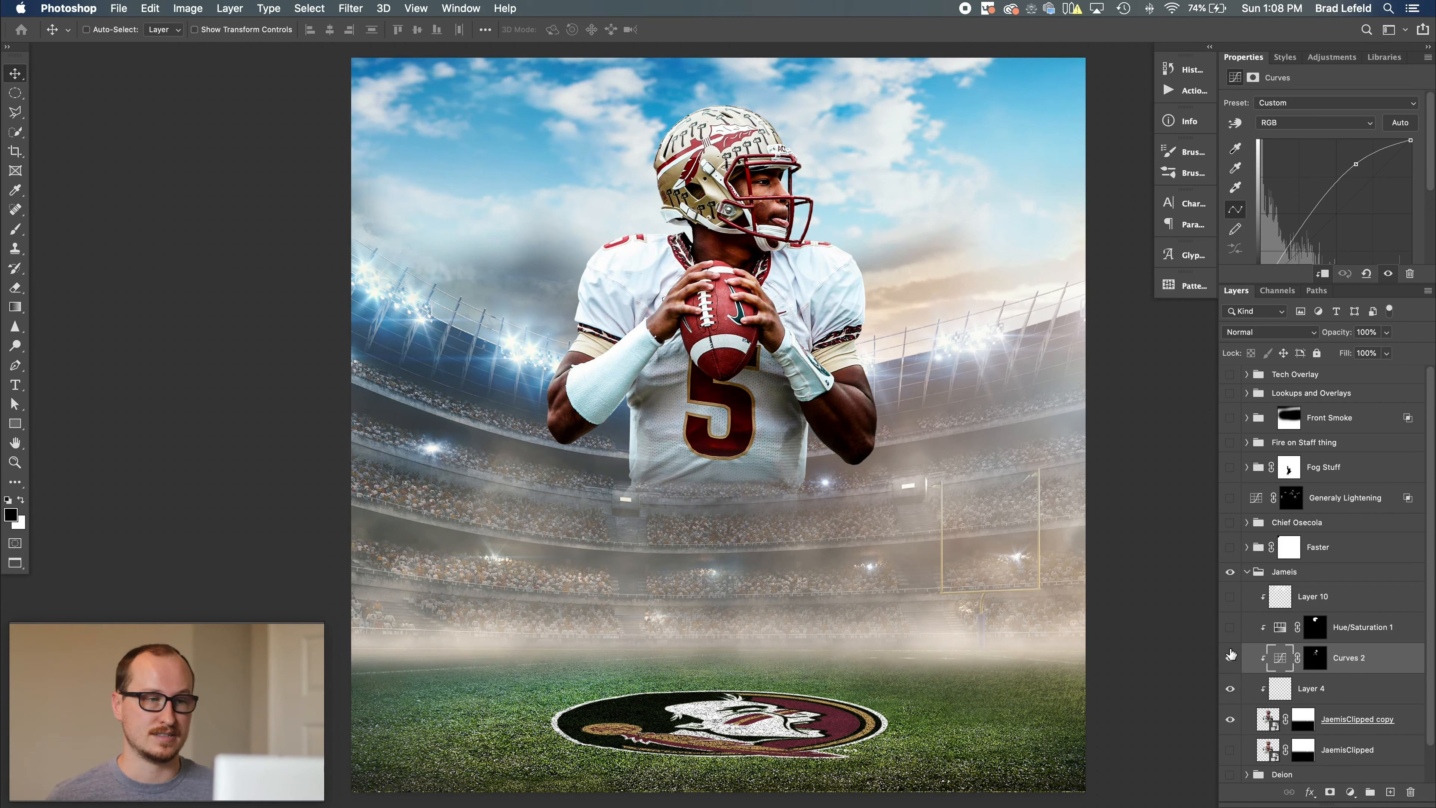
pyautogui.click(1230, 656)
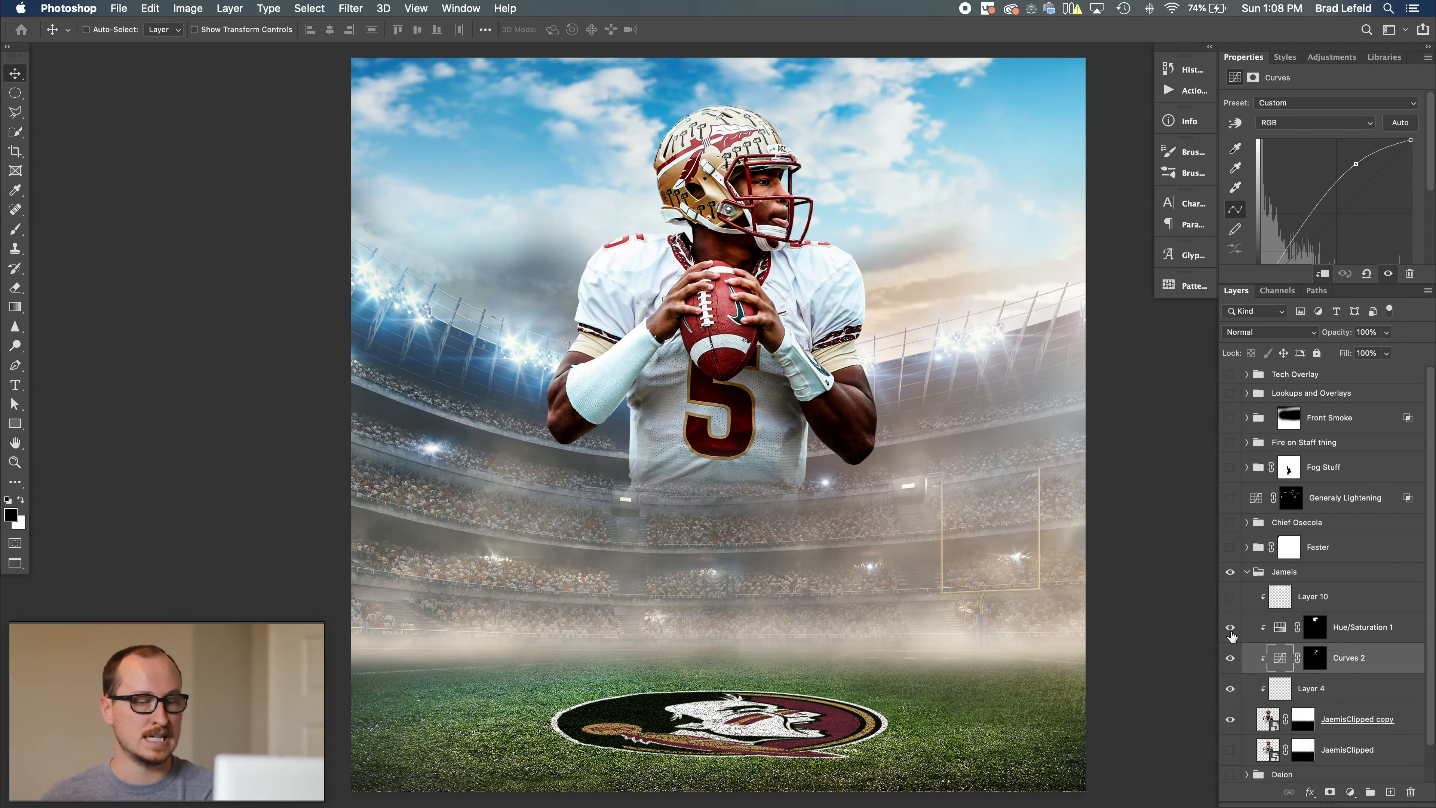
# Show Hue/Saturation 1 in the Jameis group, examine its Yellows settings and compare the helmet with and without it.
pyautogui.click(1231, 633)
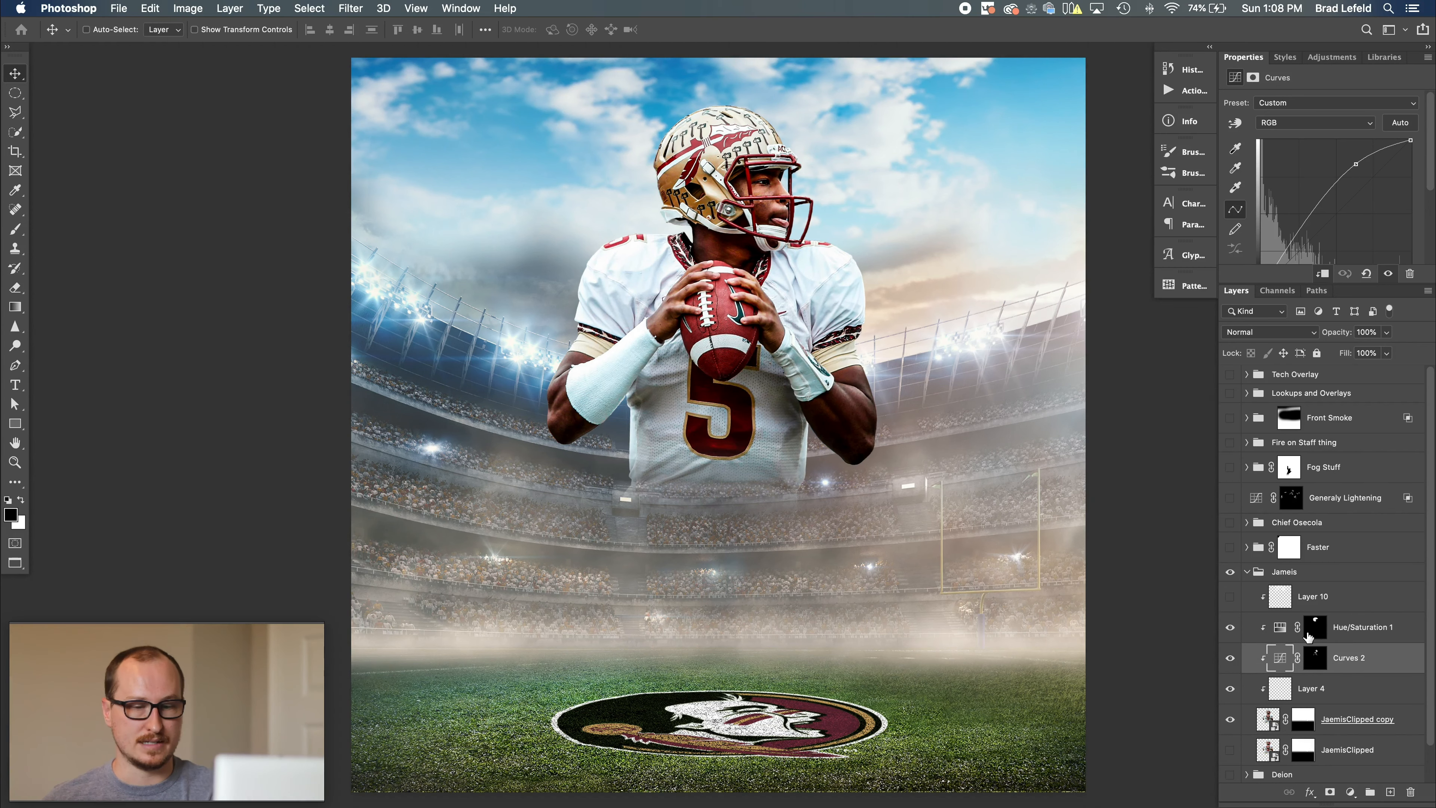
pyautogui.click(1280, 634)
pyautogui.press('x')
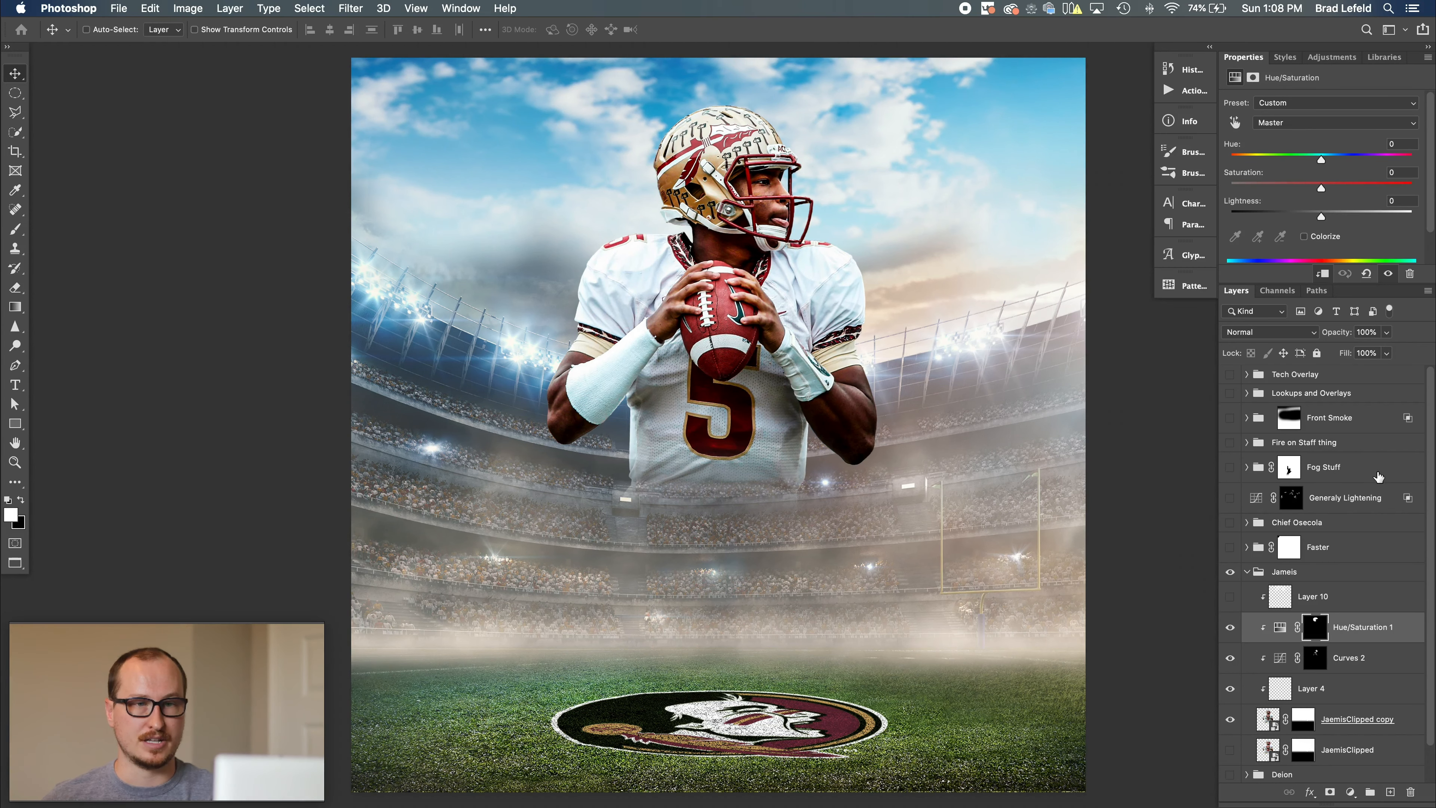
pyautogui.click(1281, 121)
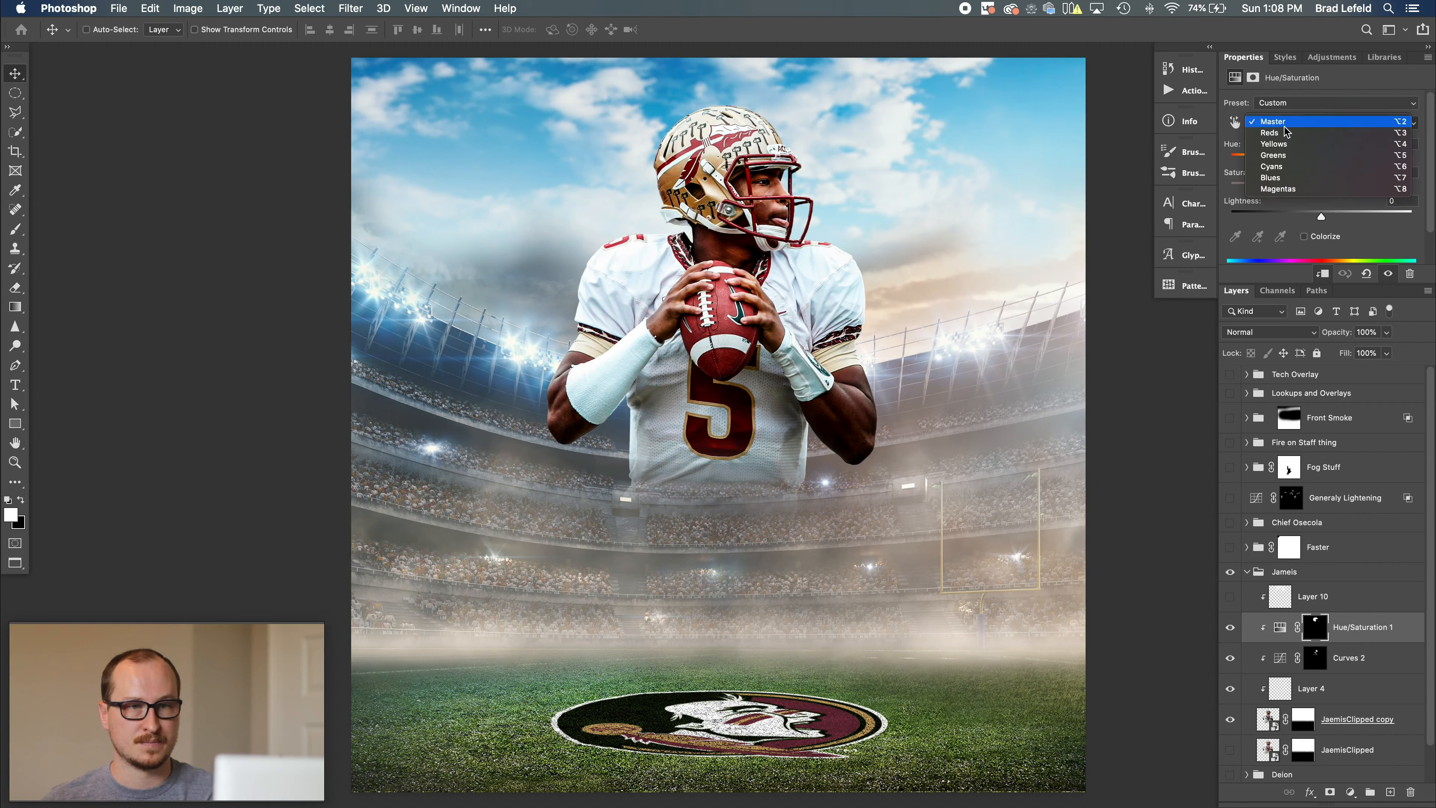
pyautogui.click(1290, 142)
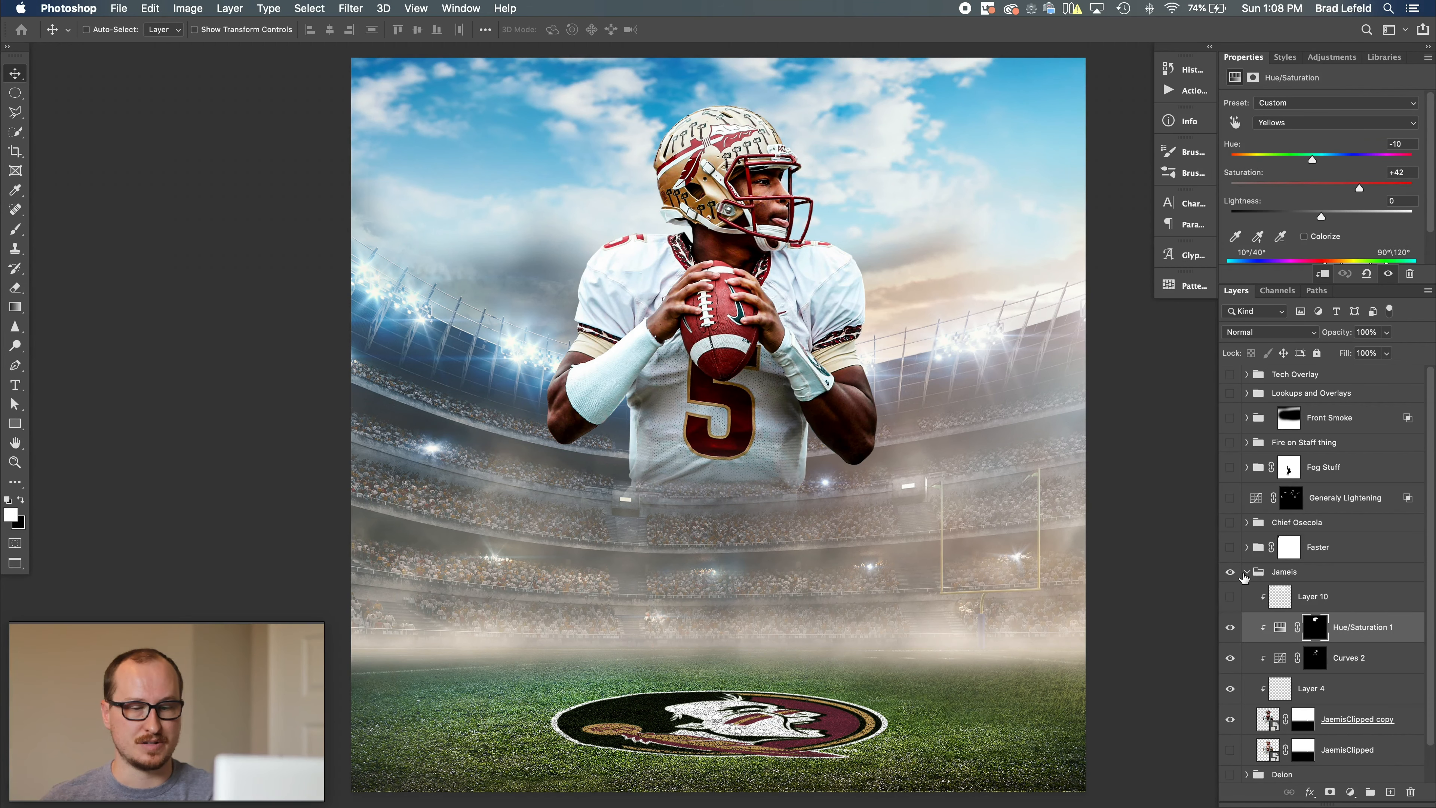
pyautogui.click(1230, 628)
pyautogui.click(1230, 627)
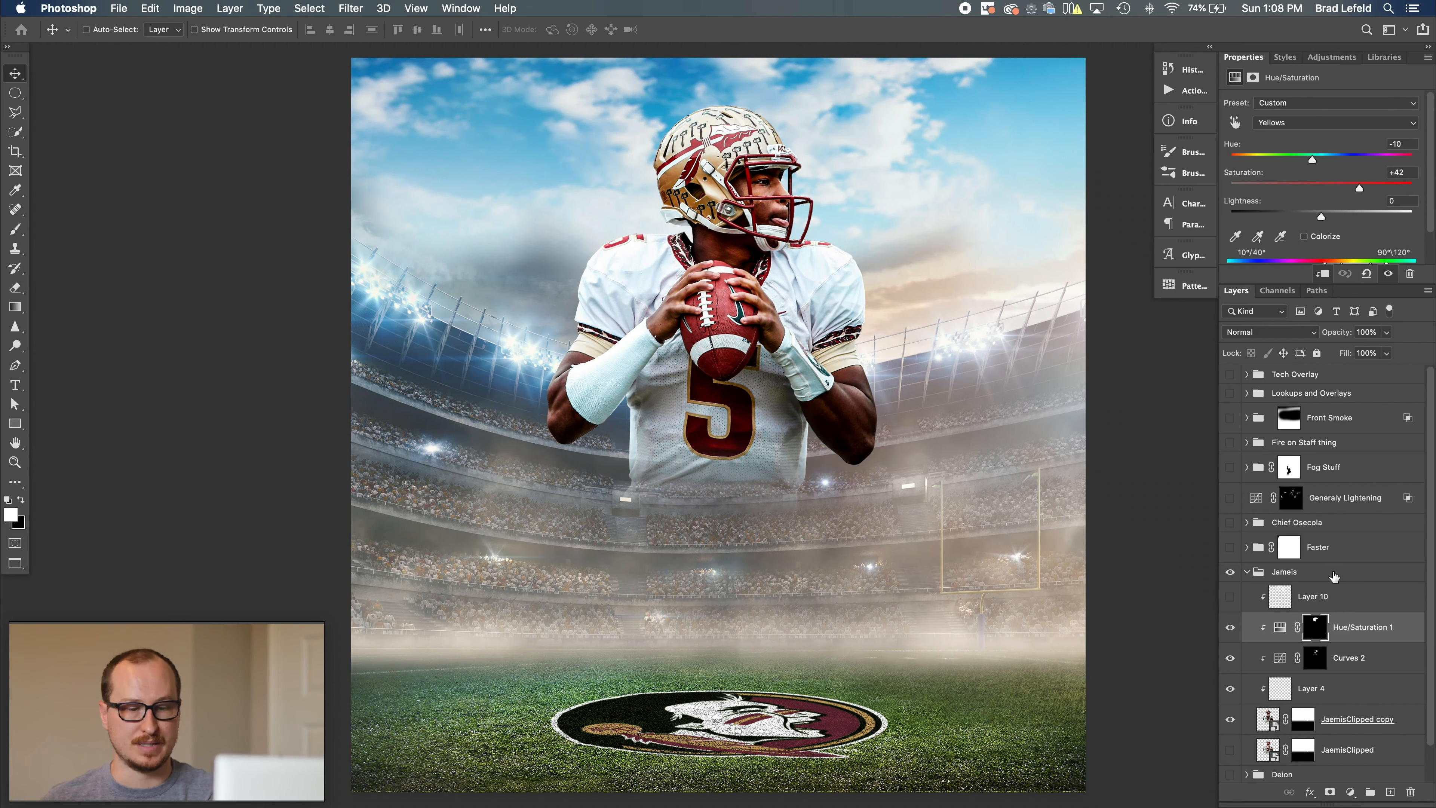
# Show Layer 10 at the top of the Jameis group and collapse the group.
pyautogui.click(1318, 600)
pyautogui.click(1229, 598)
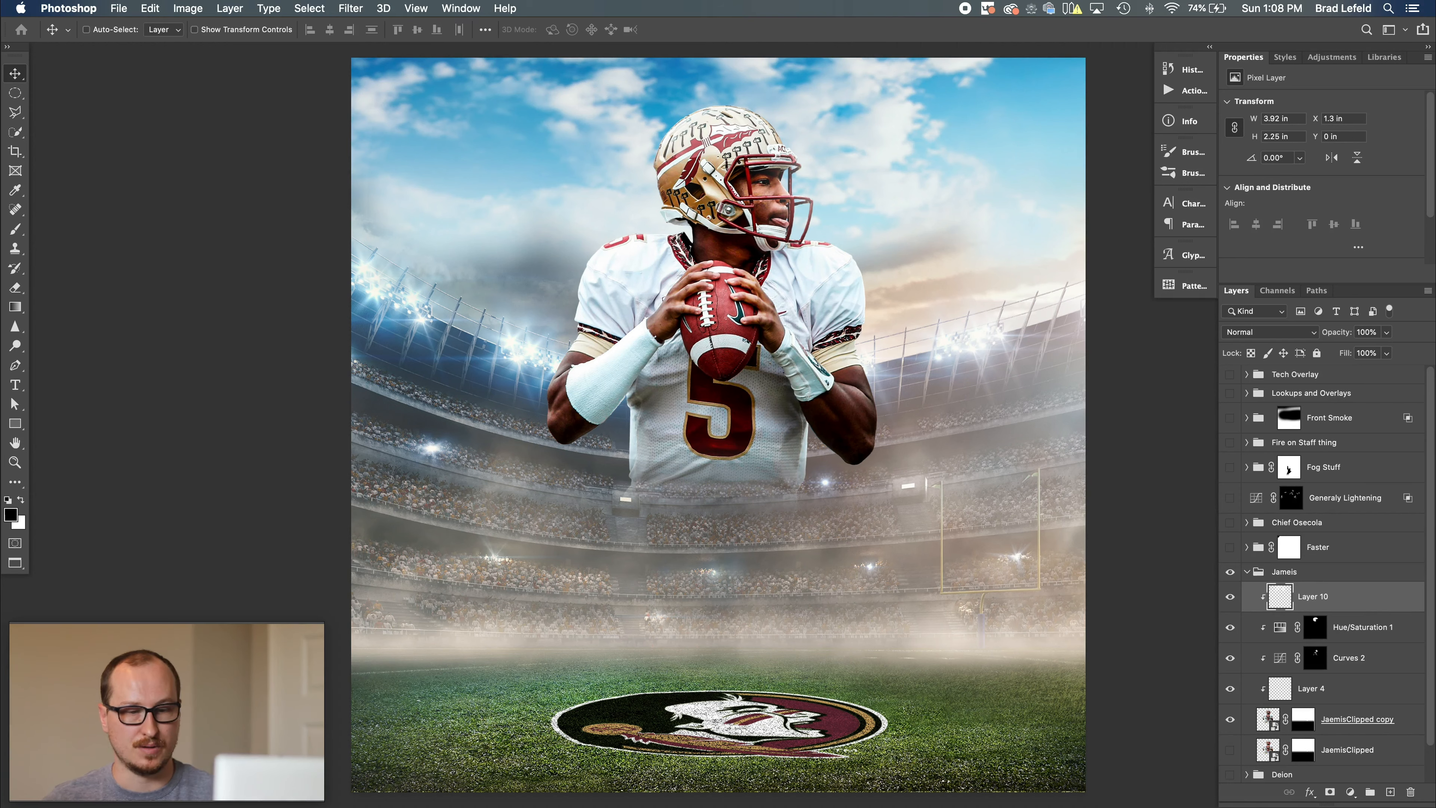
pyautogui.click(1246, 573)
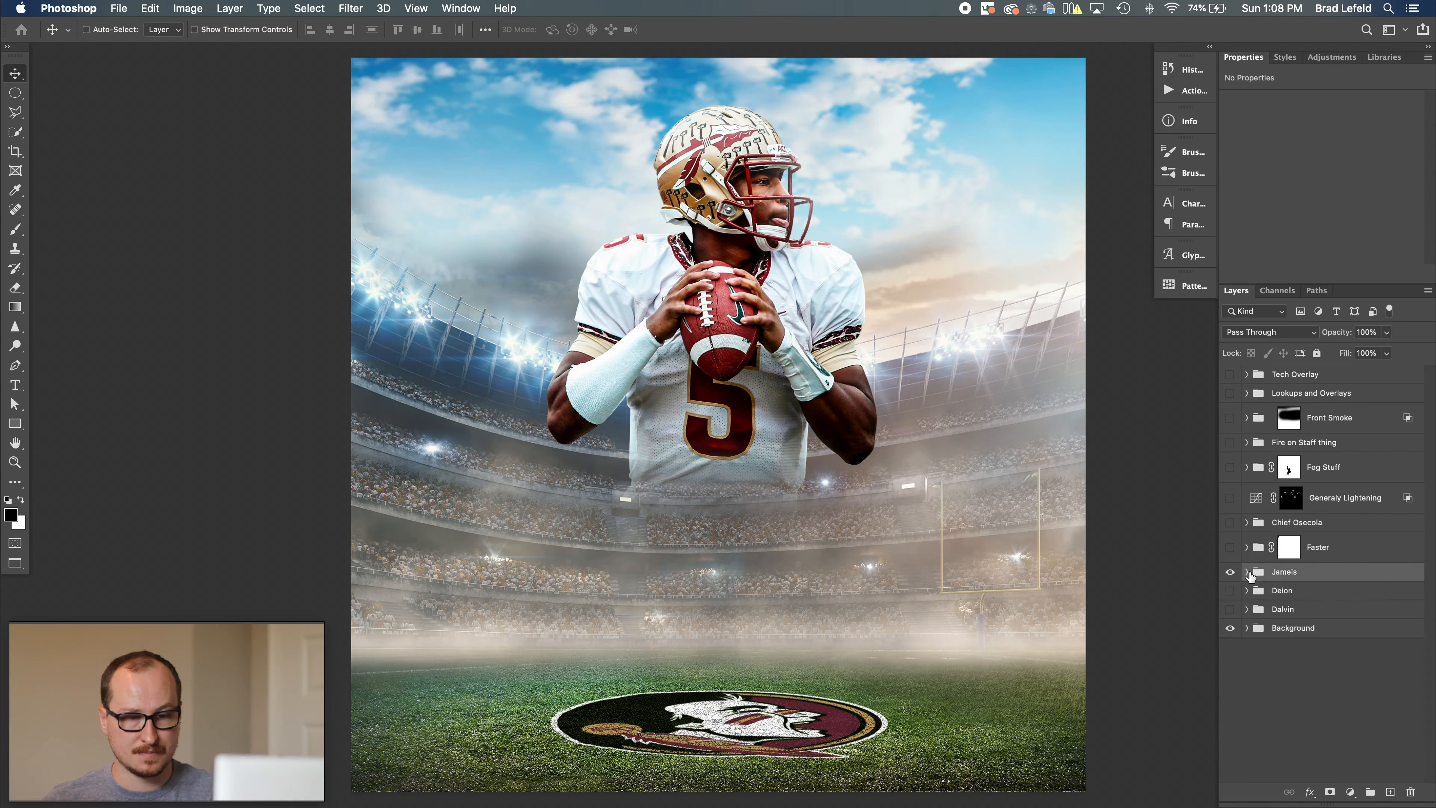
# Show and expand the Dalvin group, hide the layers inside it, and bring back both DAvlinCookClipped layers and Layer 7.
pyautogui.click(1245, 610)
pyautogui.click(1231, 610)
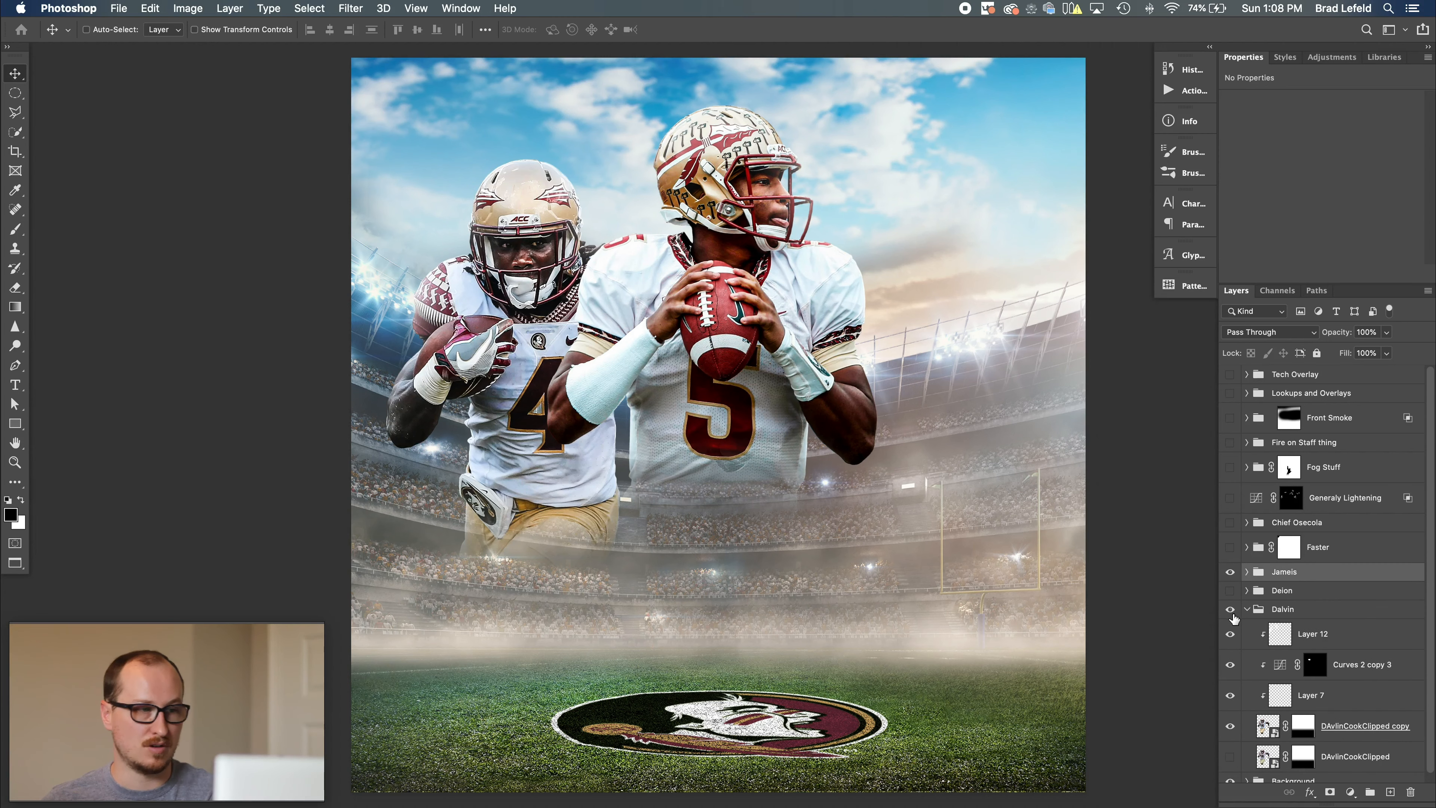
pyautogui.scroll(-1, 1234, 622)
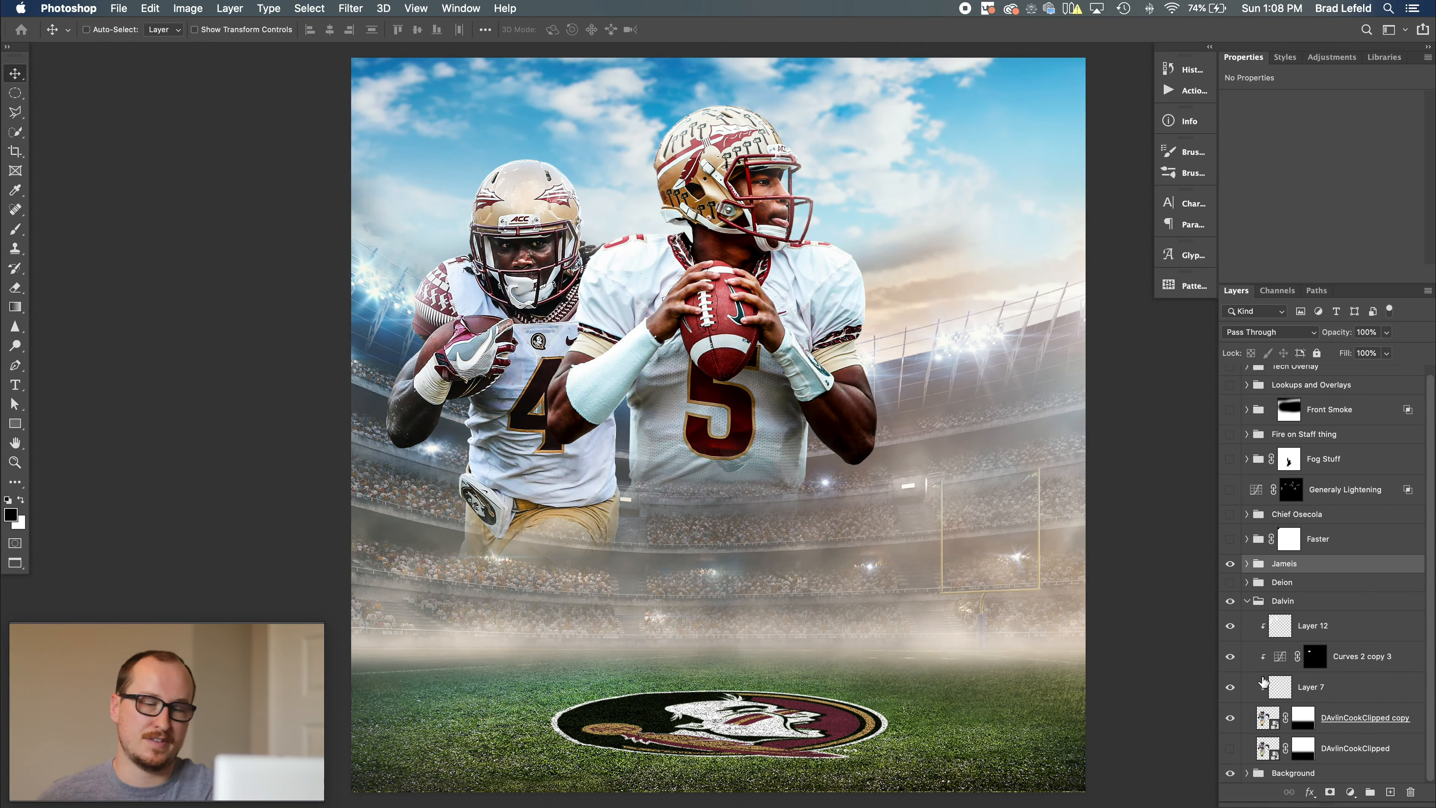
pyautogui.moveTo(1235, 633); pyautogui.dragTo(1233, 754)
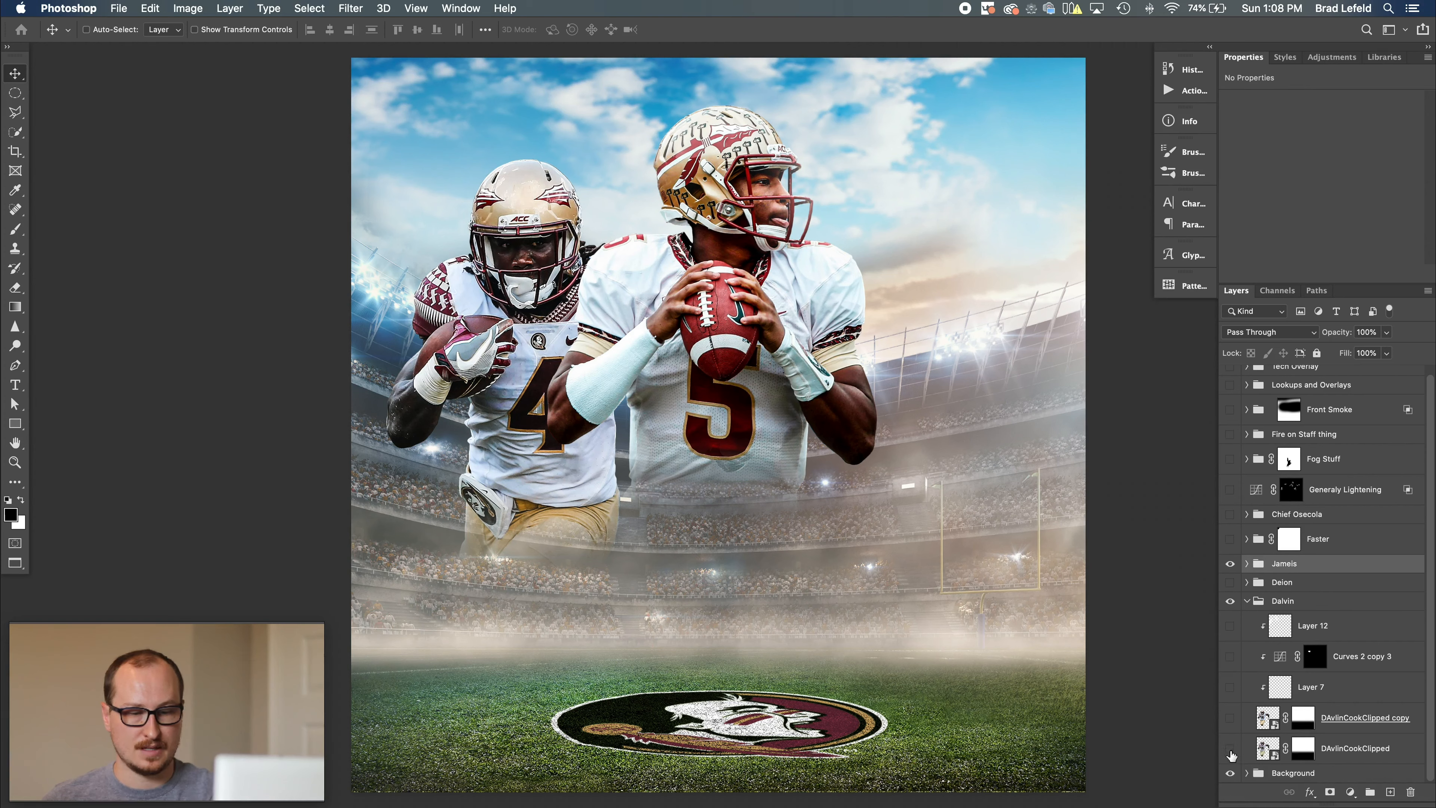
pyautogui.click(1231, 752)
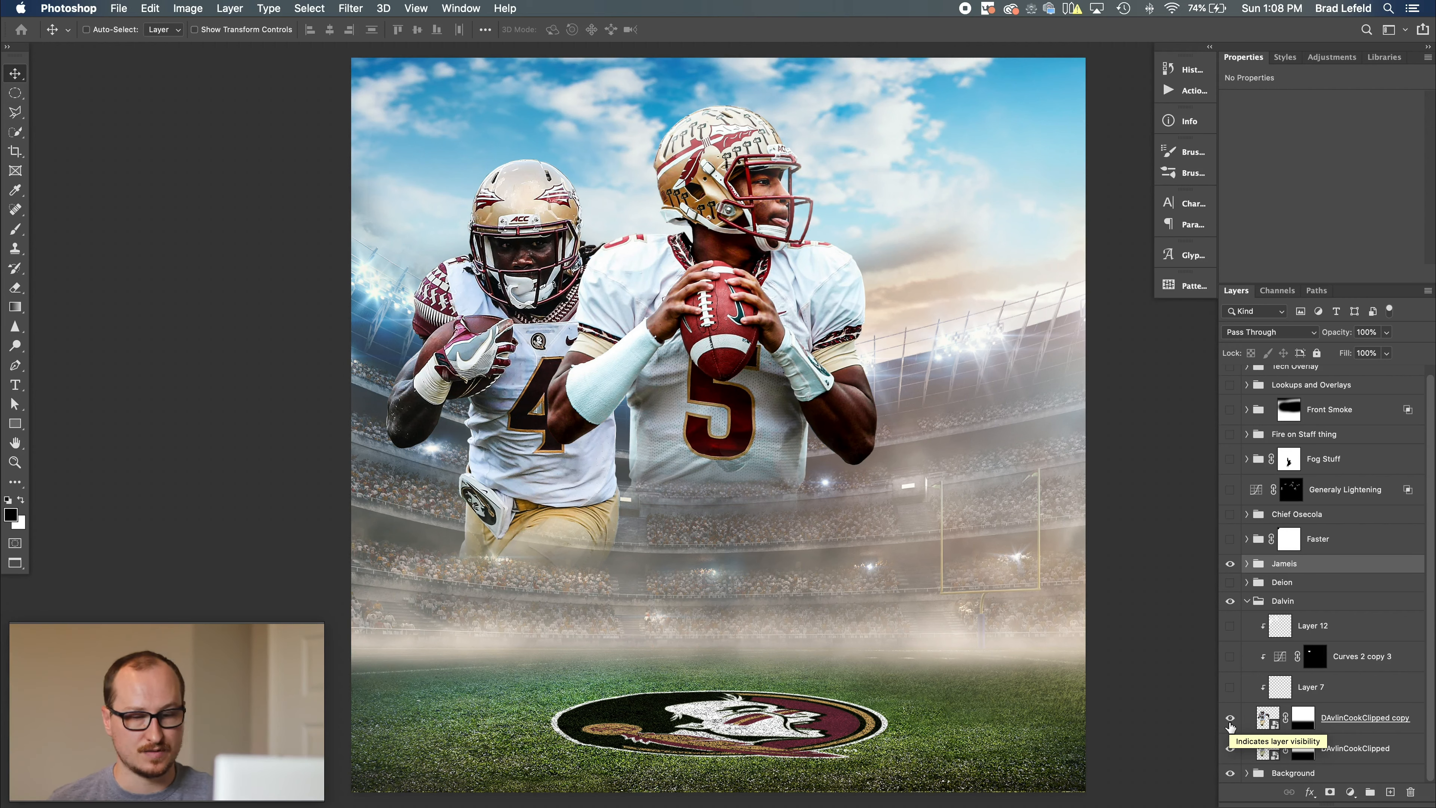
pyautogui.click(1230, 688)
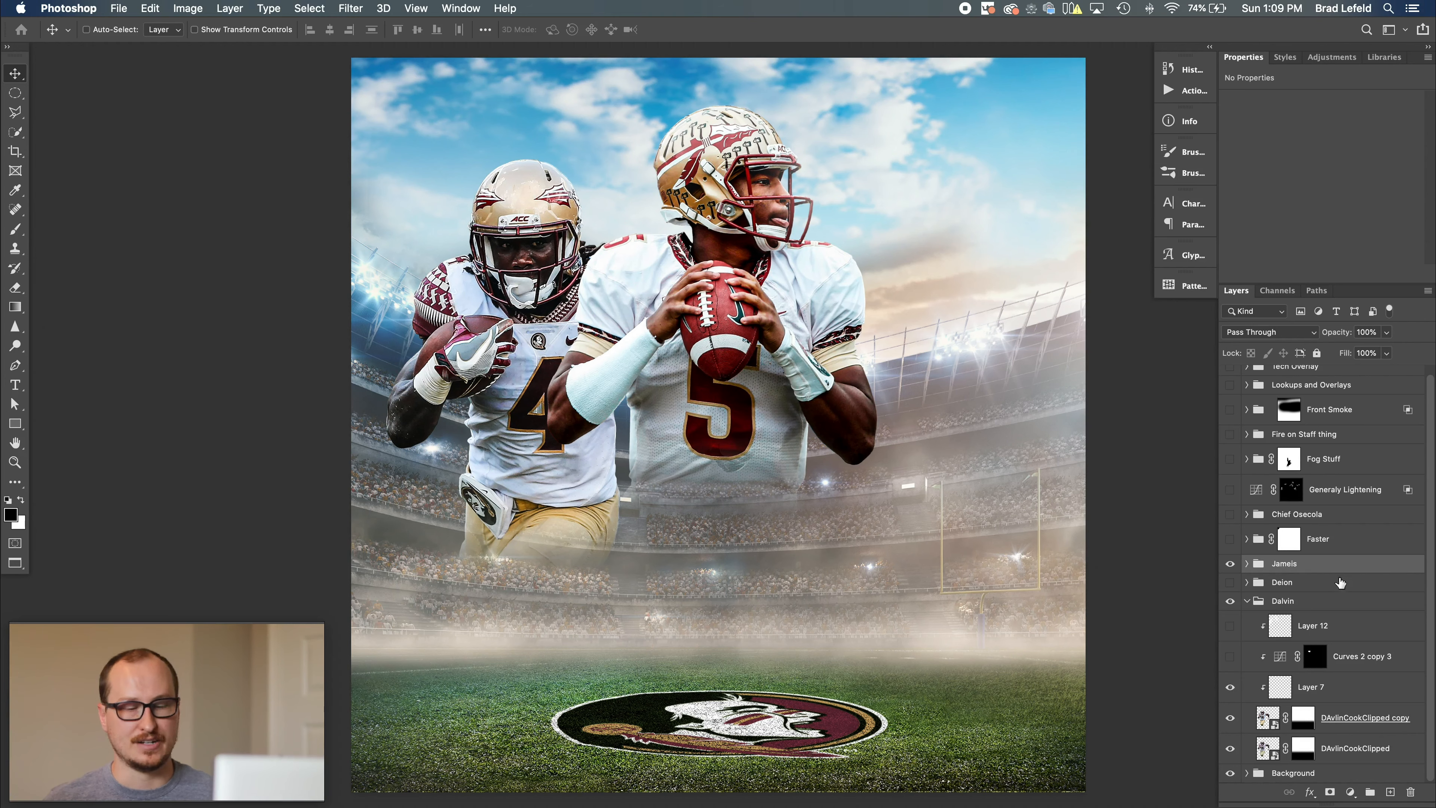
# Select Curves 2 copy 3 in the Dalvin group and show it, comparing the player with and without the adjustment.
pyautogui.click(1292, 669)
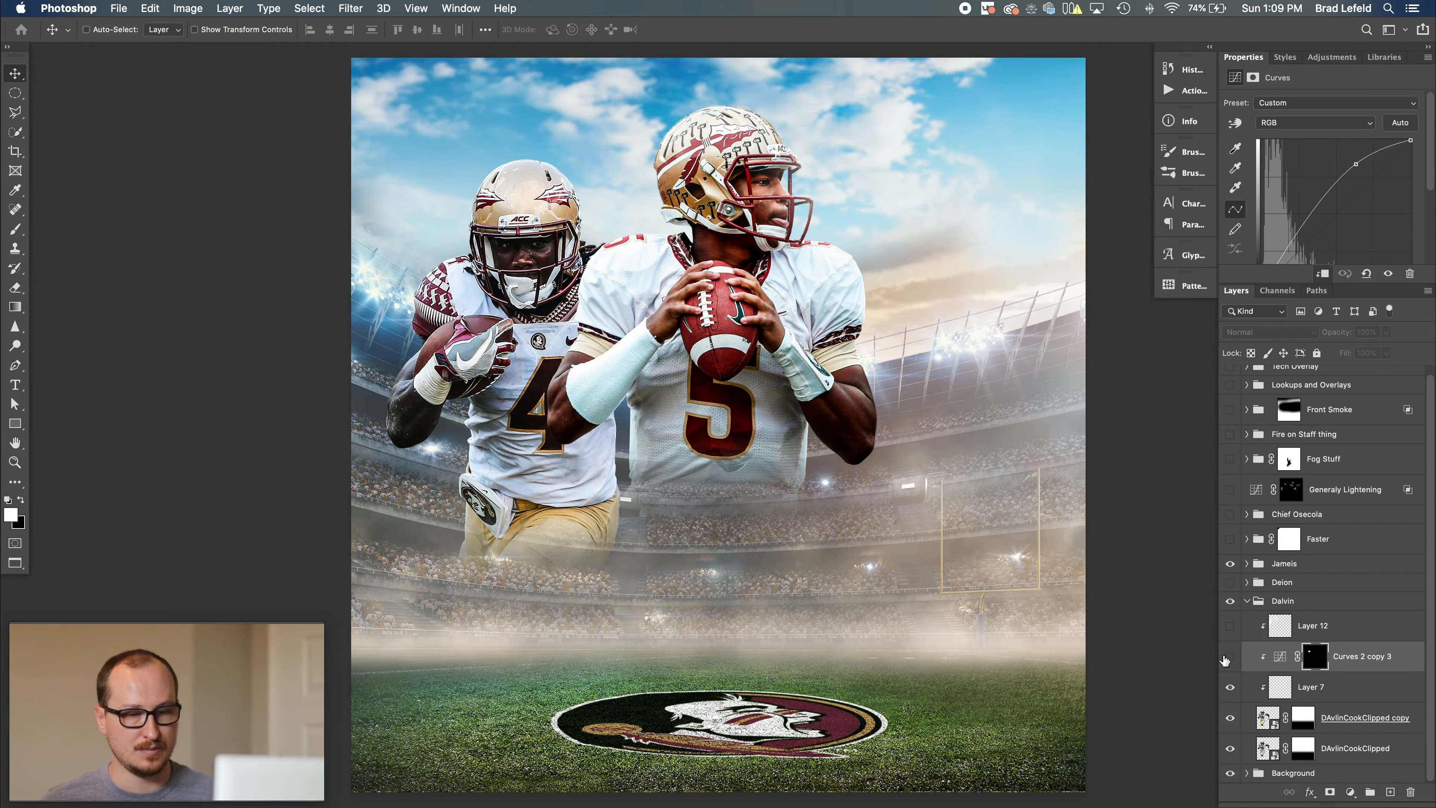
pyautogui.click(1229, 656)
pyautogui.click(1229, 656)
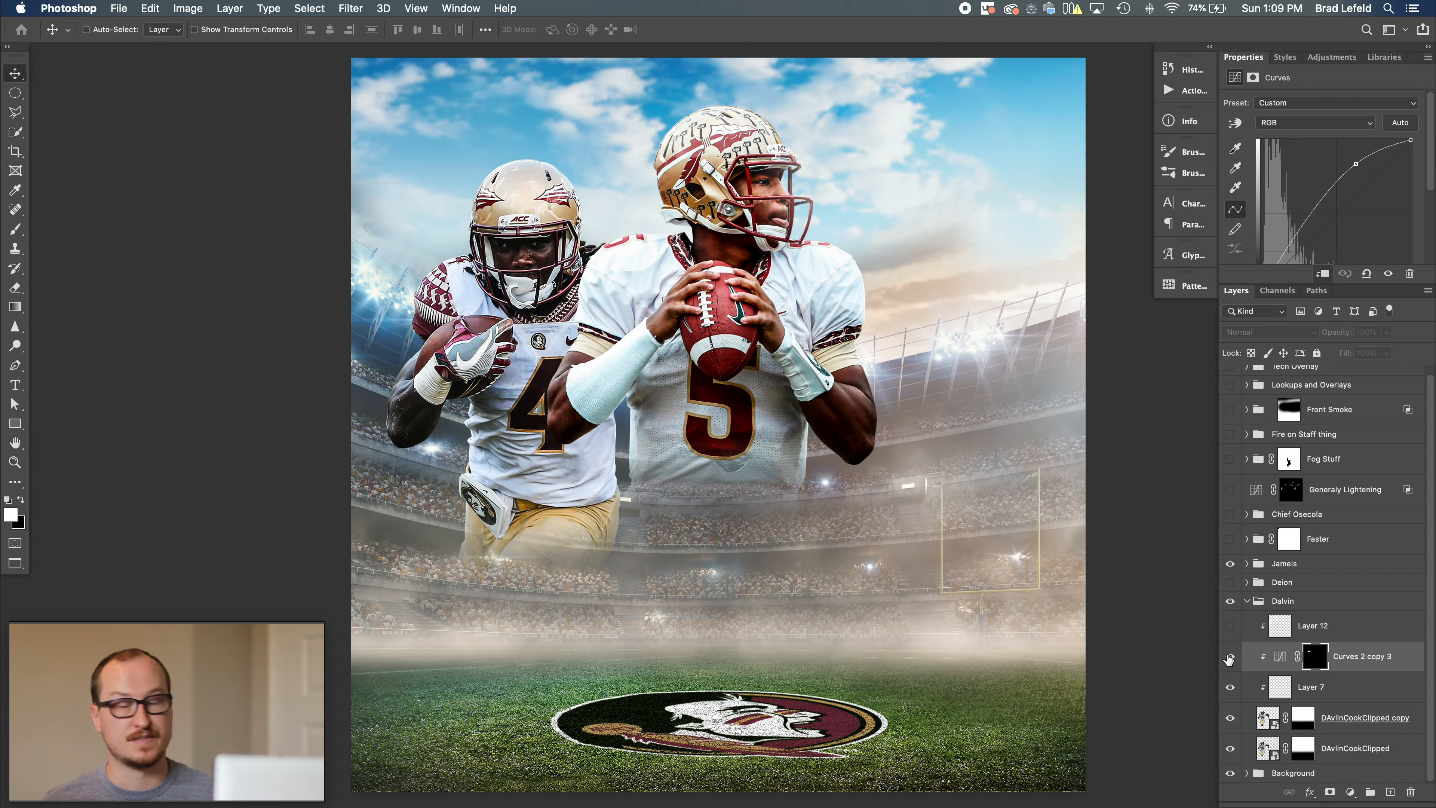
pyautogui.click(1230, 656)
pyautogui.click(1230, 656)
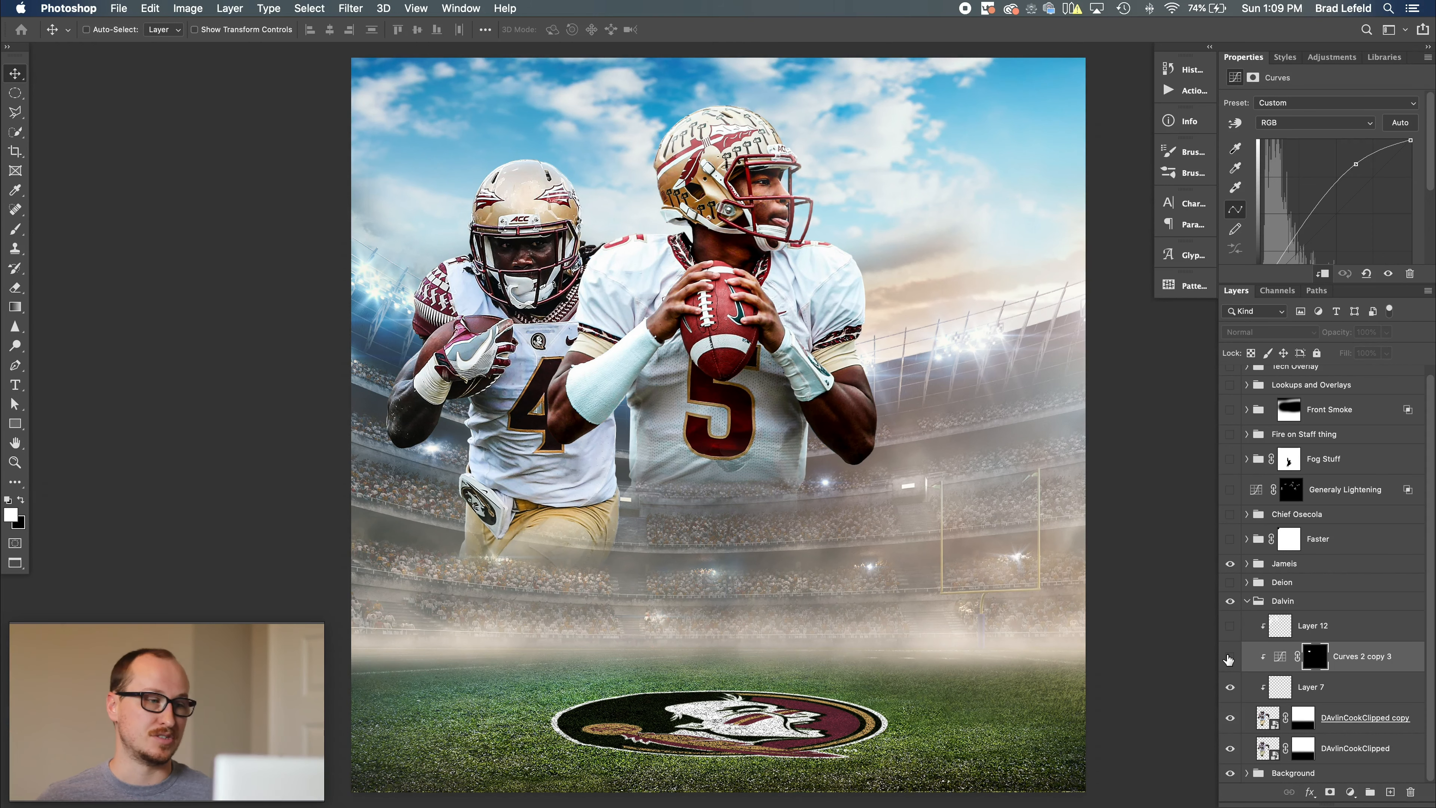
pyautogui.click(1229, 656)
# Show Layer 12 in the Dalvin group, comparing the player with and without it, and collapse the group.
pyautogui.click(1244, 628)
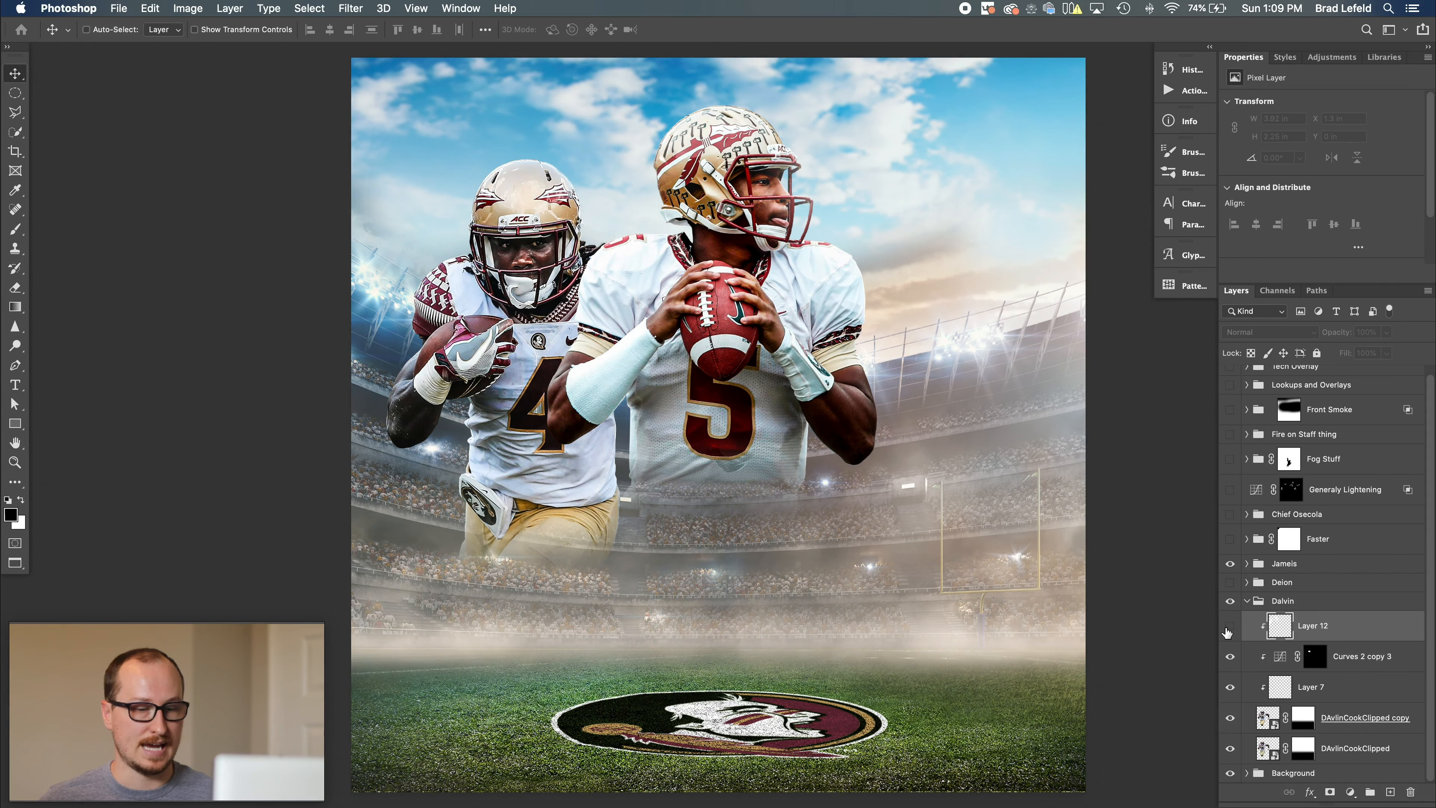
pyautogui.click(1228, 628)
pyautogui.click(1228, 628)
pyautogui.click(1227, 628)
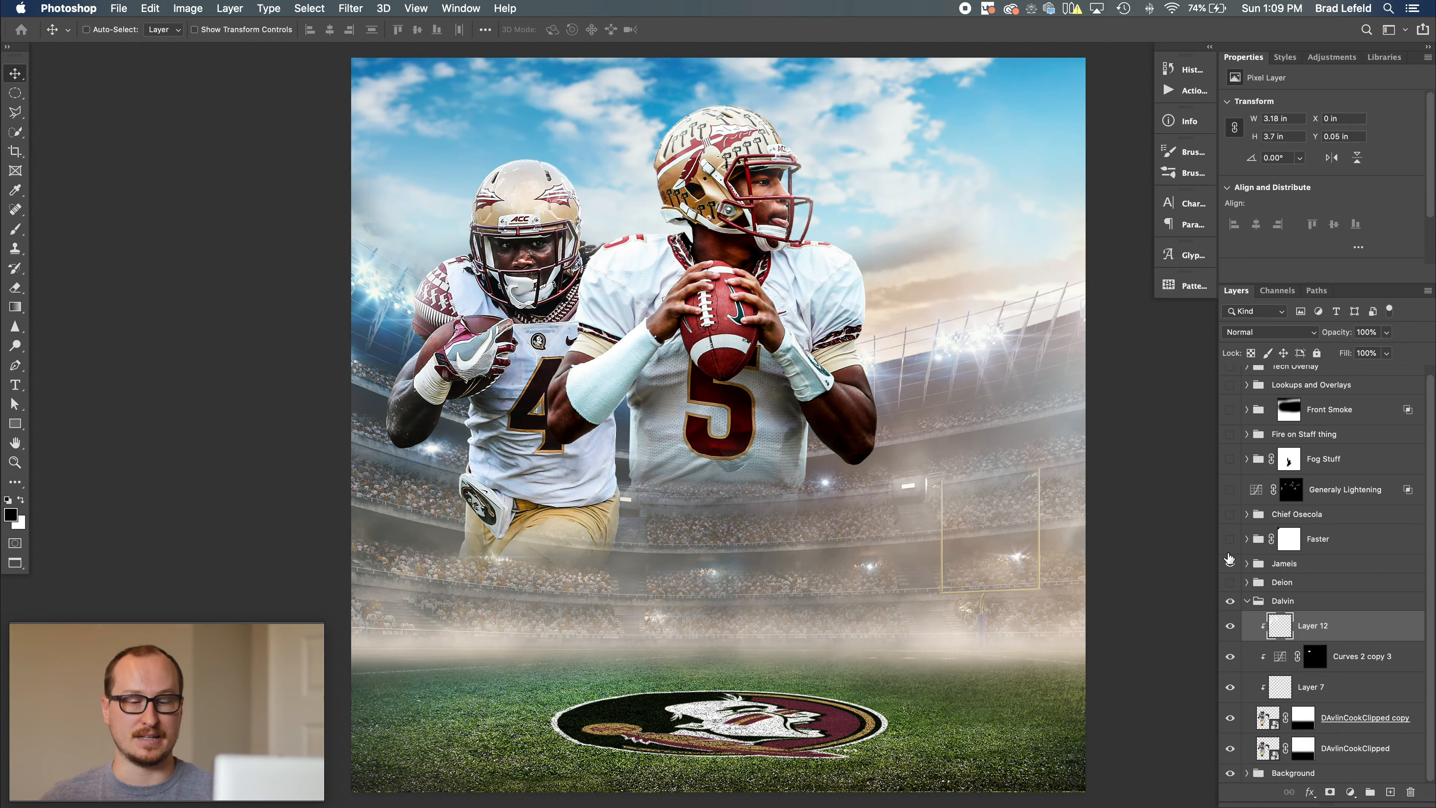
pyautogui.click(1245, 603)
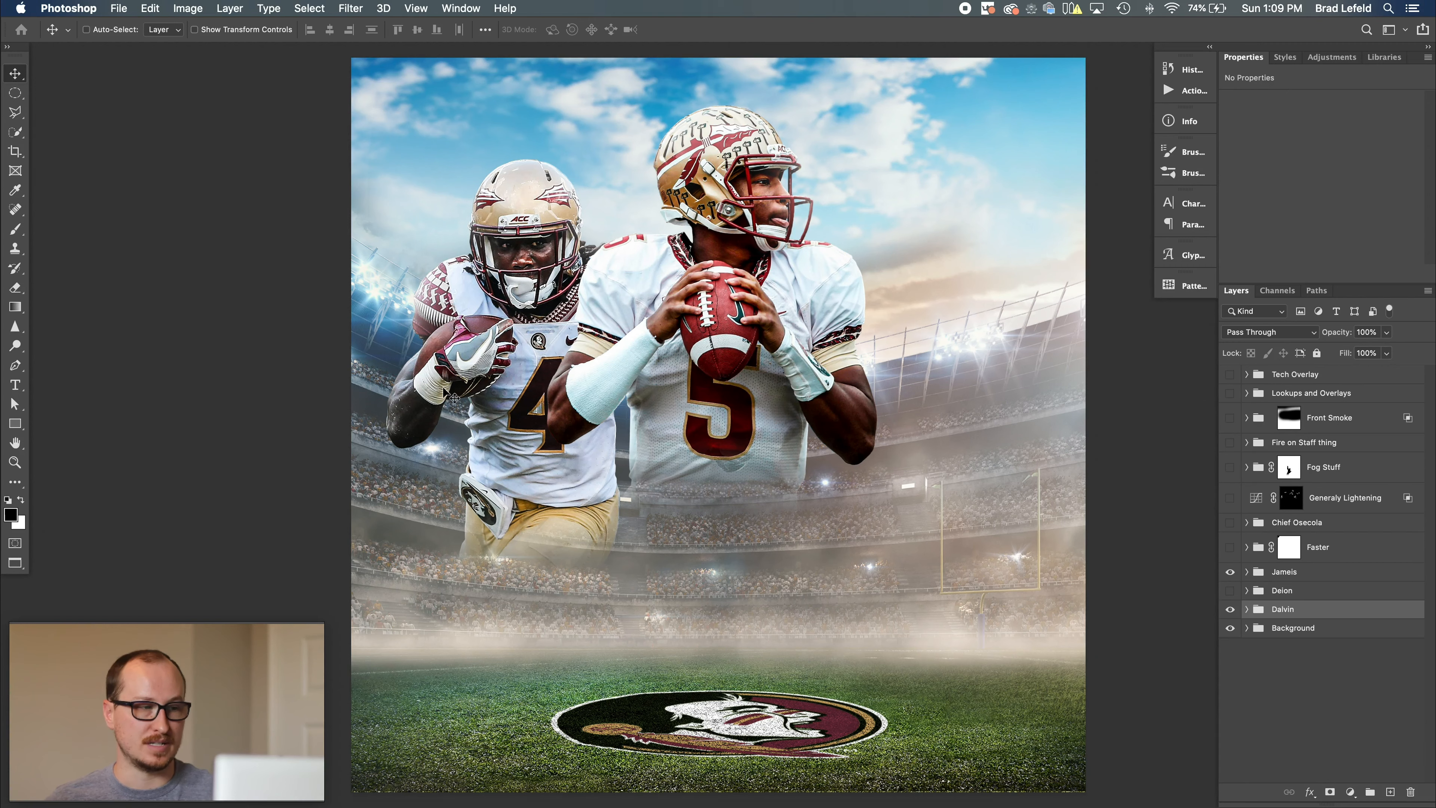
# Show and expand the Deion group, hide the layers inside it, and bring back DeionClipped.psd1 and its copy.
pyautogui.click(1246, 591)
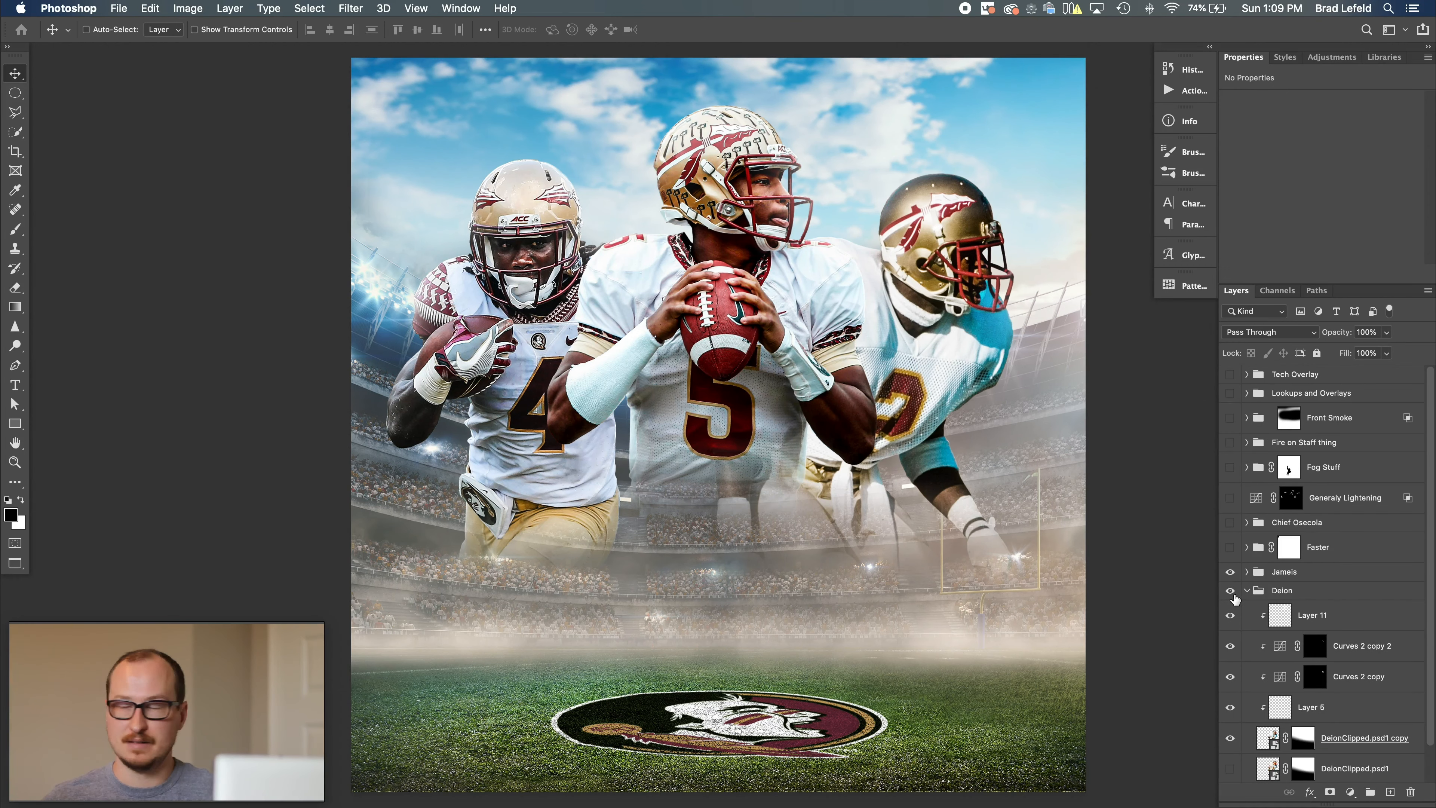
pyautogui.moveTo(1231, 617); pyautogui.dragTo(1231, 739)
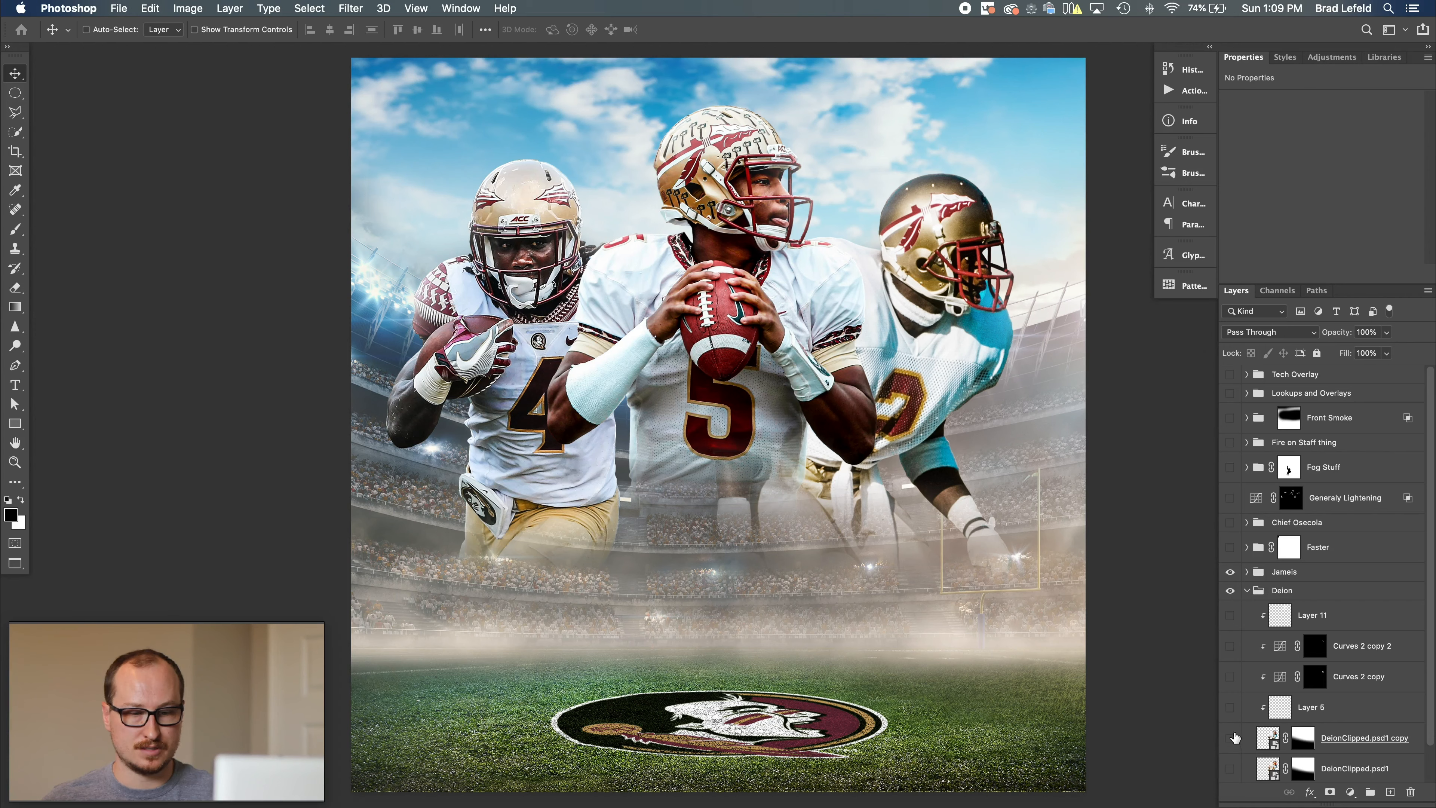
pyautogui.click(1231, 770)
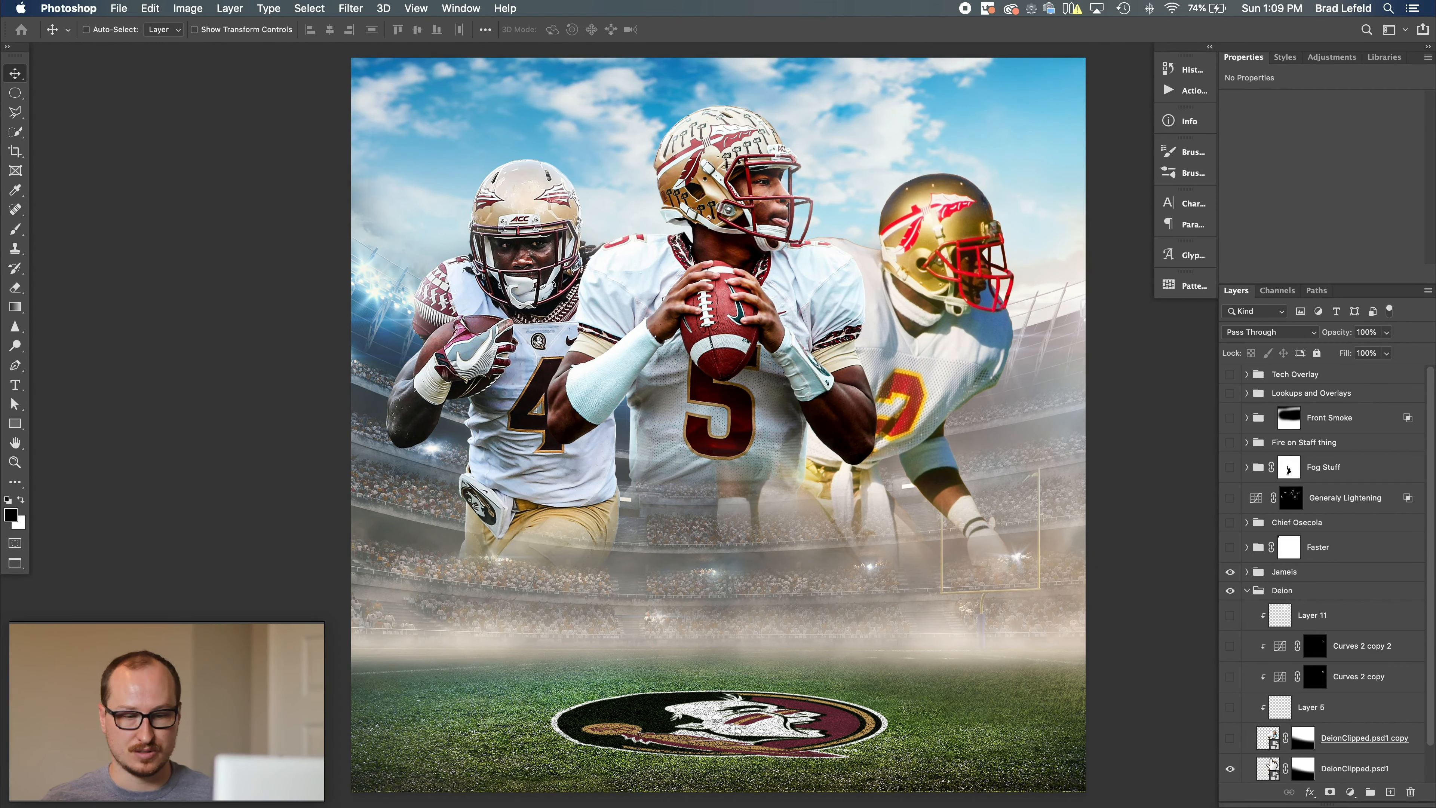
pyautogui.click(1231, 739)
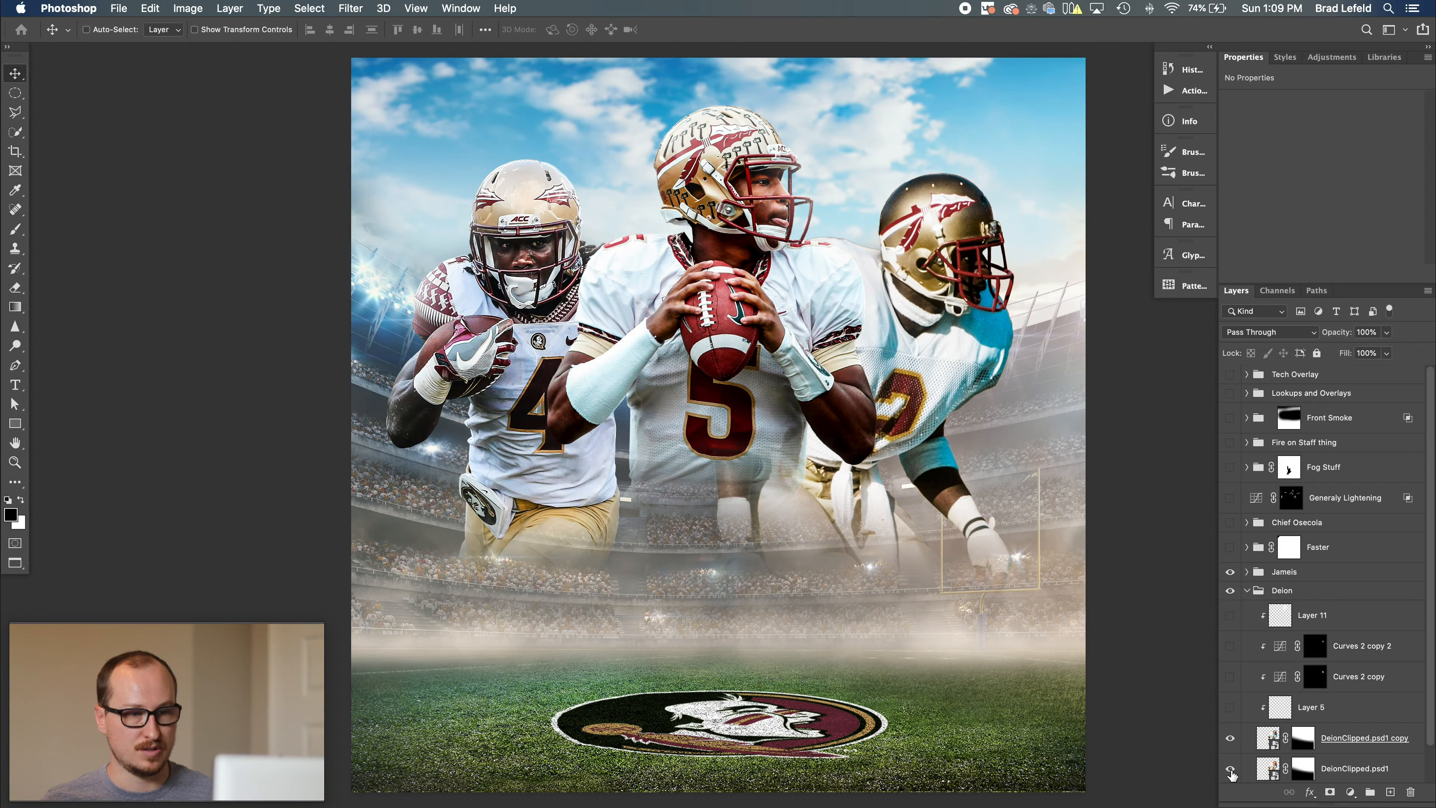
# Hide DeionClipped.psd1, and open the smart object contents of its copy to examine the adjustments and filters, closing them again.
pyautogui.click(1230, 769)
pyautogui.doubleClick(1267, 738)
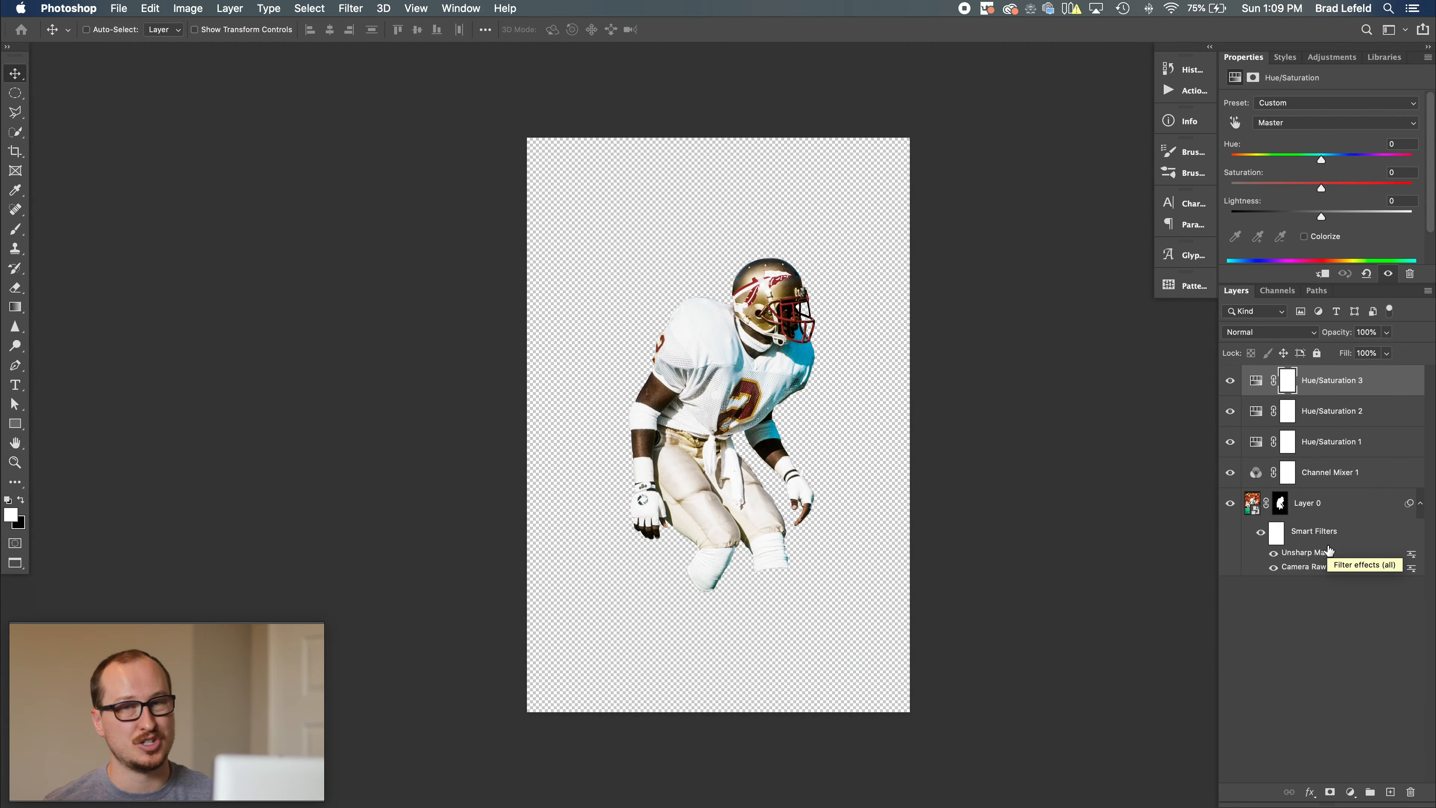
pyautogui.press('super+w')
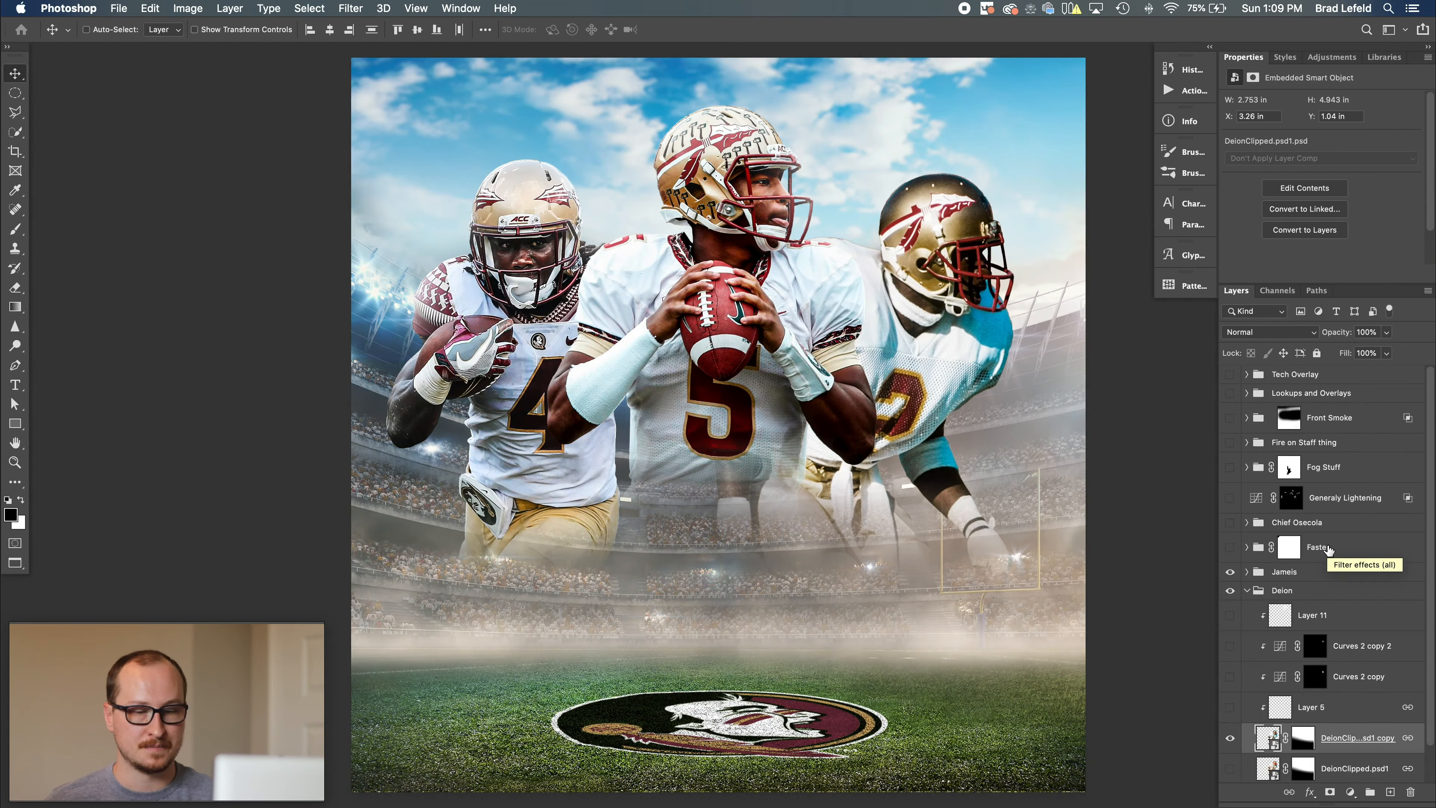
# Show Layer 5 in the Deion group and compare the player's shoulder edge up close with and without it.
pyautogui.click(1322, 714)
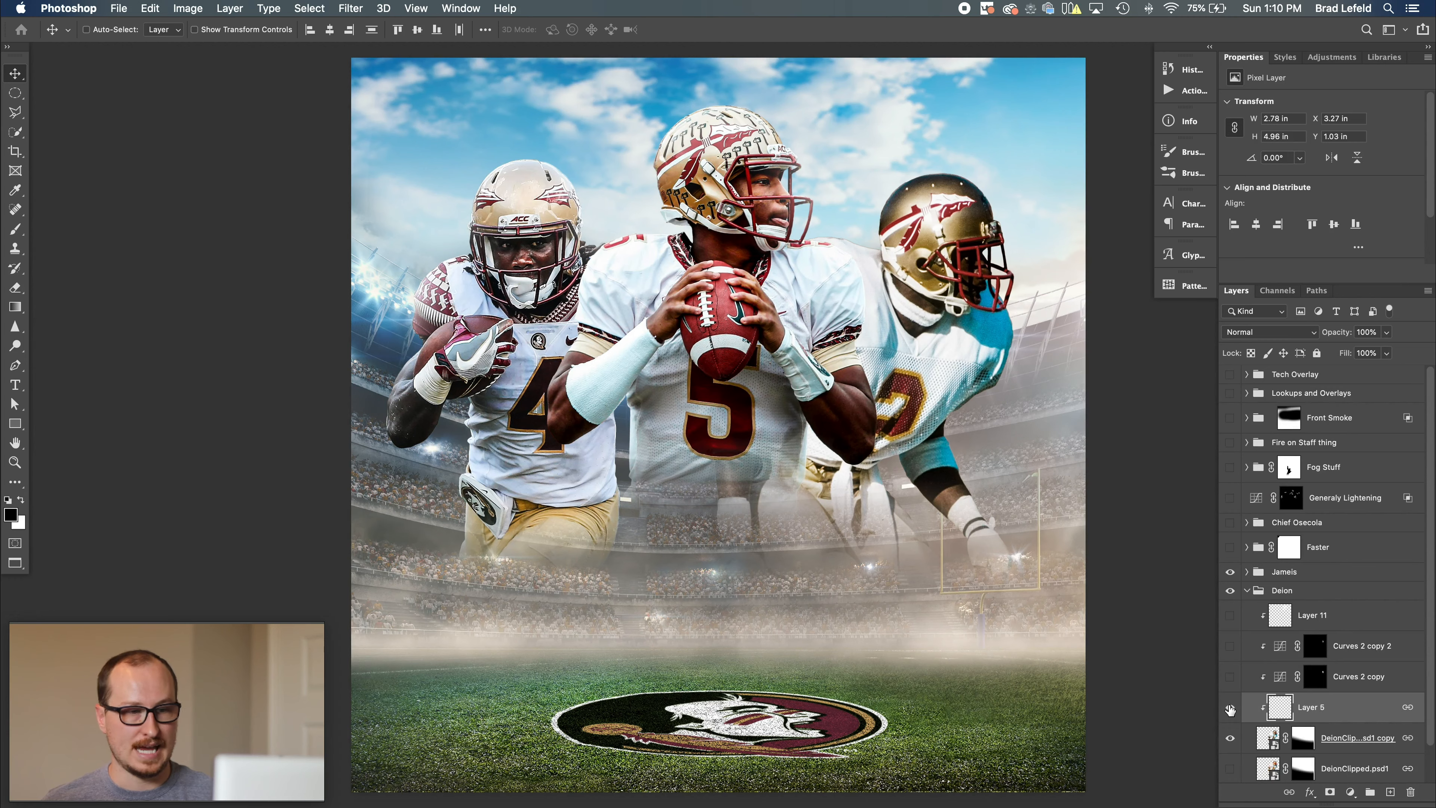
pyautogui.click(1230, 709)
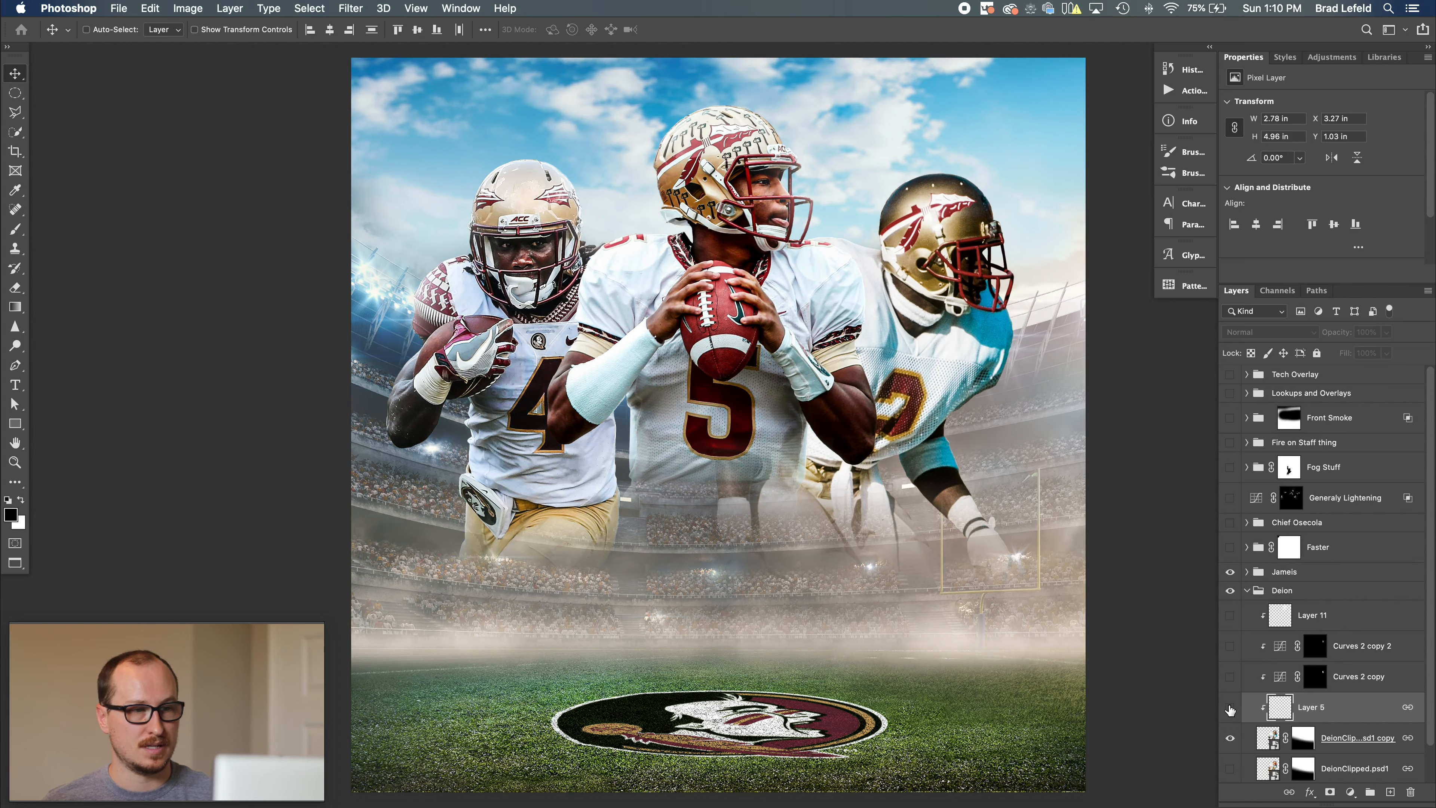
pyautogui.click(1231, 710)
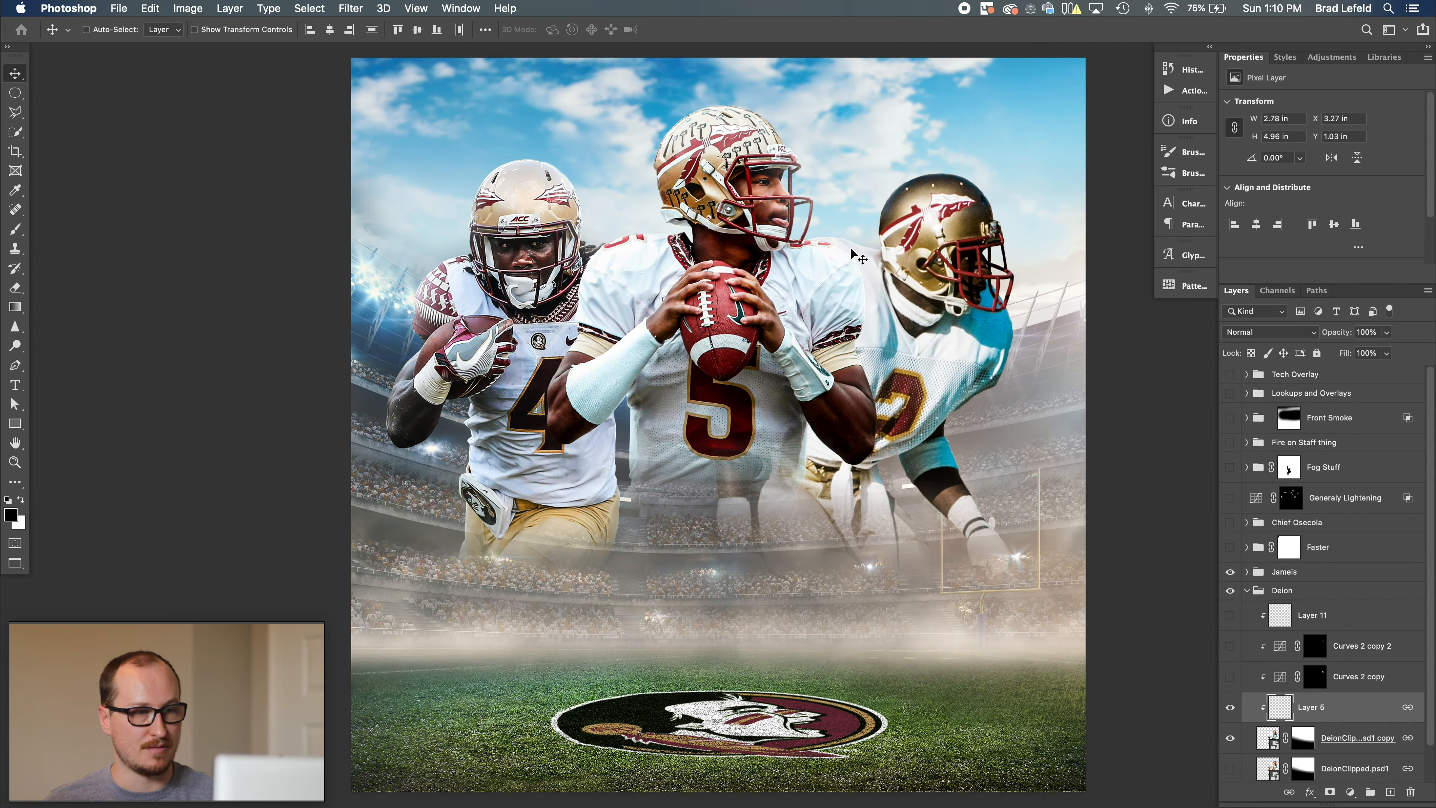
pyautogui.scroll(2, 843, 251)
pyautogui.scroll(2, 842, 252)
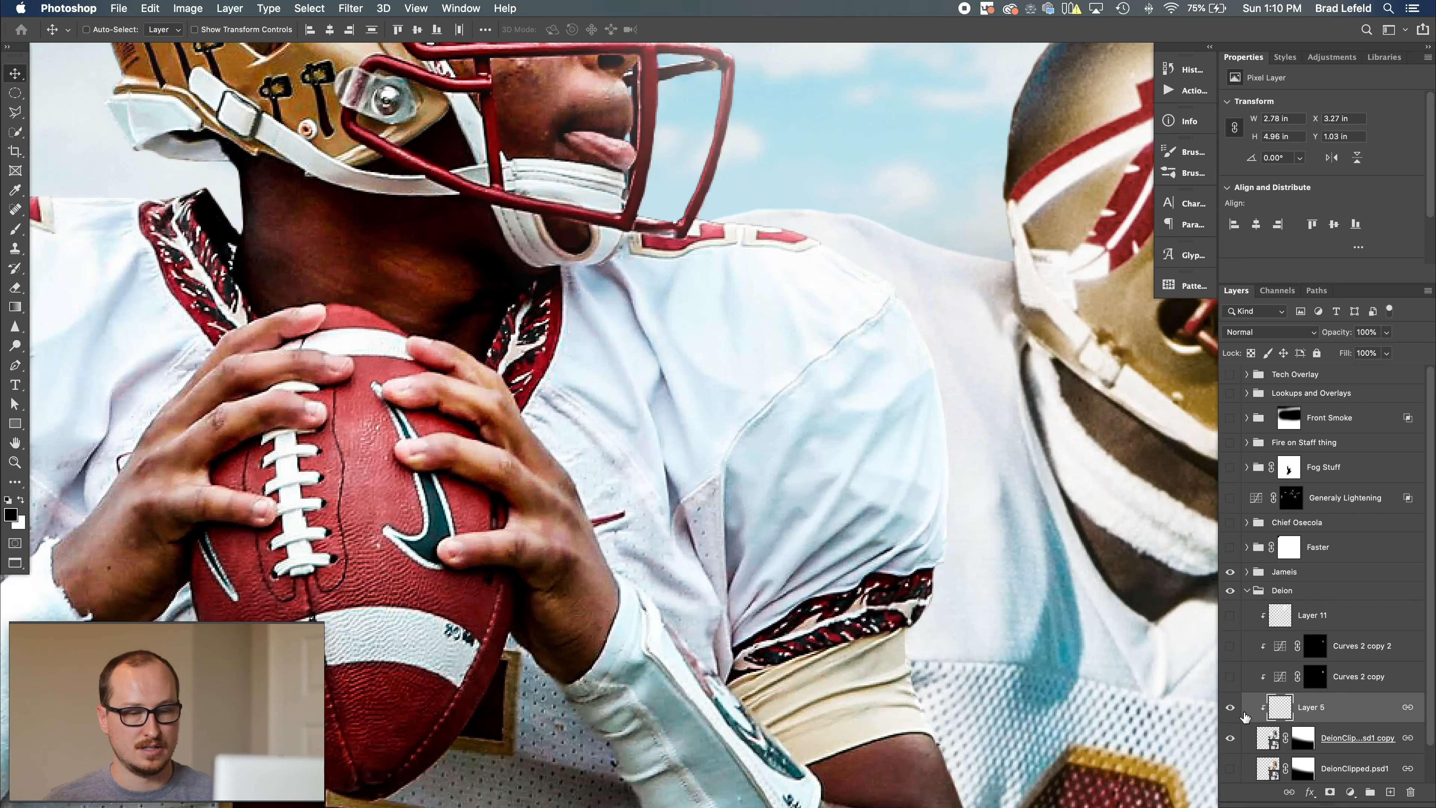
pyautogui.click(1230, 708)
pyautogui.click(1231, 709)
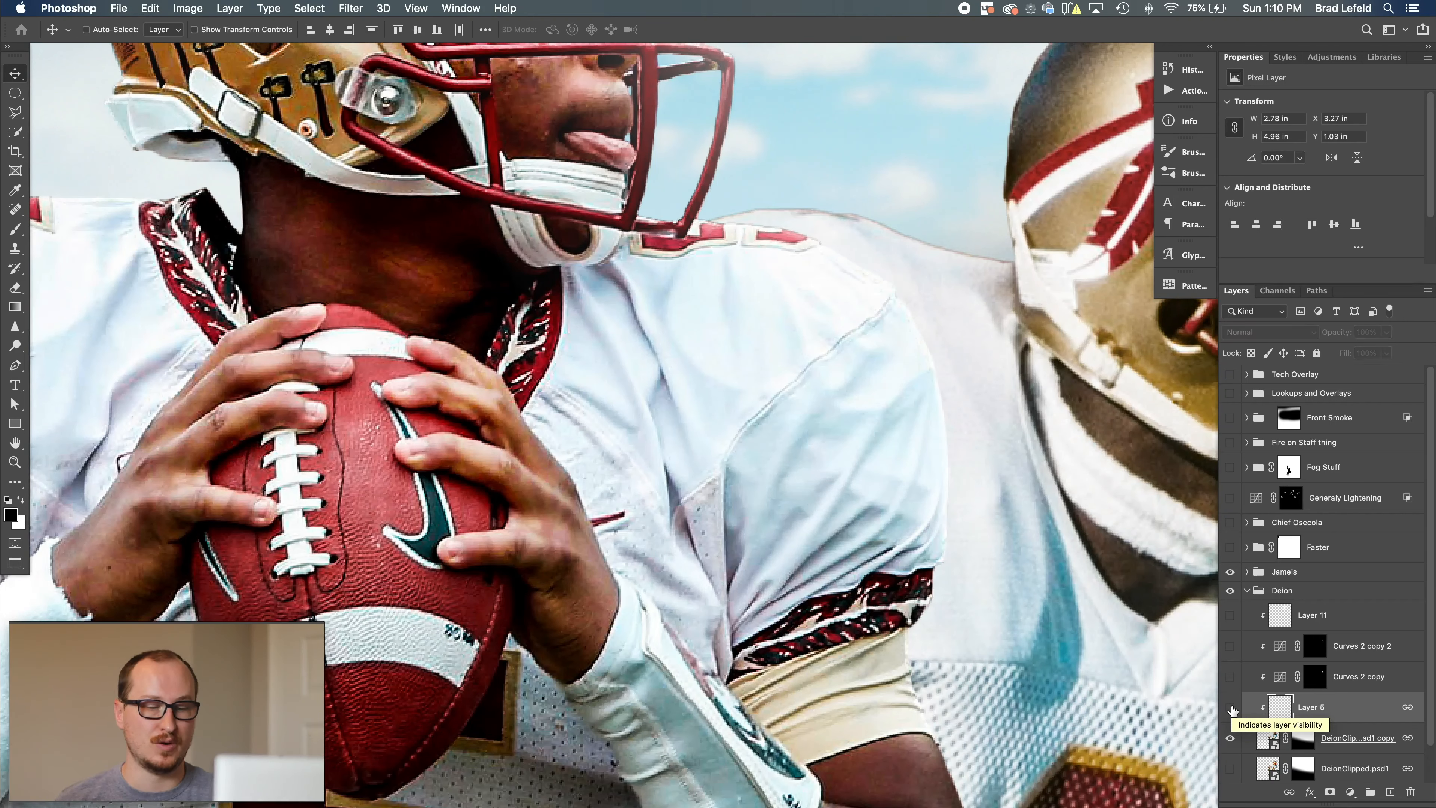
pyautogui.click(1230, 708)
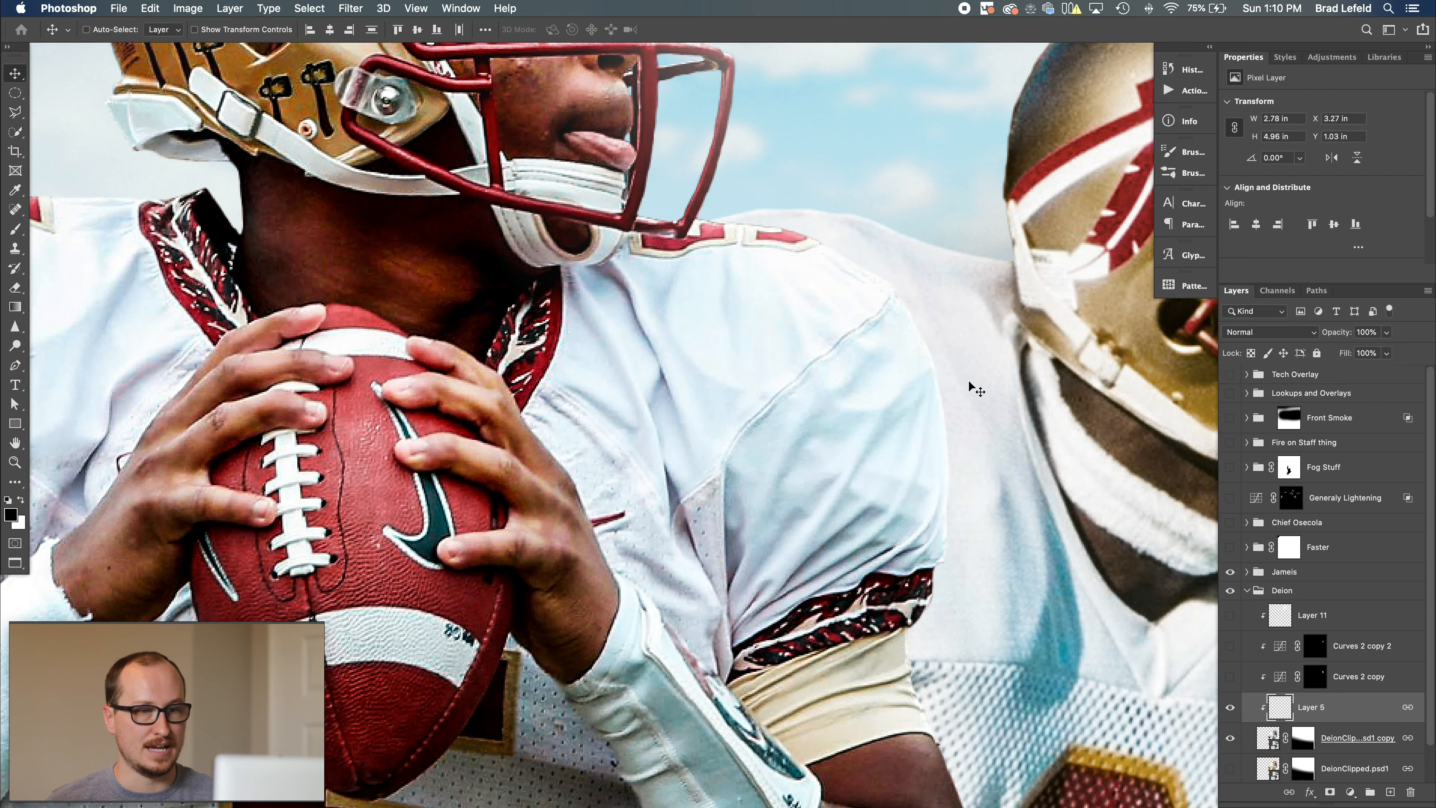
pyautogui.scroll(-2, 968, 407)
pyautogui.scroll(-3, 967, 411)
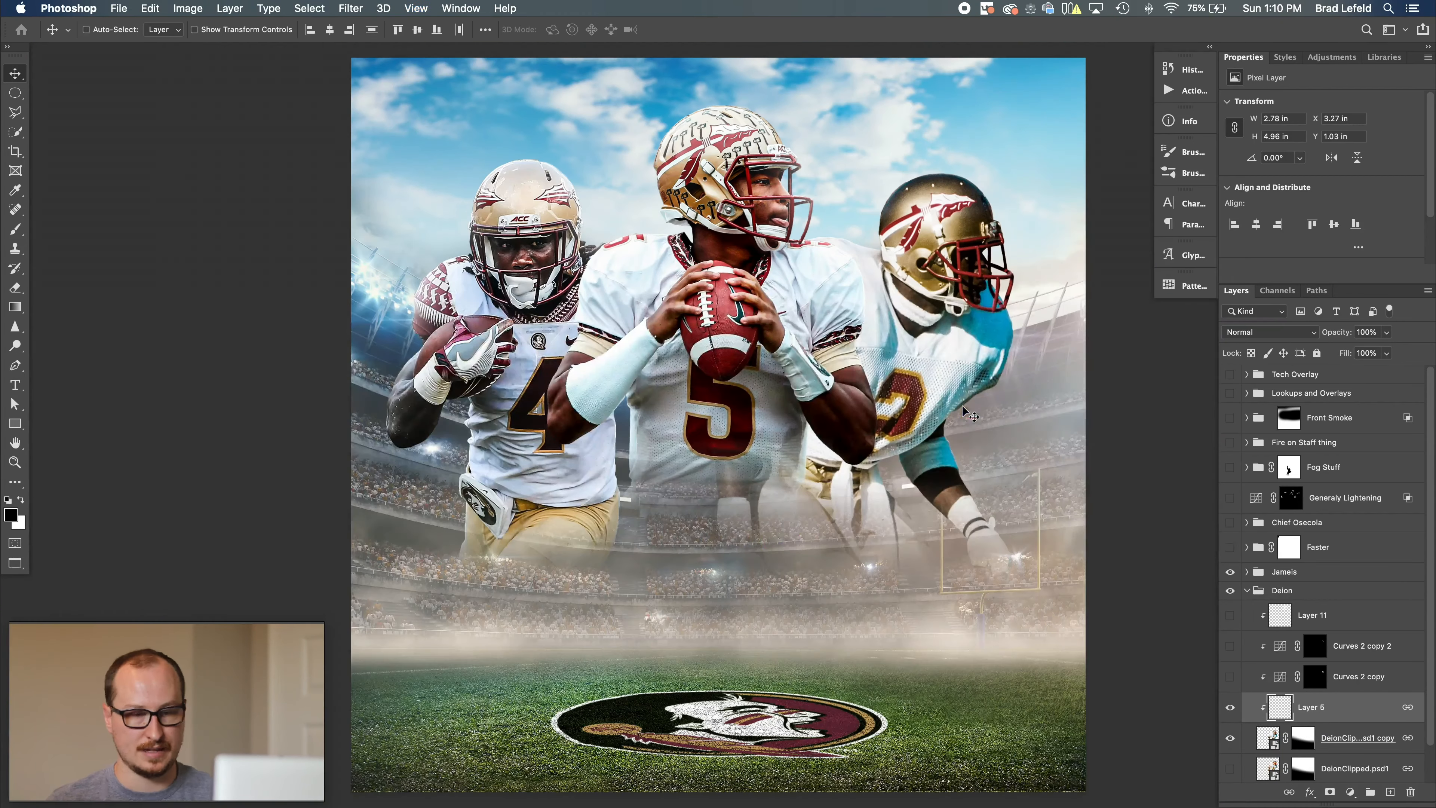
# Show the Curves 2 copy and Curves 2 copy 2 adjustments in the Deion group.
pyautogui.click(1373, 682)
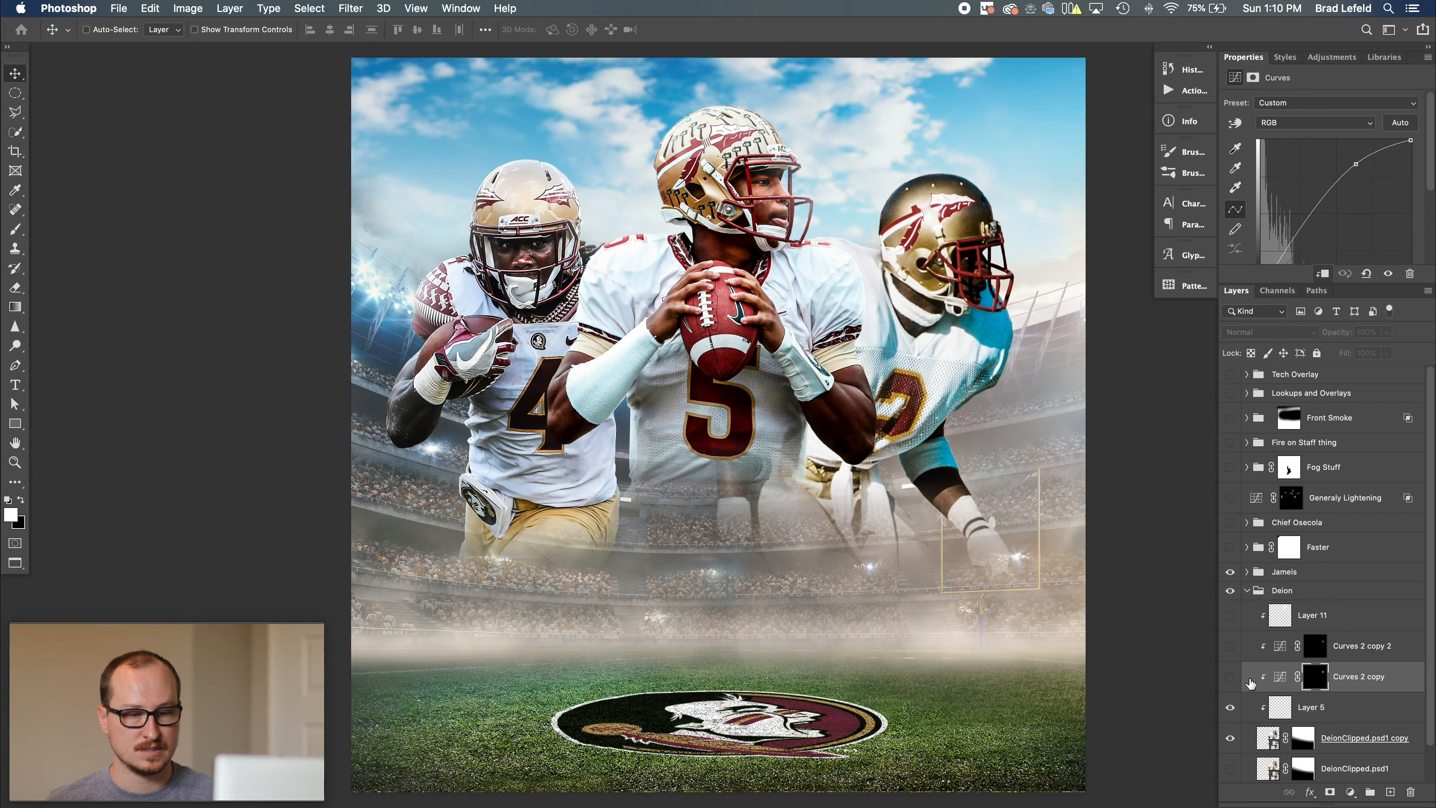
pyautogui.click(1229, 678)
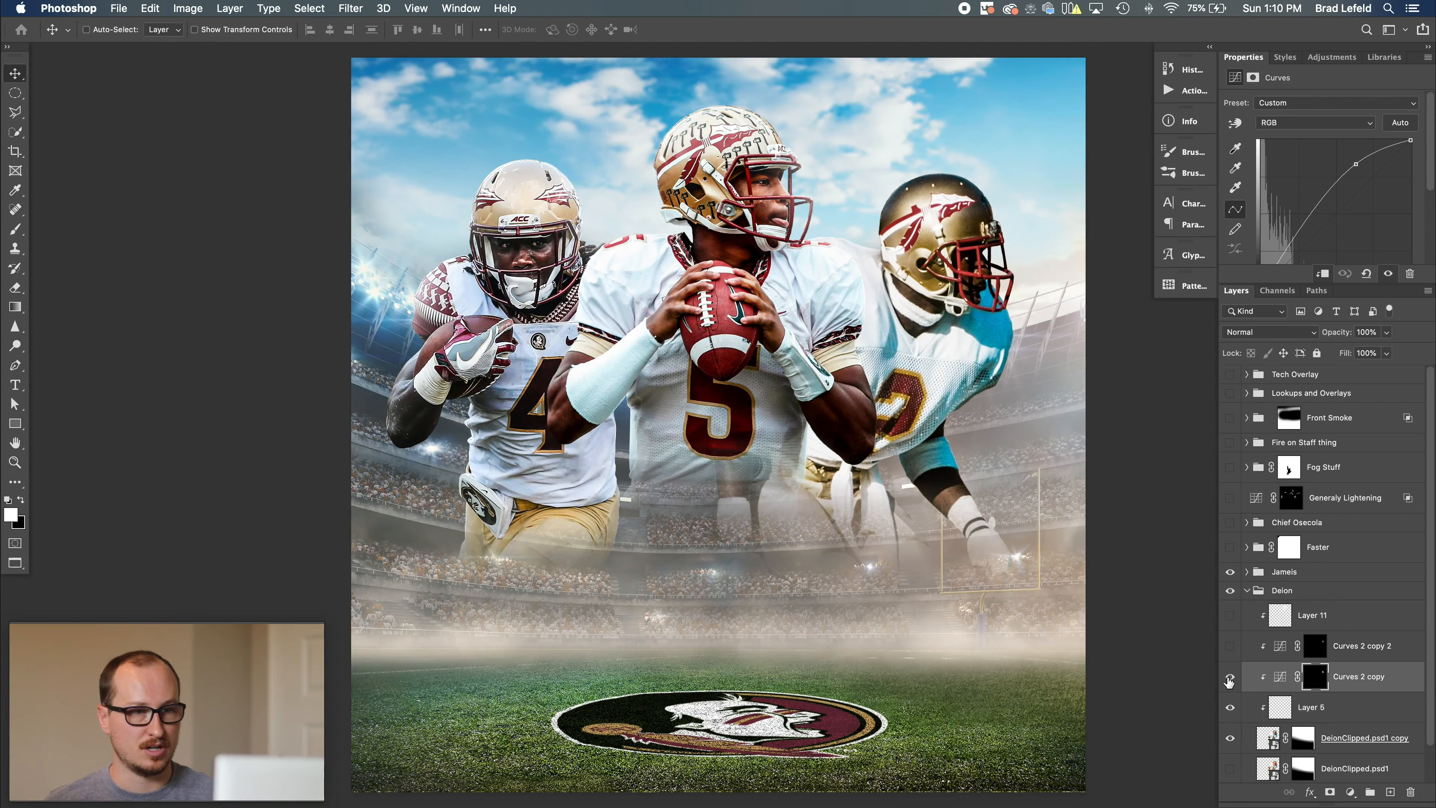
pyautogui.click(1230, 646)
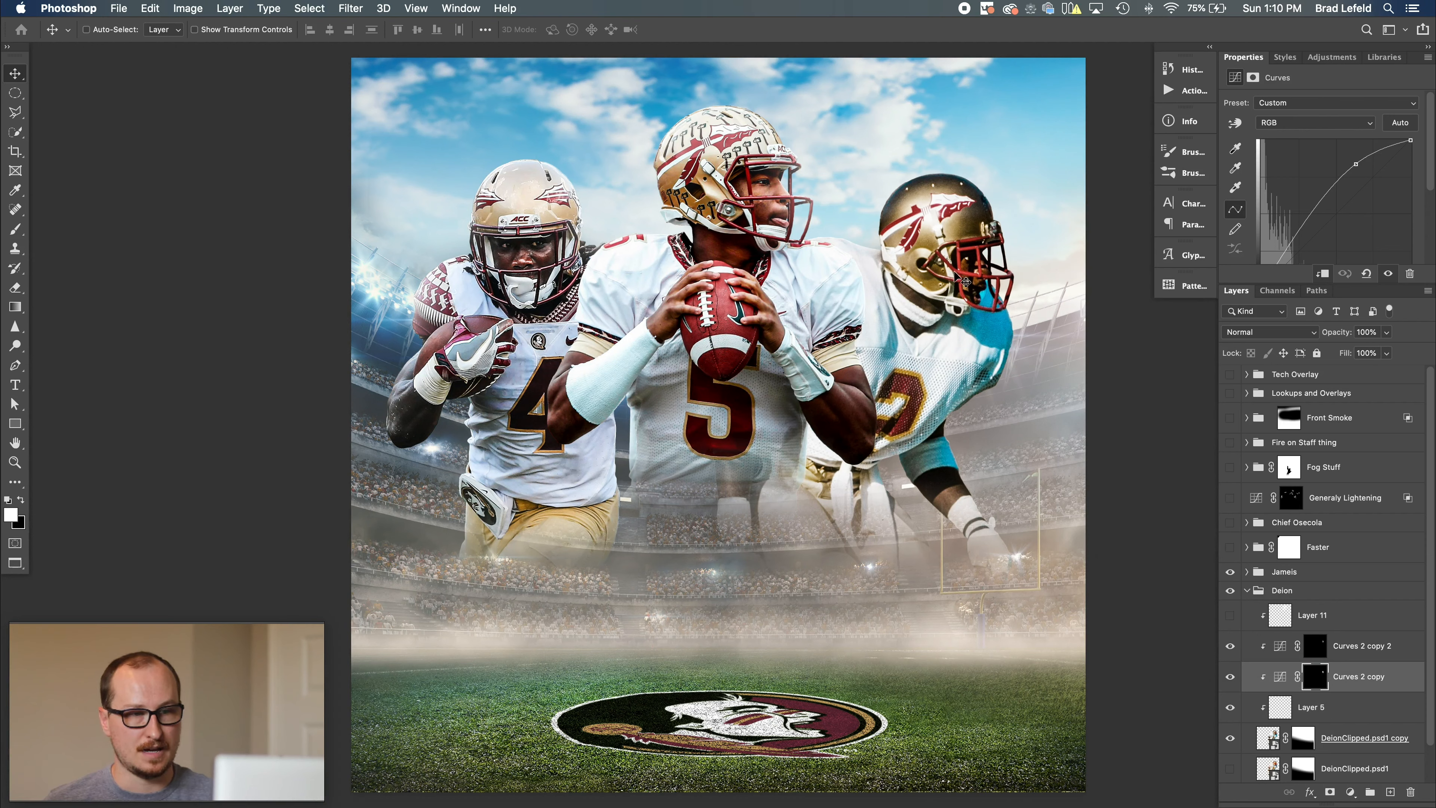
# Show Layer 11 at the top of the Deion group and collapse the group.
pyautogui.click(1290, 625)
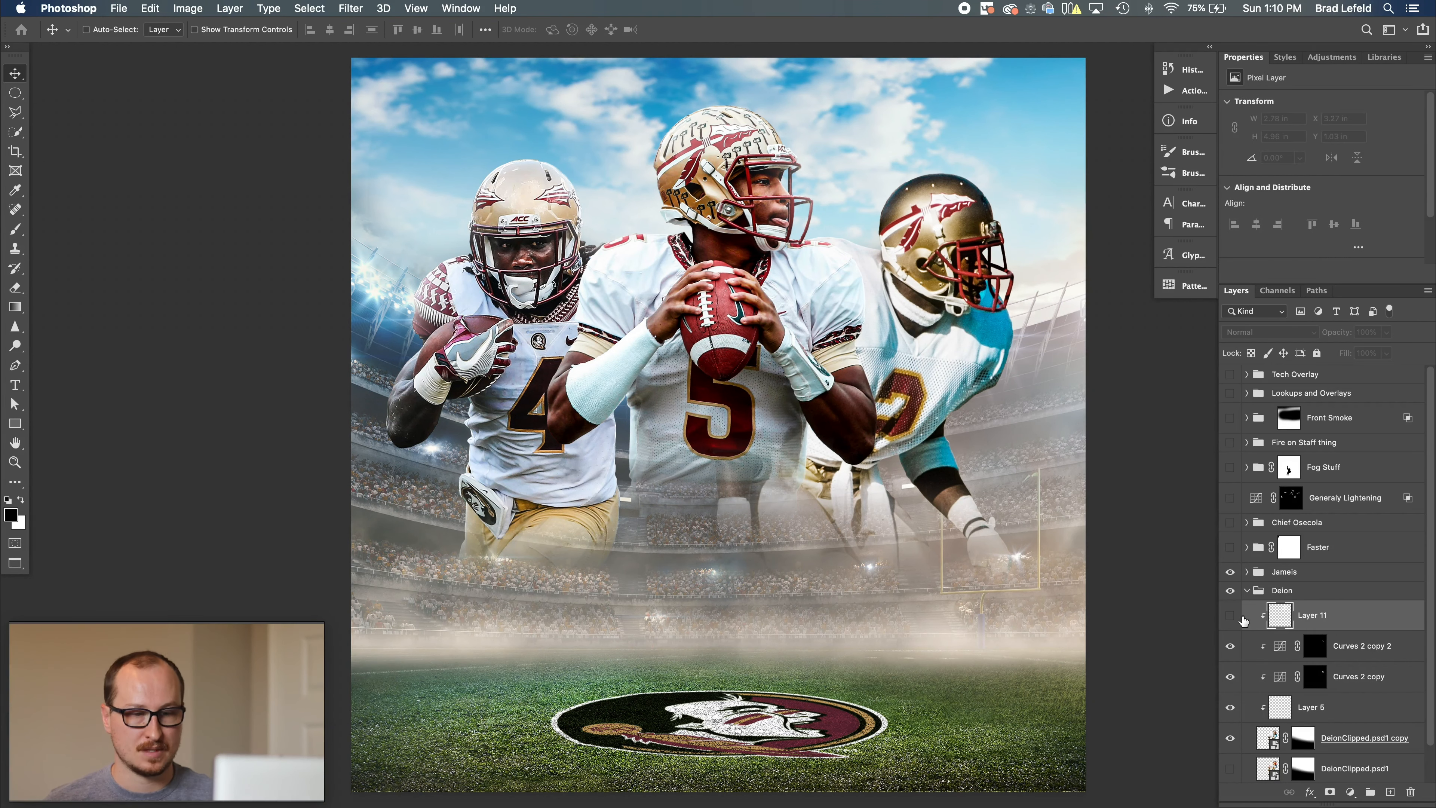
pyautogui.click(1231, 617)
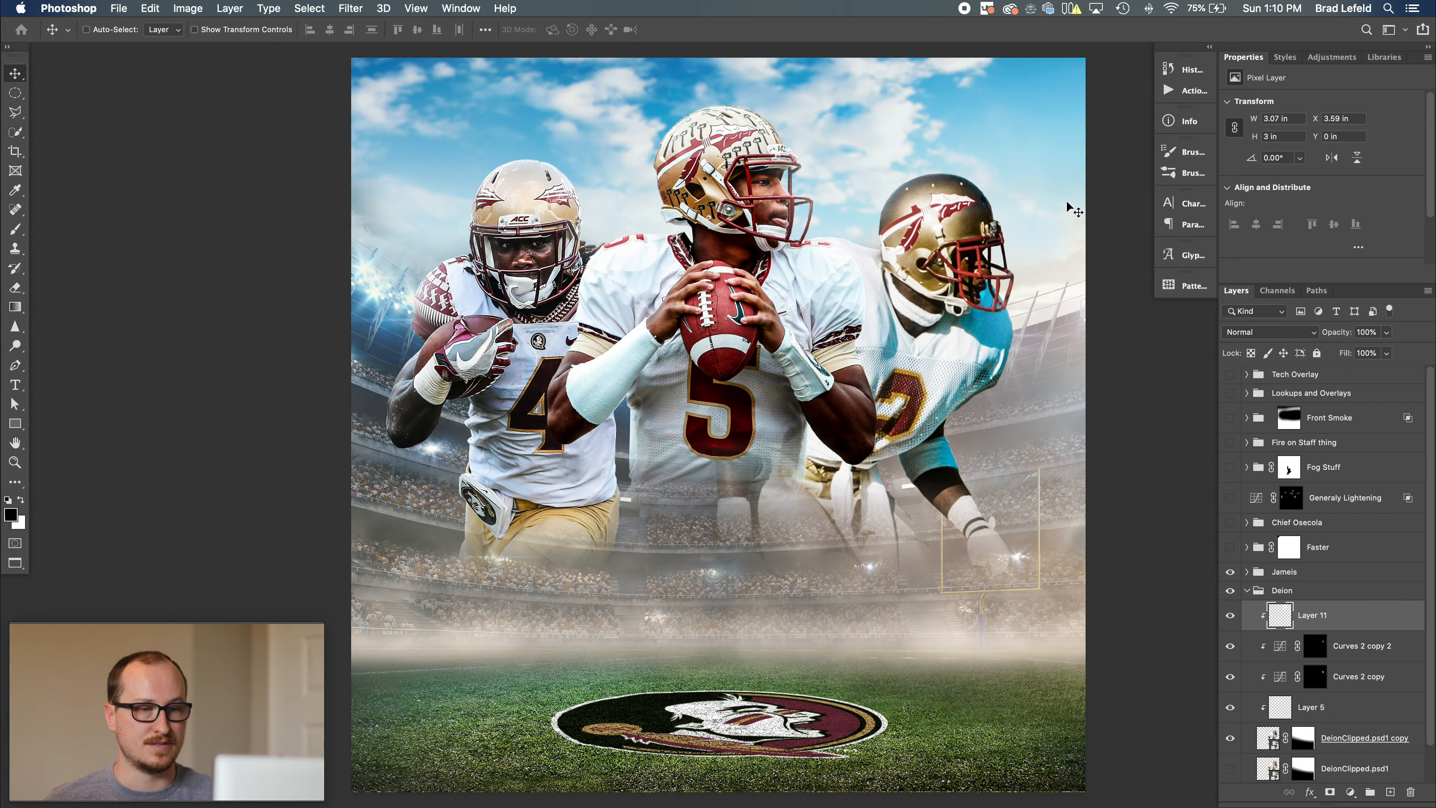
pyautogui.click(1248, 590)
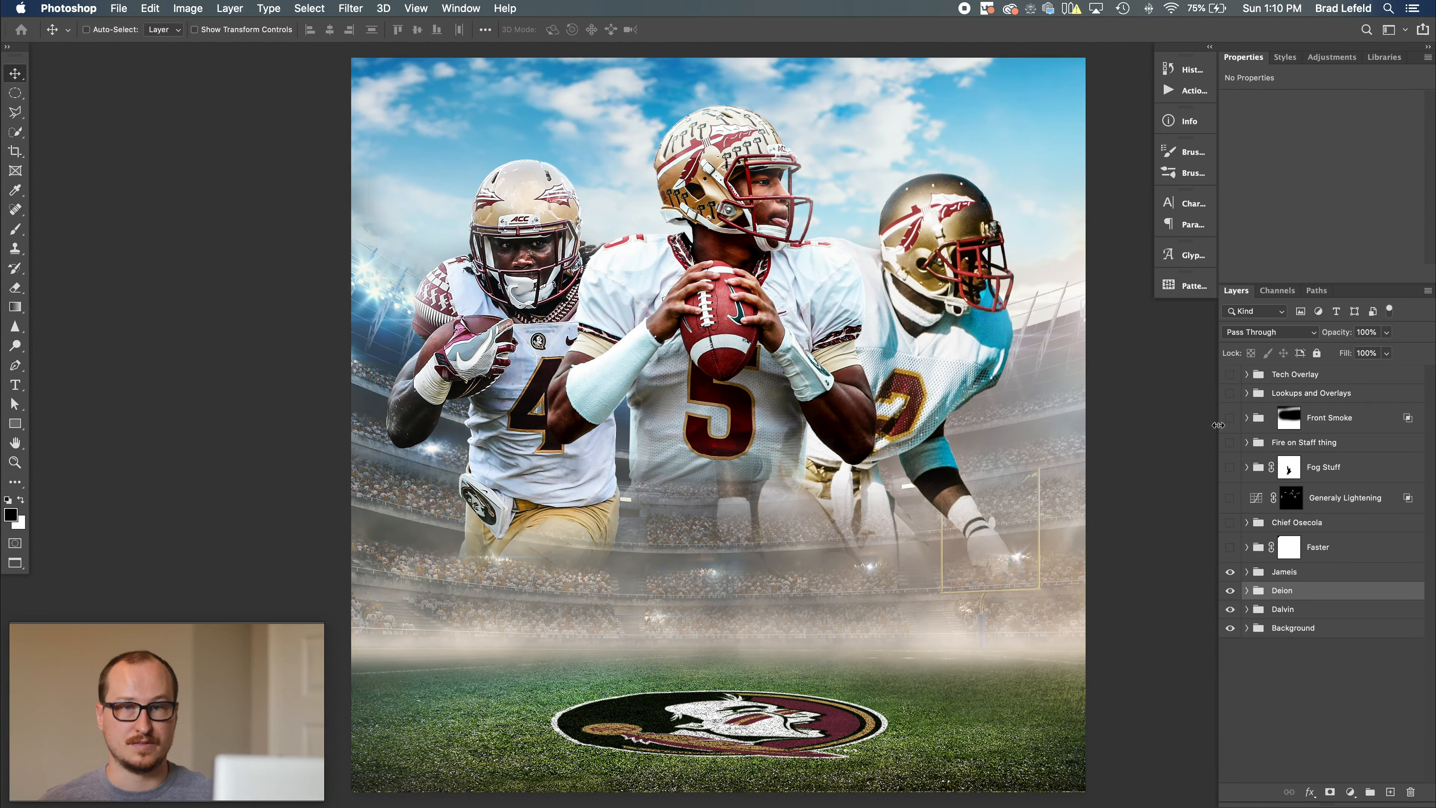
# Expand and show the Faster group, hide Gradient Map 7, the gold texture and Group 6's effects, and select the faster text inside Group 6.
pyautogui.click(1247, 547)
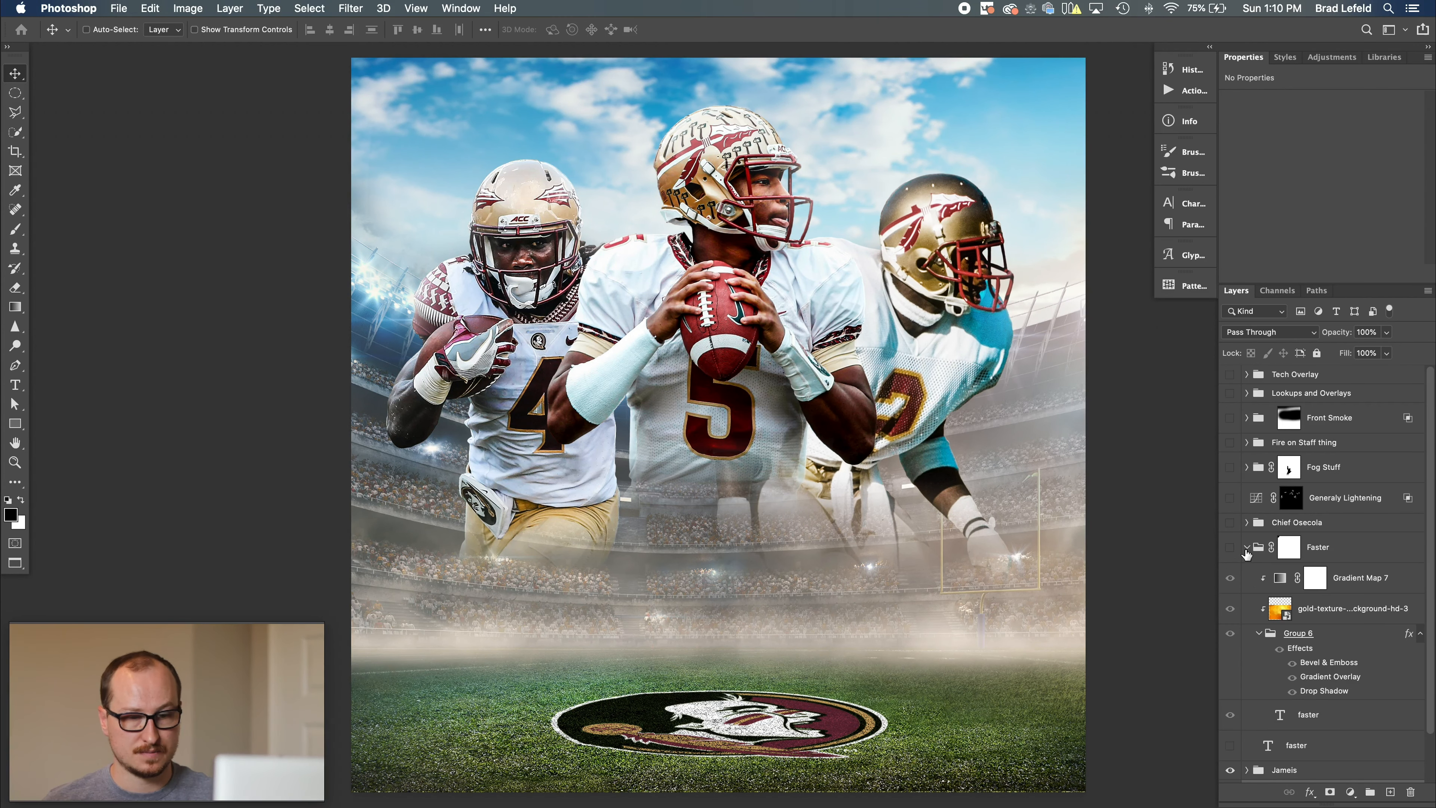
pyautogui.scroll(-3, 1247, 553)
pyautogui.click(1229, 494)
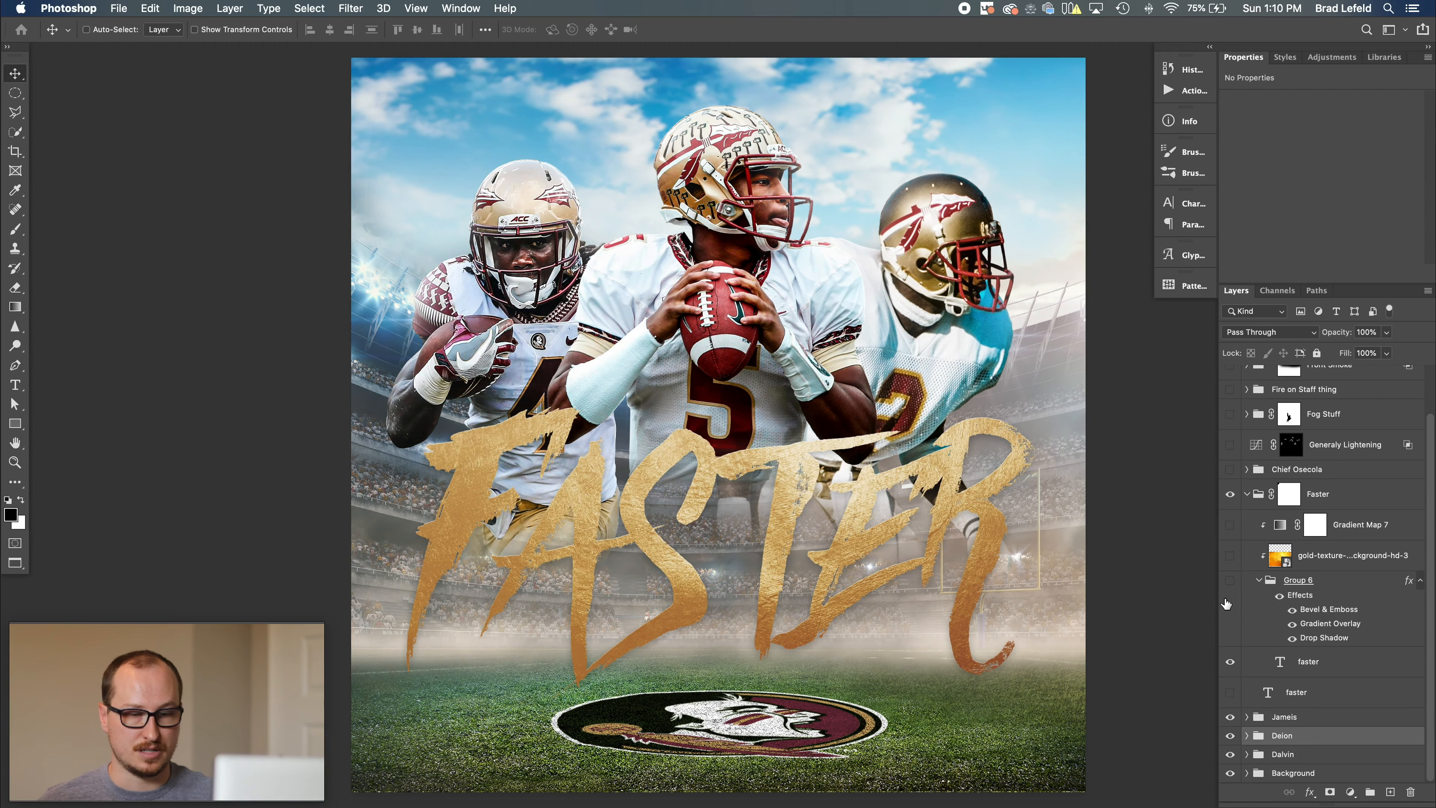
pyautogui.click(1230, 661)
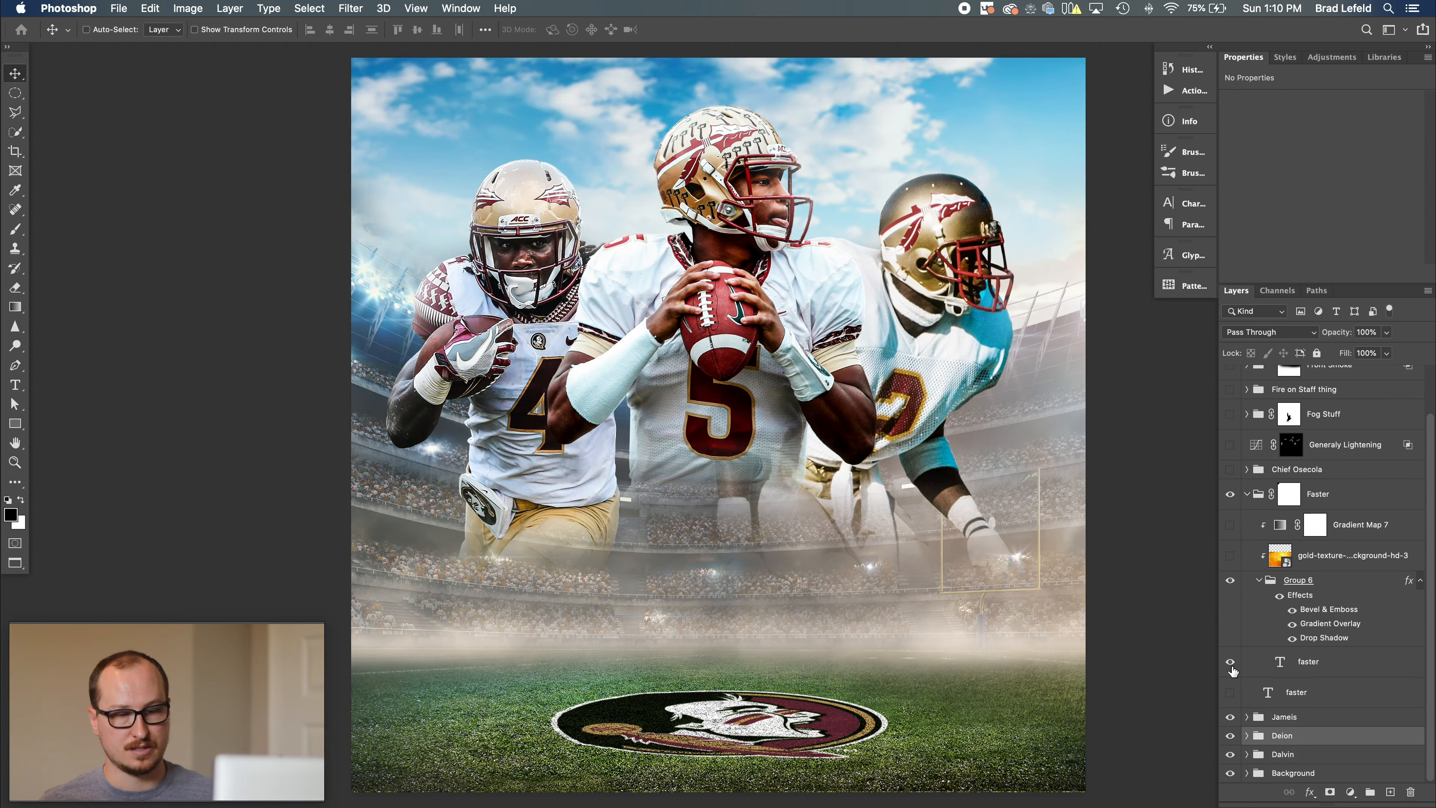
pyautogui.click(1279, 595)
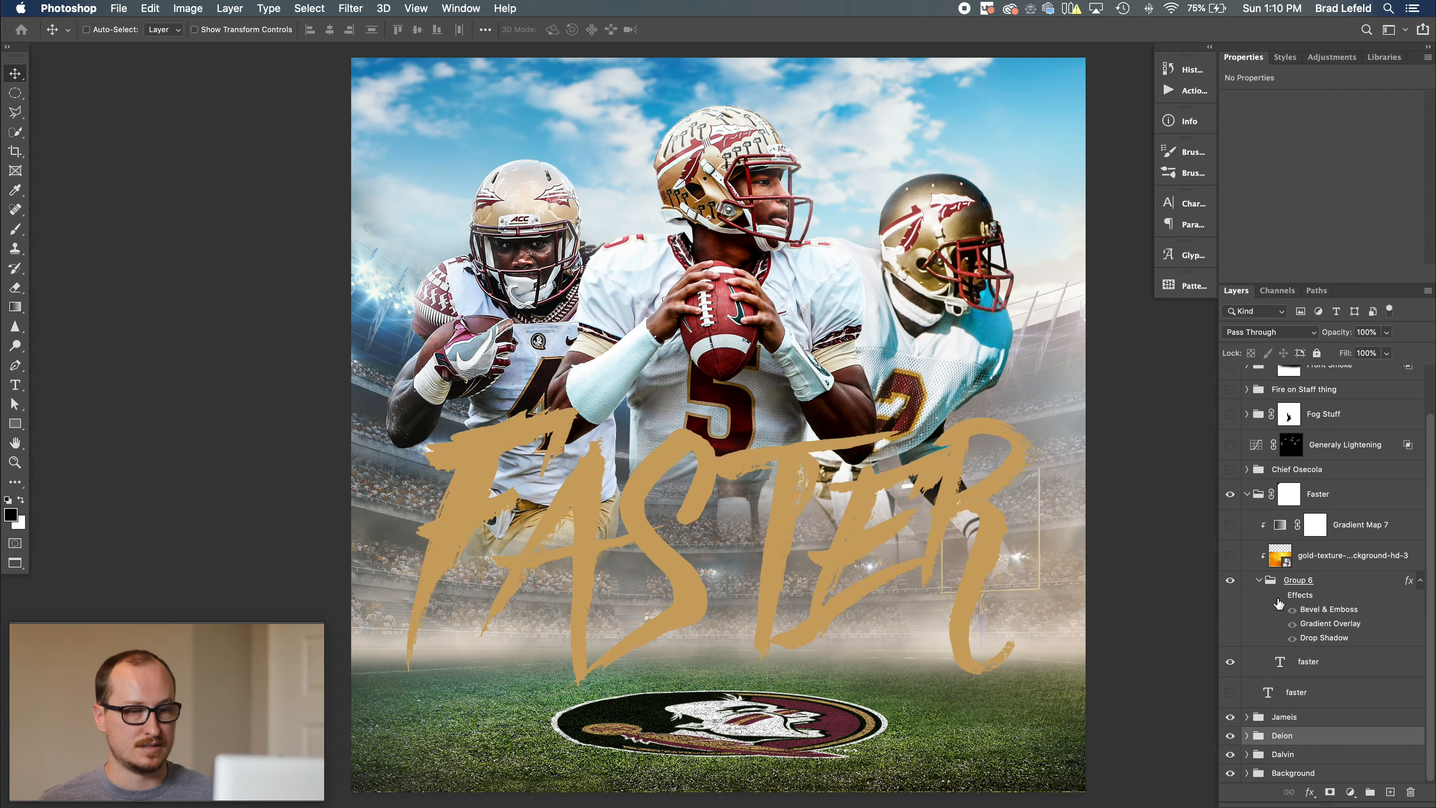
pyautogui.click(1330, 666)
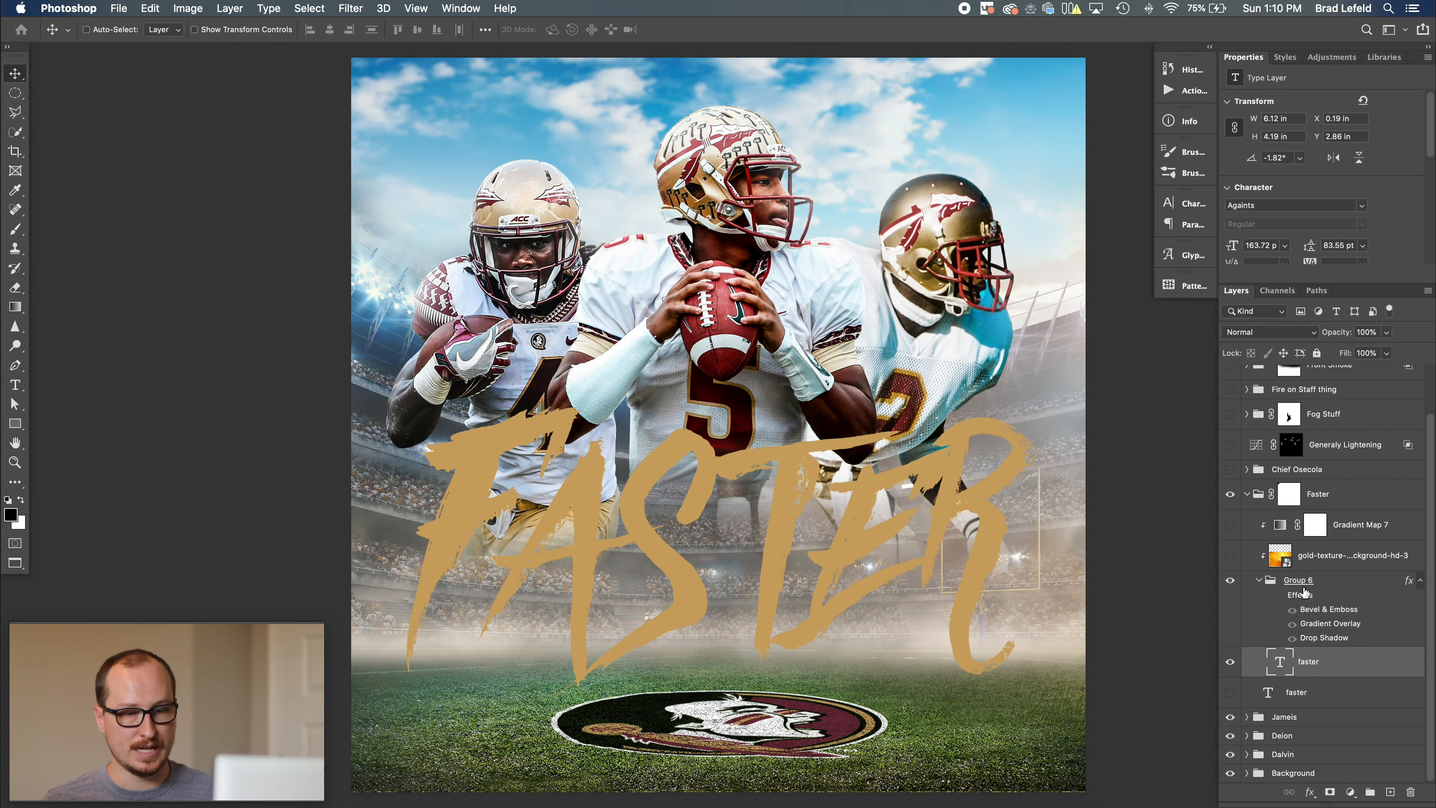
# Show Group 6's effects and the gold texture layer clipped over the lettering, and select the gold texture.
pyautogui.click(1274, 598)
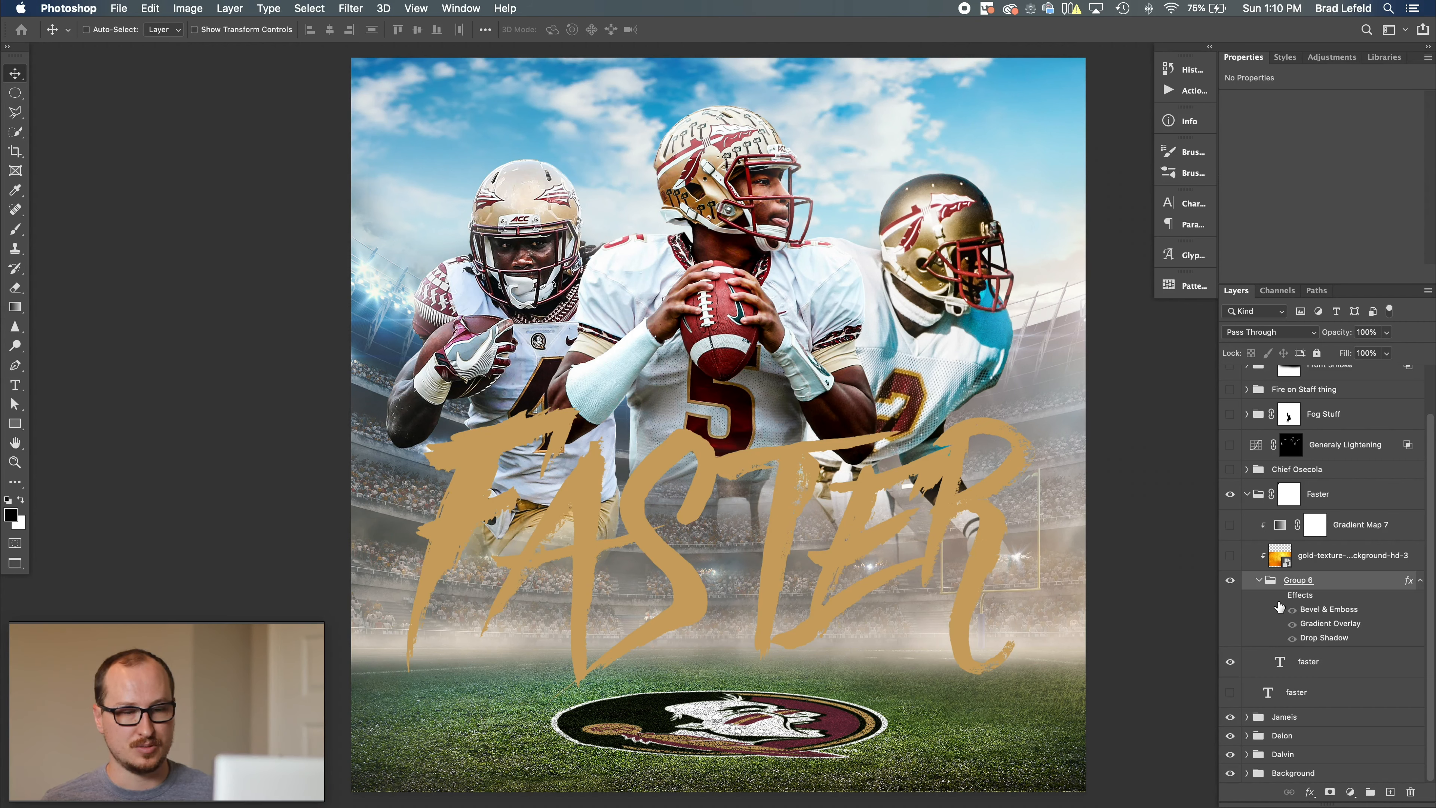
pyautogui.click(1279, 598)
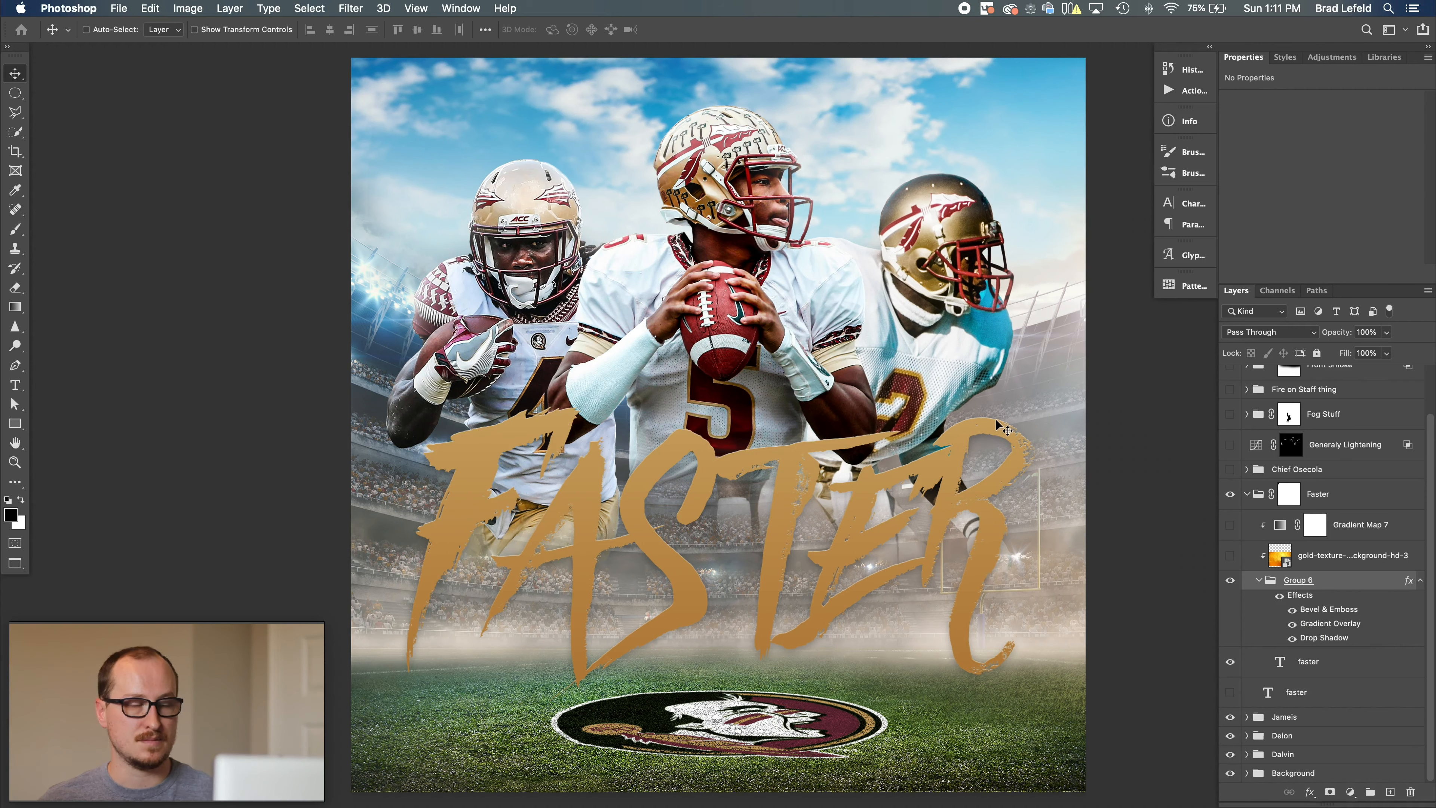
pyautogui.click(1230, 557)
pyautogui.click(1327, 561)
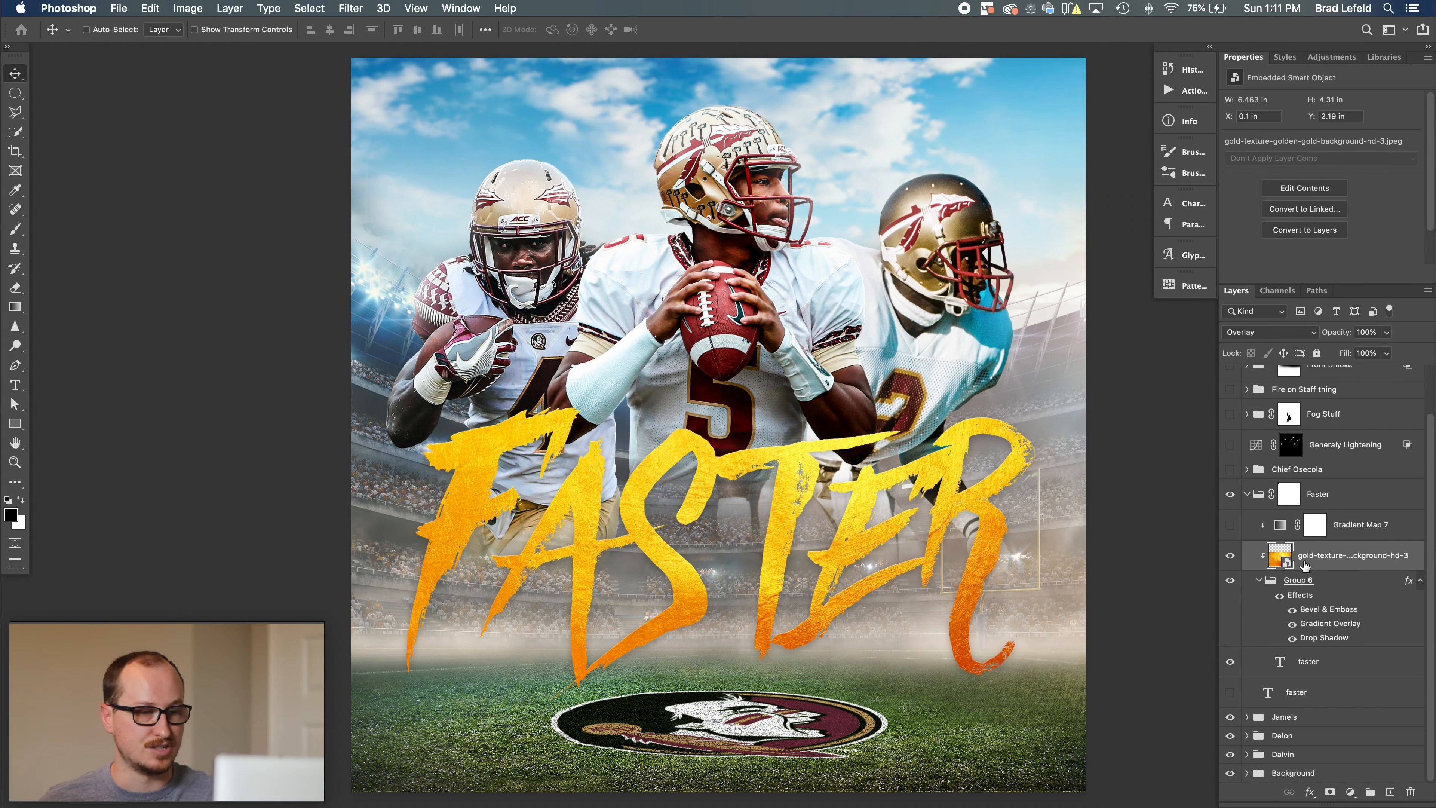
# Show Gradient Map 7 on the Faster lettering and inspect its gradient stops without changing them.
pyautogui.click(1343, 532)
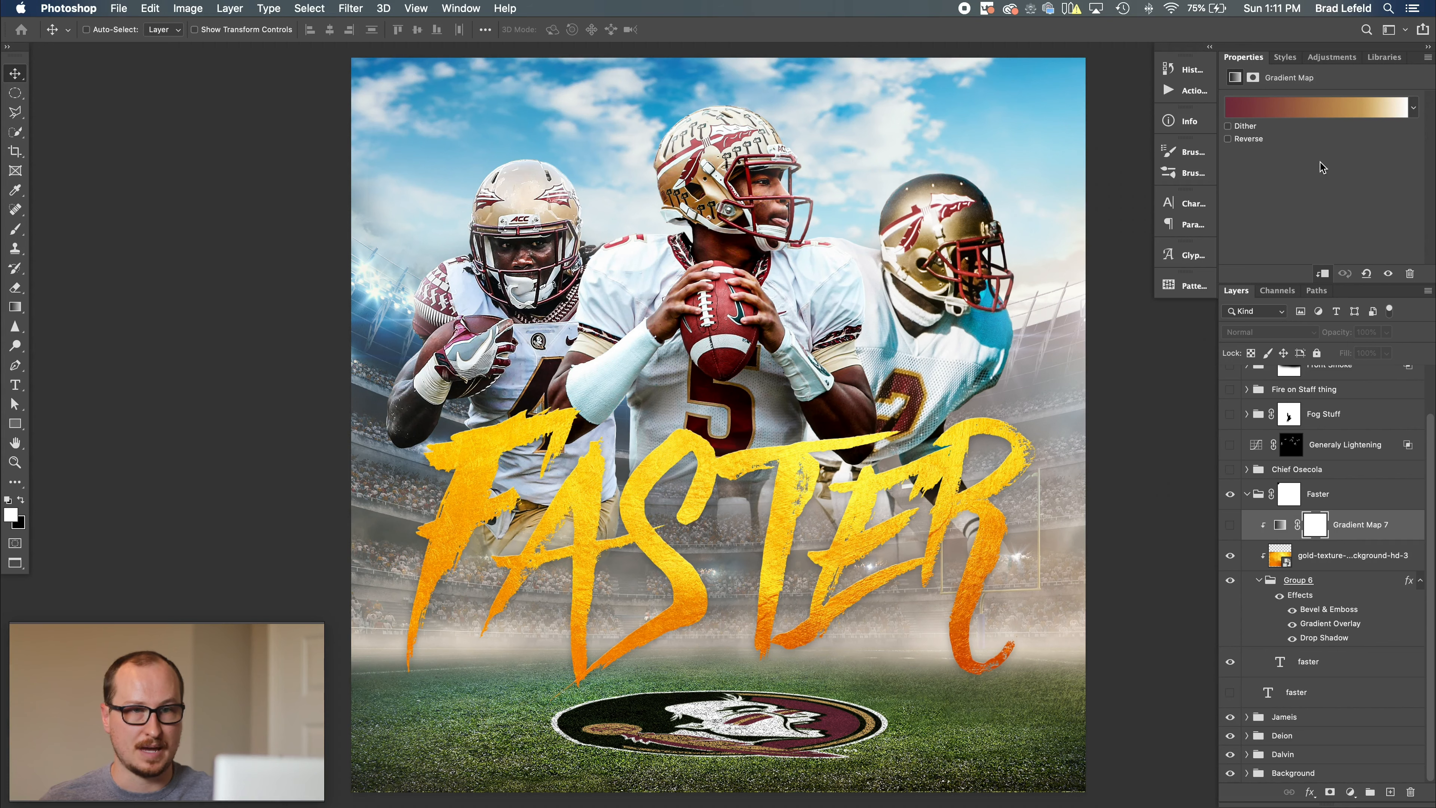
pyautogui.click(1305, 110)
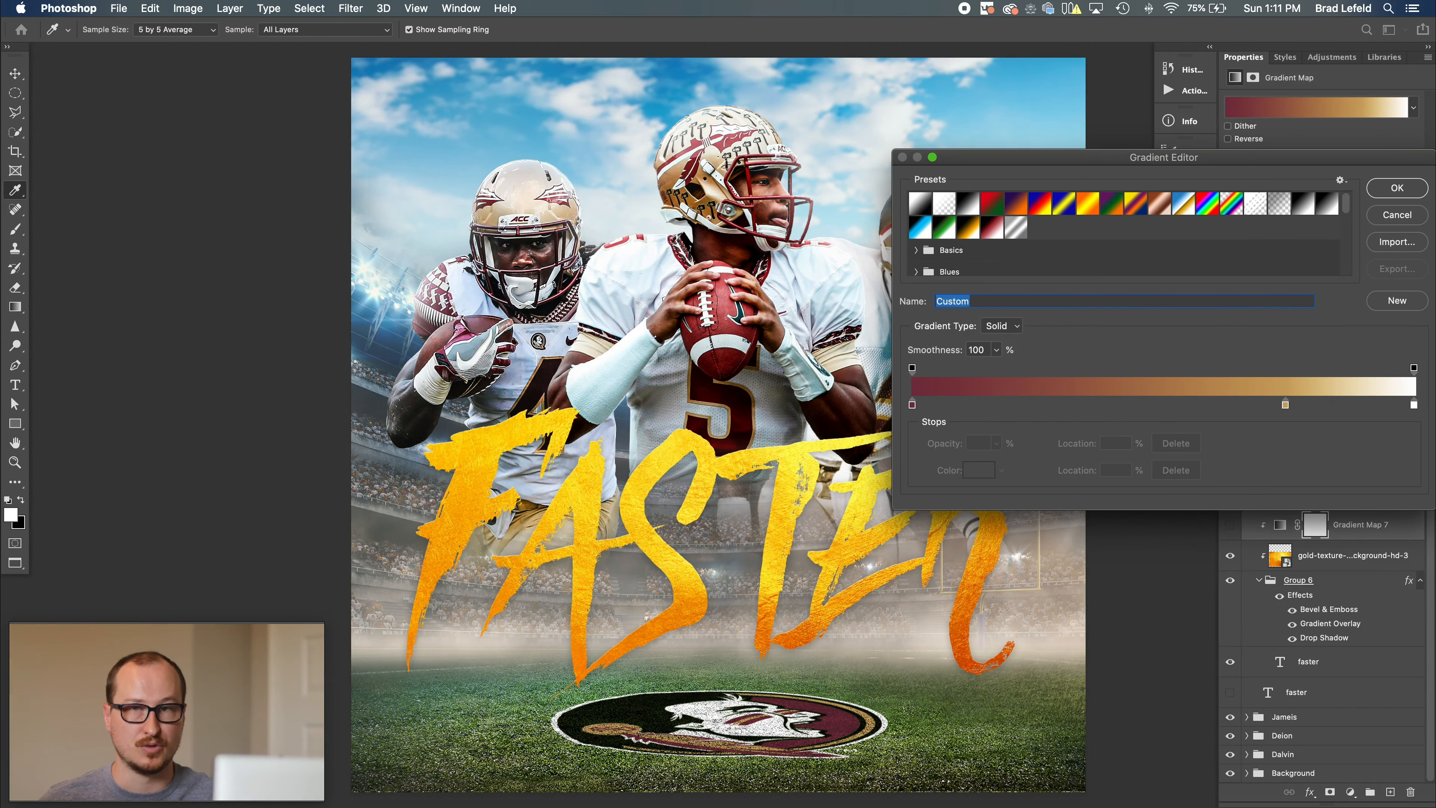
pyautogui.click(1394, 215)
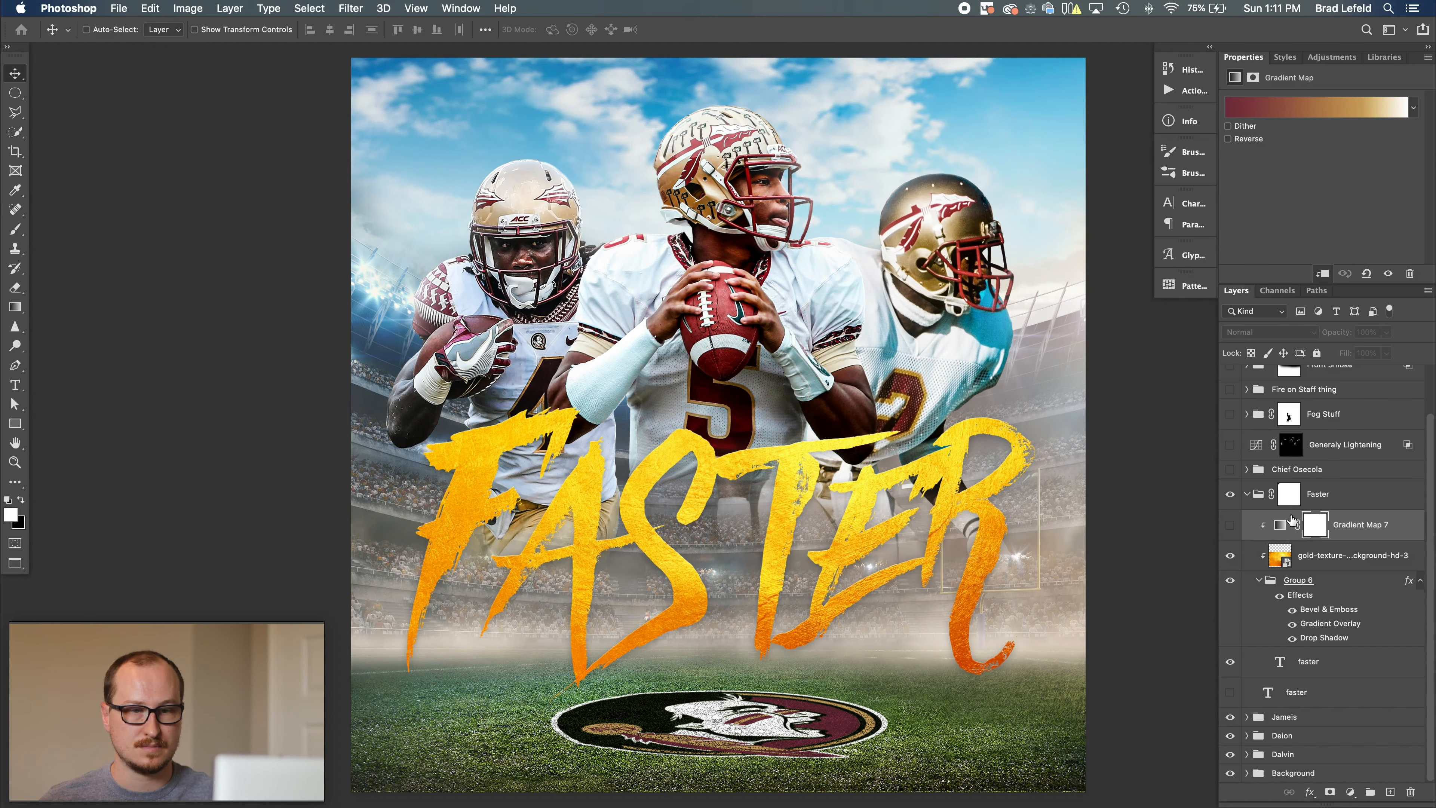
pyautogui.click(1231, 526)
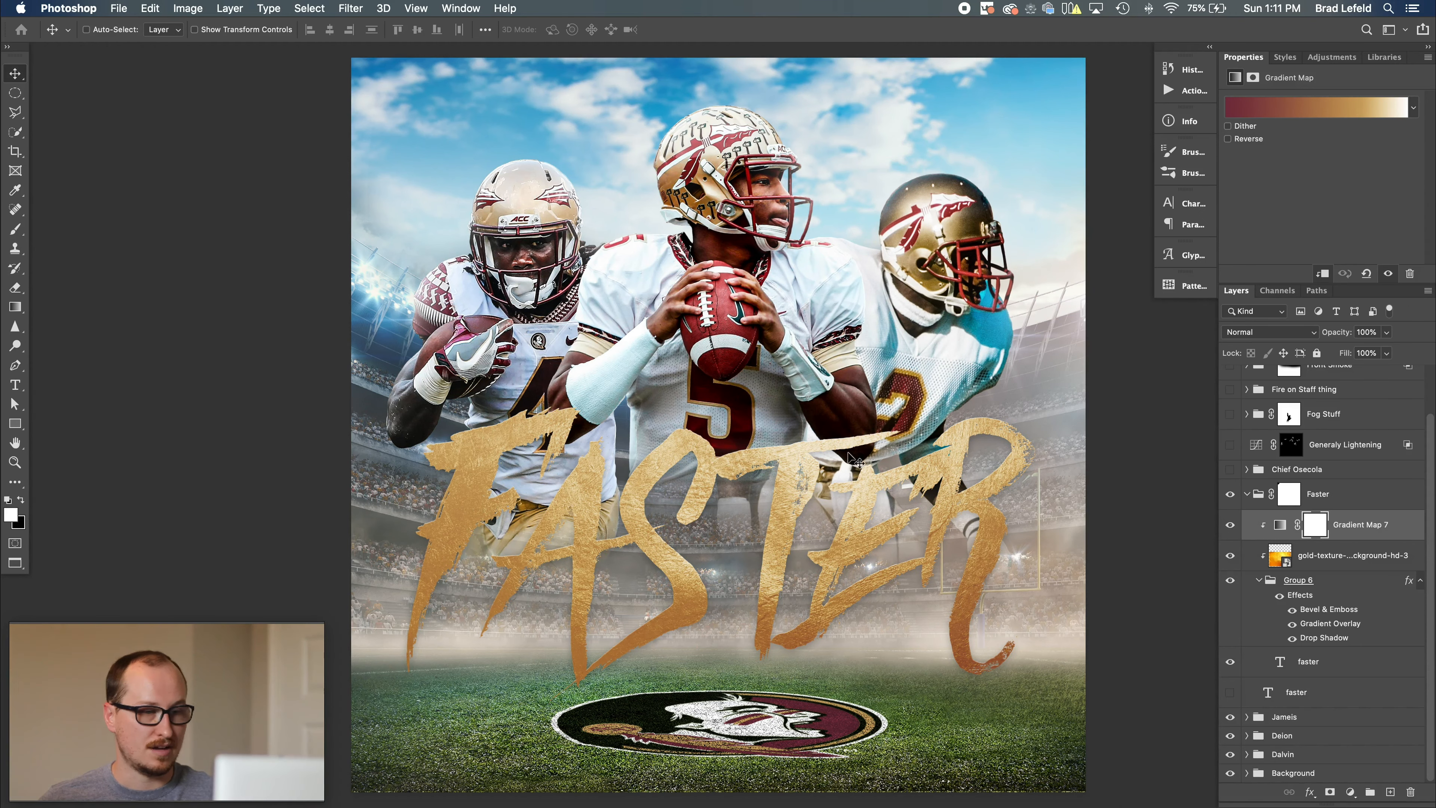
pyautogui.click(1299, 102)
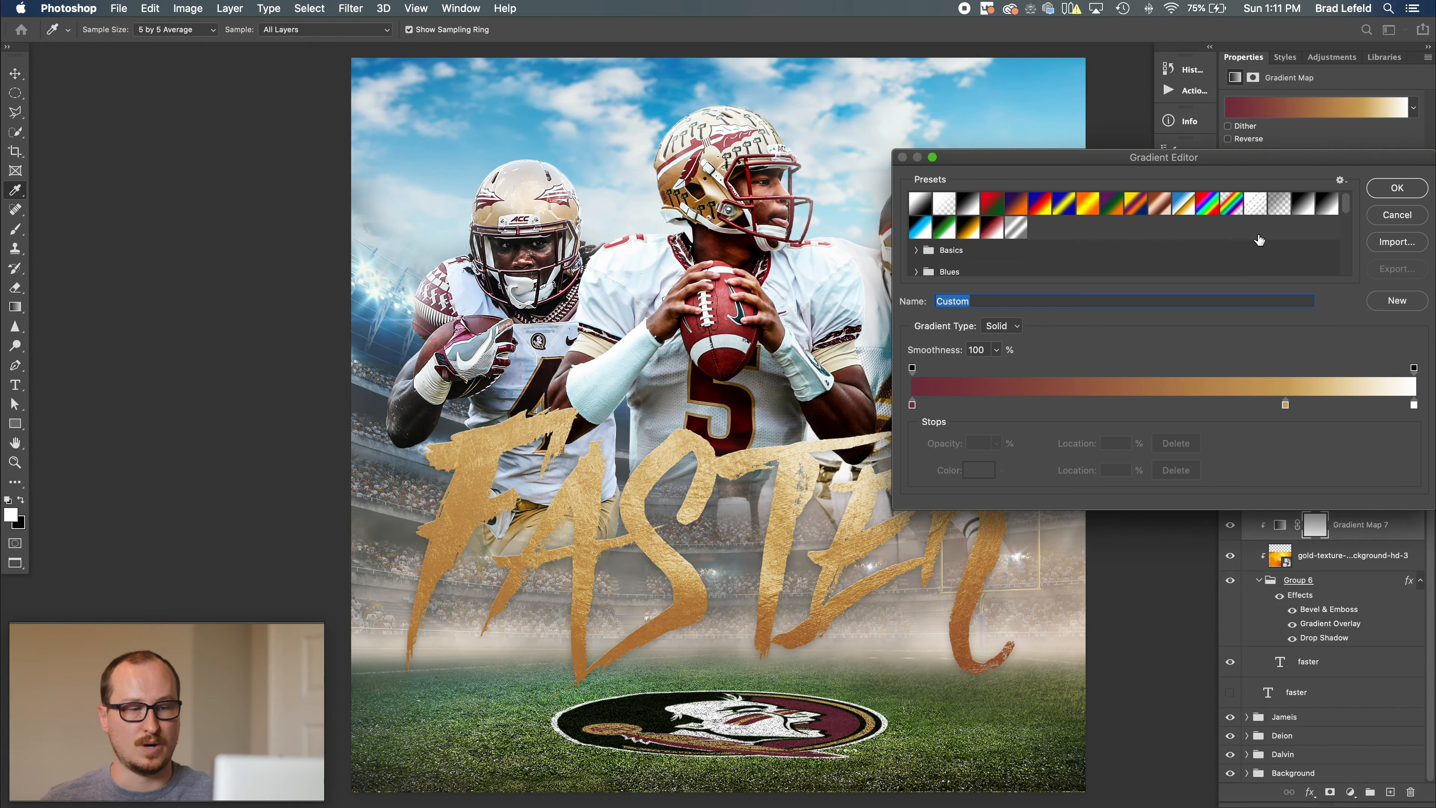
pyautogui.click(1397, 216)
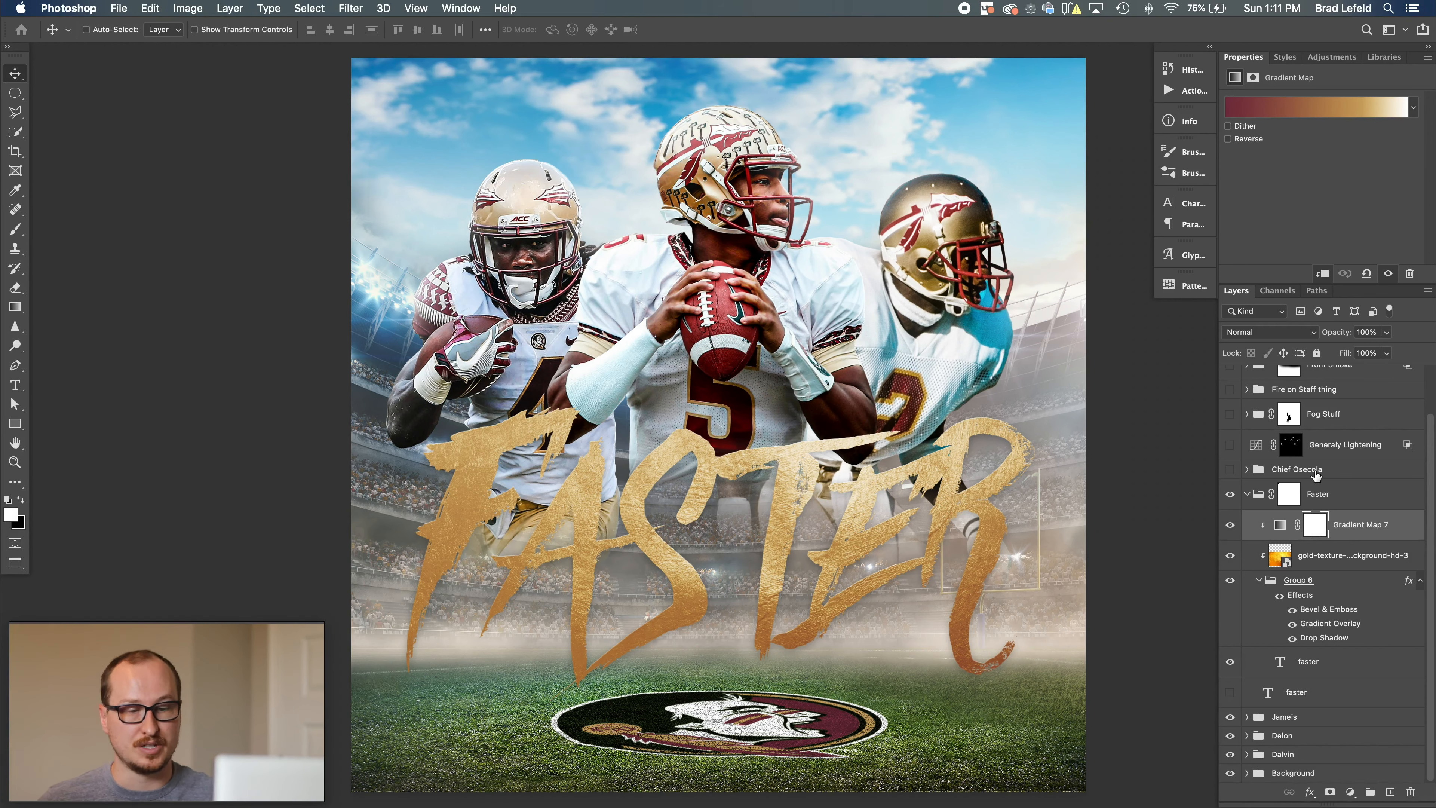
# Collapse the Faster group, and expand and show the Chief Osecola group.
pyautogui.click(1244, 497)
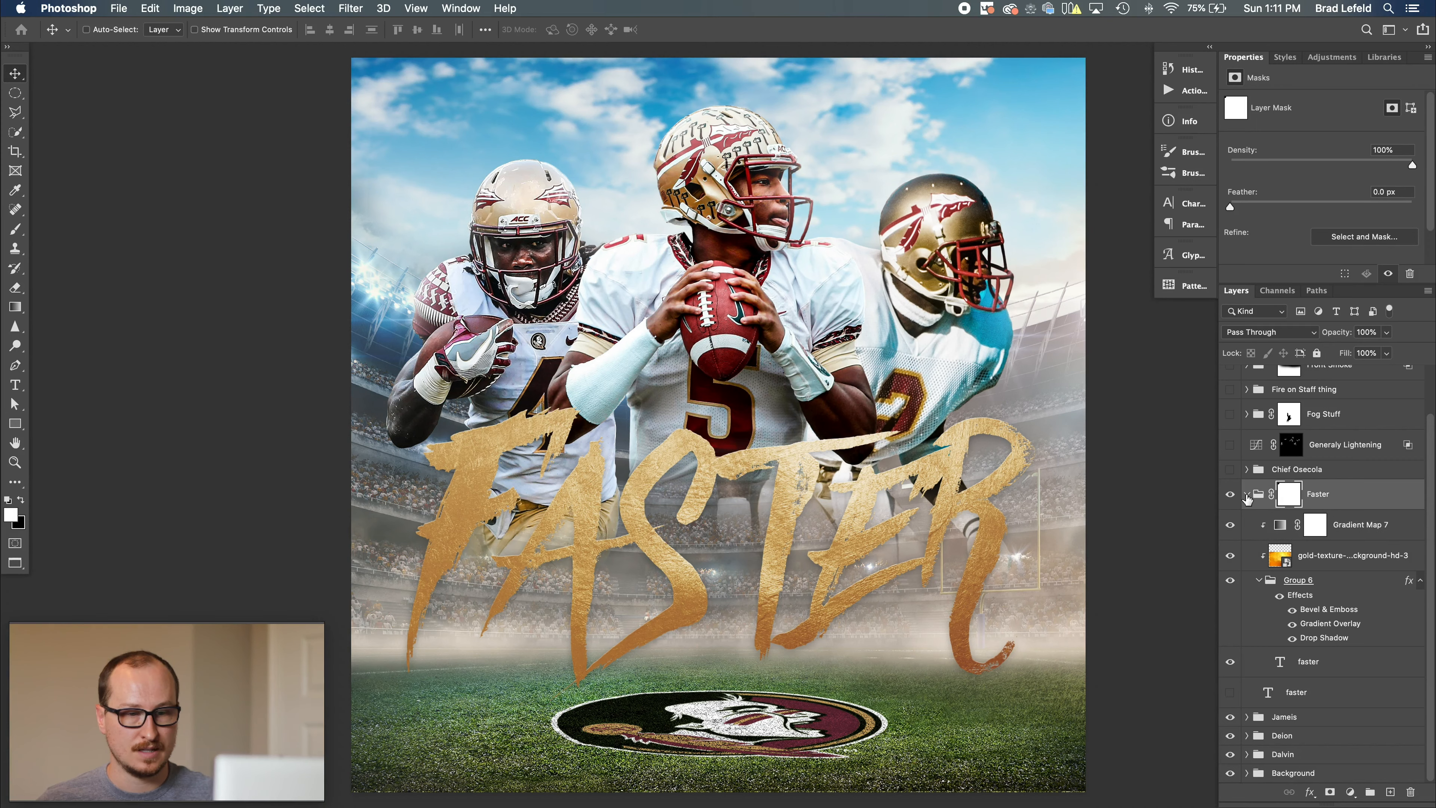
pyautogui.click(1247, 496)
pyautogui.click(1246, 523)
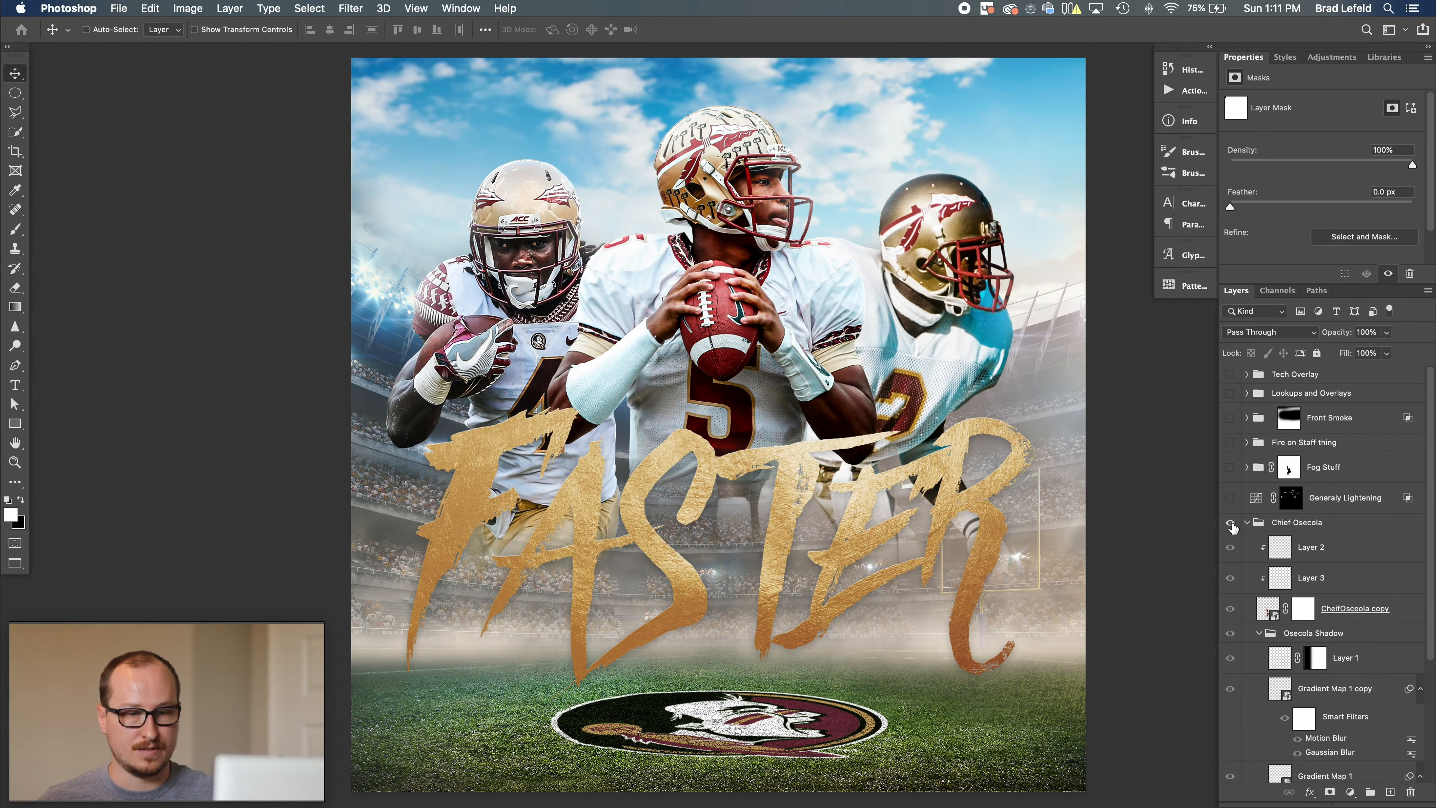
pyautogui.click(1231, 525)
# Hide Layer 2, Layer 3, CheifOsceola copy and the Osecola Shadow group with its three layers.
pyautogui.scroll(-5, 1233, 528)
pyautogui.moveTo(1230, 464); pyautogui.dragTo(1226, 522)
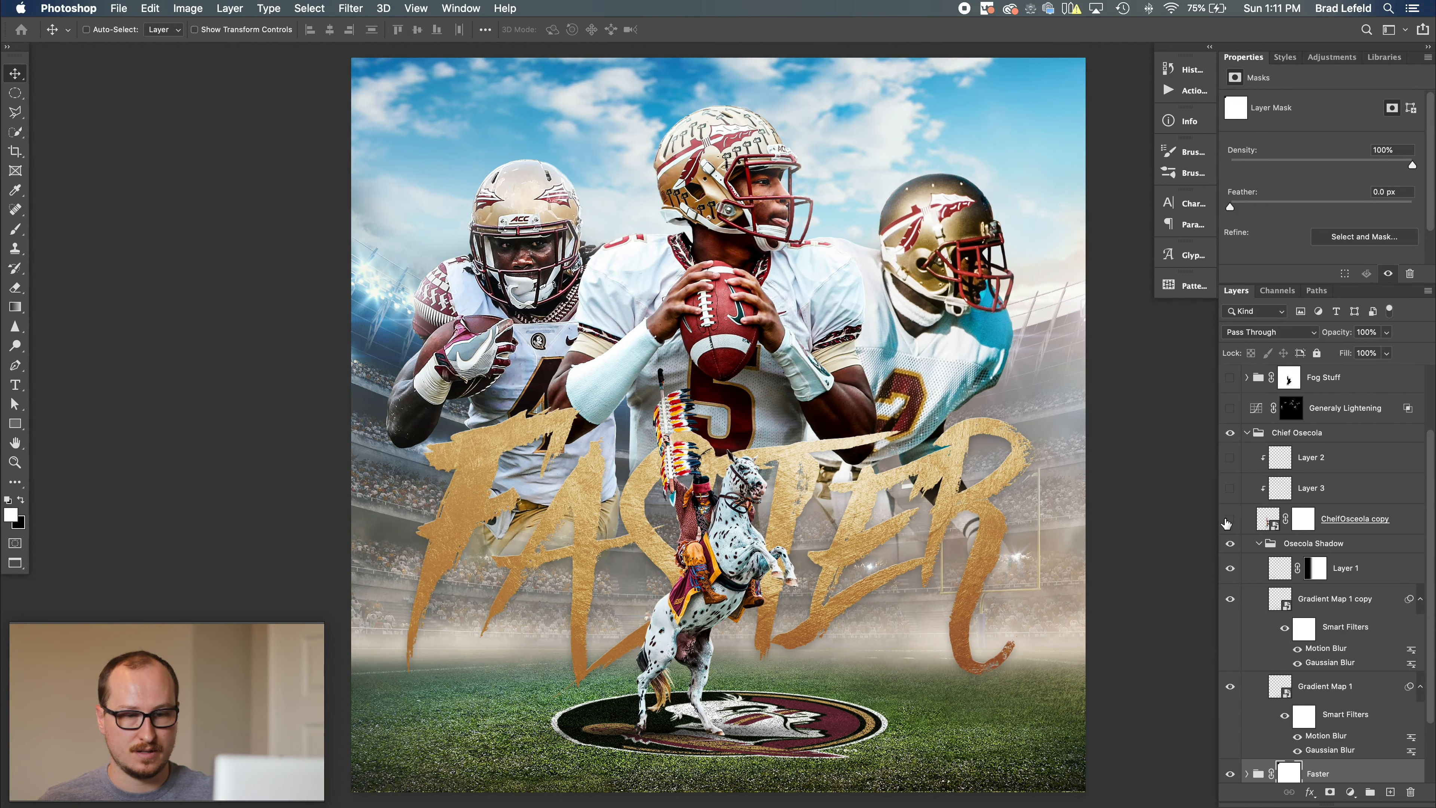
pyautogui.click(1229, 544)
pyautogui.scroll(-3, 1230, 537)
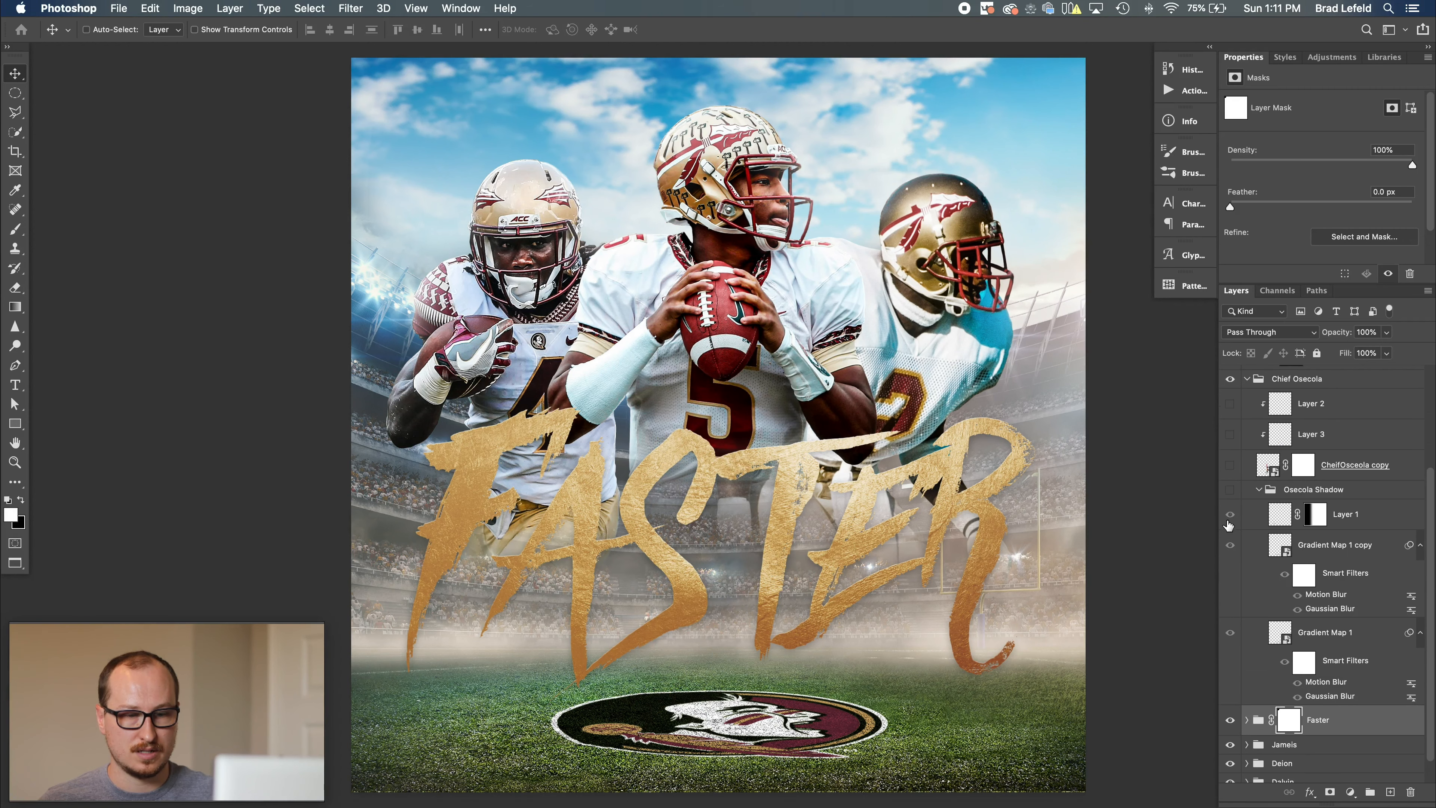
pyautogui.moveTo(1229, 491); pyautogui.dragTo(1229, 632)
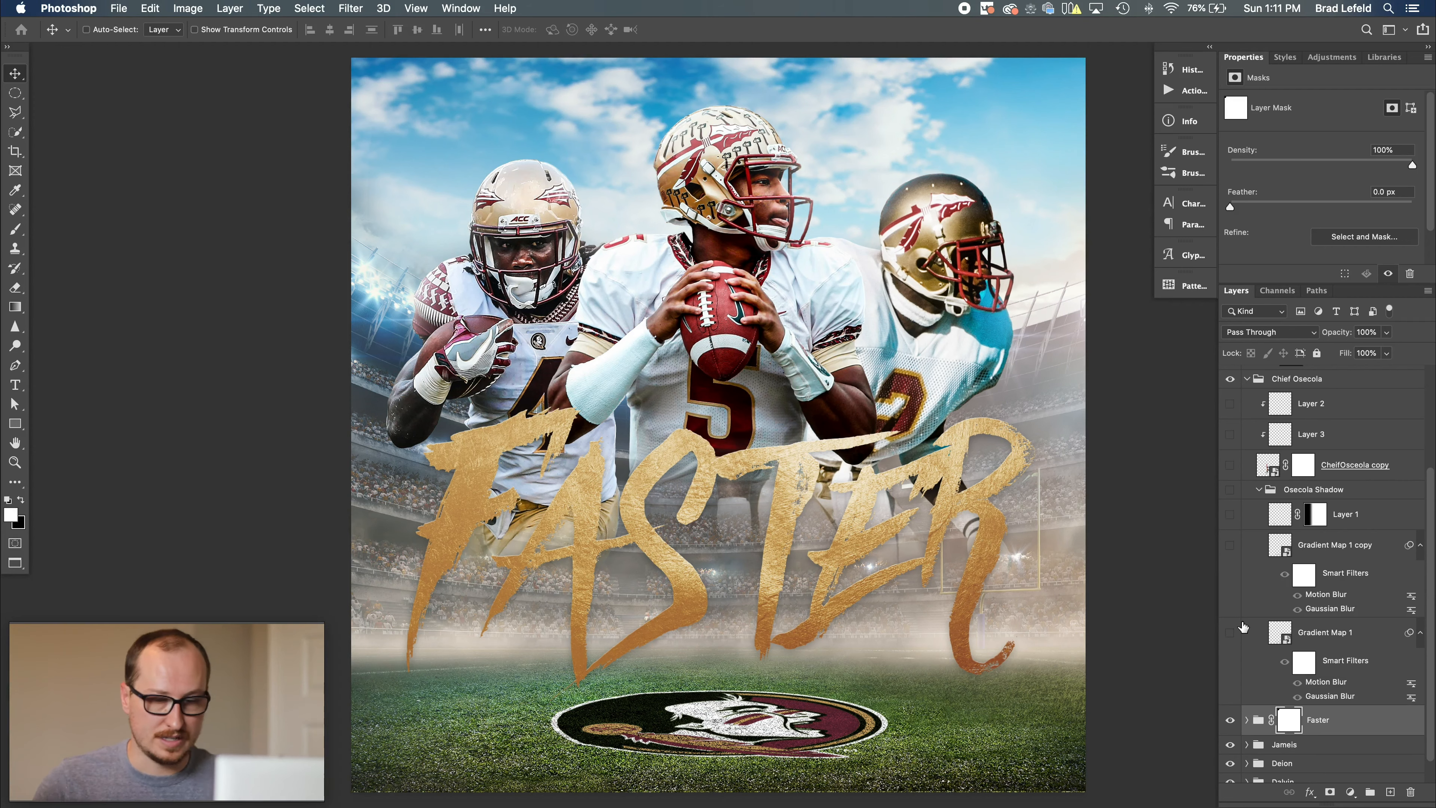
# Show CheifOsceola copy and the Osecola Shadow group with Layer 1, Gradient Map 1 copy and Gradient Map 1.
pyautogui.click(1230, 465)
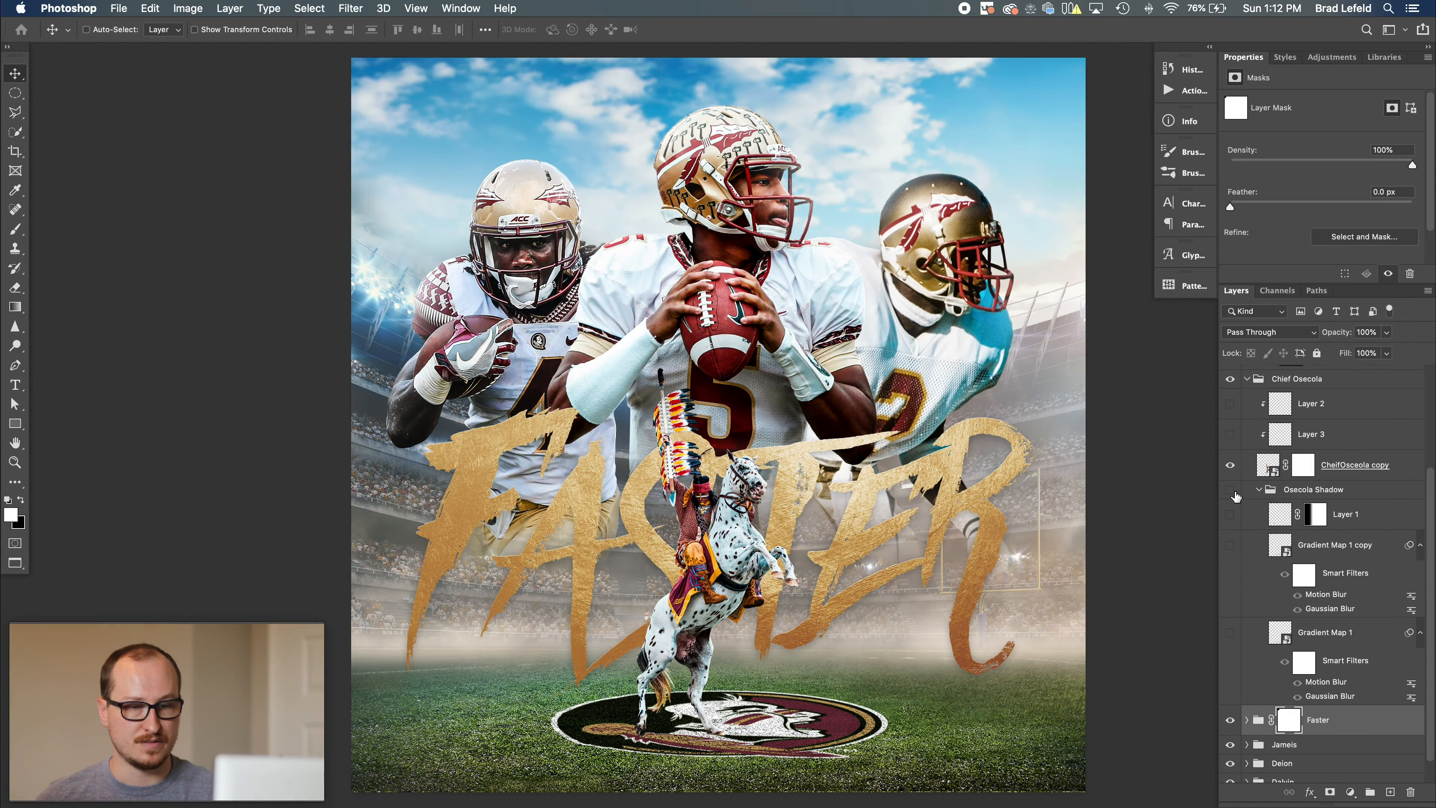
pyautogui.moveTo(1232, 523); pyautogui.dragTo(1228, 577)
pyautogui.click(1231, 632)
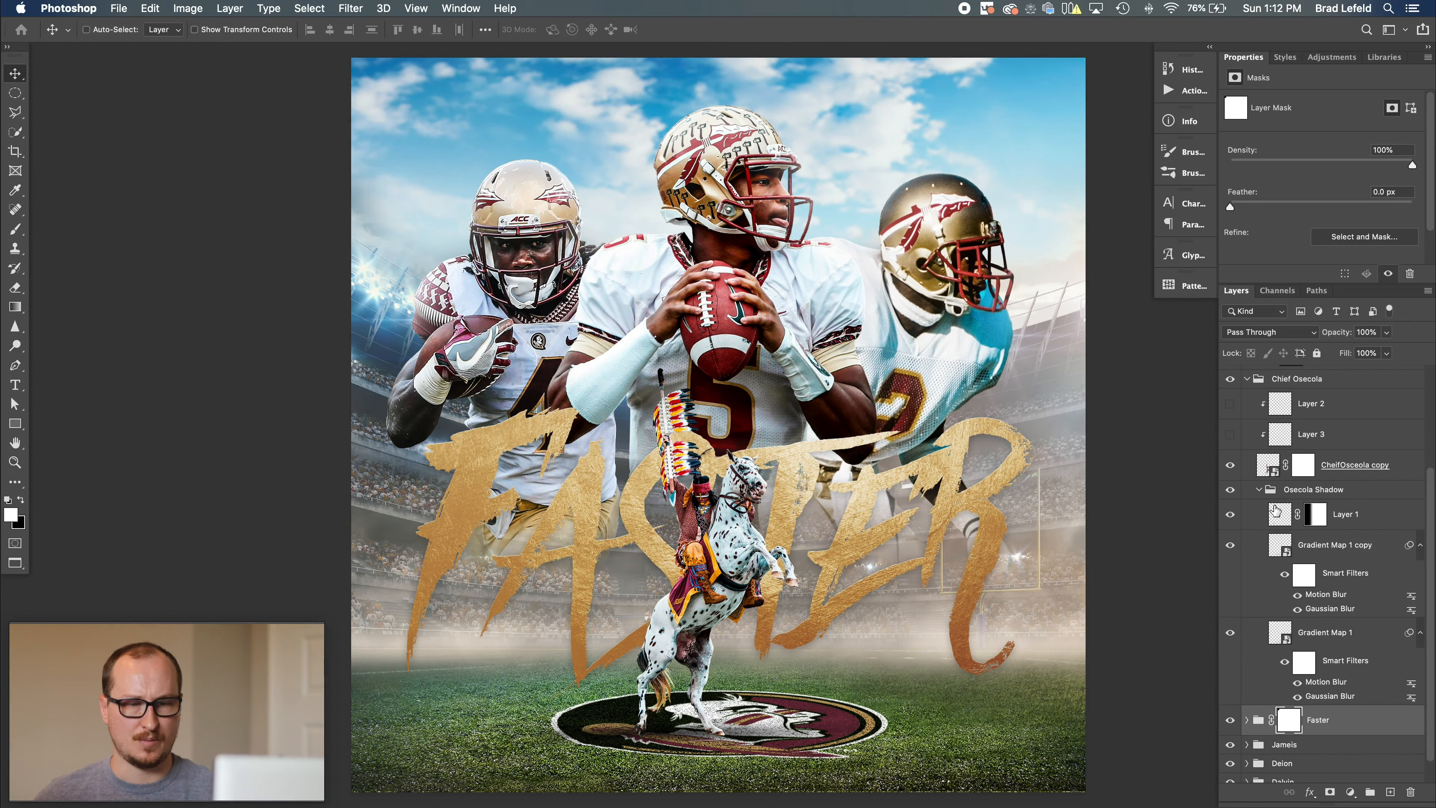
# Compare the horse's ground shadow with and without Layer 1, and select Gradient Map 1 copy.
pyautogui.click(1256, 527)
pyautogui.click(1229, 516)
pyautogui.click(1229, 515)
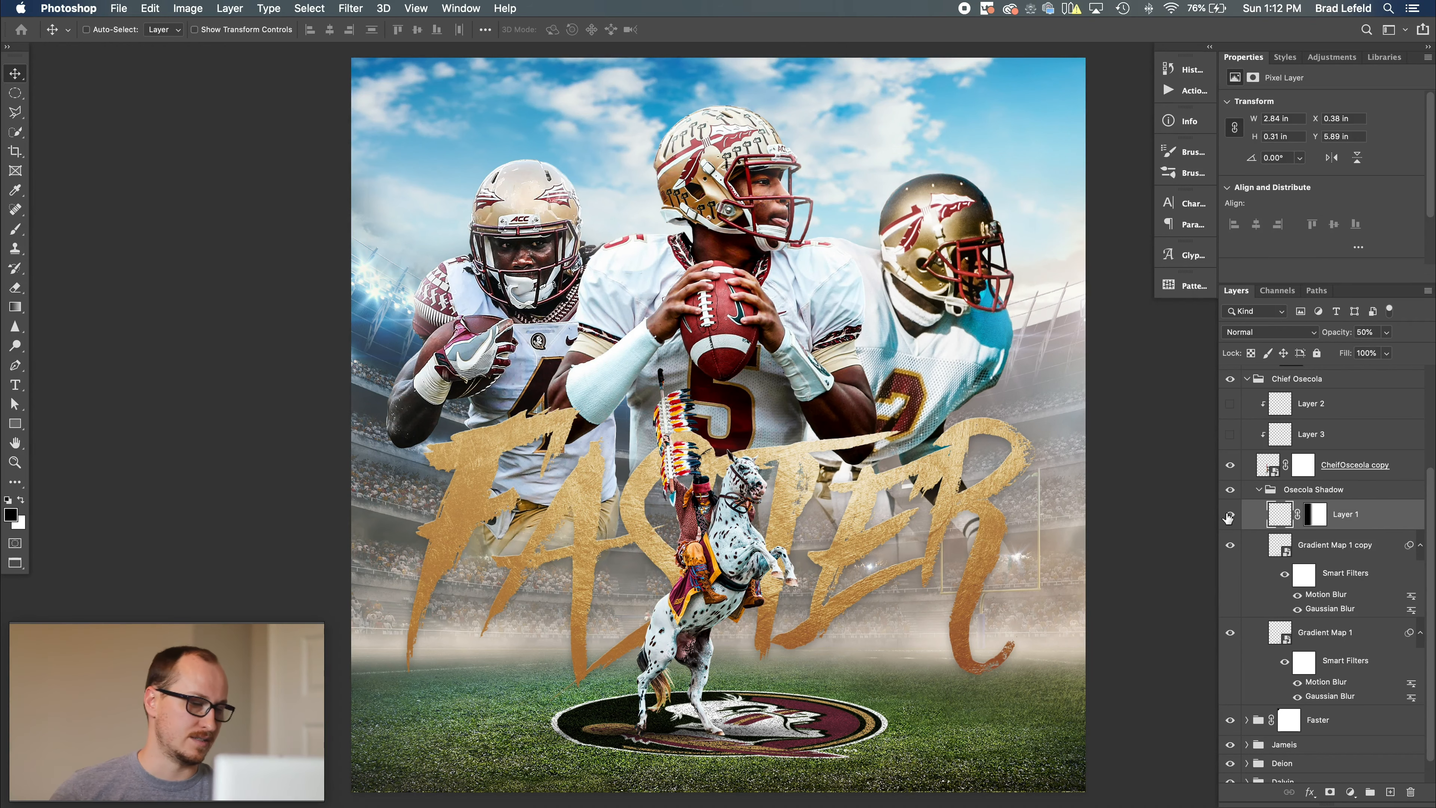
pyautogui.click(1336, 548)
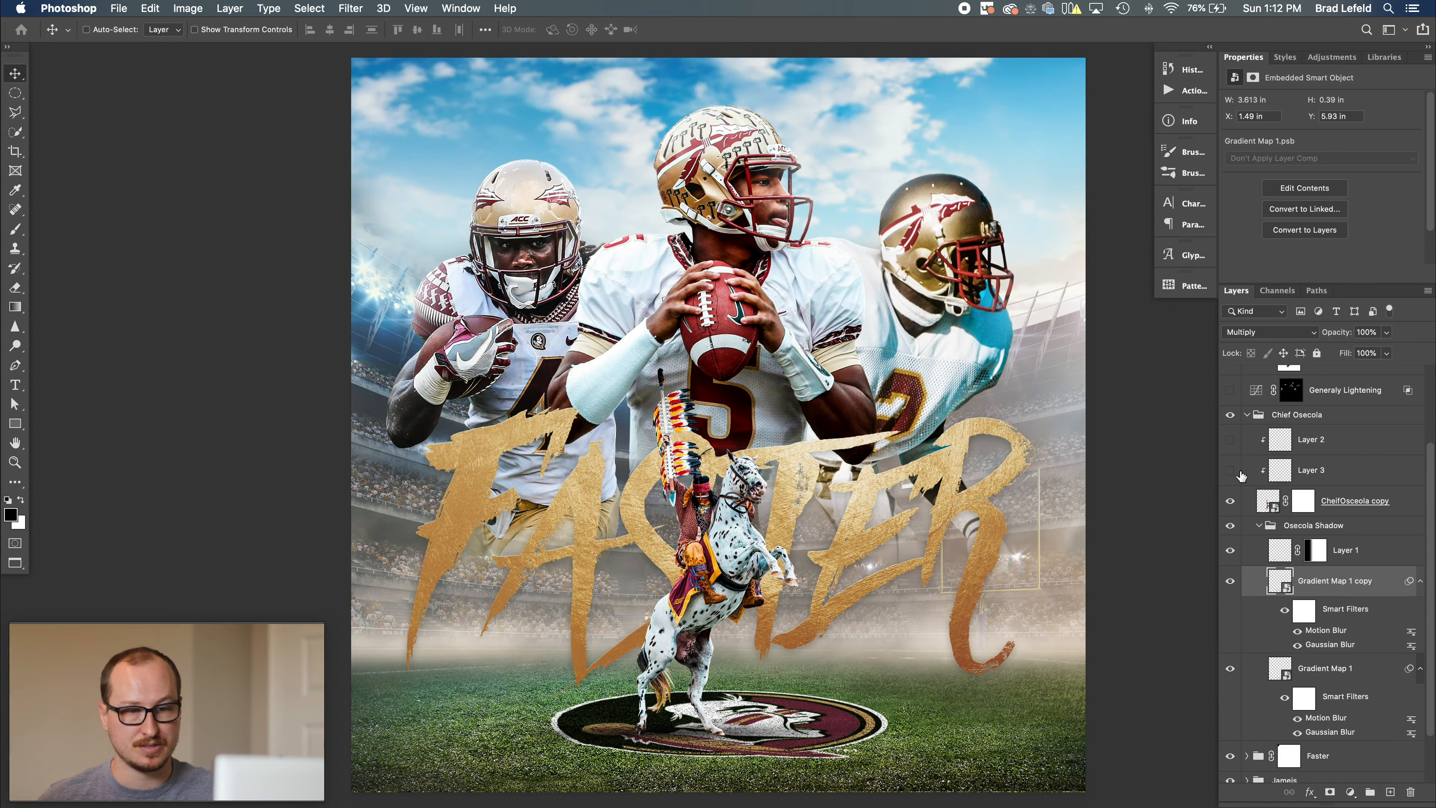
# Show Layer 3 and Layer 2 clipped to the horse and rider, and select Layer 2.
pyautogui.scroll(1, 1234, 478)
pyautogui.click(1363, 509)
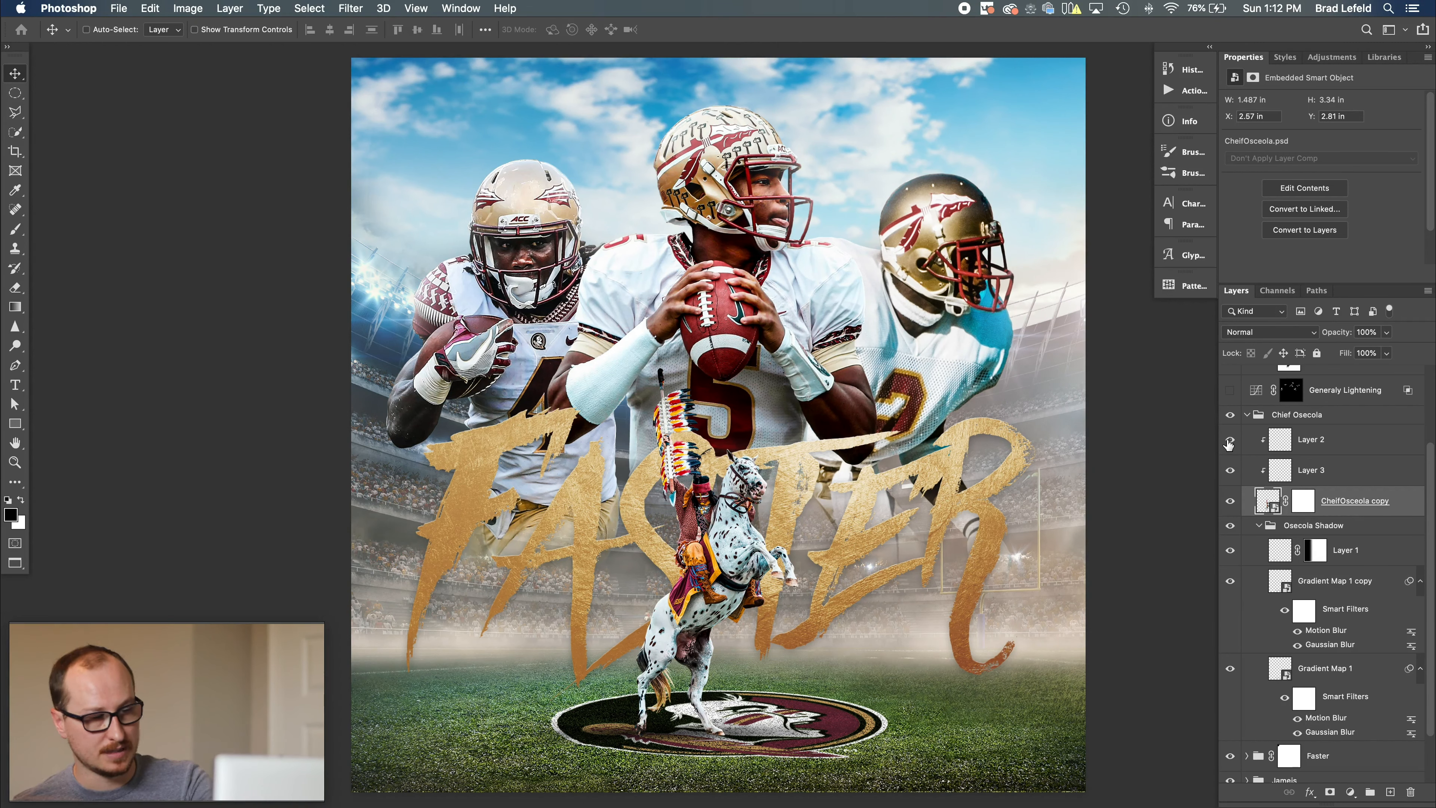
pyautogui.click(1230, 470)
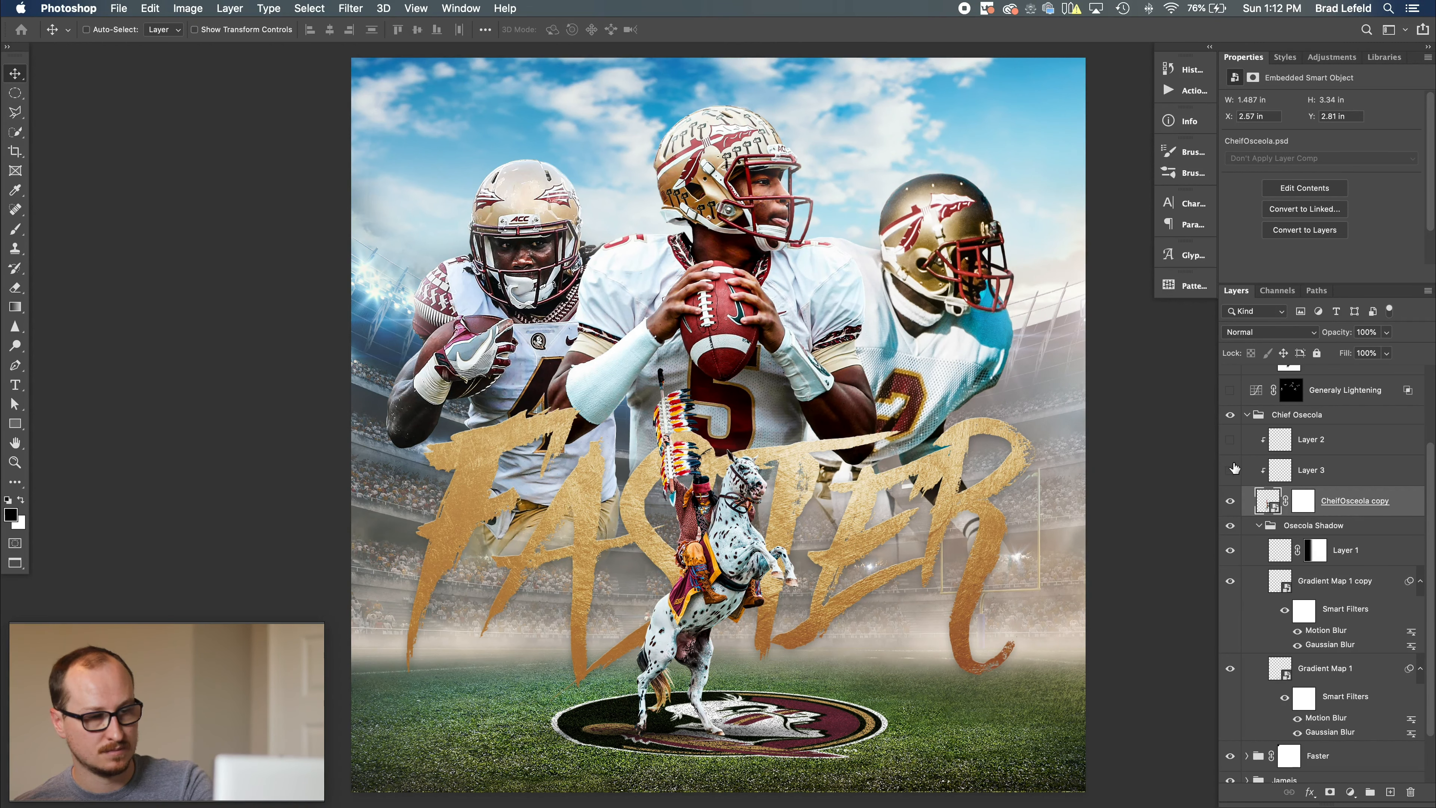
pyautogui.click(1231, 469)
pyautogui.click(1231, 440)
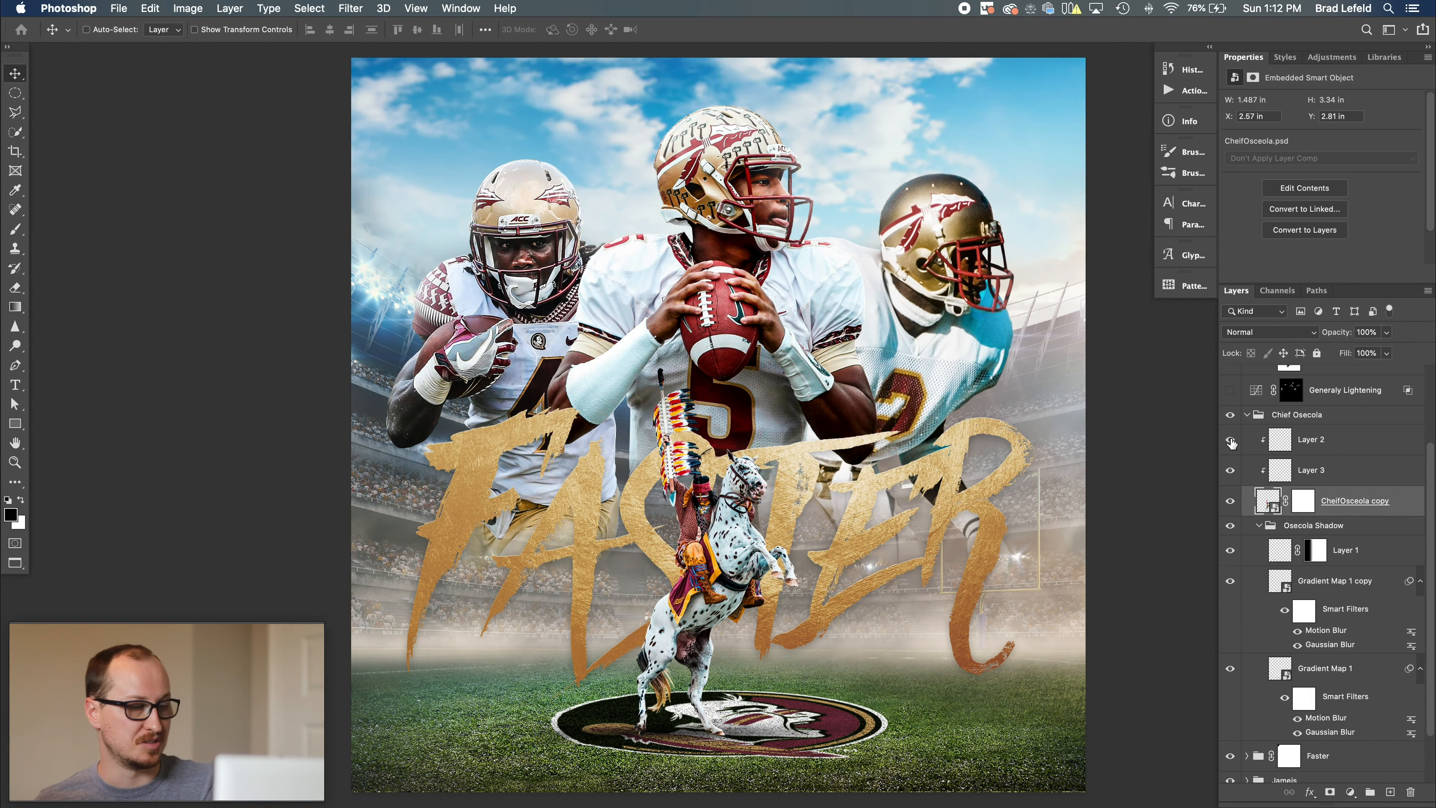
pyautogui.keyDown('super'); pyautogui.click(1279, 447); pyautogui.keyUp('super')
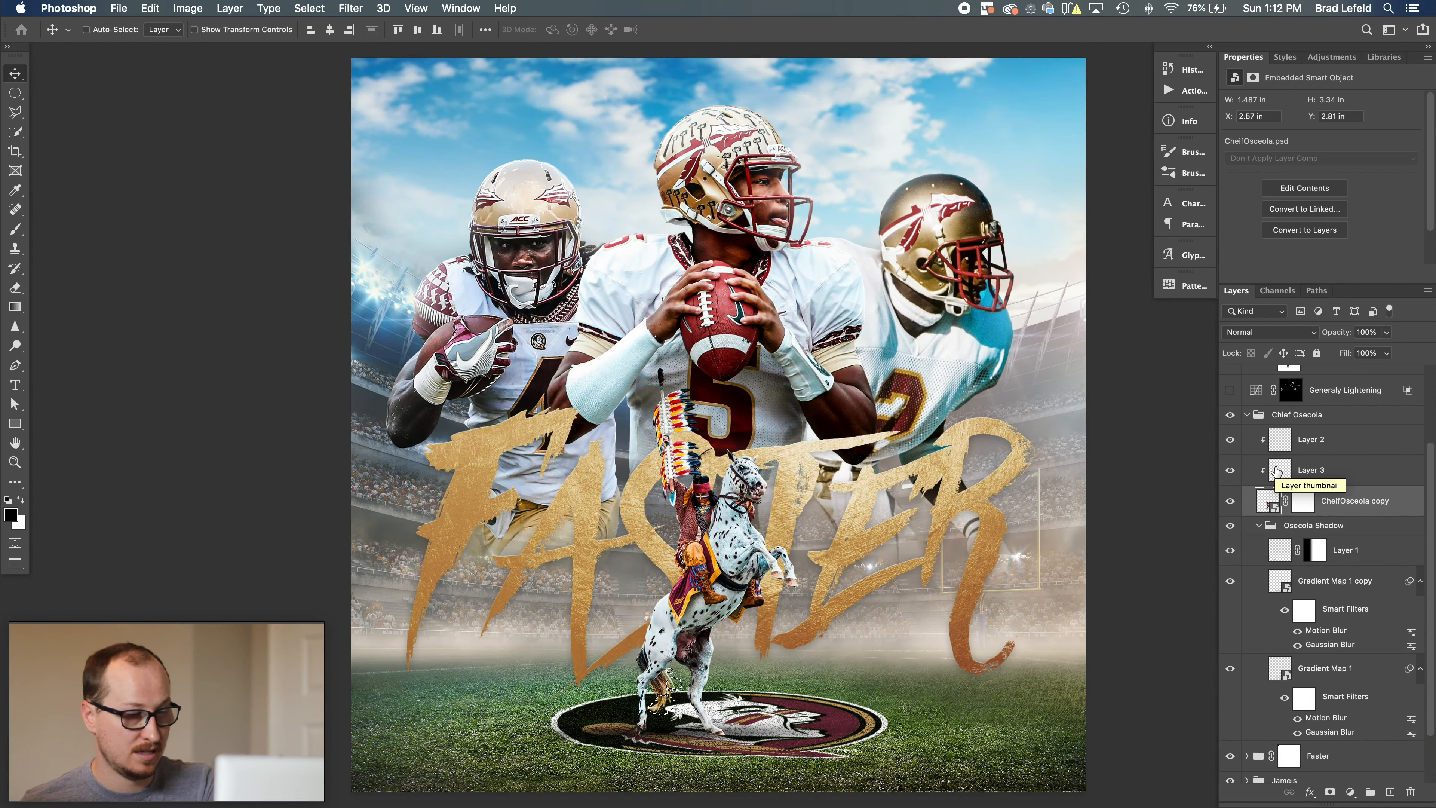
pyautogui.click(1317, 444)
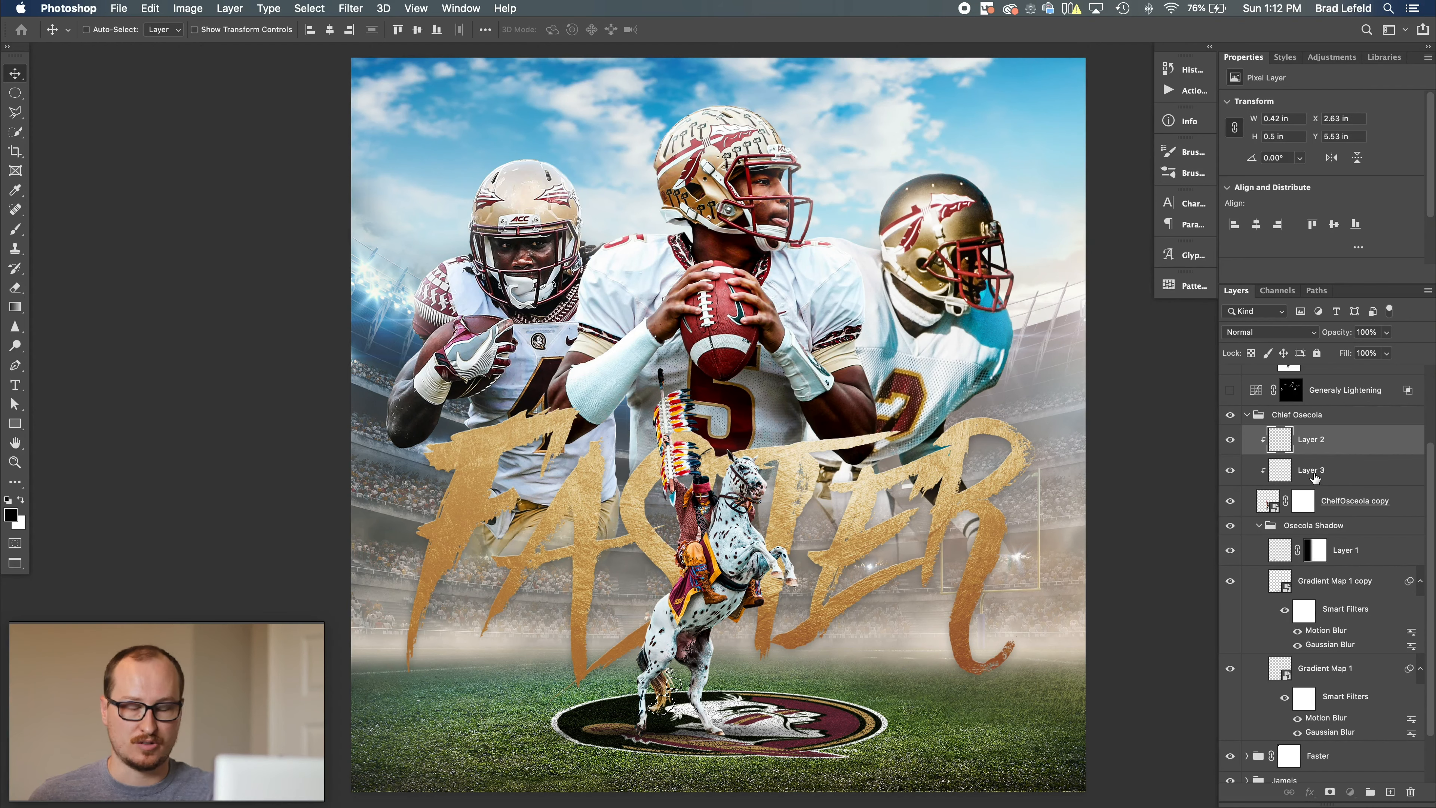
# Compare the horse and rider with and without Layer 2 and Layer 3, and collapse the Chief Osecola group.
pyautogui.click(1229, 472)
pyautogui.click(1230, 440)
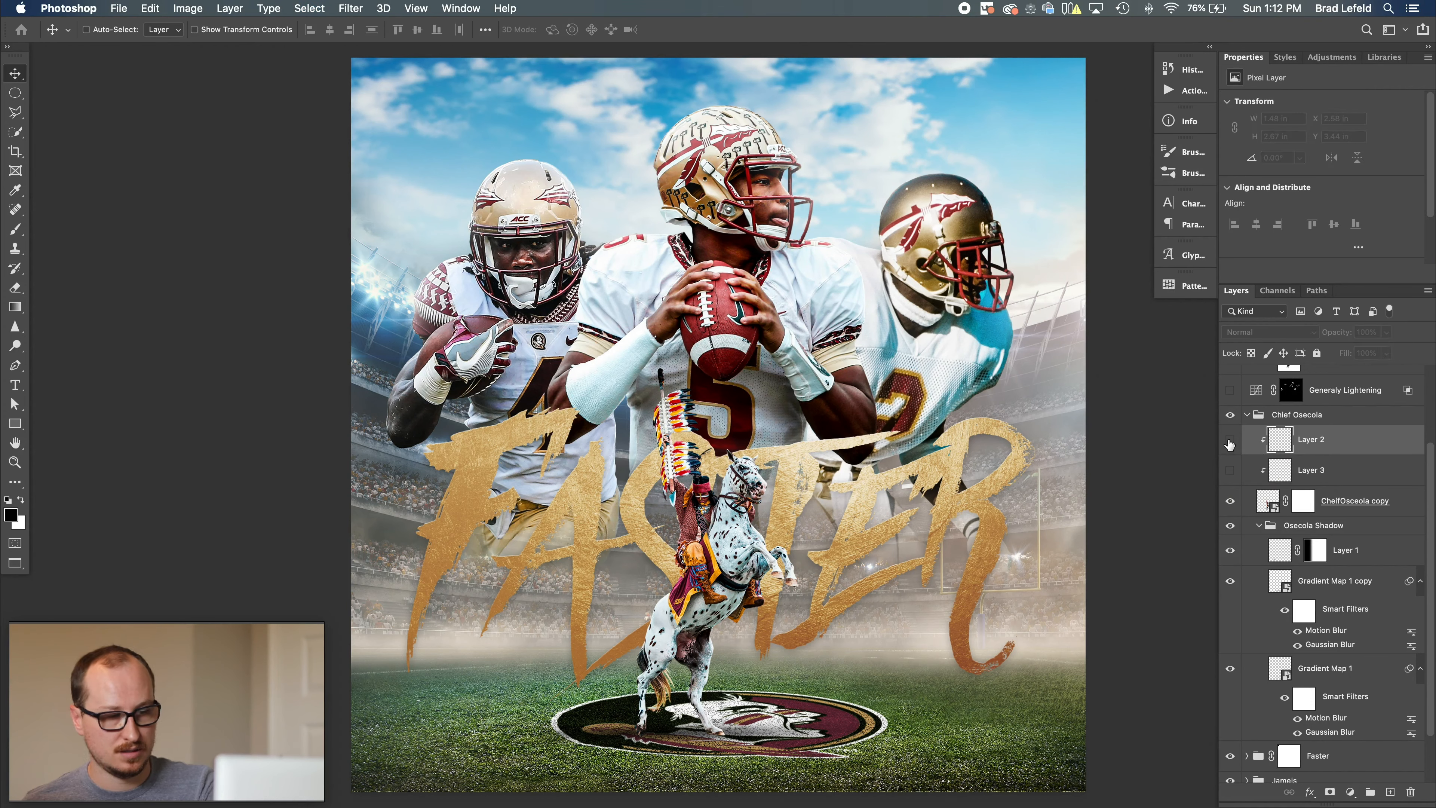
pyautogui.click(1230, 470)
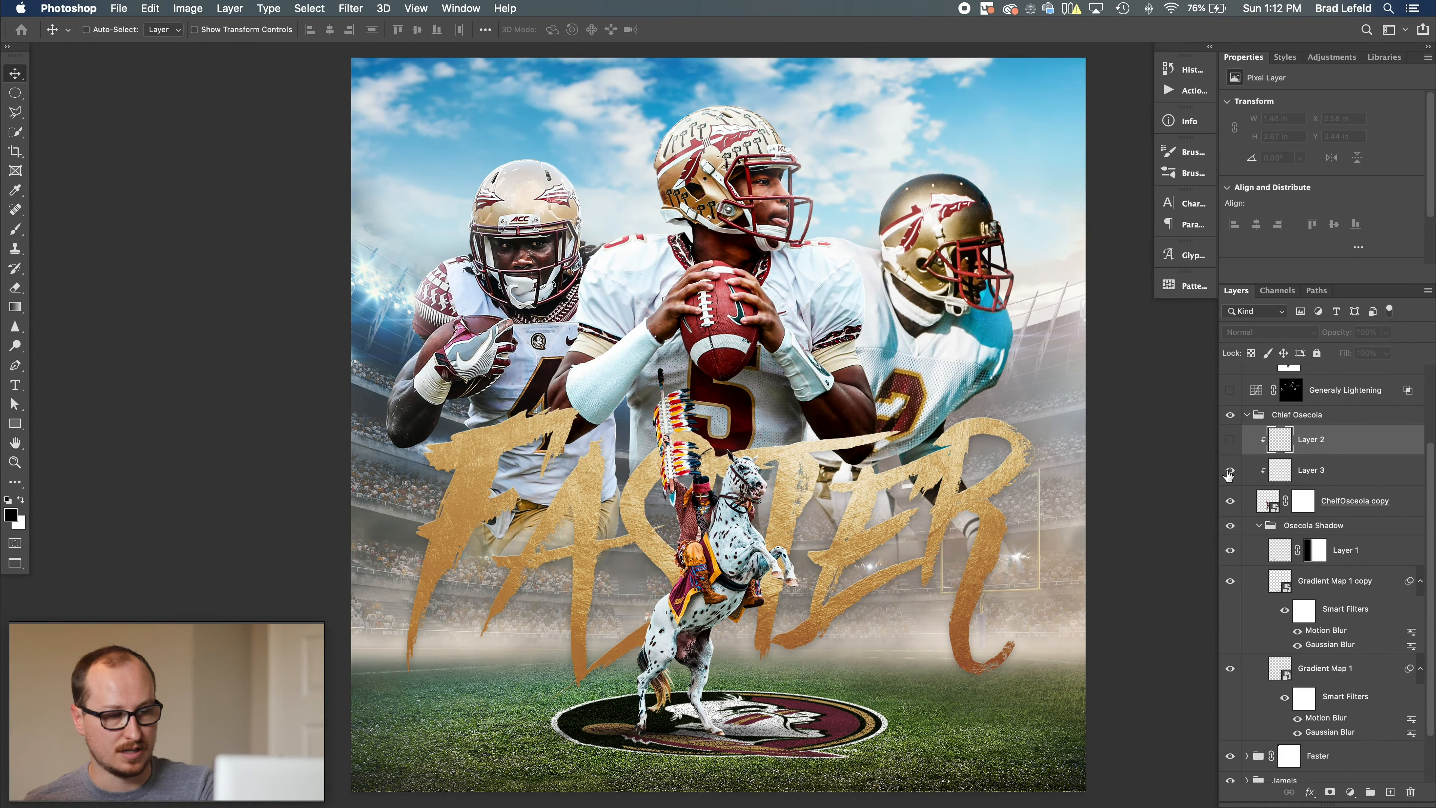
pyautogui.click(1229, 440)
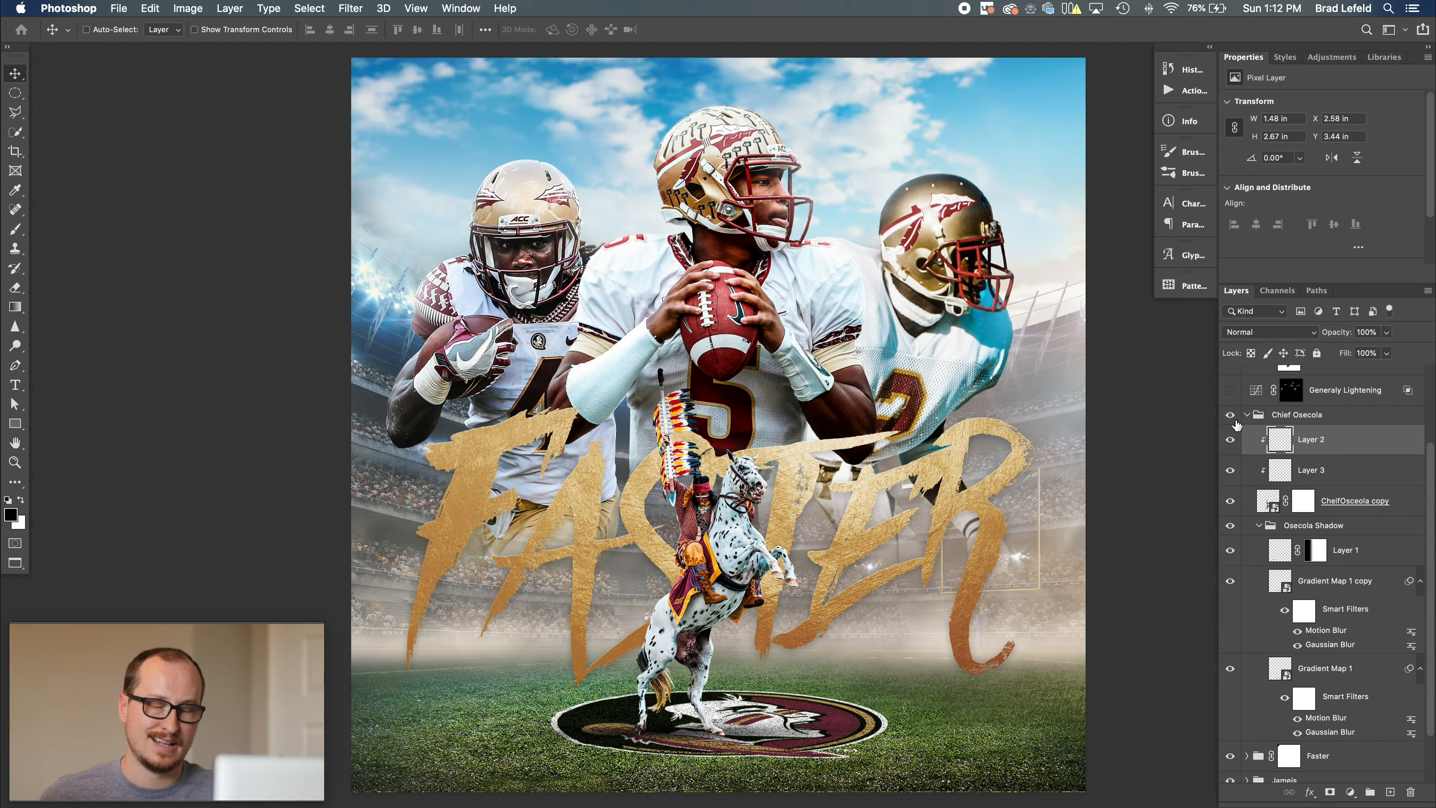
pyautogui.click(1247, 416)
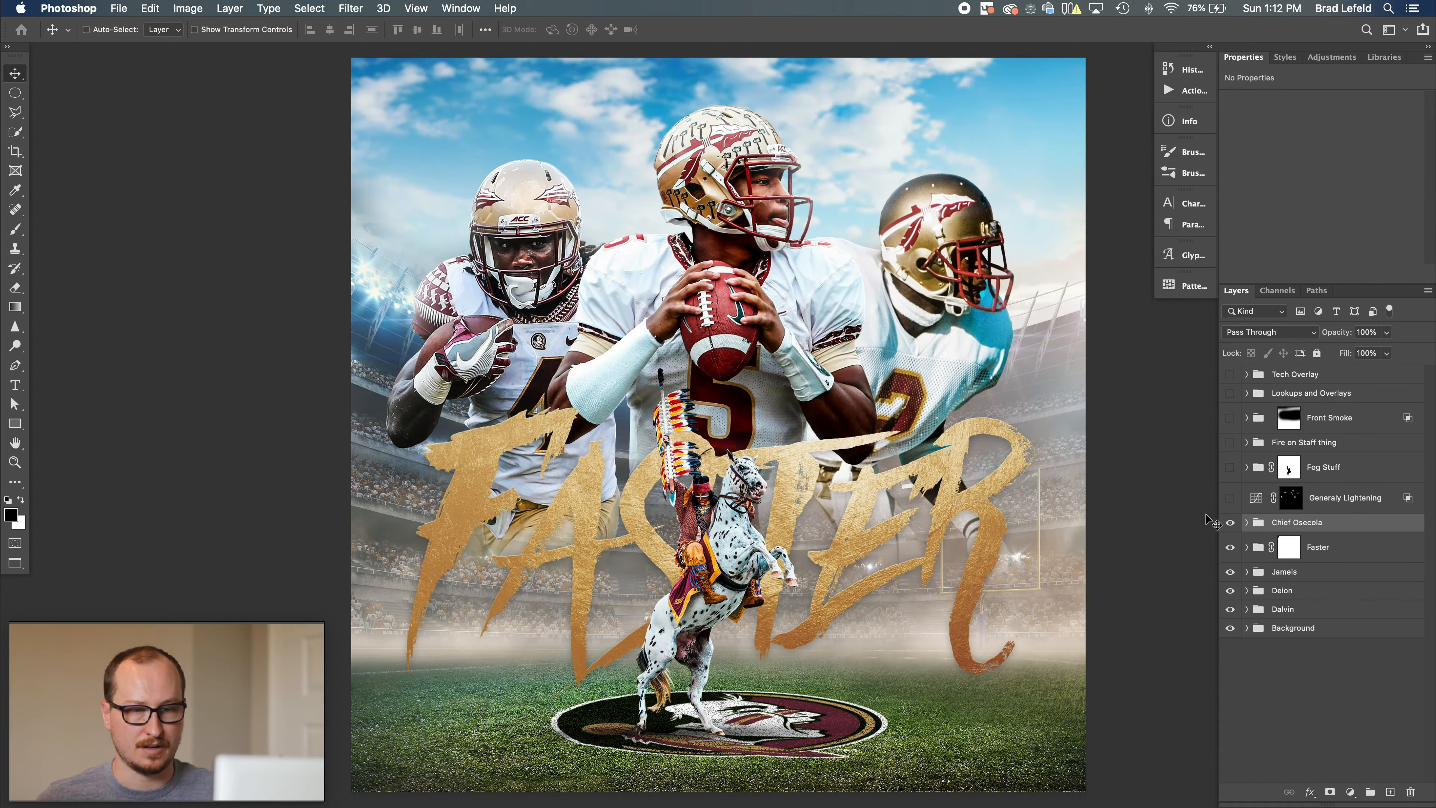
# Show and expand the Fire on Staff thing group, and hide iStock-863875898 inside it.
pyautogui.click(1230, 442)
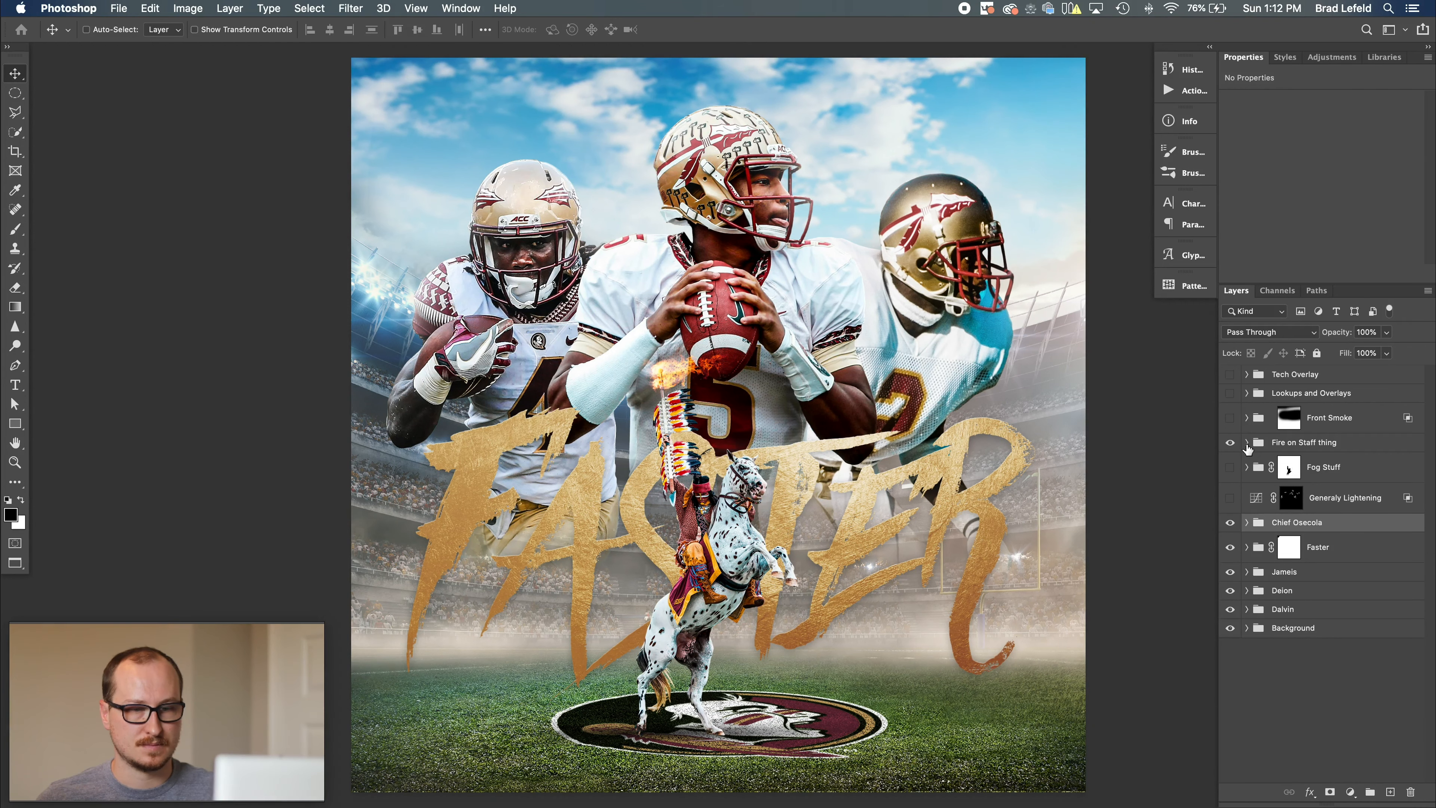
pyautogui.click(1246, 443)
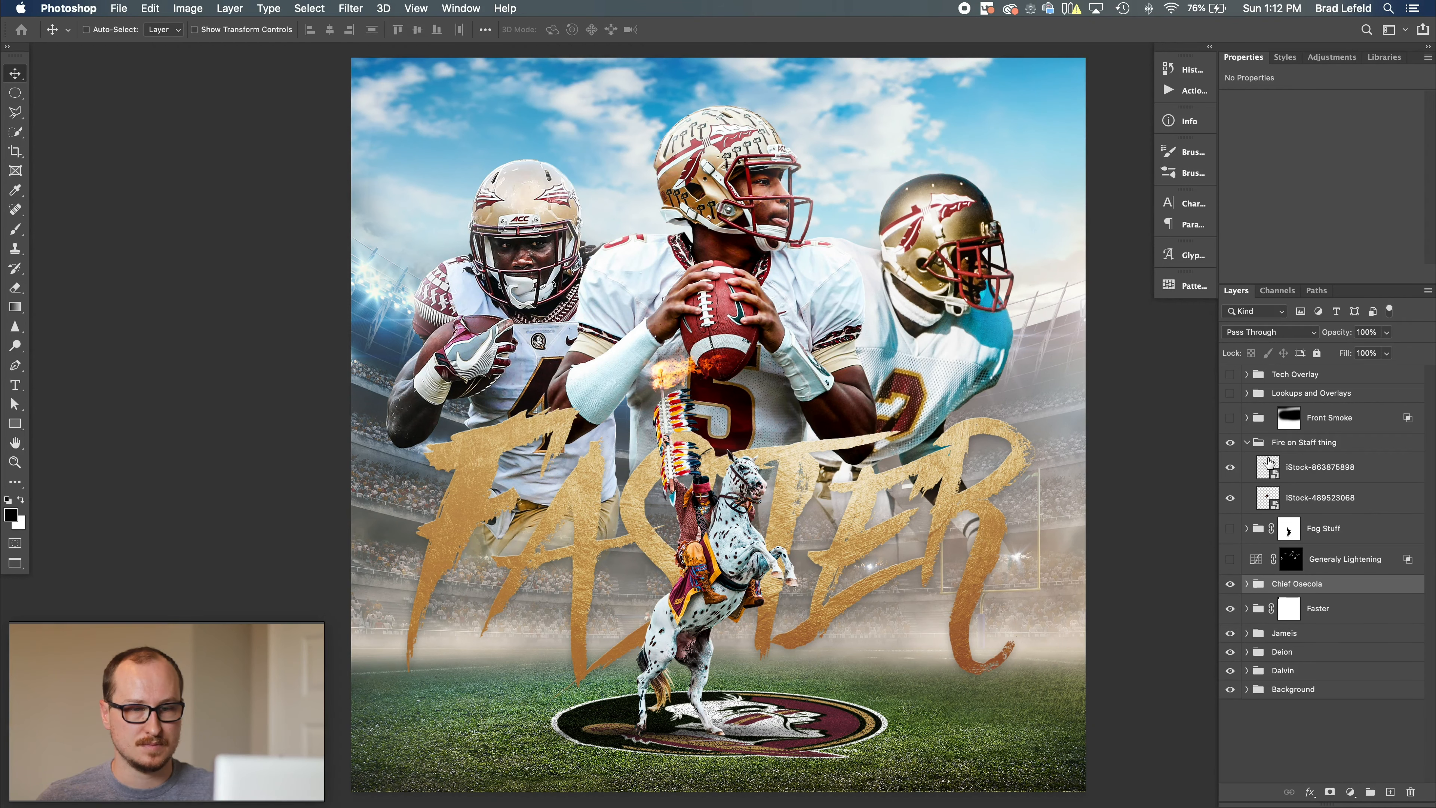
pyautogui.click(1231, 467)
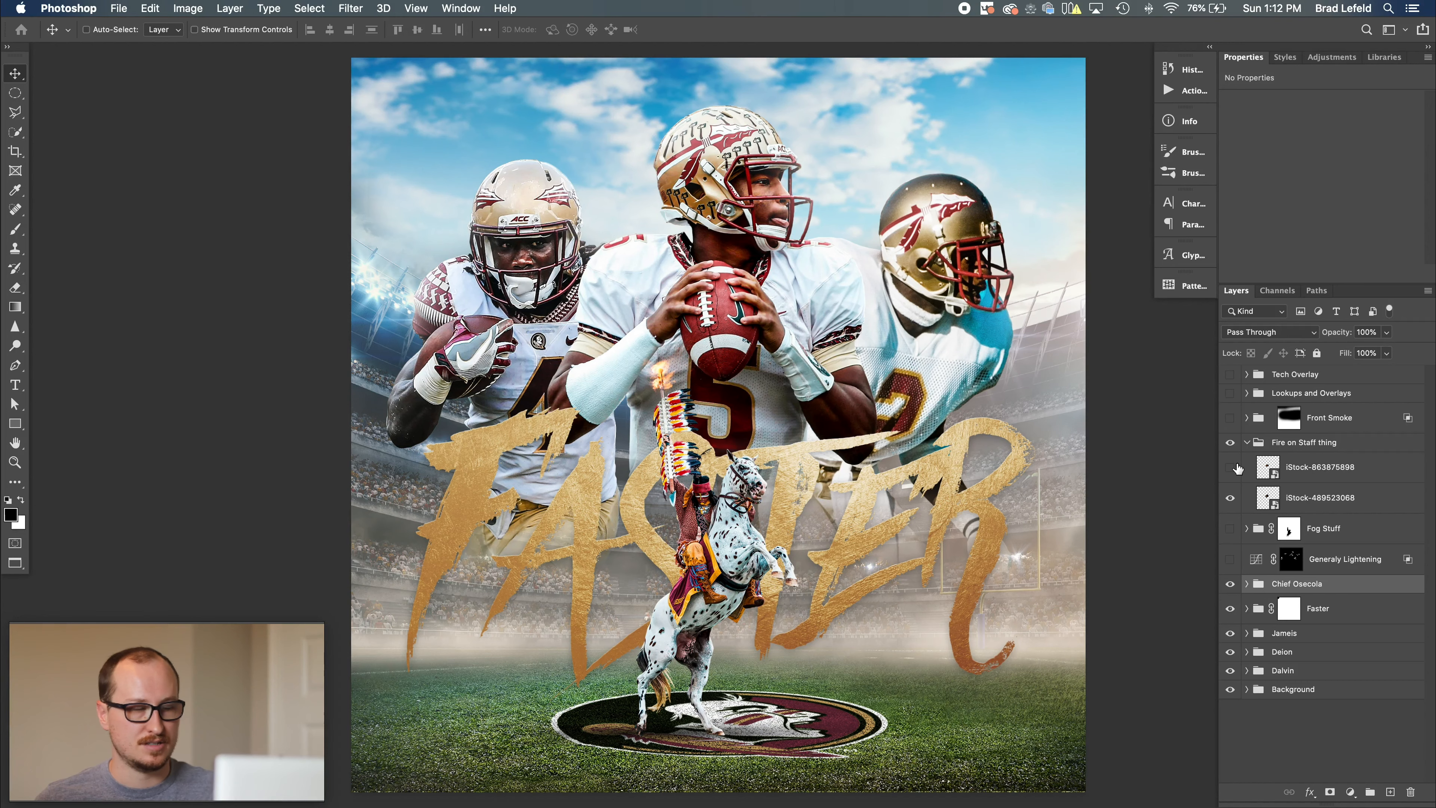
# Inspect the source images of iStock-489523068 and iStock-863875898, showing iStock-863875898 again on the poster.
pyautogui.doubleClick(1264, 497)
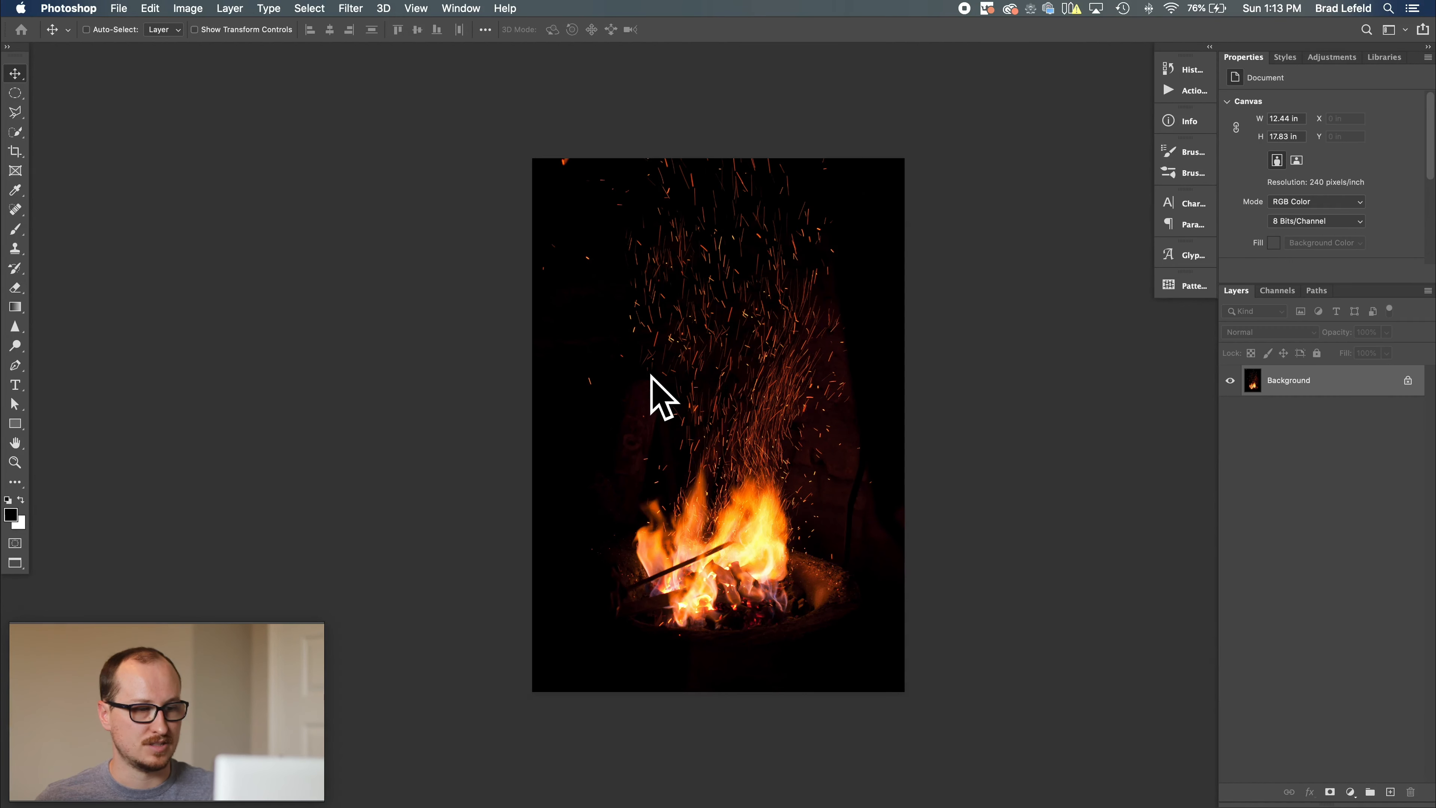
pyautogui.press('super+w')
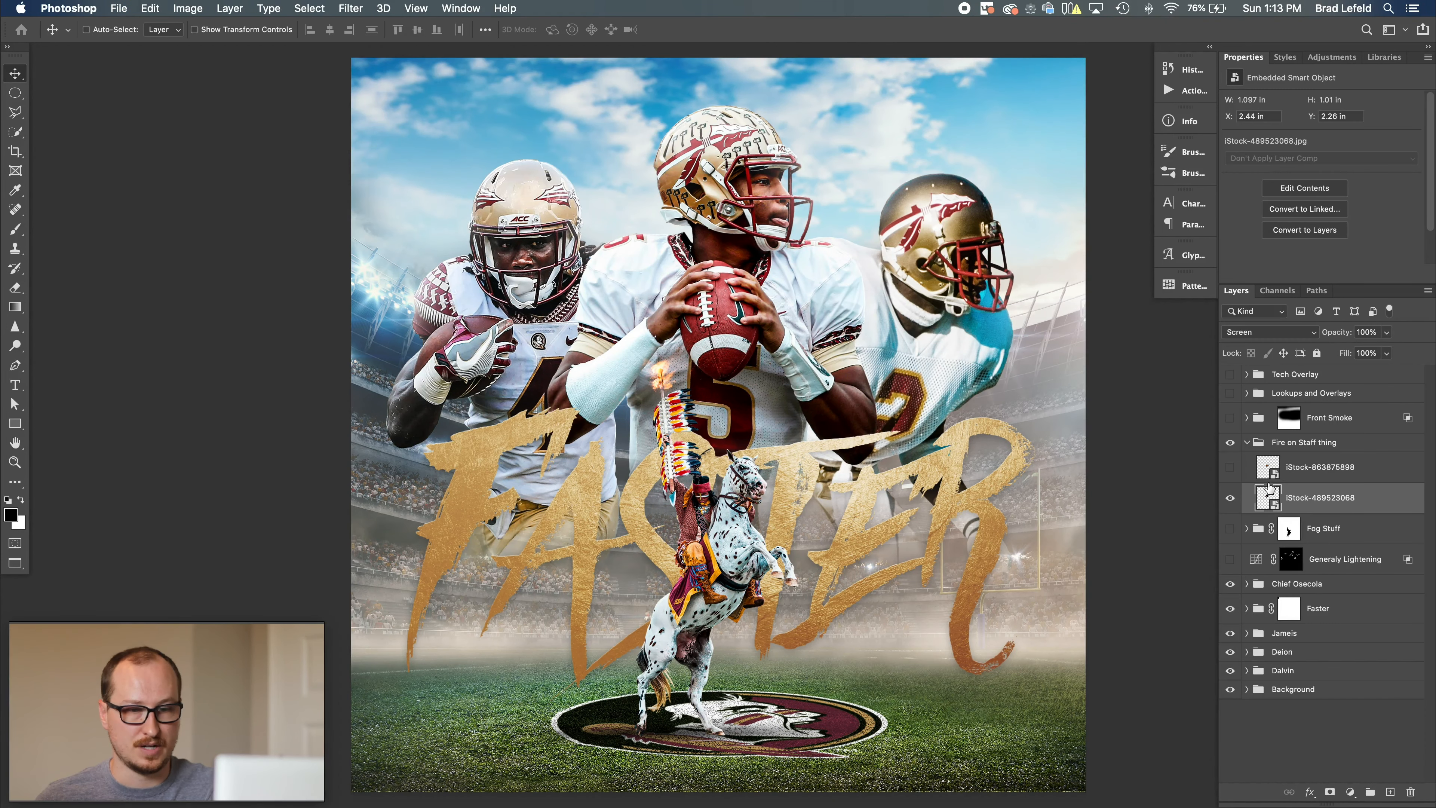
pyautogui.click(1230, 467)
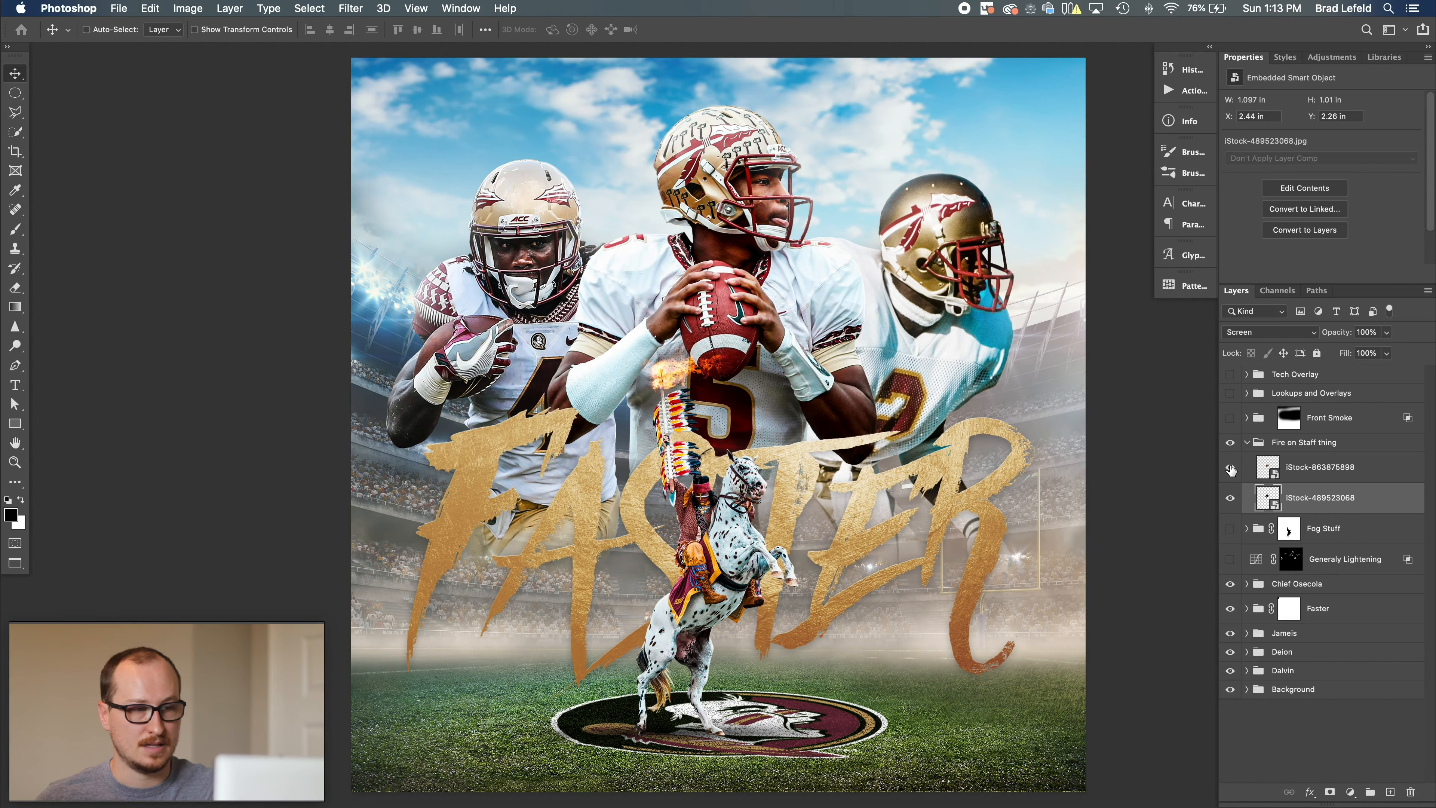
pyautogui.doubleClick(1266, 467)
pyautogui.press('super+w')
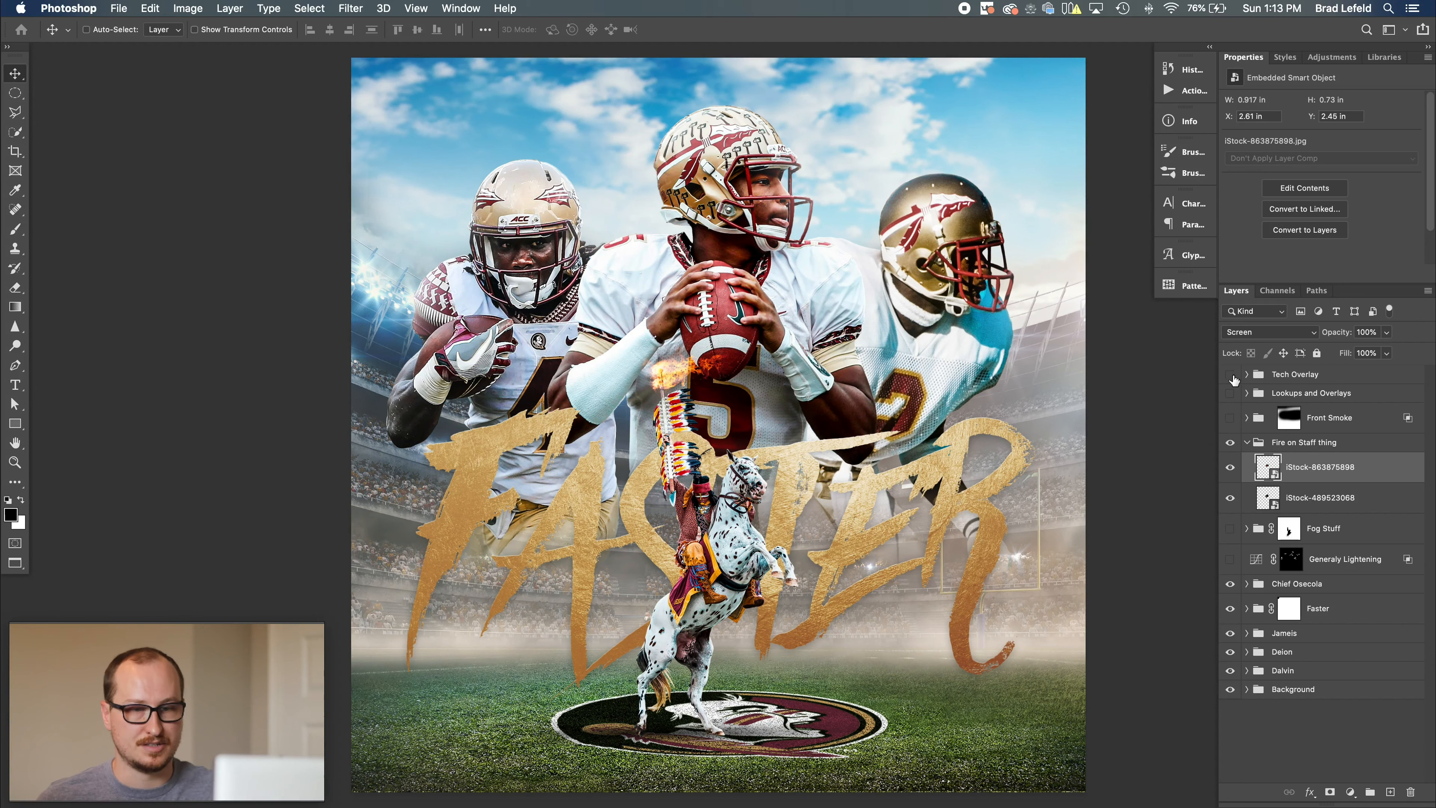
# Select the Generaly Lightening curves layer, compare the poster with and without it, and leave it shown.
pyautogui.click(1316, 569)
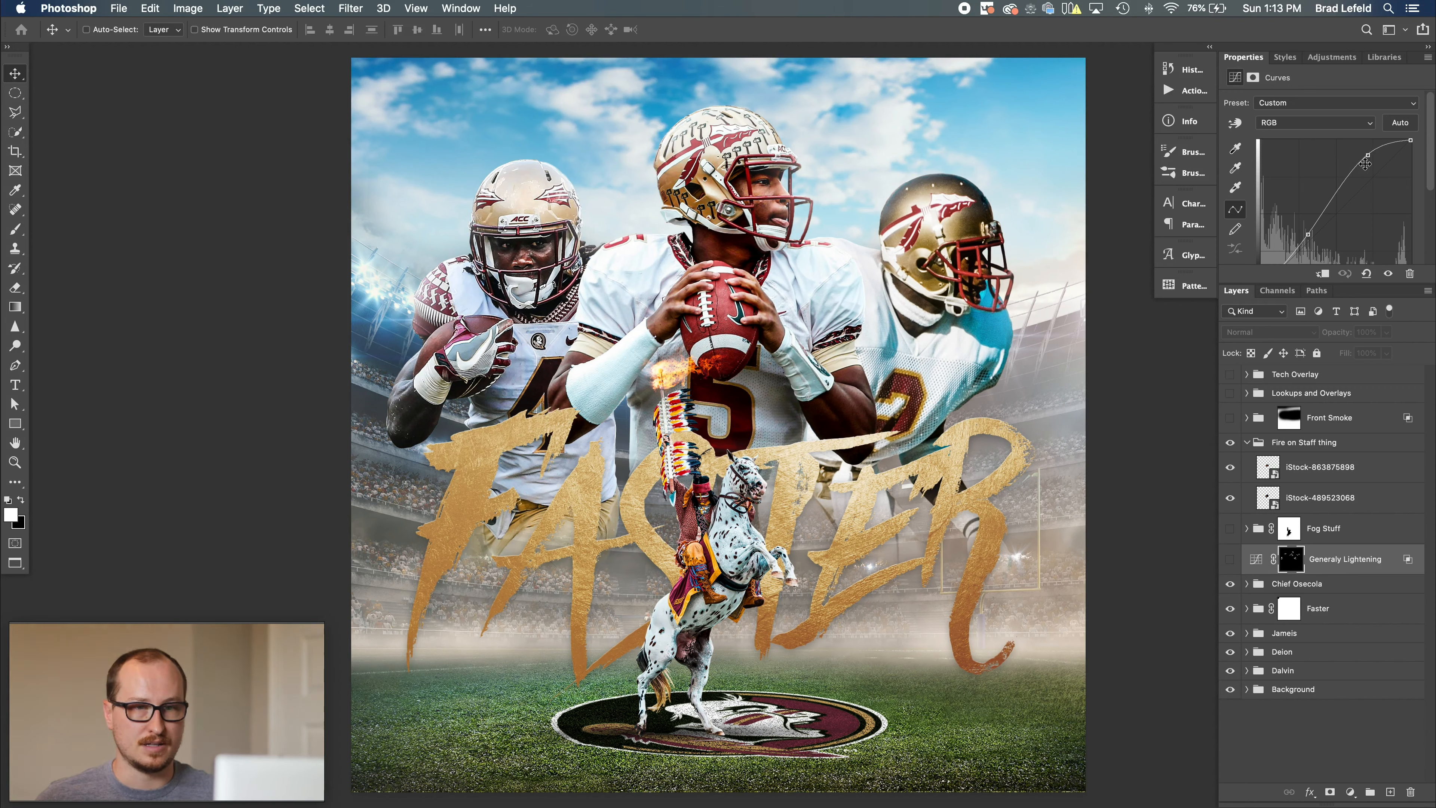
pyautogui.click(1230, 559)
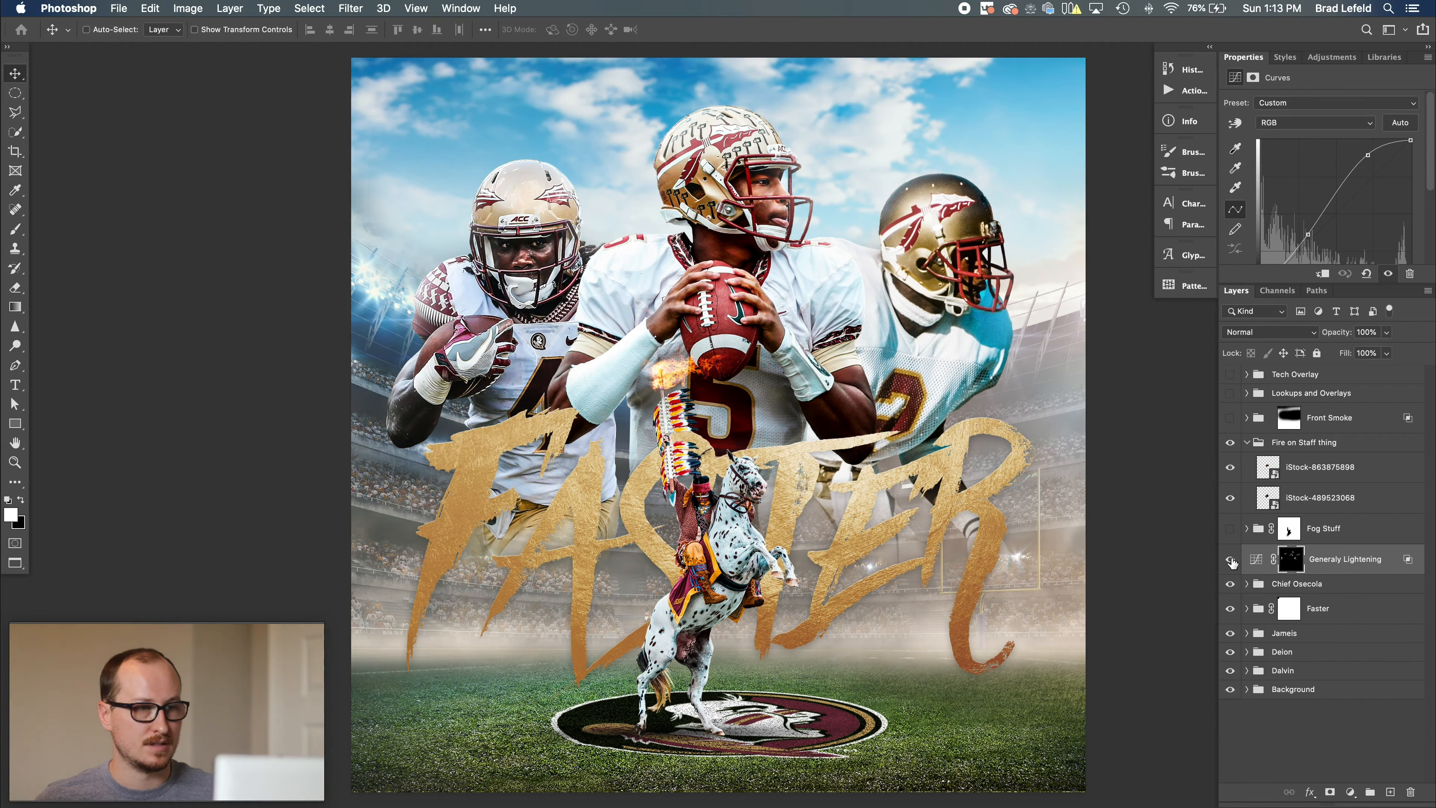
pyautogui.click(1230, 559)
pyautogui.click(1230, 558)
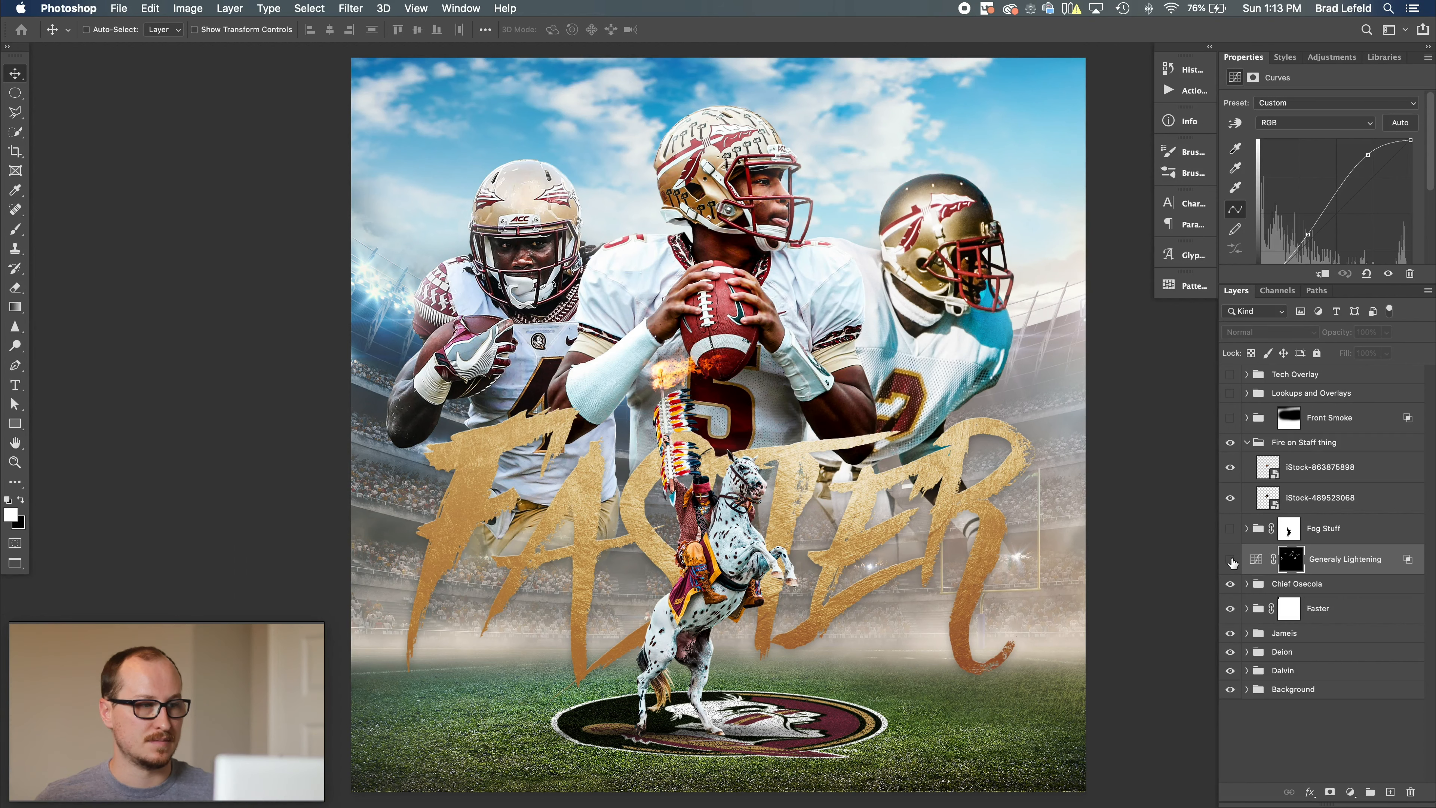
pyautogui.click(1230, 558)
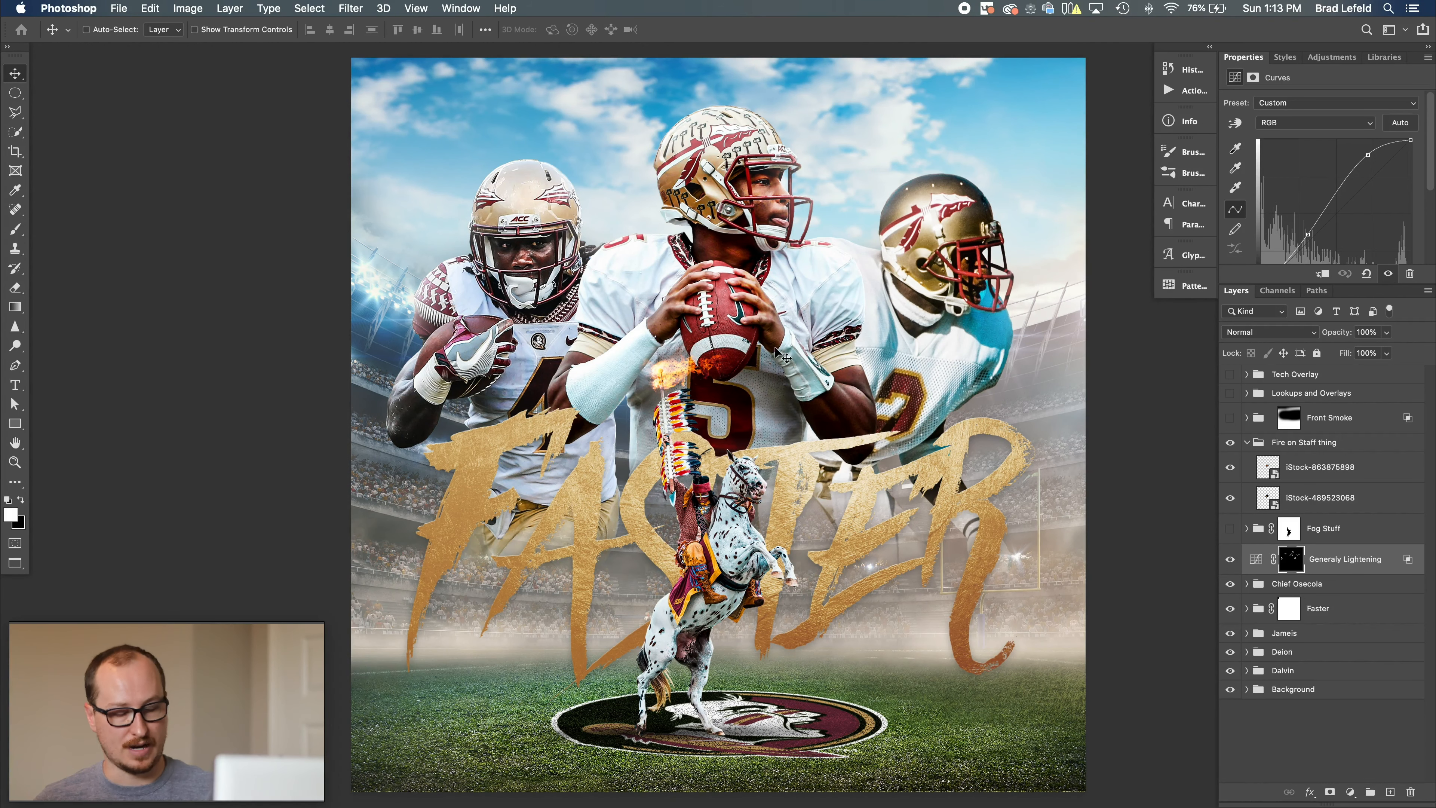
# Show and expand the Fog Stuff group with its layer mask disabled and Levels 3 inside it hidden.
pyautogui.click(1246, 528)
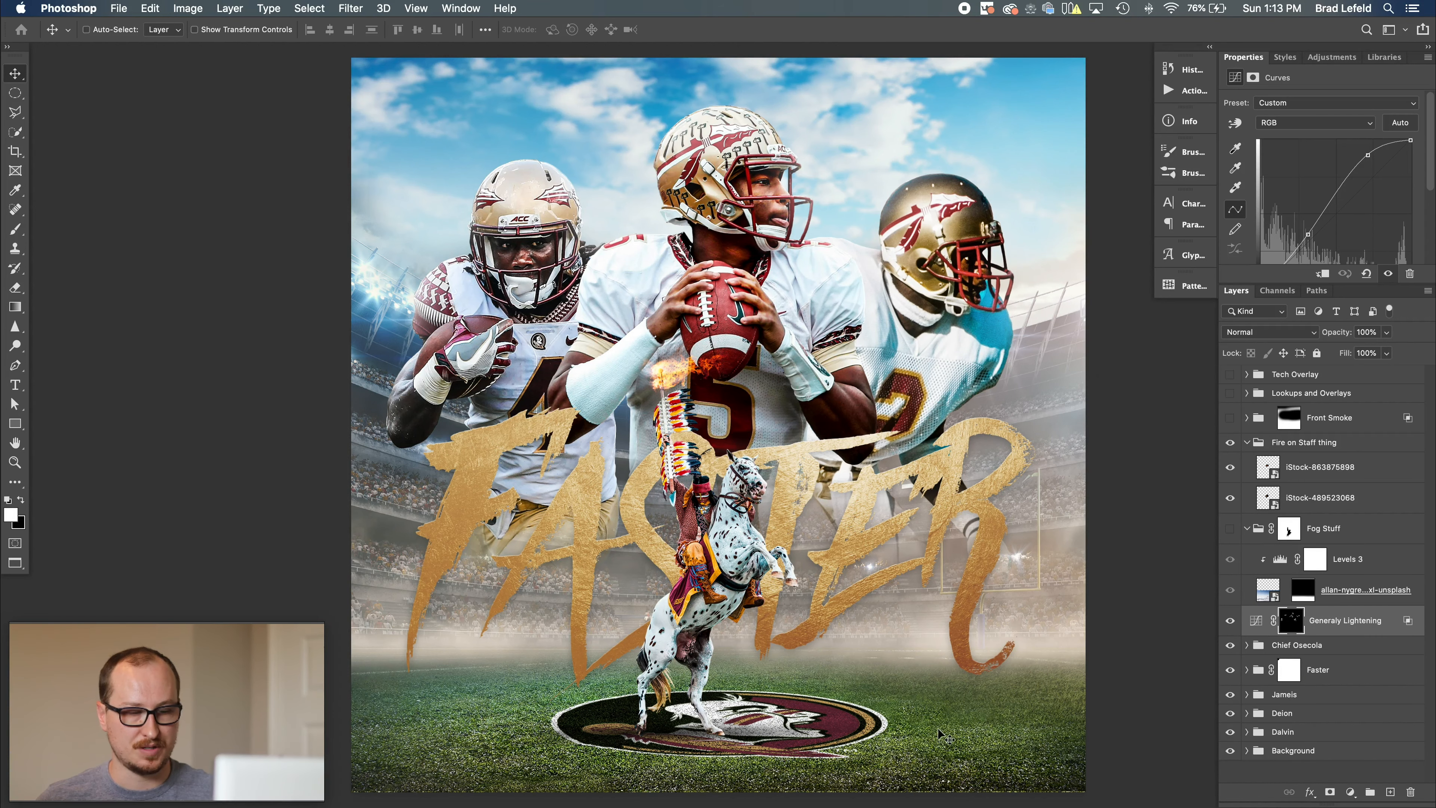
pyautogui.click(1229, 529)
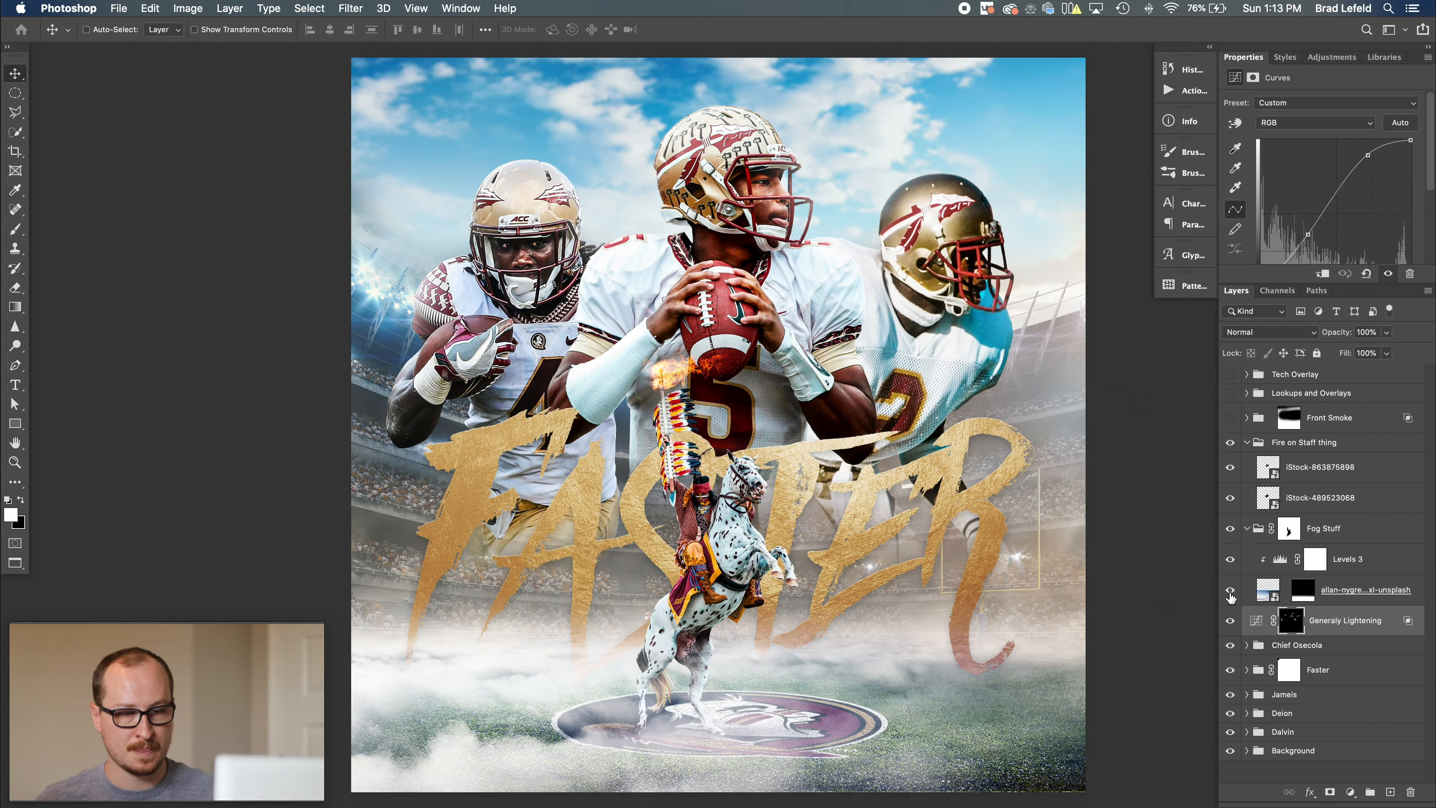
pyautogui.rightClick(1295, 531)
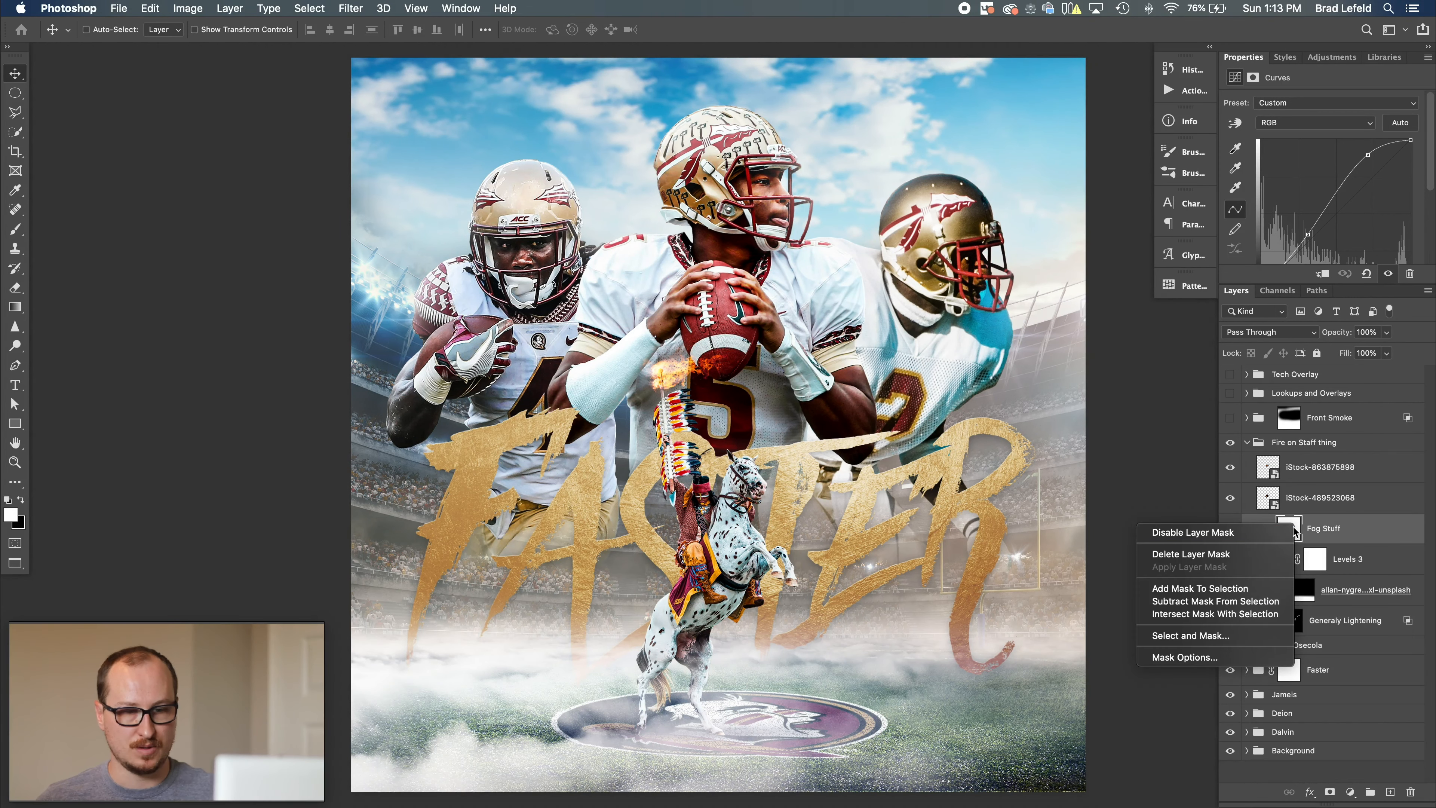
pyautogui.click(1243, 533)
pyautogui.click(1232, 560)
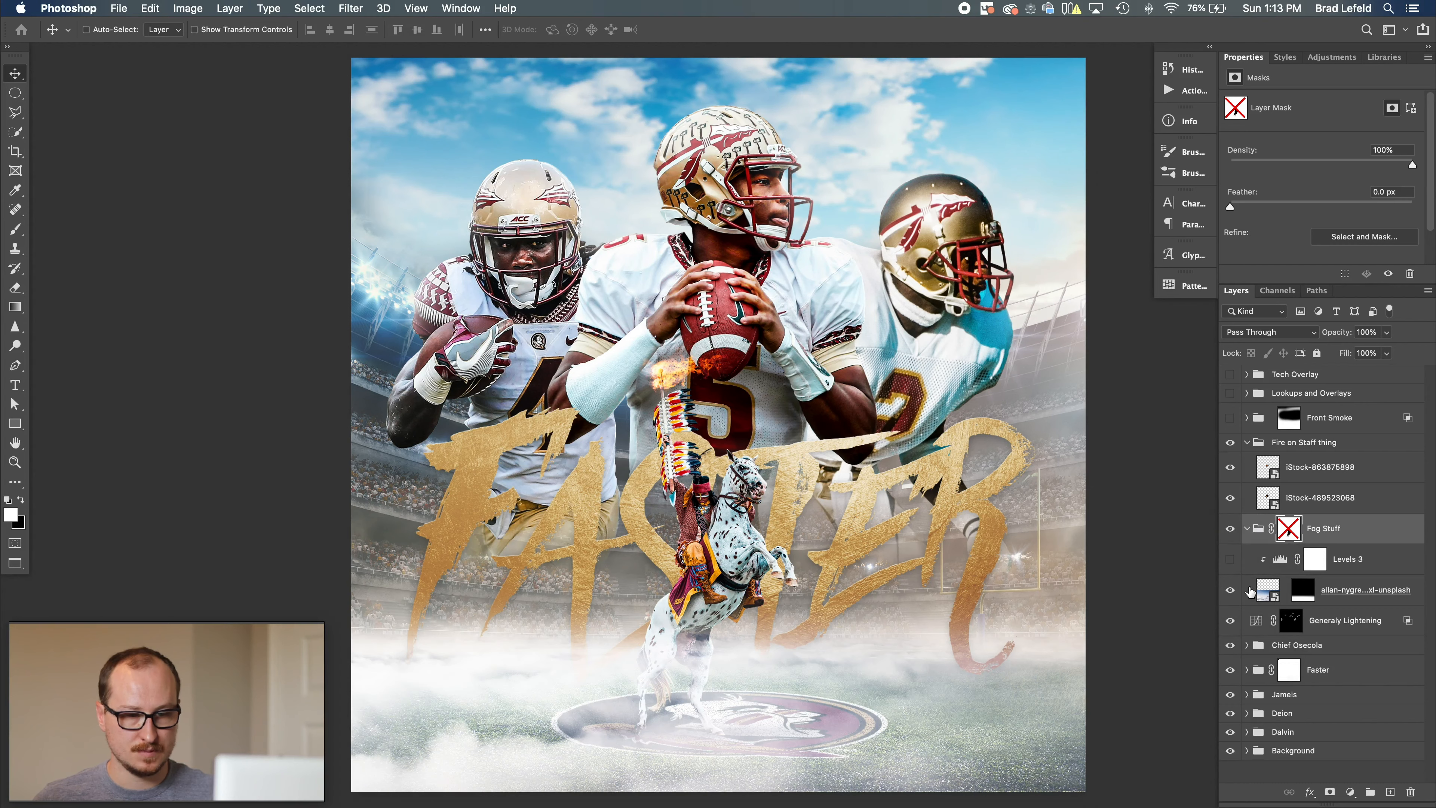
# Inspect the source image of the Unsplash cloud layer in the Fog Stuff group and return to the poster.
pyautogui.doubleClick(1267, 589)
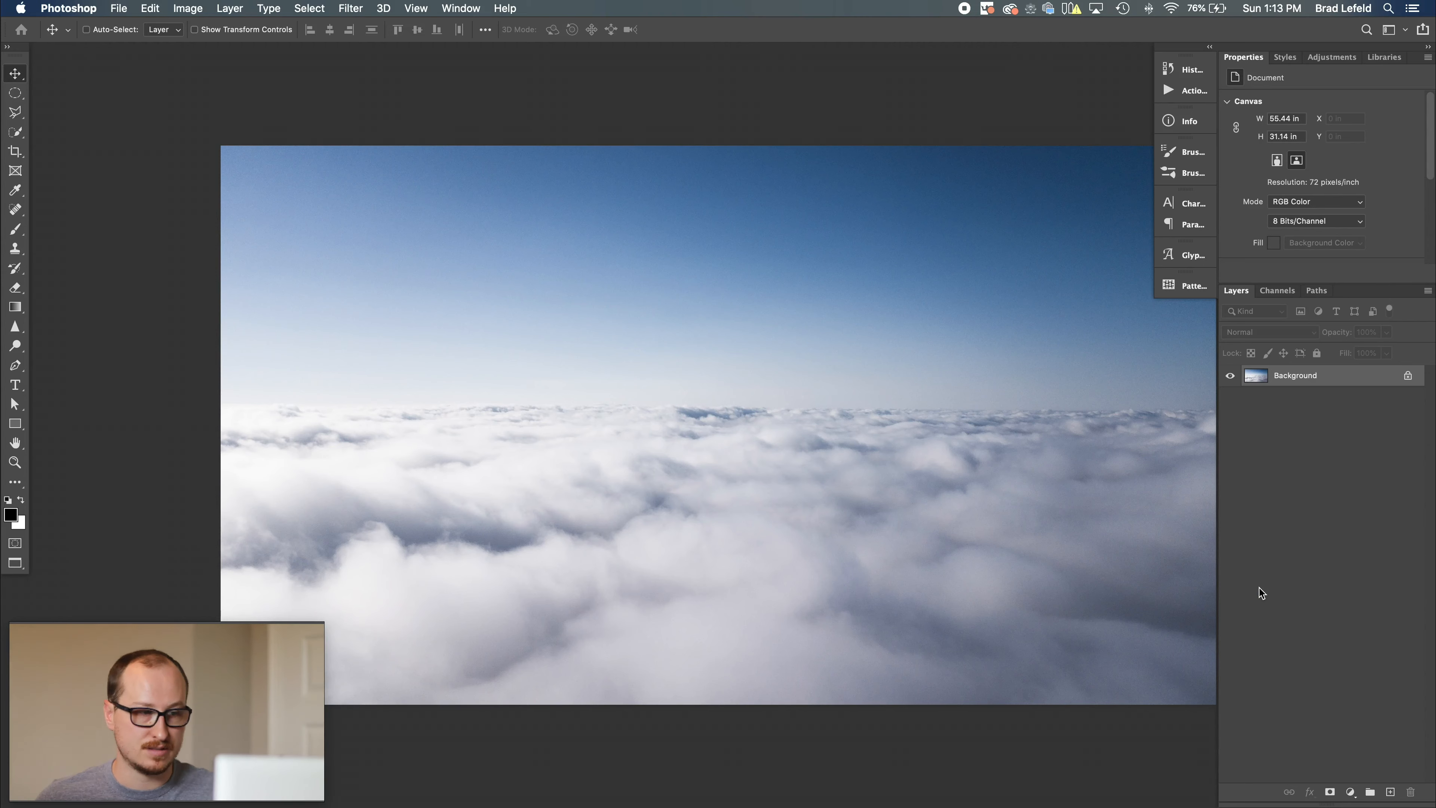
pyautogui.press('super')
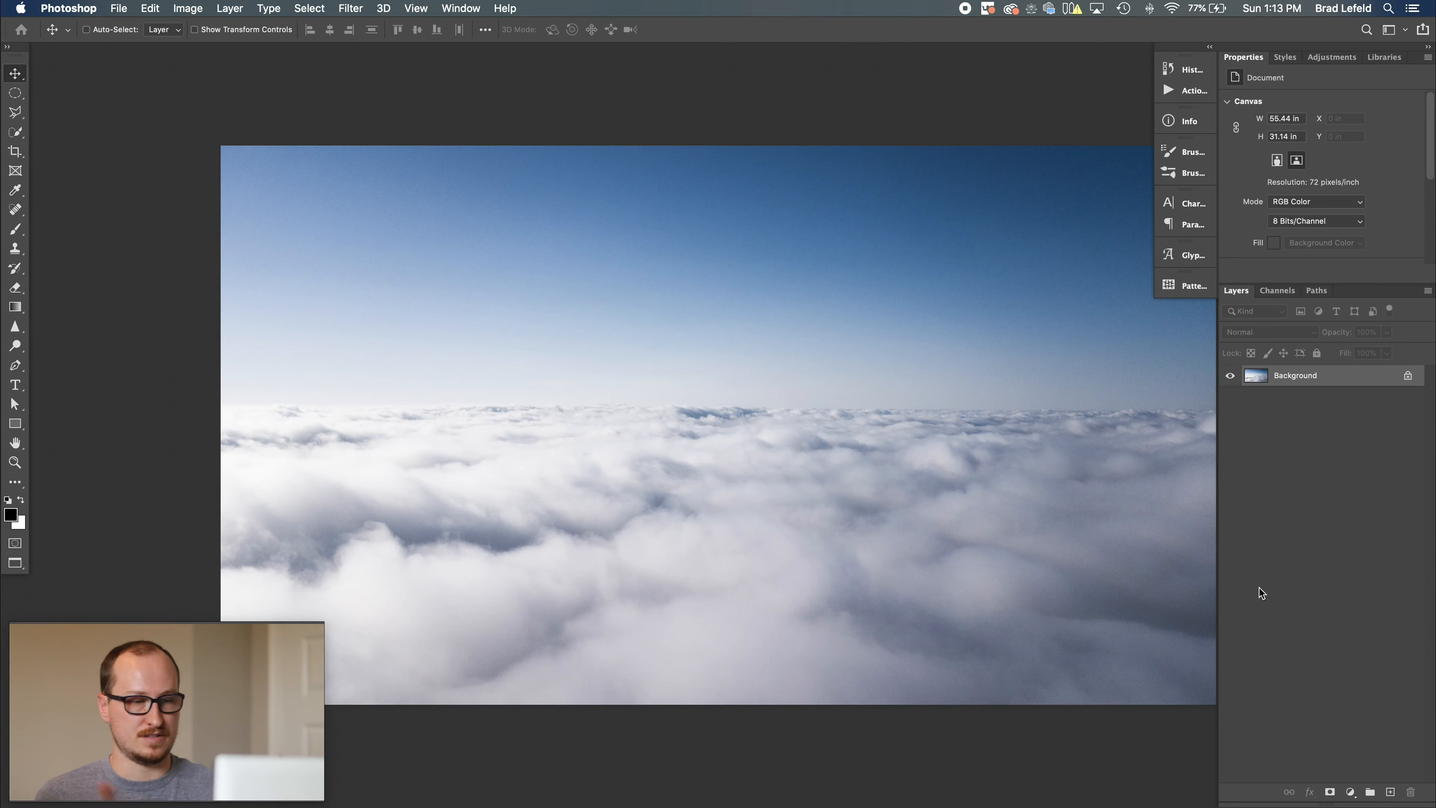
pyautogui.press('super+w')
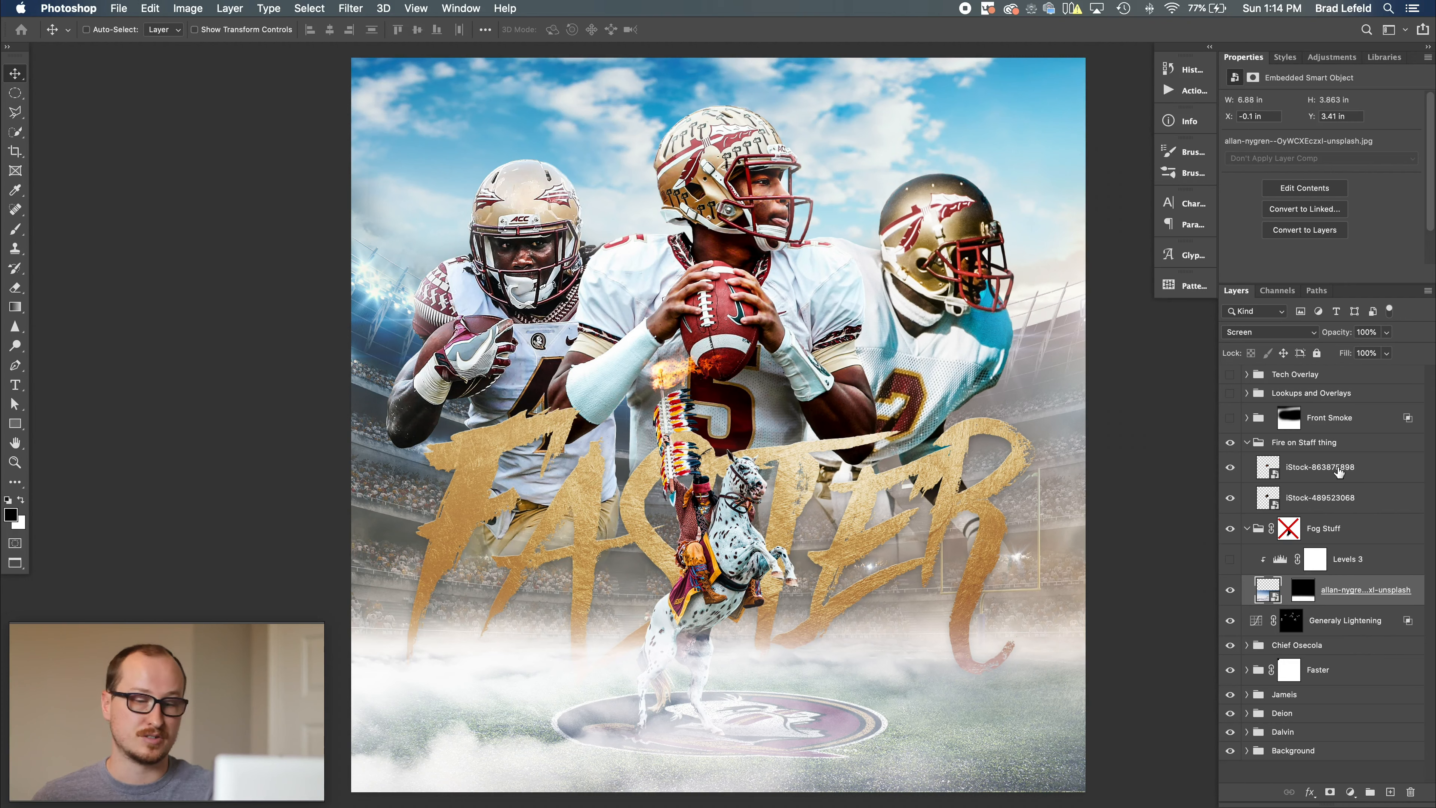
# Show the Levels 3 adjustment on the fog and re-enable the Fog Stuff group's layer mask.
pyautogui.click(1278, 559)
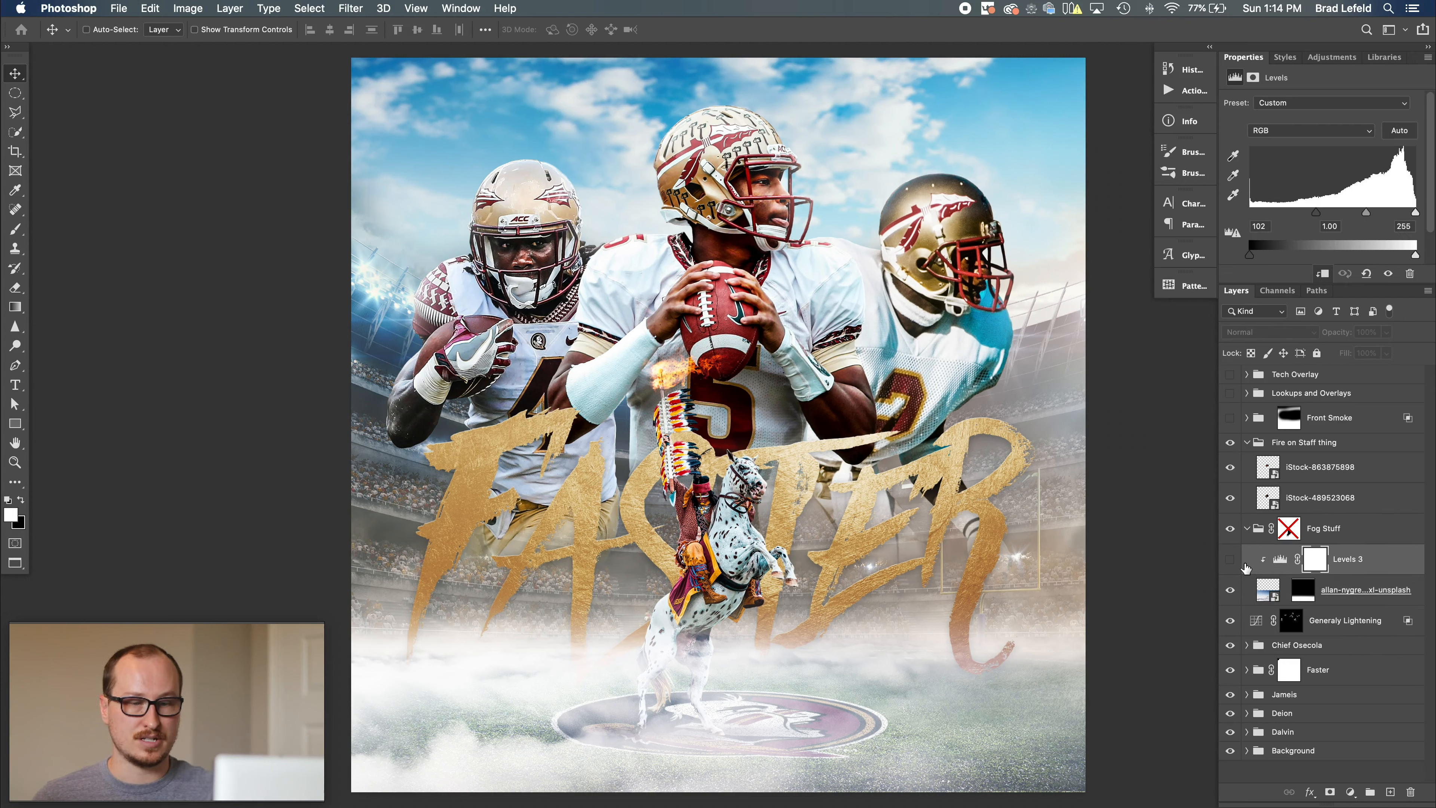
pyautogui.click(1230, 559)
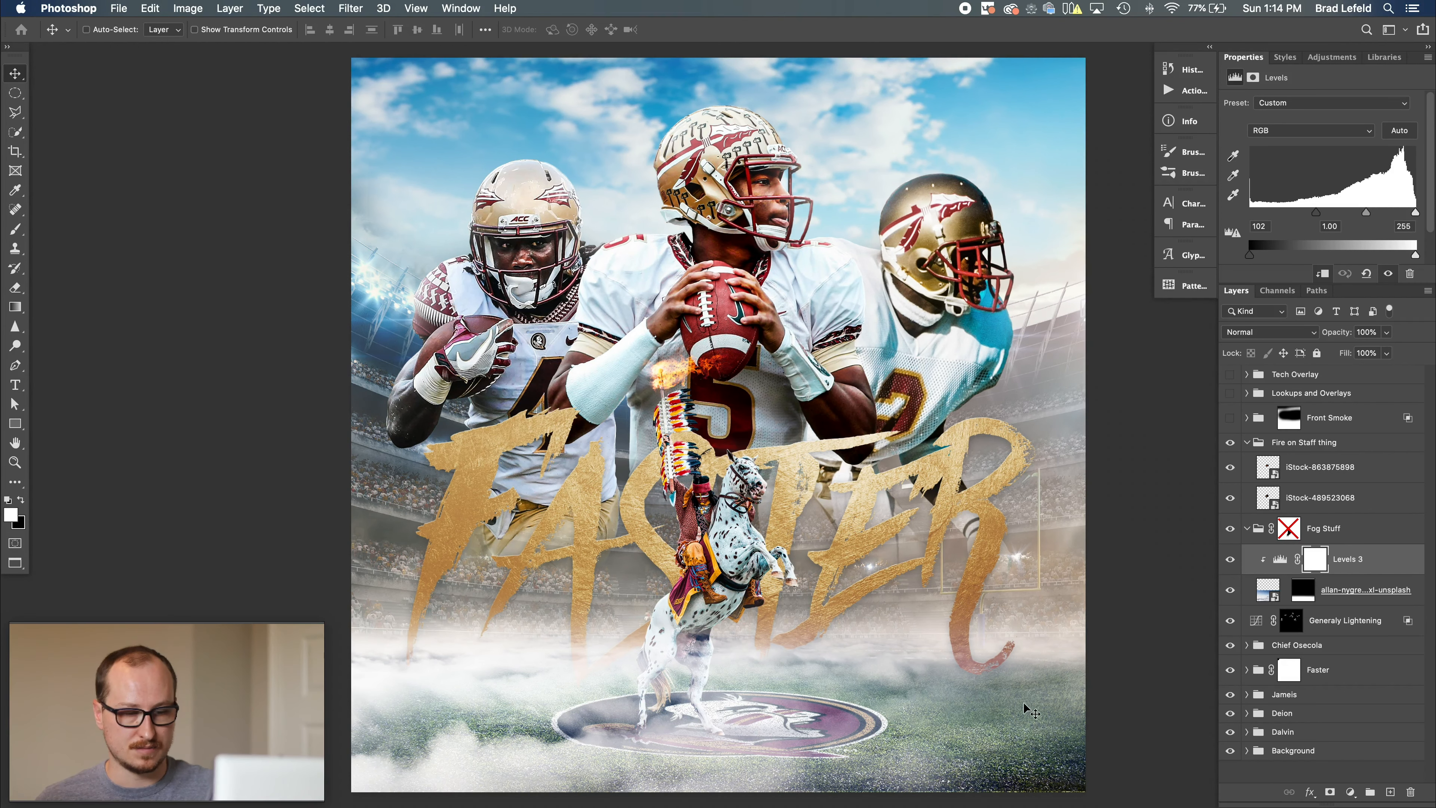
pyautogui.keyDown('shift'); pyautogui.click(1290, 528); pyautogui.keyUp('shift')
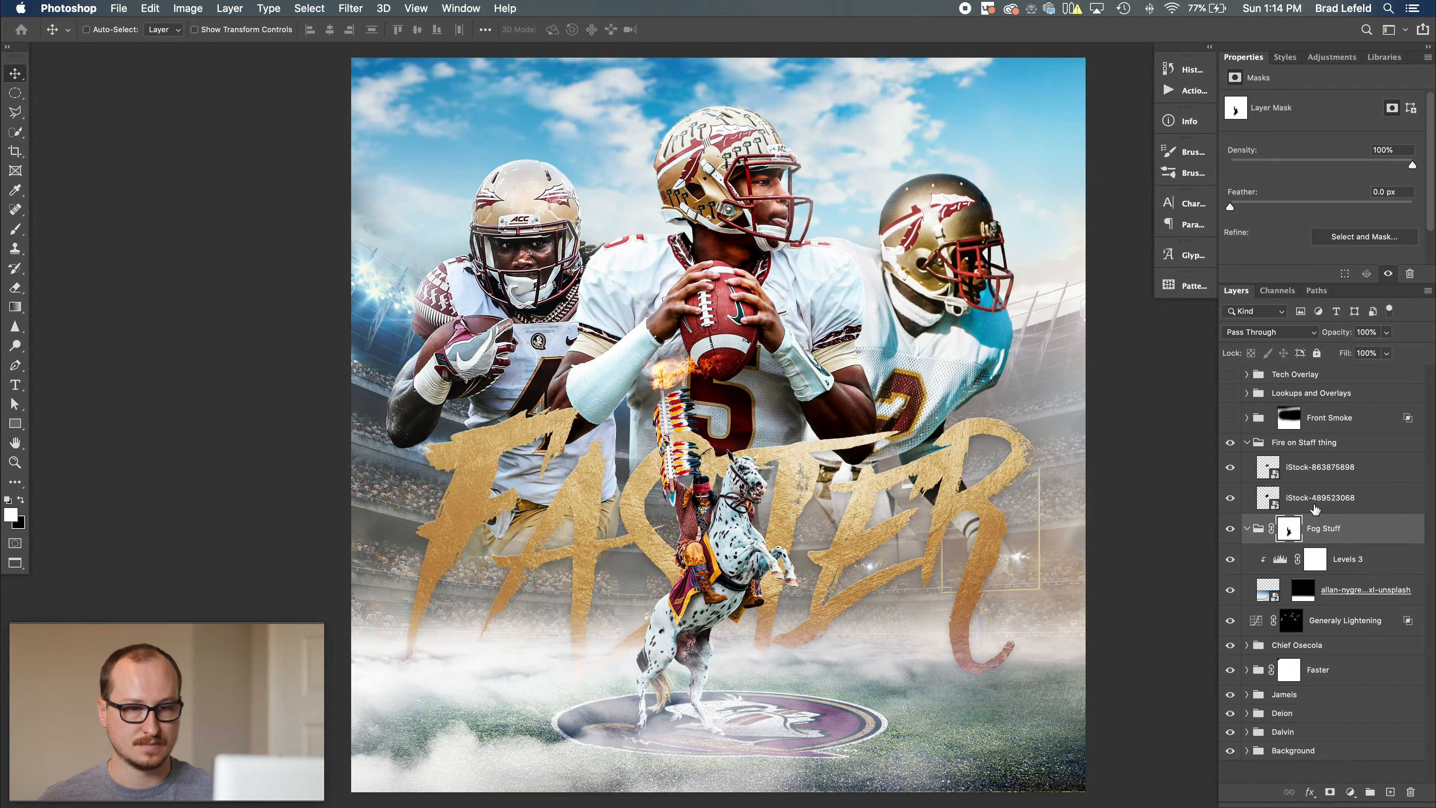
# Show and expand the Front Smoke group, and hide all six layers inside it.
pyautogui.click(1247, 419)
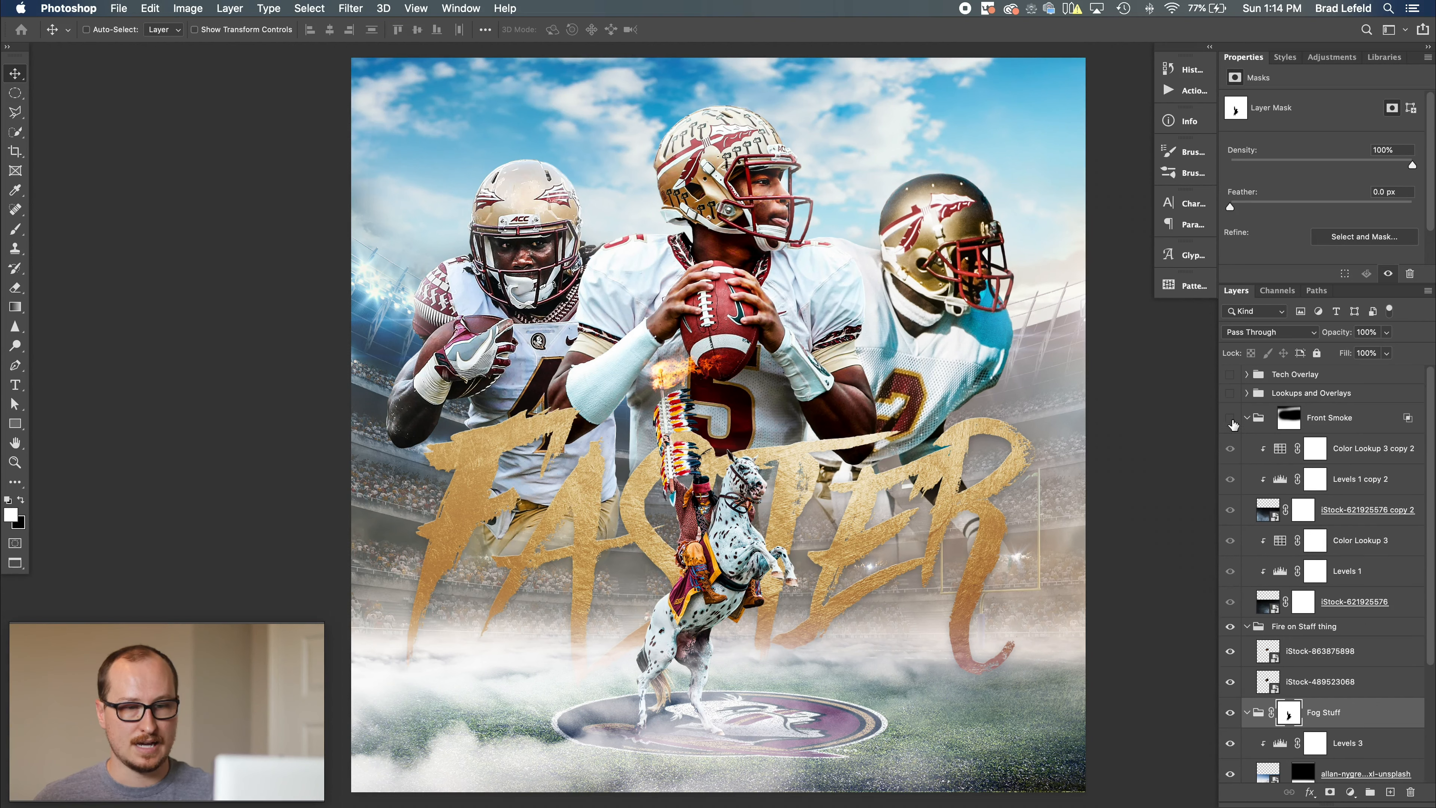
pyautogui.click(1230, 418)
pyautogui.moveTo(1229, 448); pyautogui.dragTo(1227, 602)
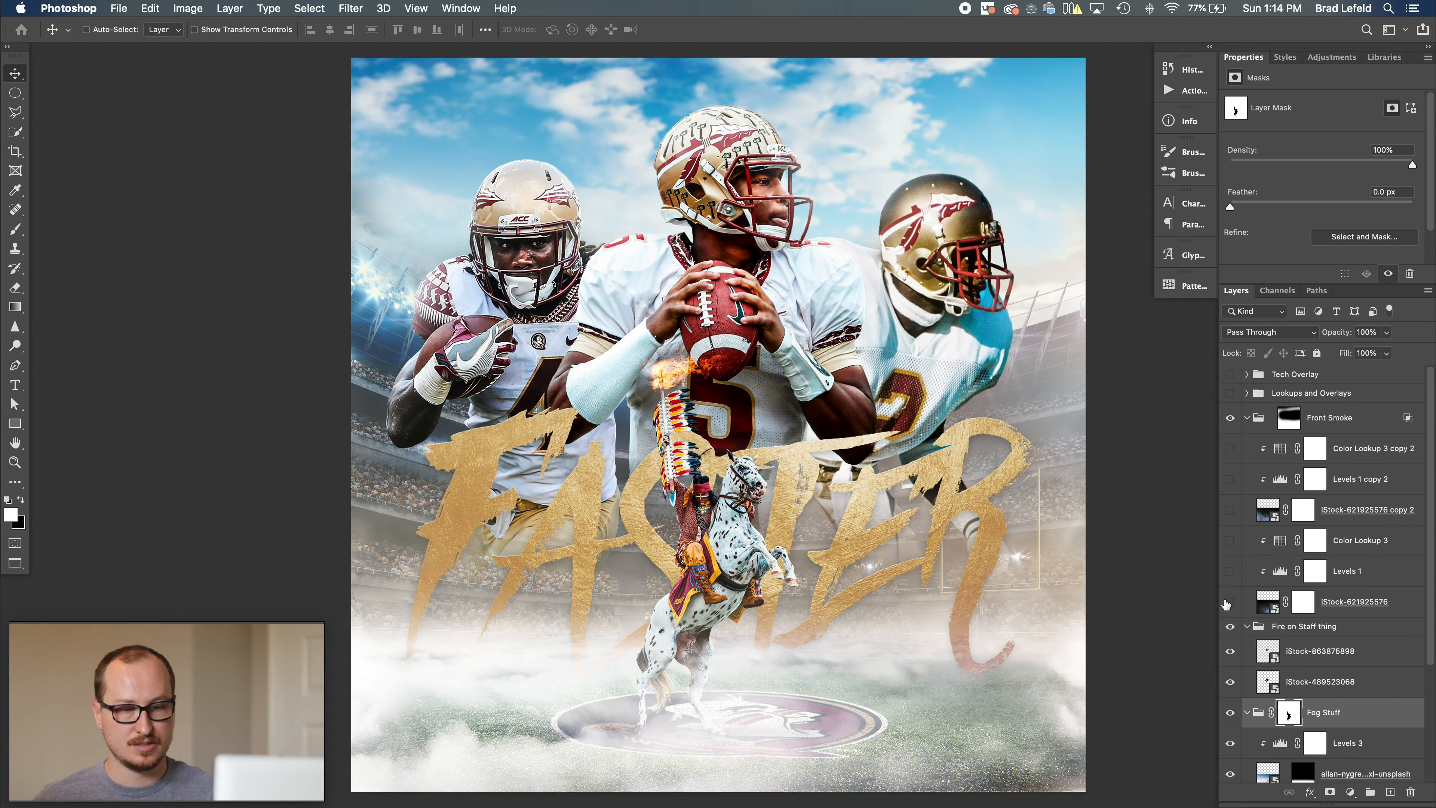
# Show iStock-621925576 and iStock-621925576 copy 2 in Front Smoke, along with their Levels 1 and Levels 1 copy 2 adjustments.
pyautogui.click(1231, 604)
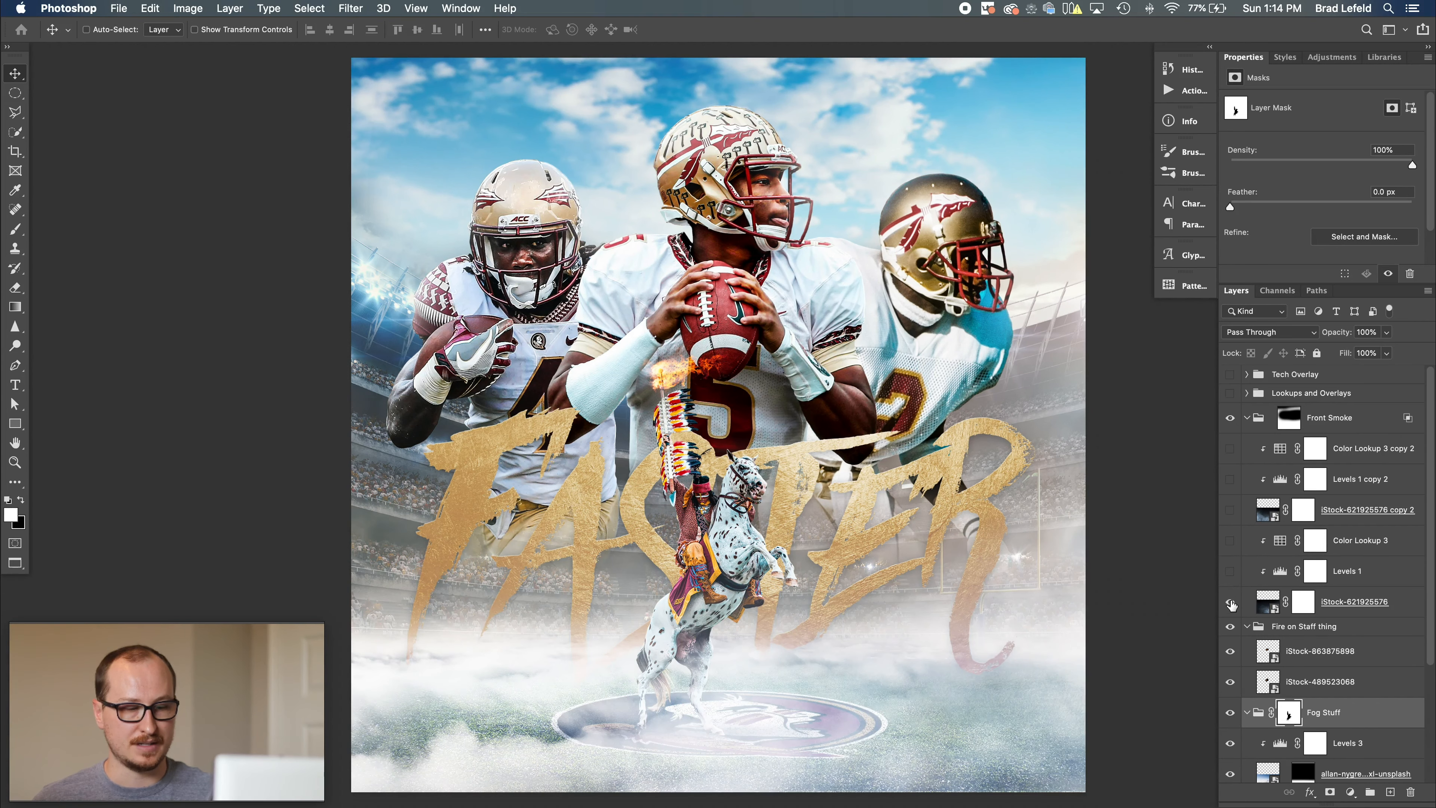
pyautogui.click(1230, 510)
pyautogui.click(1231, 571)
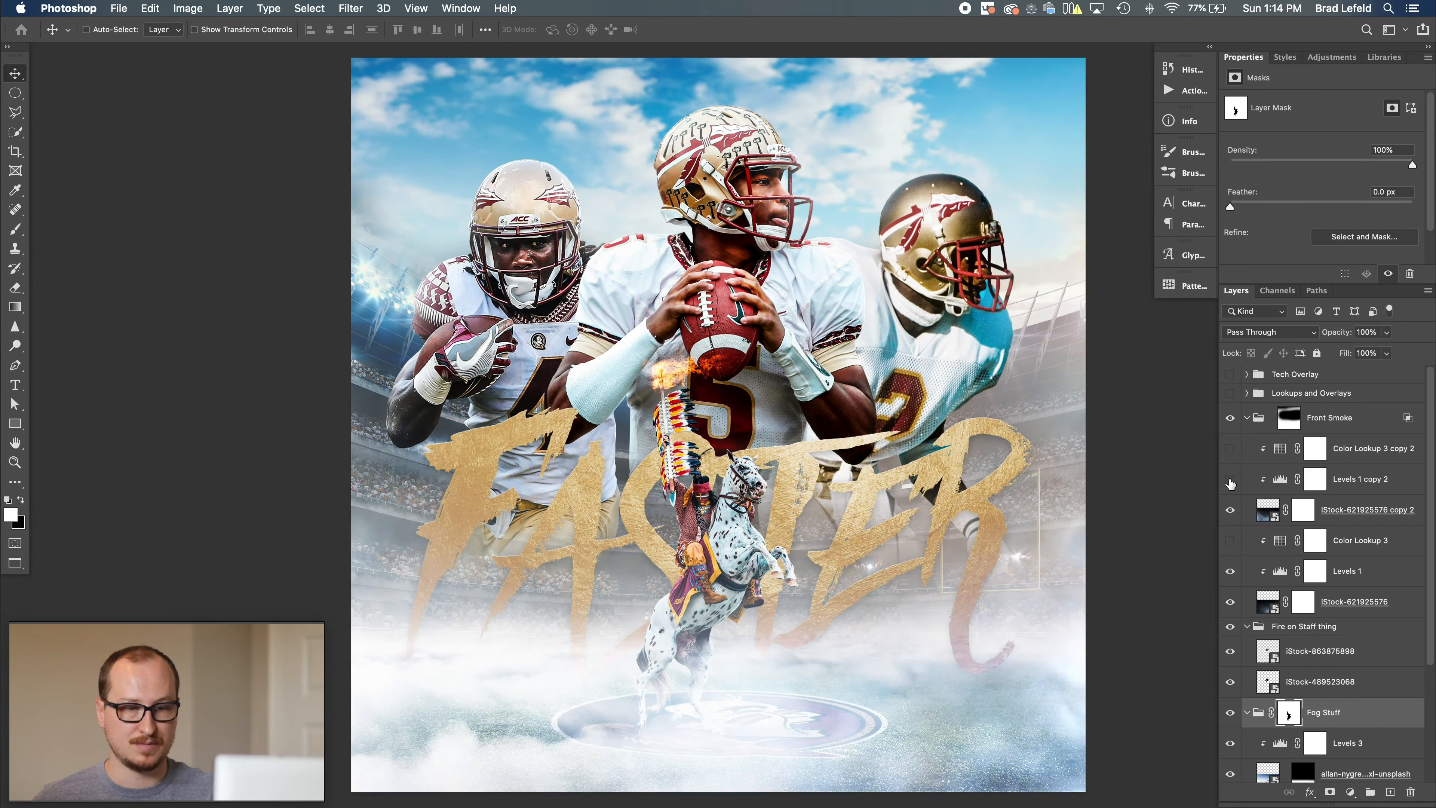
pyautogui.click(1230, 480)
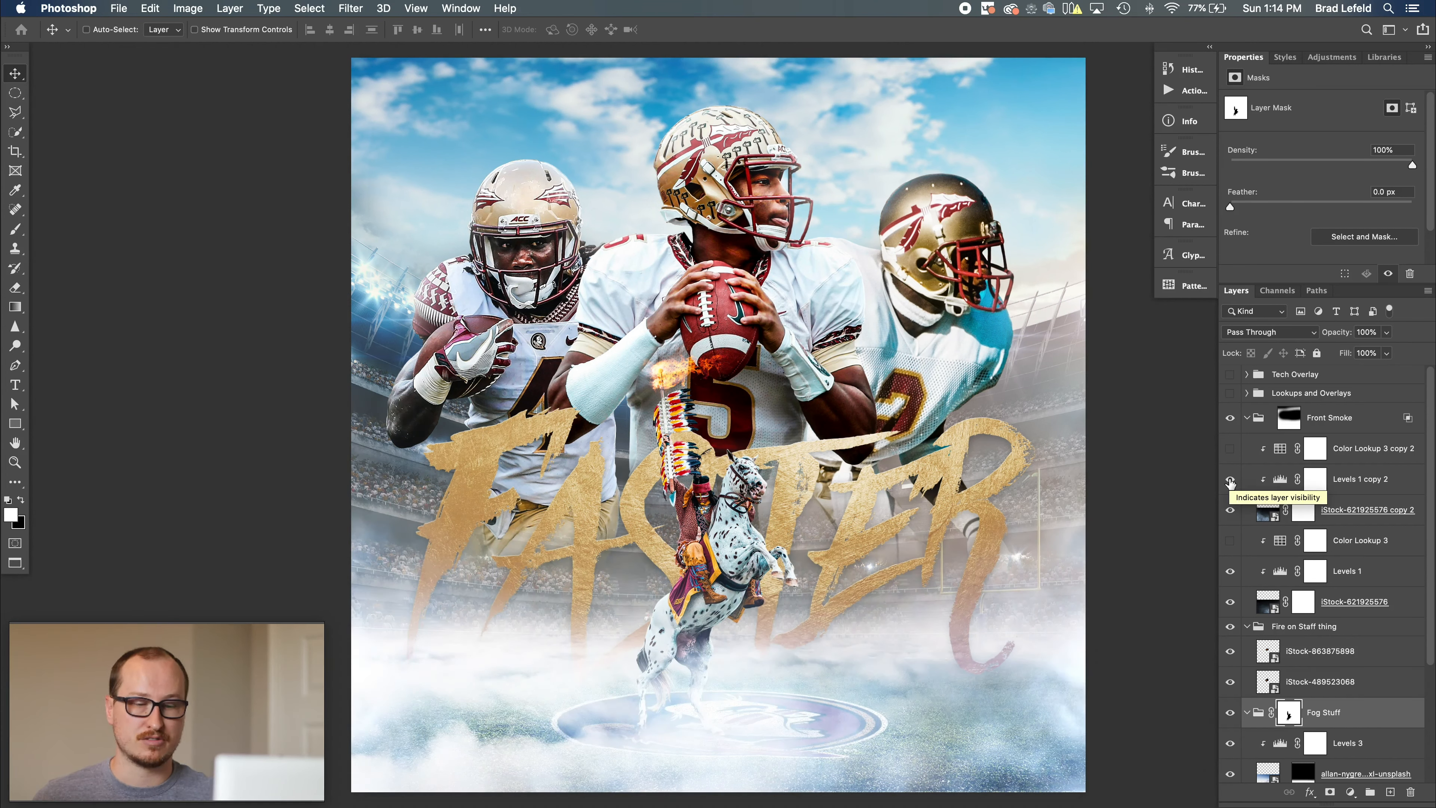
# Show Color Lookup 3 and Color Lookup 3 copy 2 on the smoke, and collapse the Front Smoke group.
pyautogui.click(1230, 541)
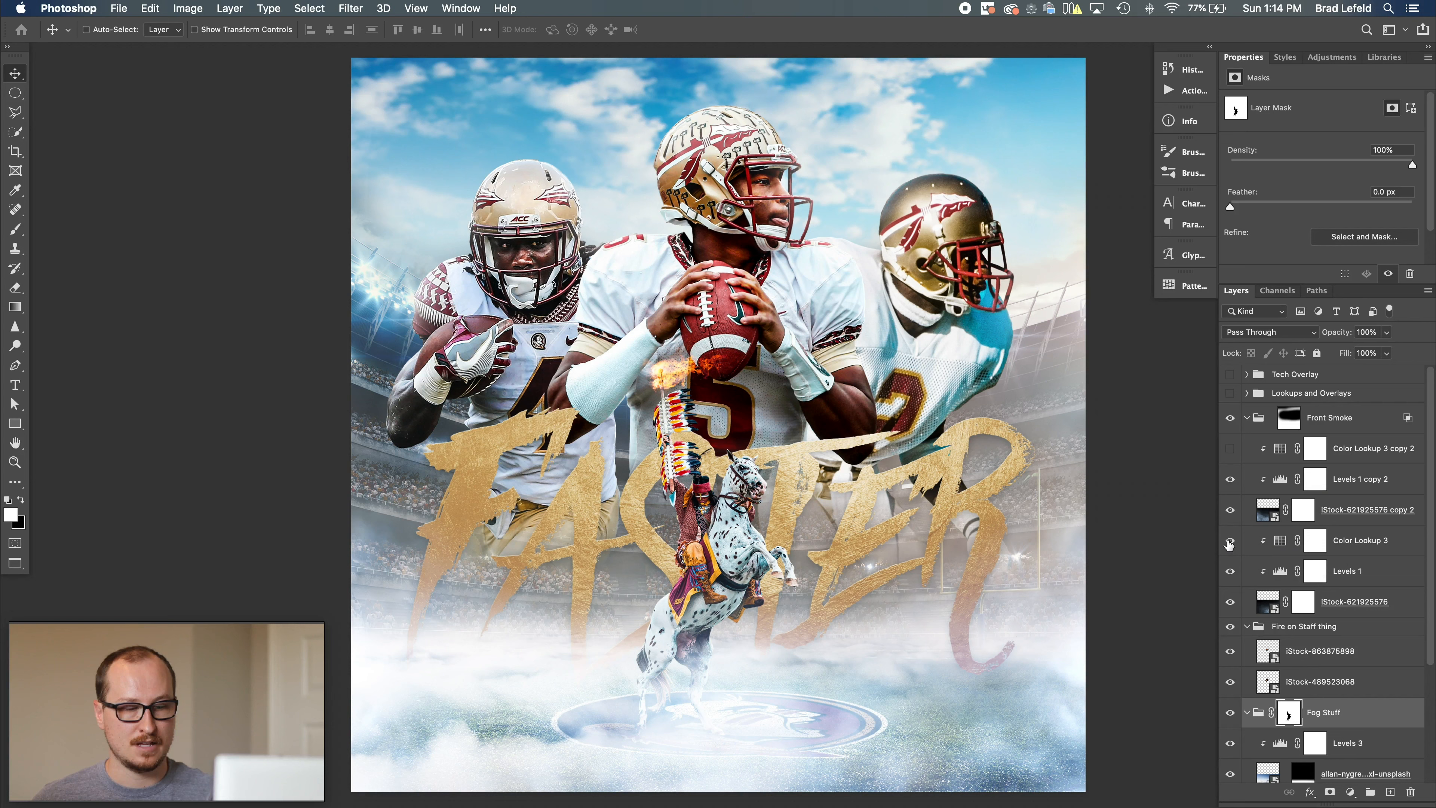
pyautogui.click(1230, 448)
pyautogui.click(1274, 451)
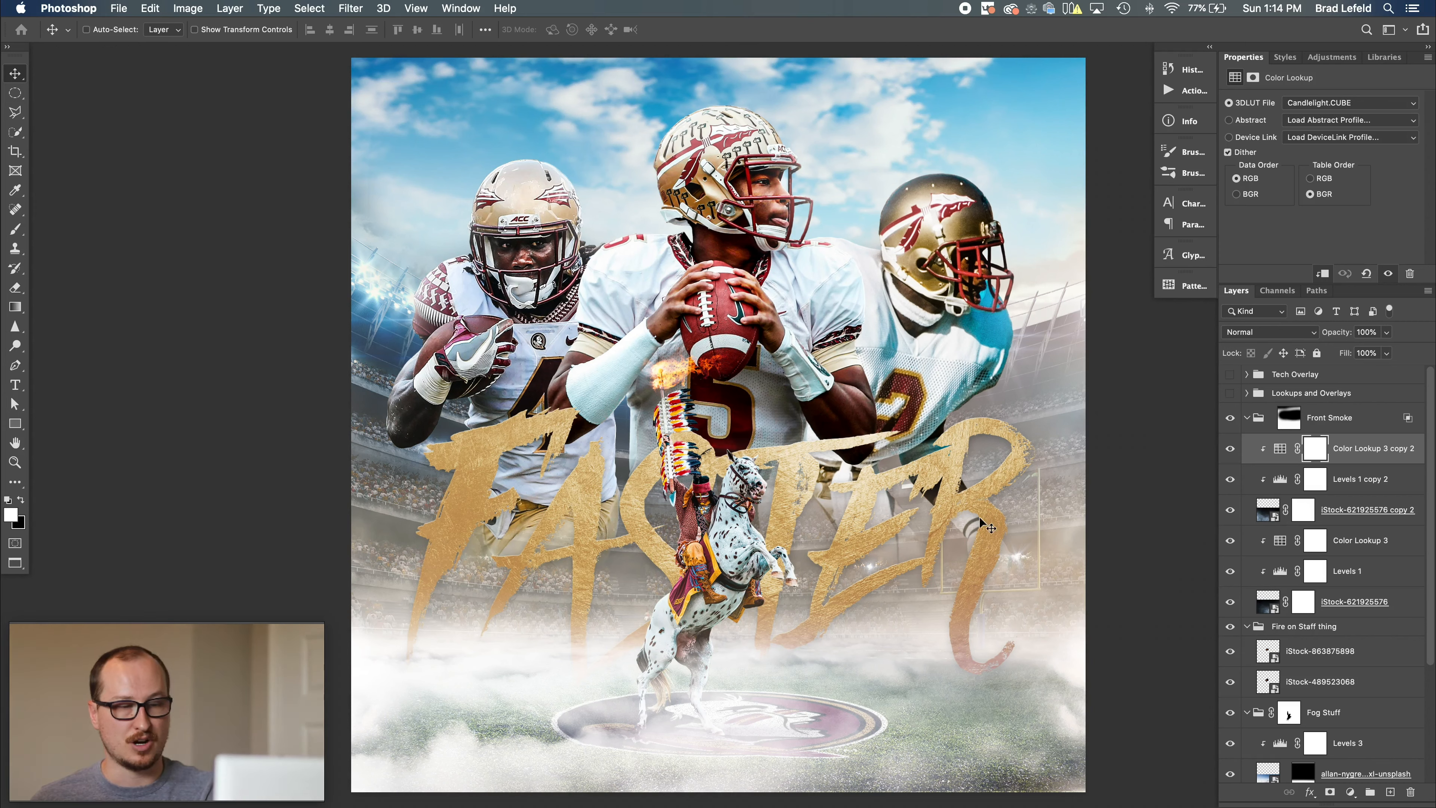
pyautogui.click(1247, 419)
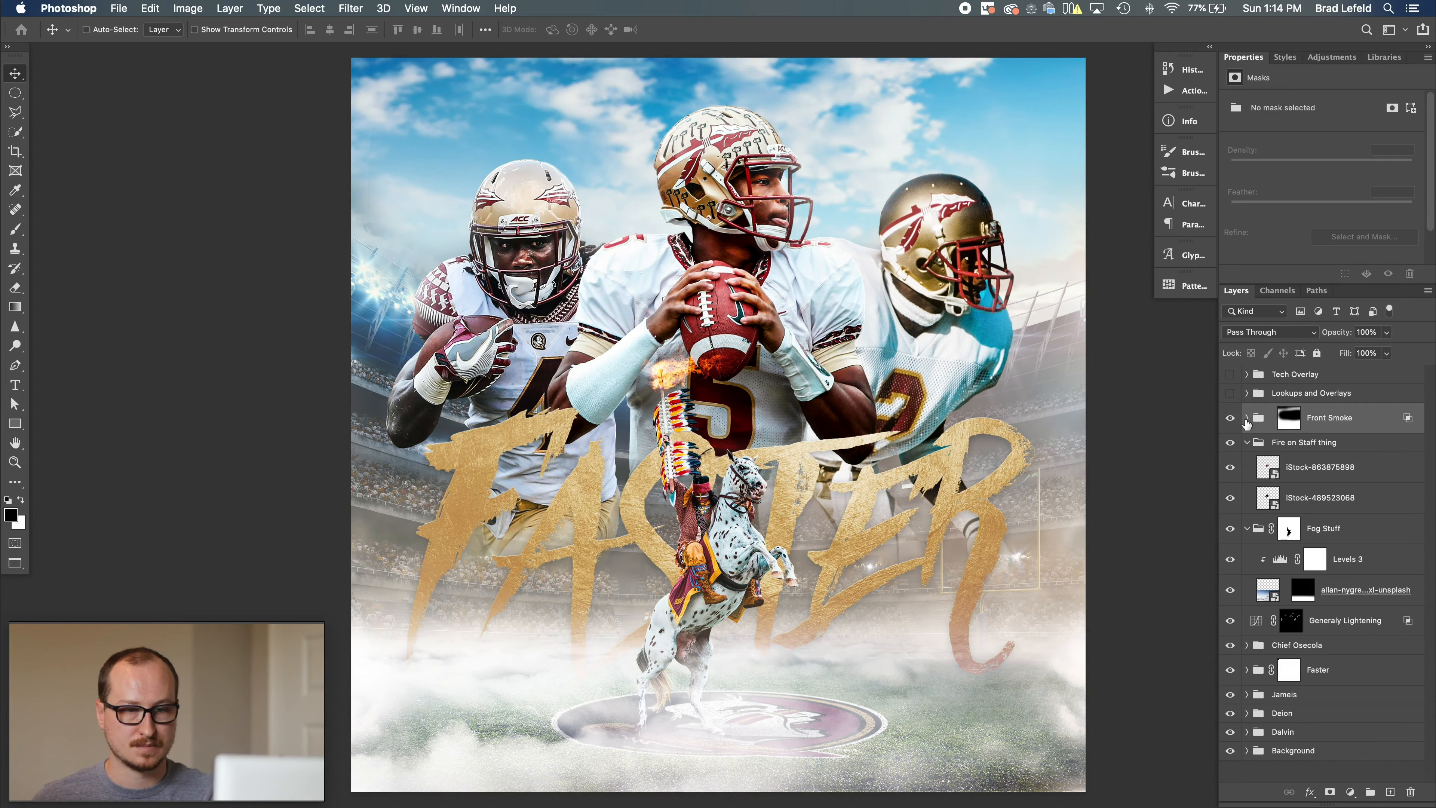
# Show and expand the Lookups and Overlays group, and hide all five layers inside it.
pyautogui.click(1246, 393)
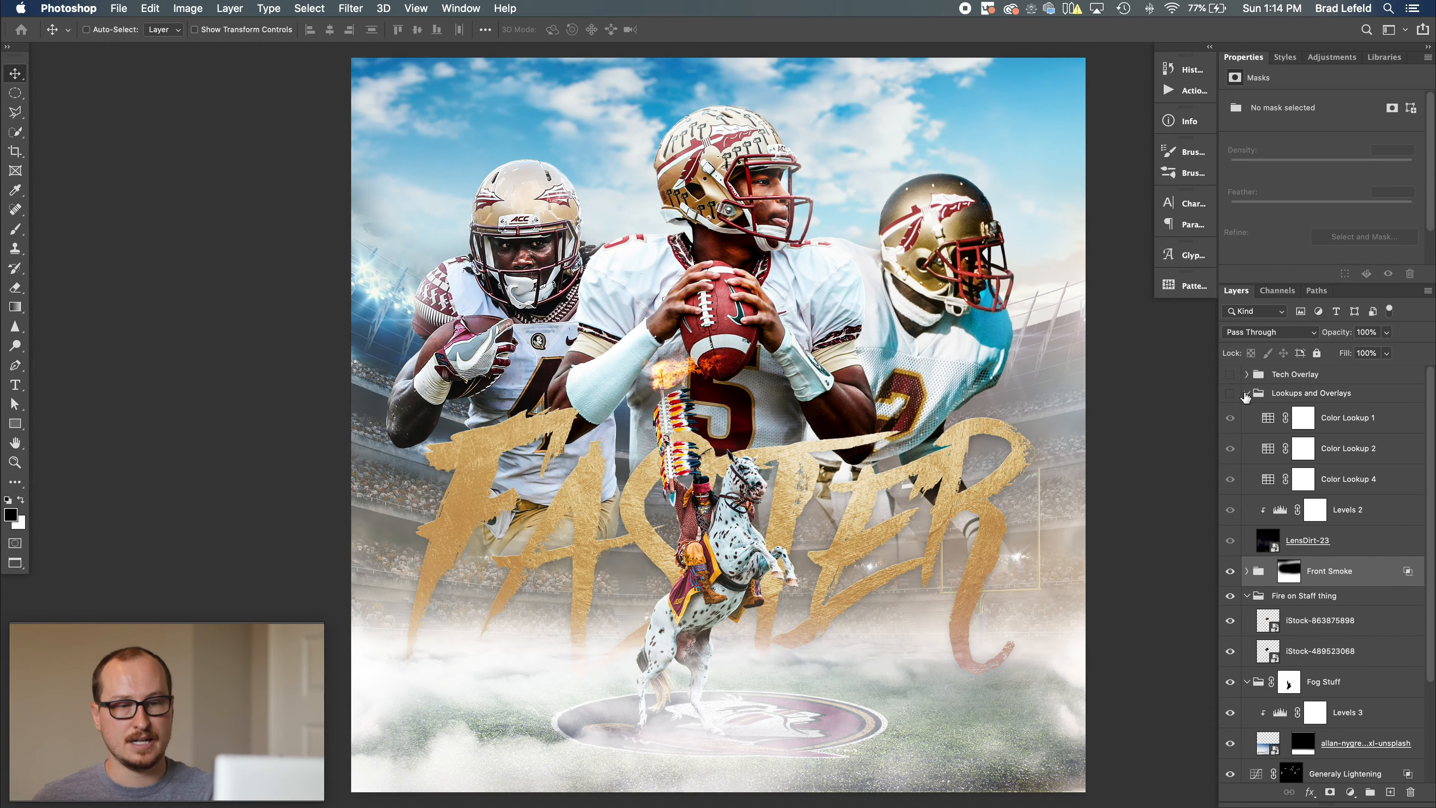
pyautogui.click(1231, 393)
pyautogui.moveTo(1230, 421); pyautogui.dragTo(1233, 541)
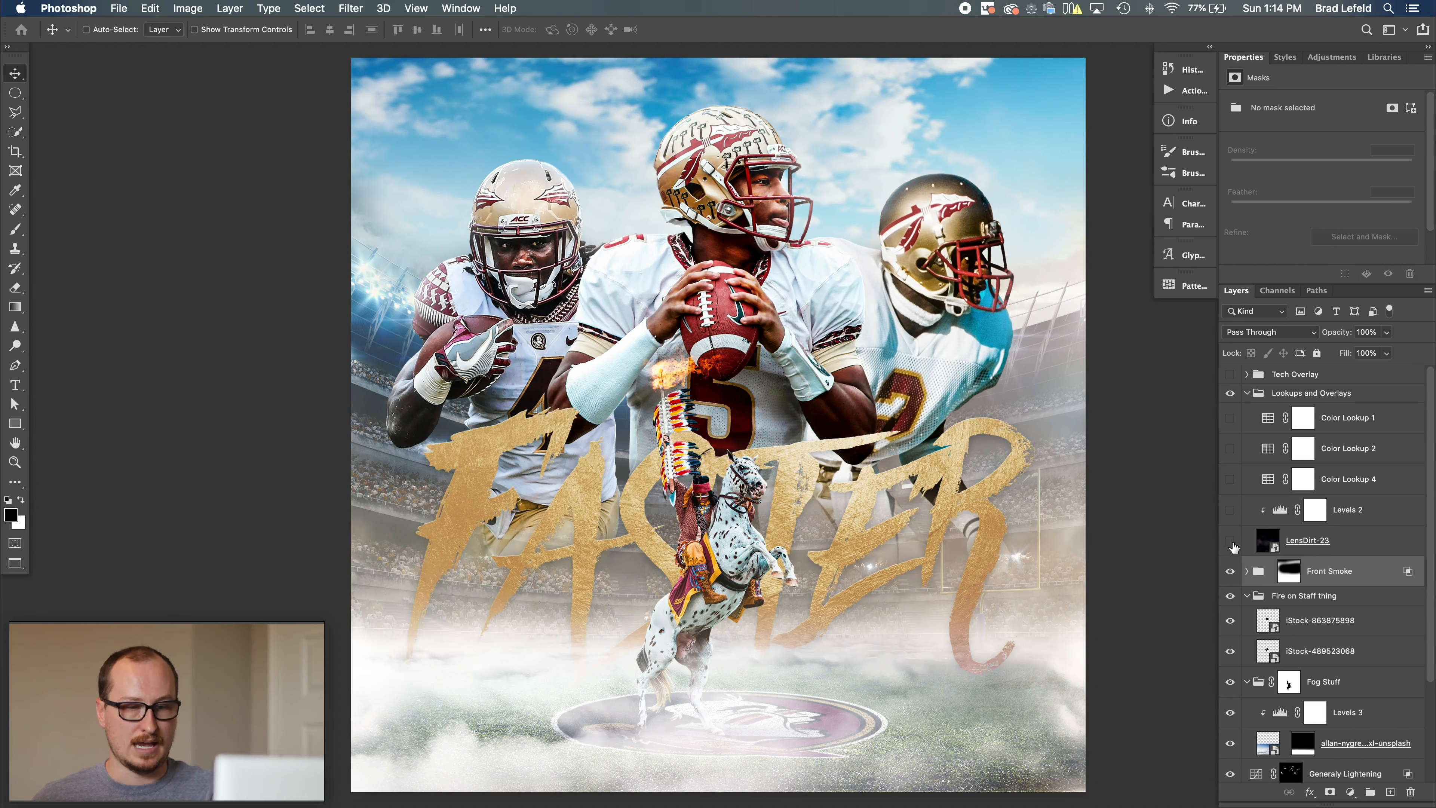
# Show LensDirt-23 and its clipped Levels 2 adjustment, and select Levels 2.
pyautogui.click(1231, 541)
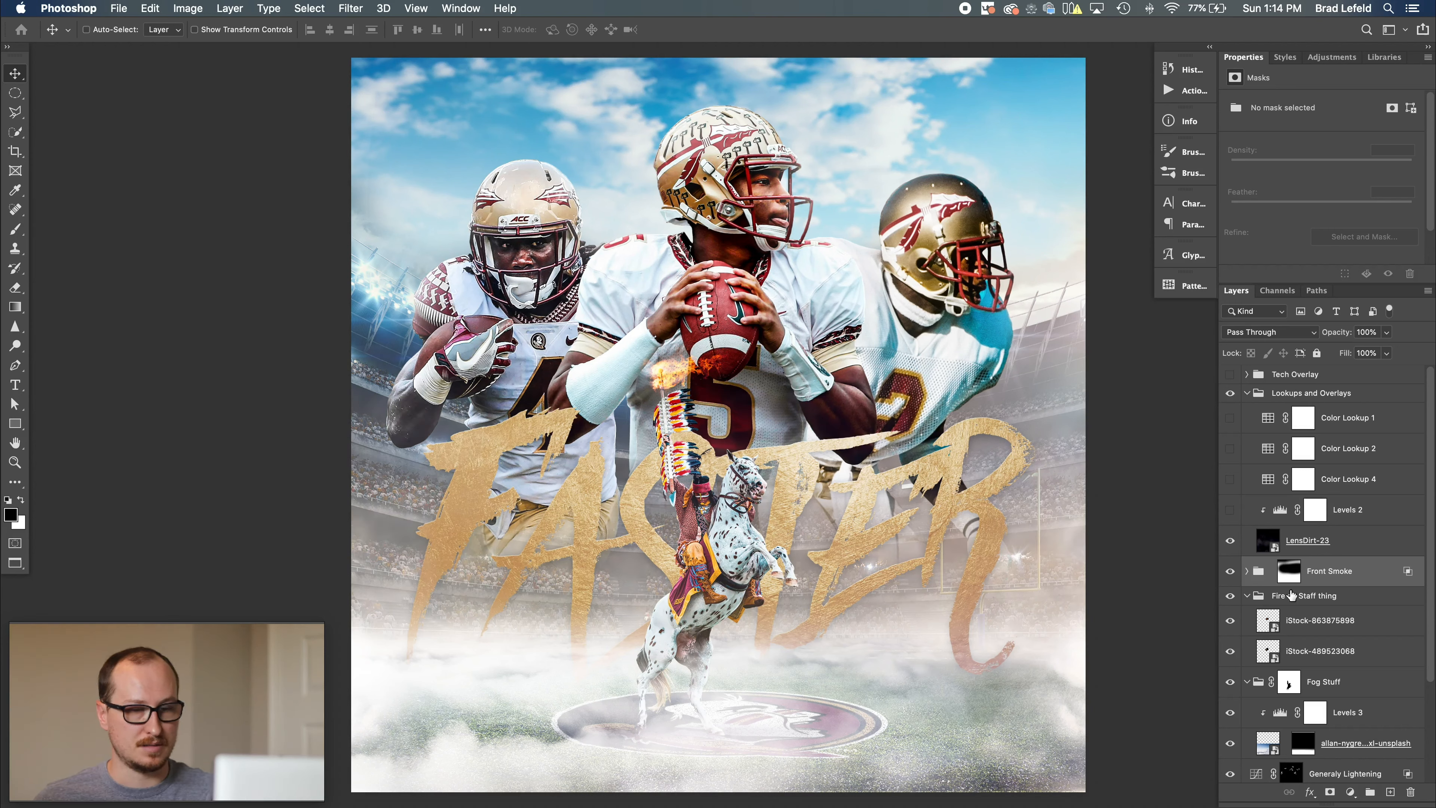
pyautogui.click(1231, 510)
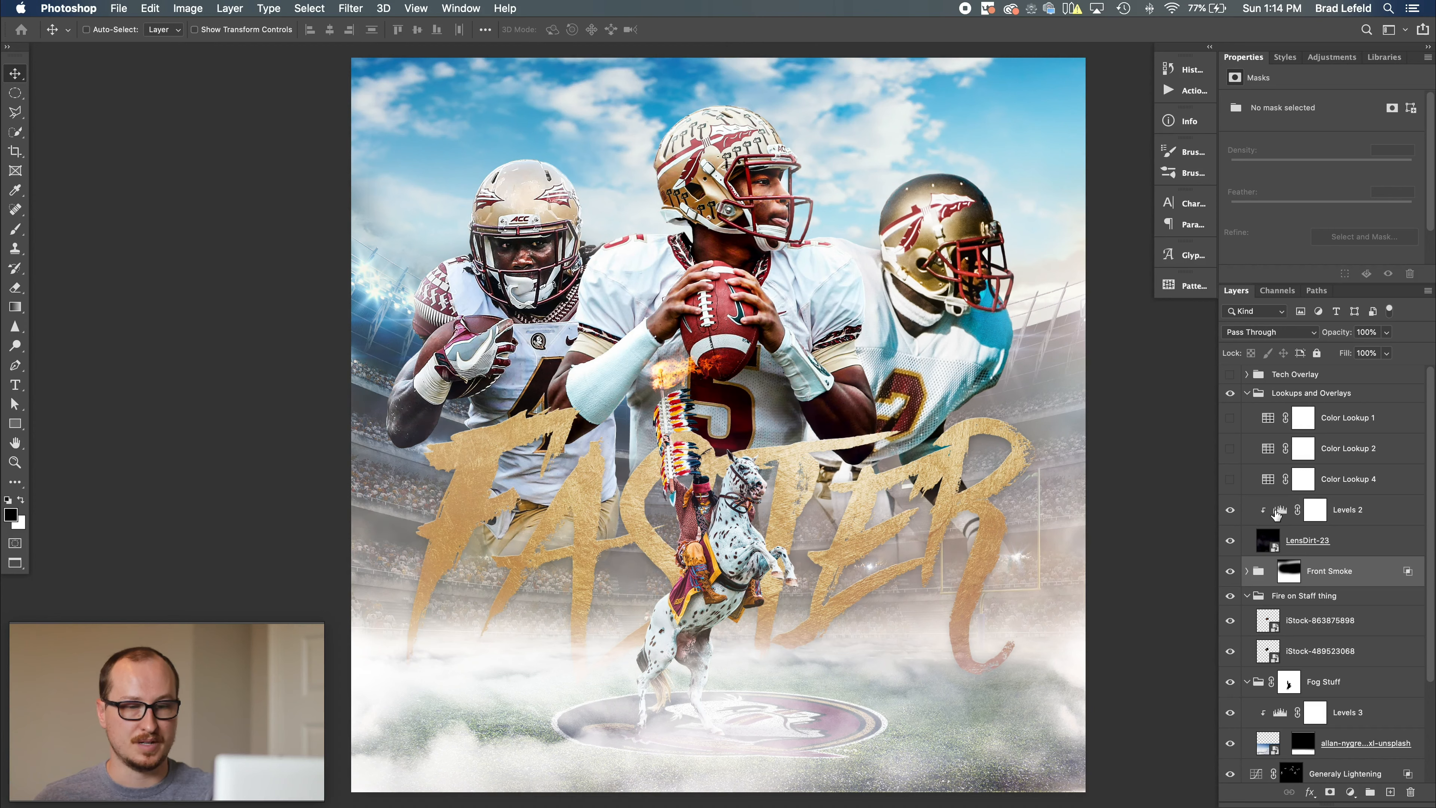
pyautogui.click(1300, 509)
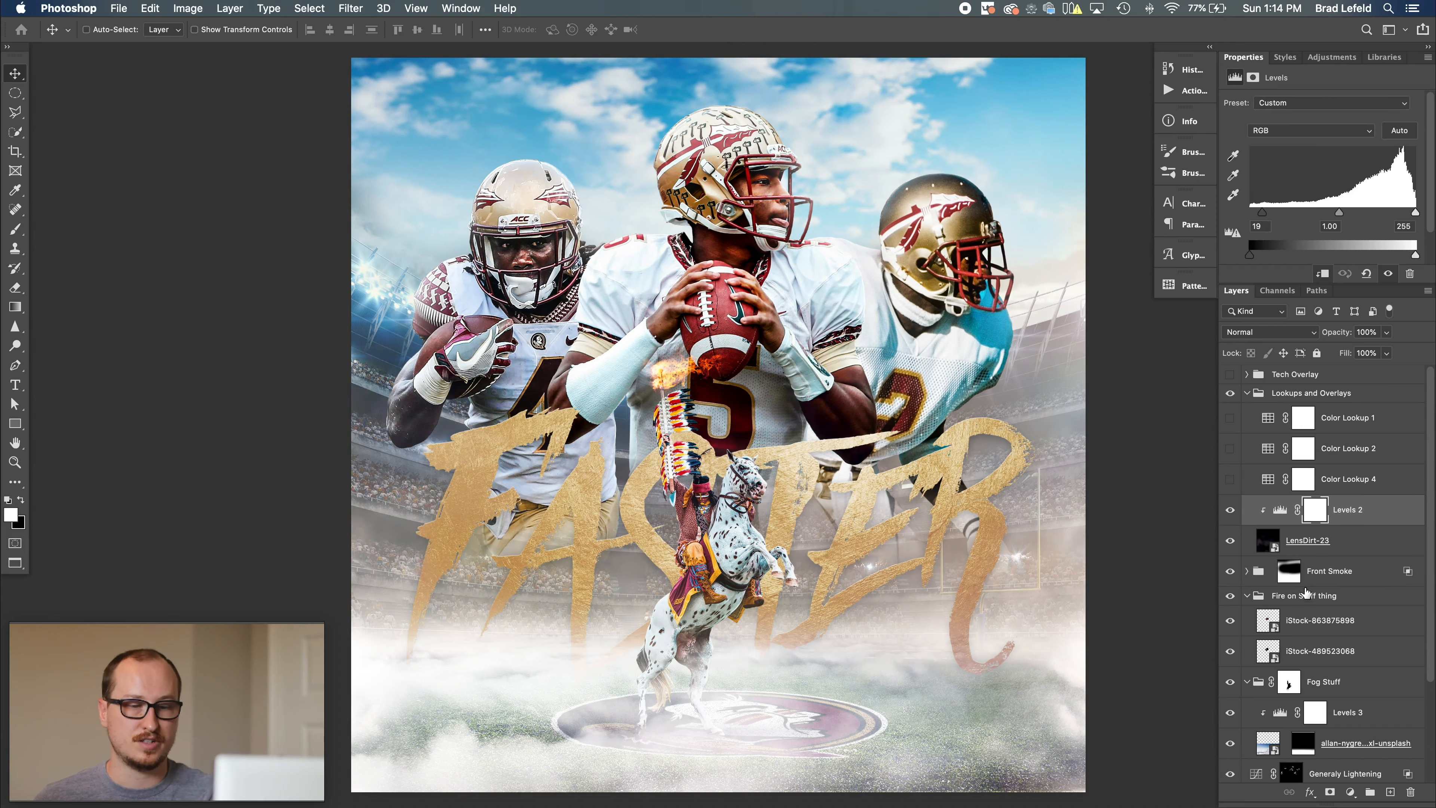
# Select Color Lookup 4, compare the poster with and without it, and leave it shown.
pyautogui.click(1343, 480)
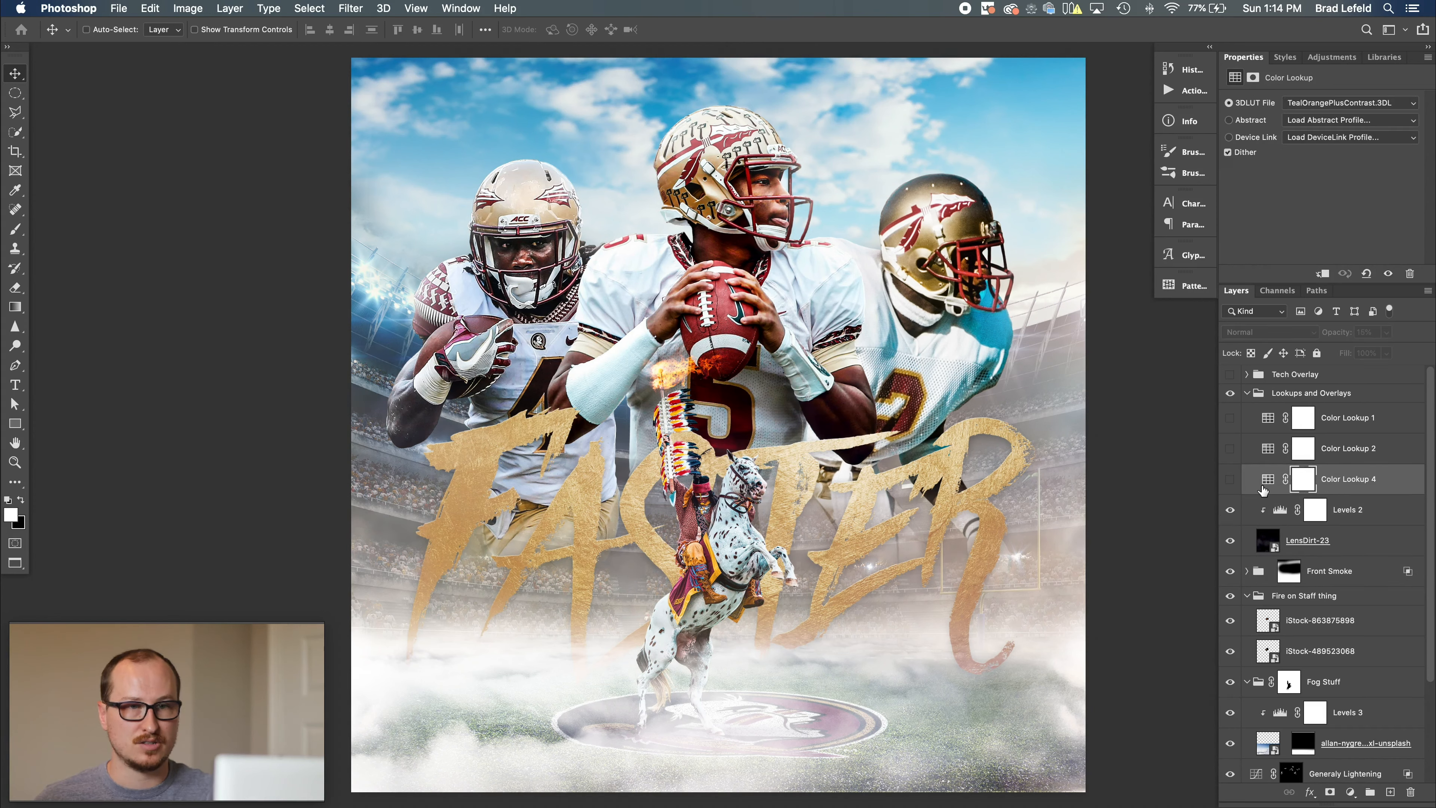
pyautogui.click(1230, 481)
pyautogui.click(1230, 482)
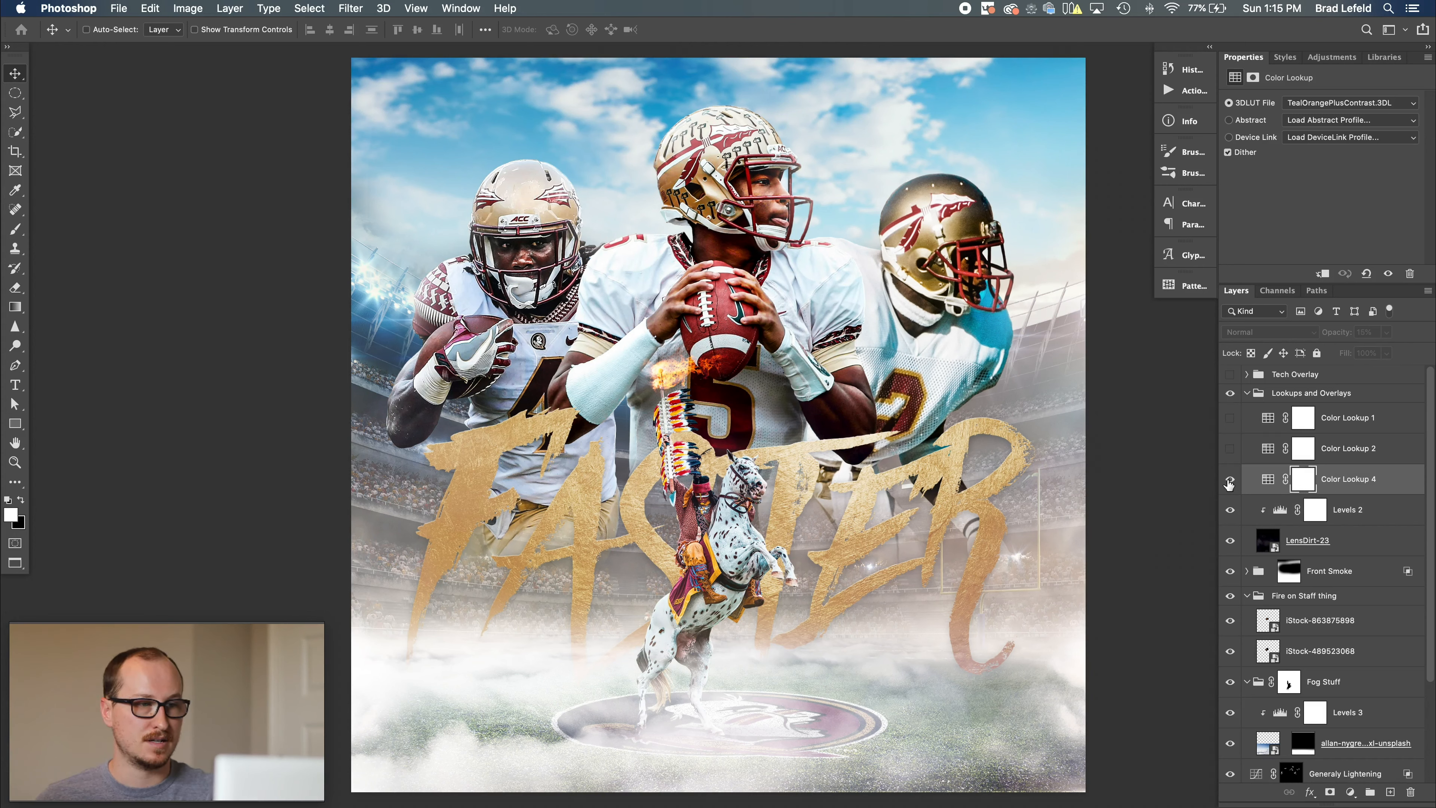
pyautogui.click(1229, 481)
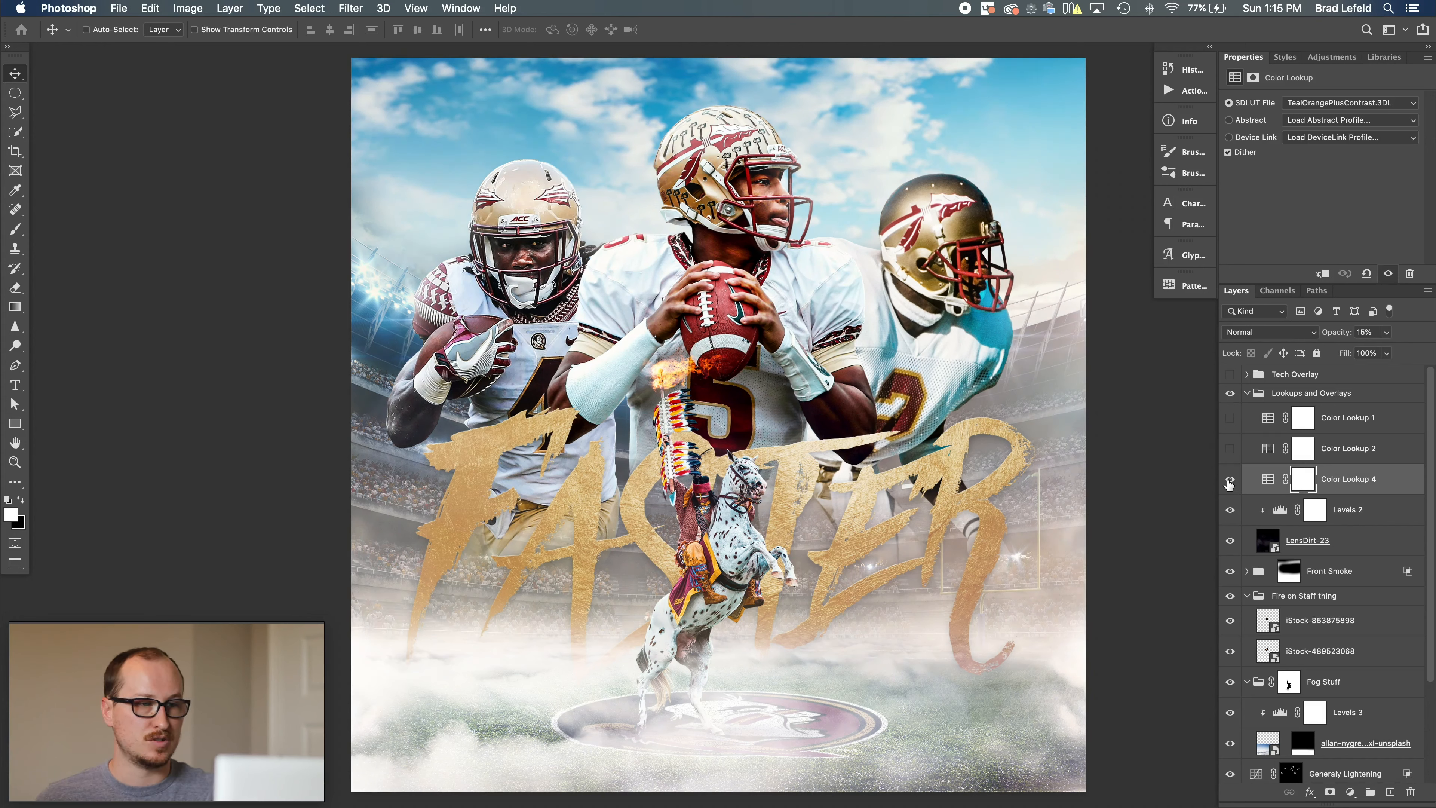
# Select Color Lookup 2 and compare the poster's colors with and without it.
pyautogui.click(1268, 449)
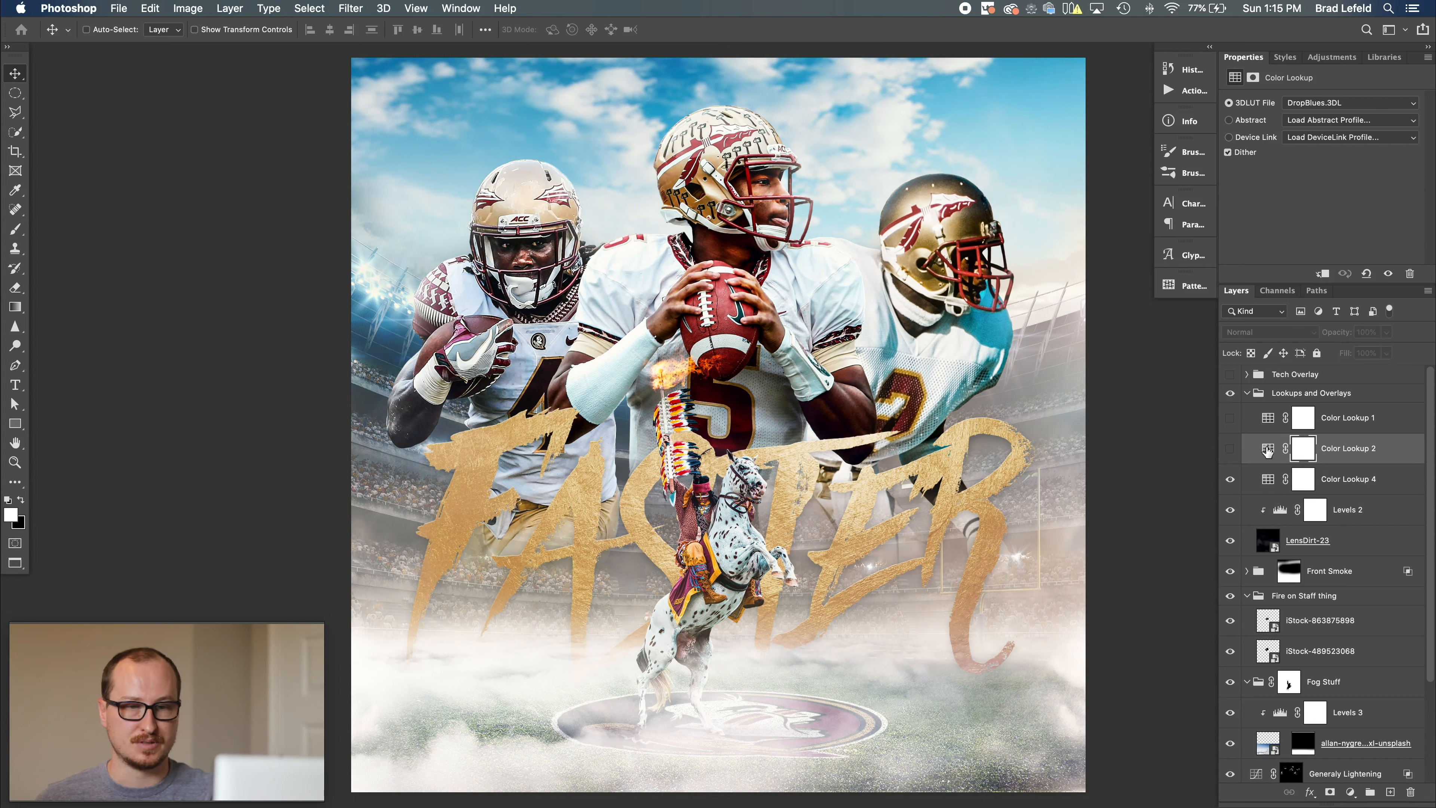
pyautogui.click(1230, 450)
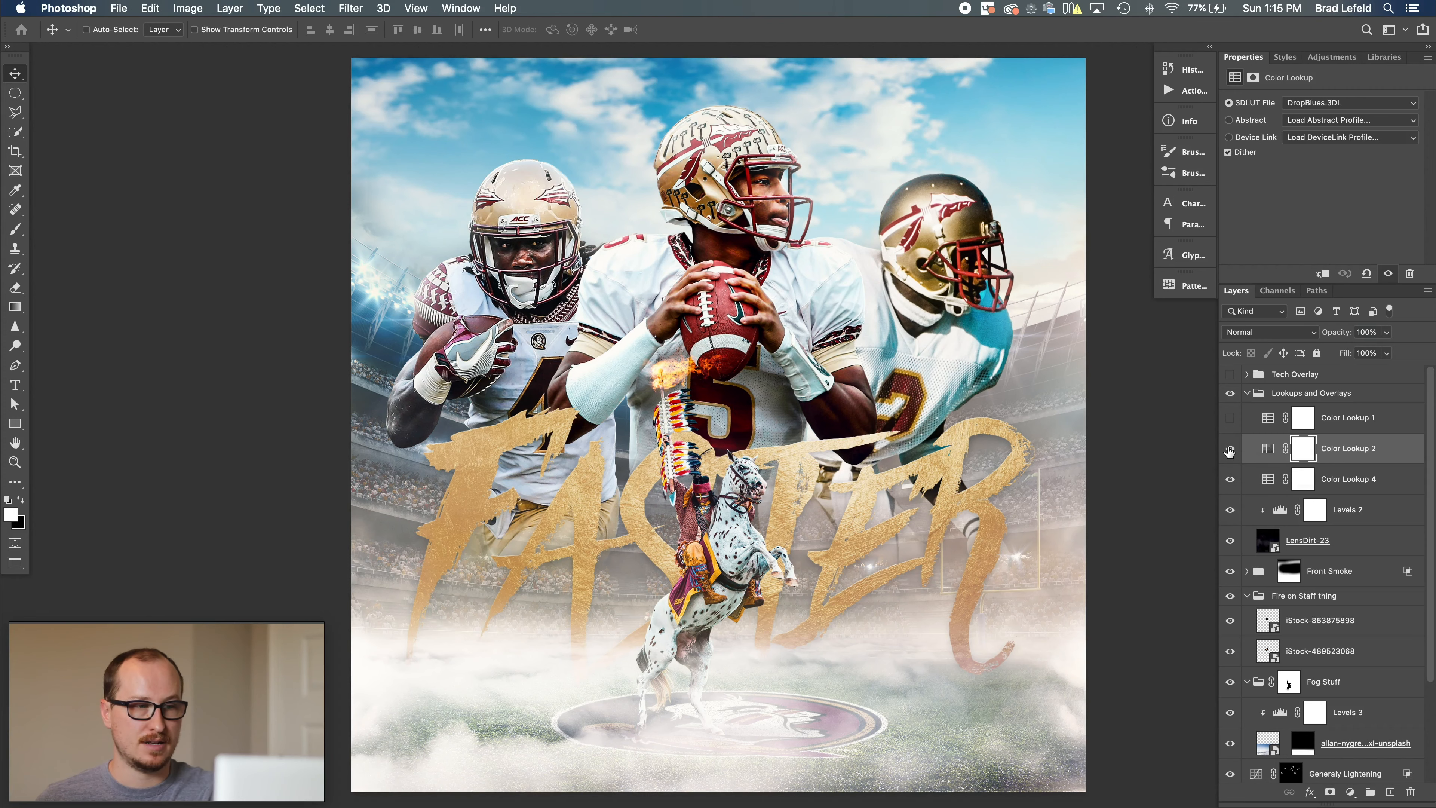
pyautogui.click(1229, 449)
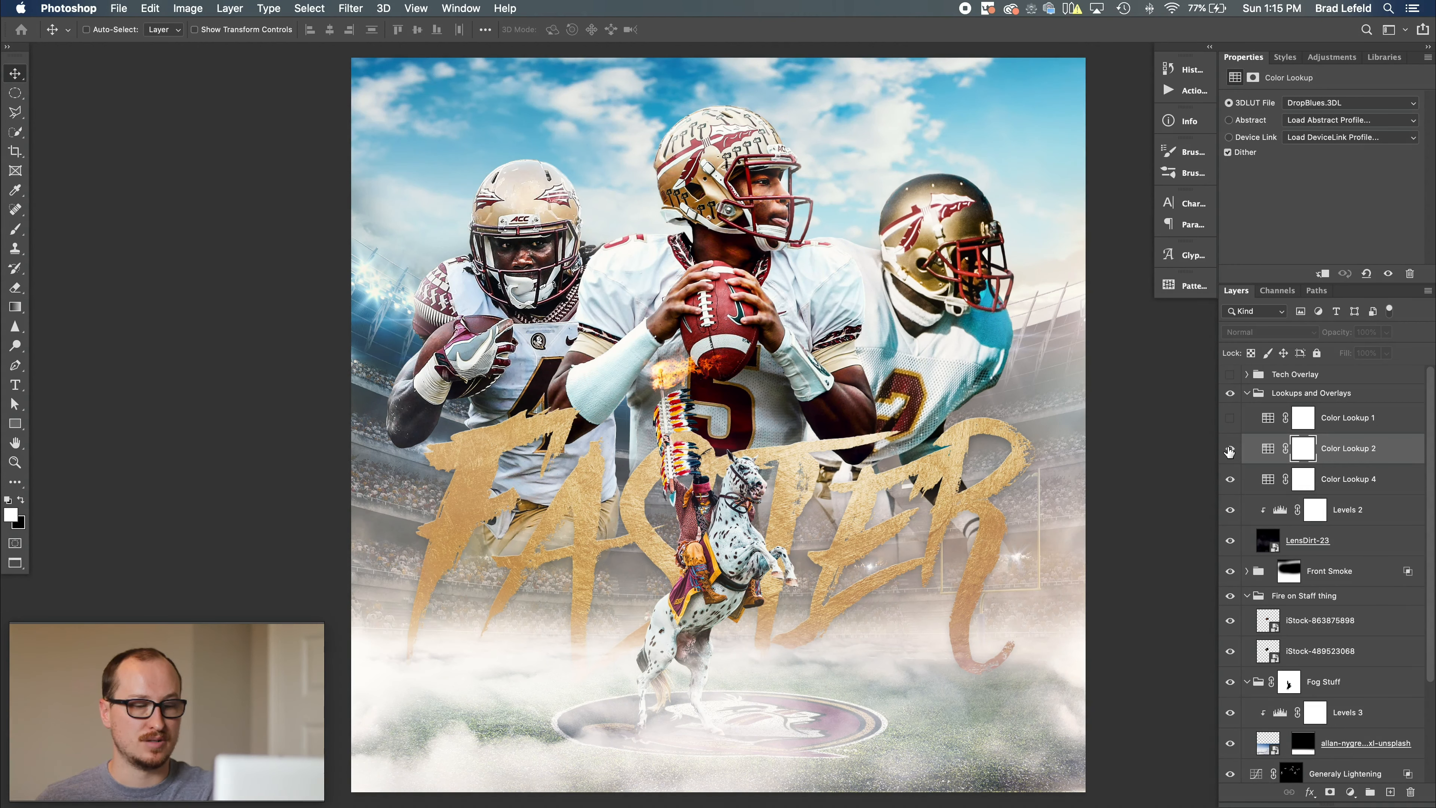
pyautogui.click(1229, 449)
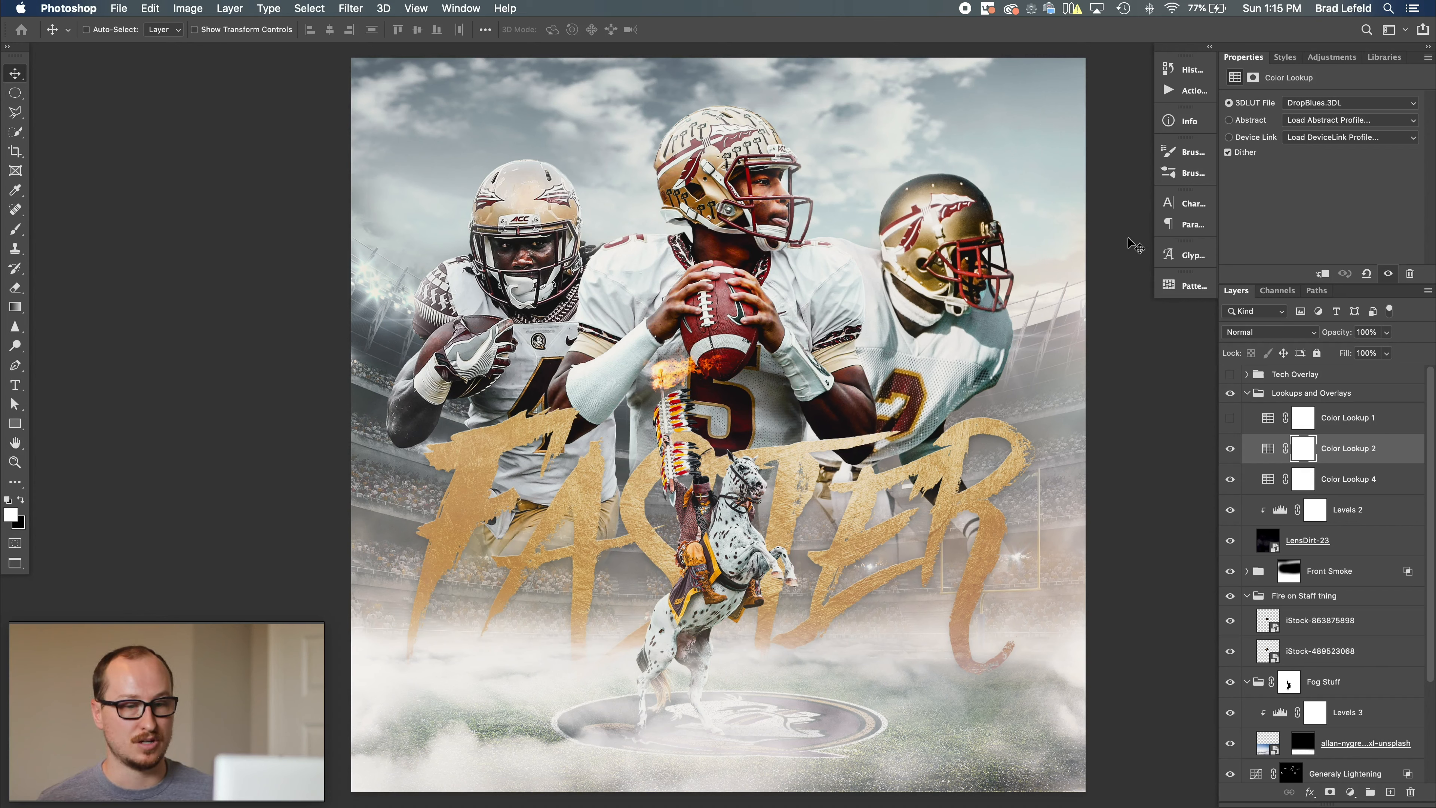
pyautogui.click(1230, 448)
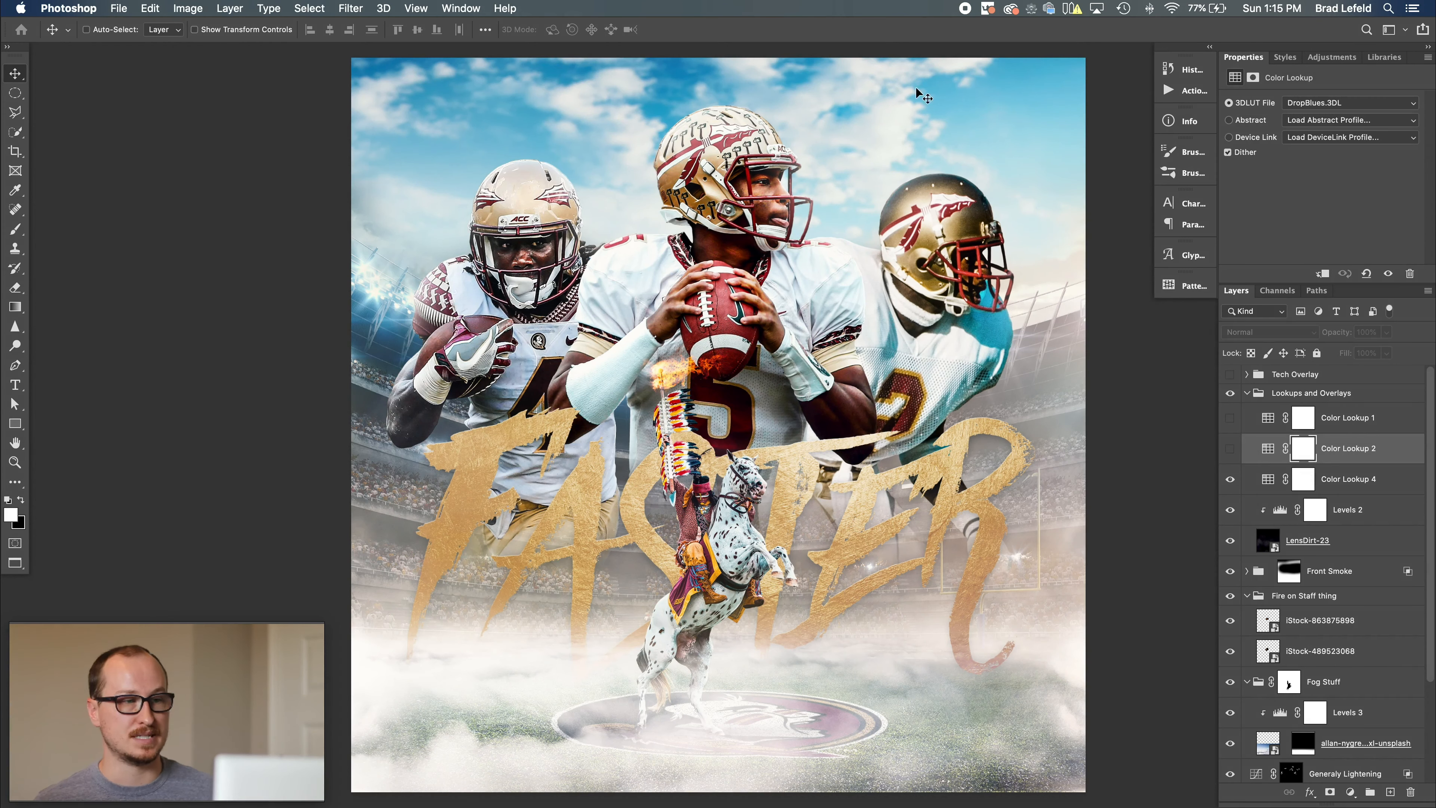
# Show the Color Lookup 2 adjustment again, and select and show Color Lookup 1.
pyautogui.click(1230, 448)
pyautogui.click(1230, 418)
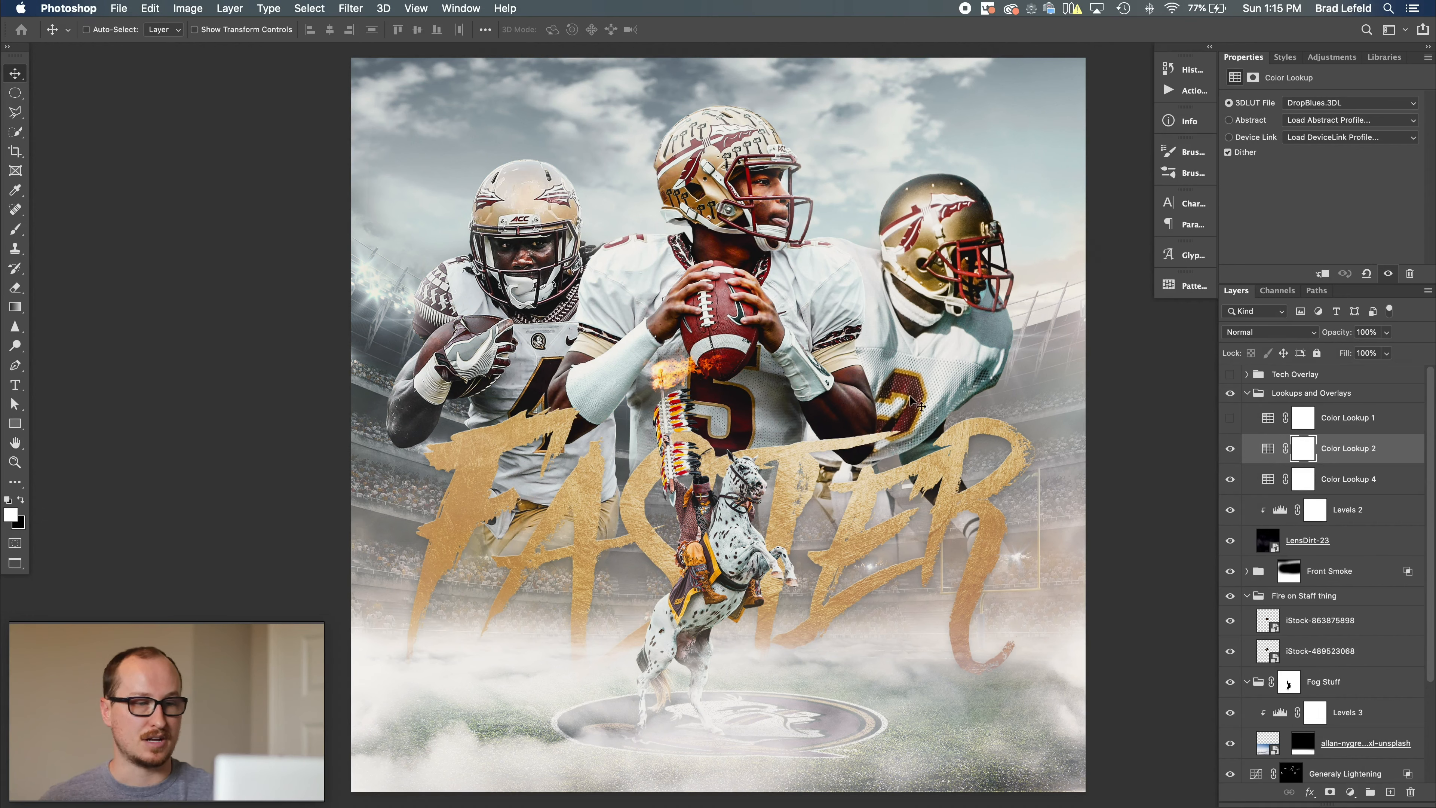
pyautogui.click(1334, 419)
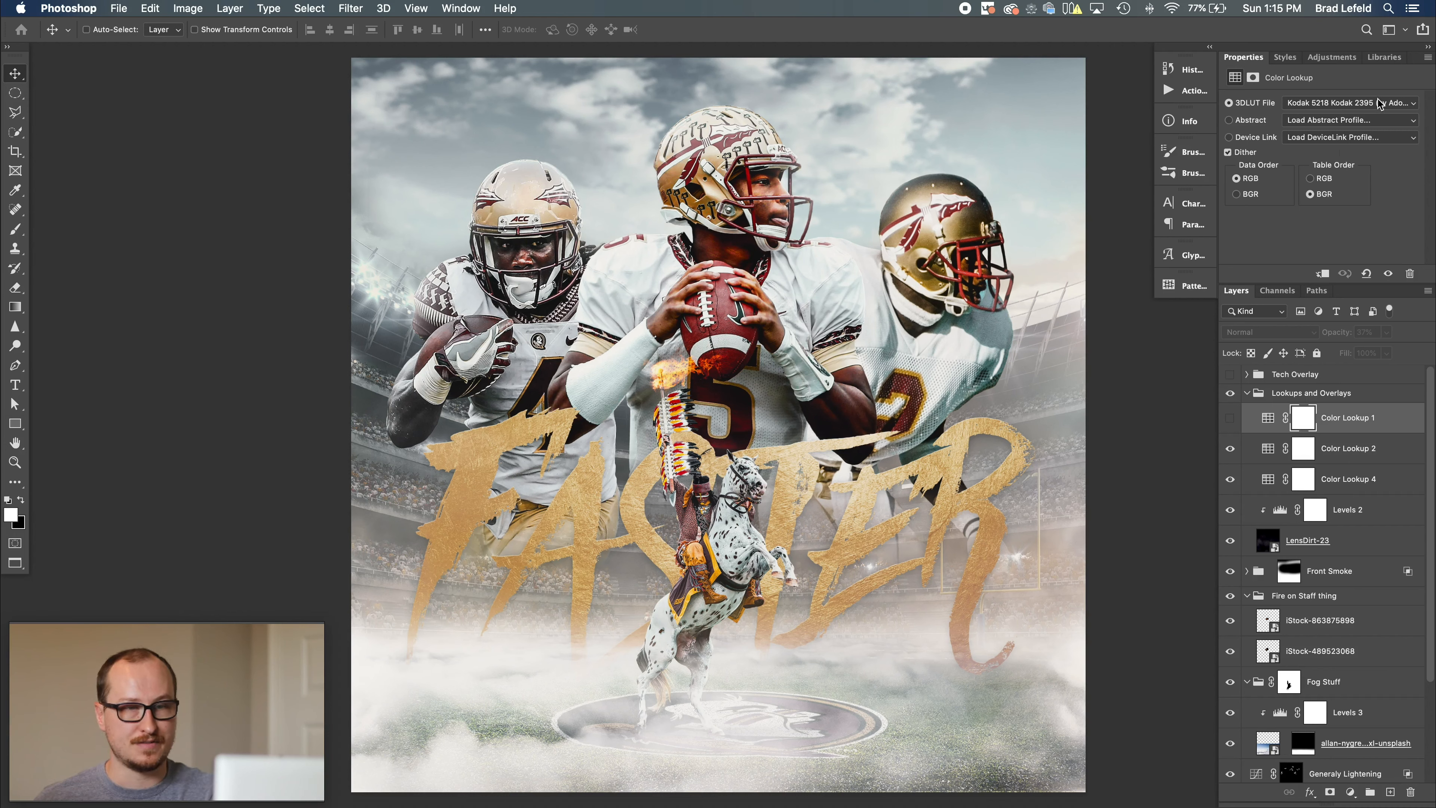
pyautogui.click(1230, 417)
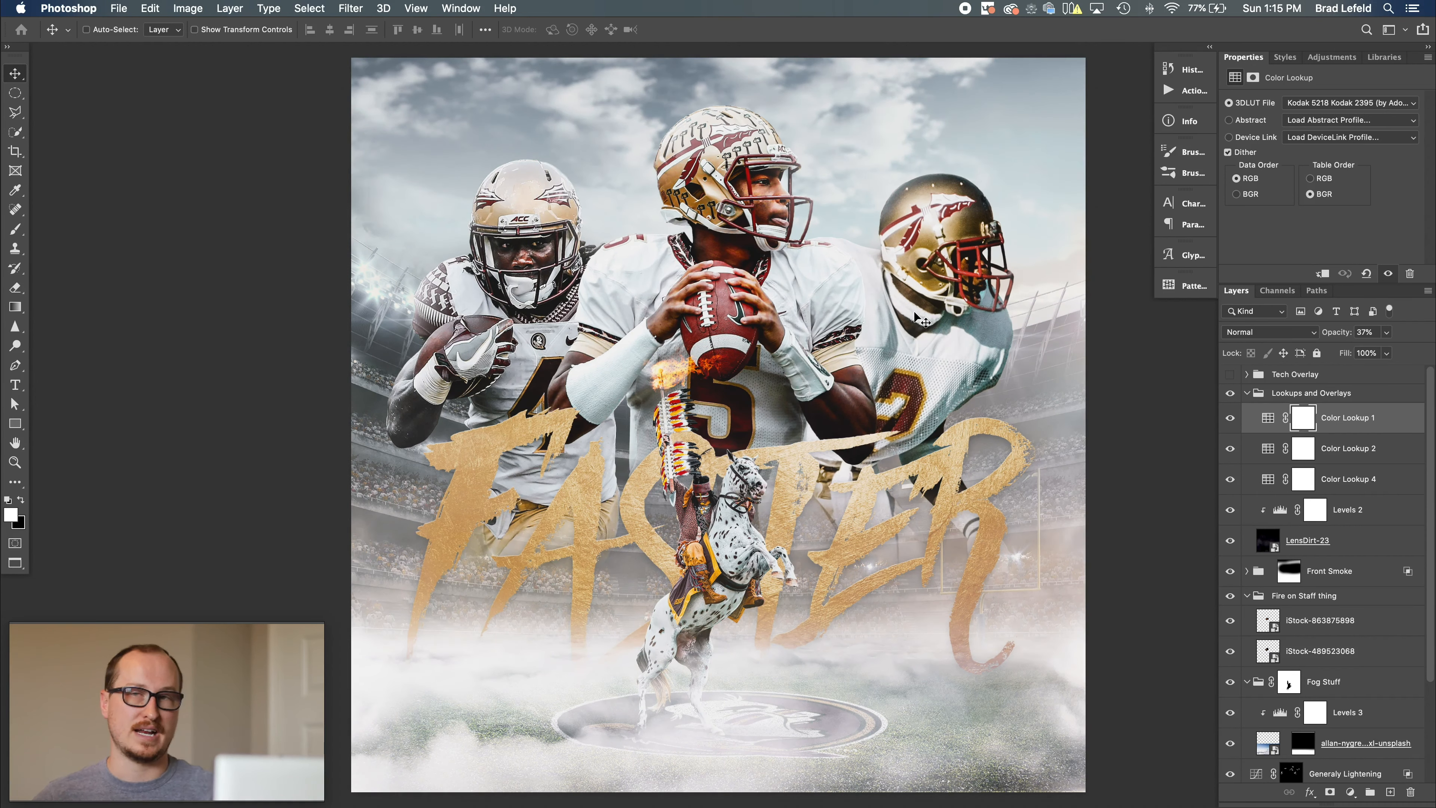
# Expand and show the Tech Overlay group, and hide Group 8 copy and Group 8 copy 2 inside it.
pyautogui.click(1247, 374)
pyautogui.click(1230, 374)
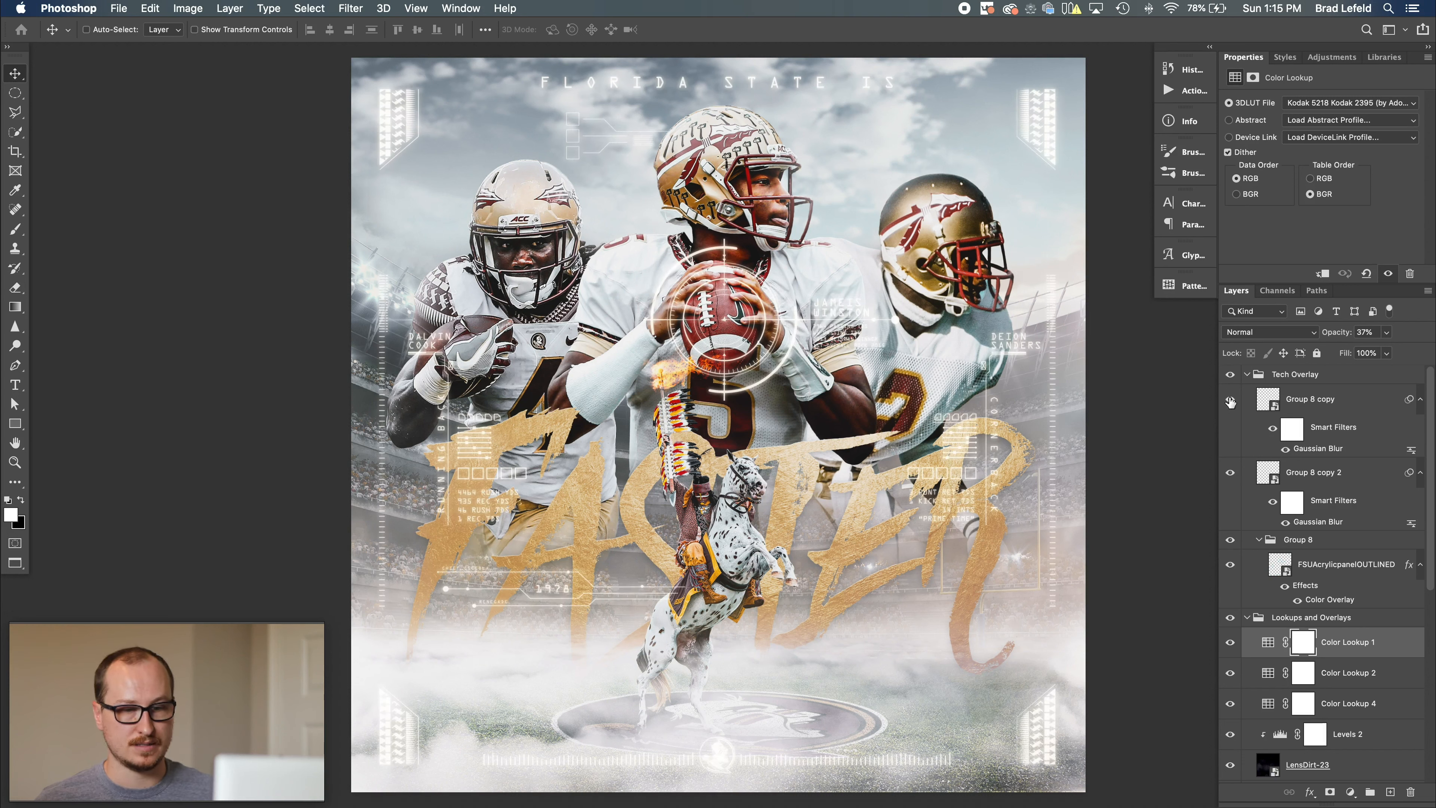
pyautogui.moveTo(1231, 401); pyautogui.dragTo(1231, 497)
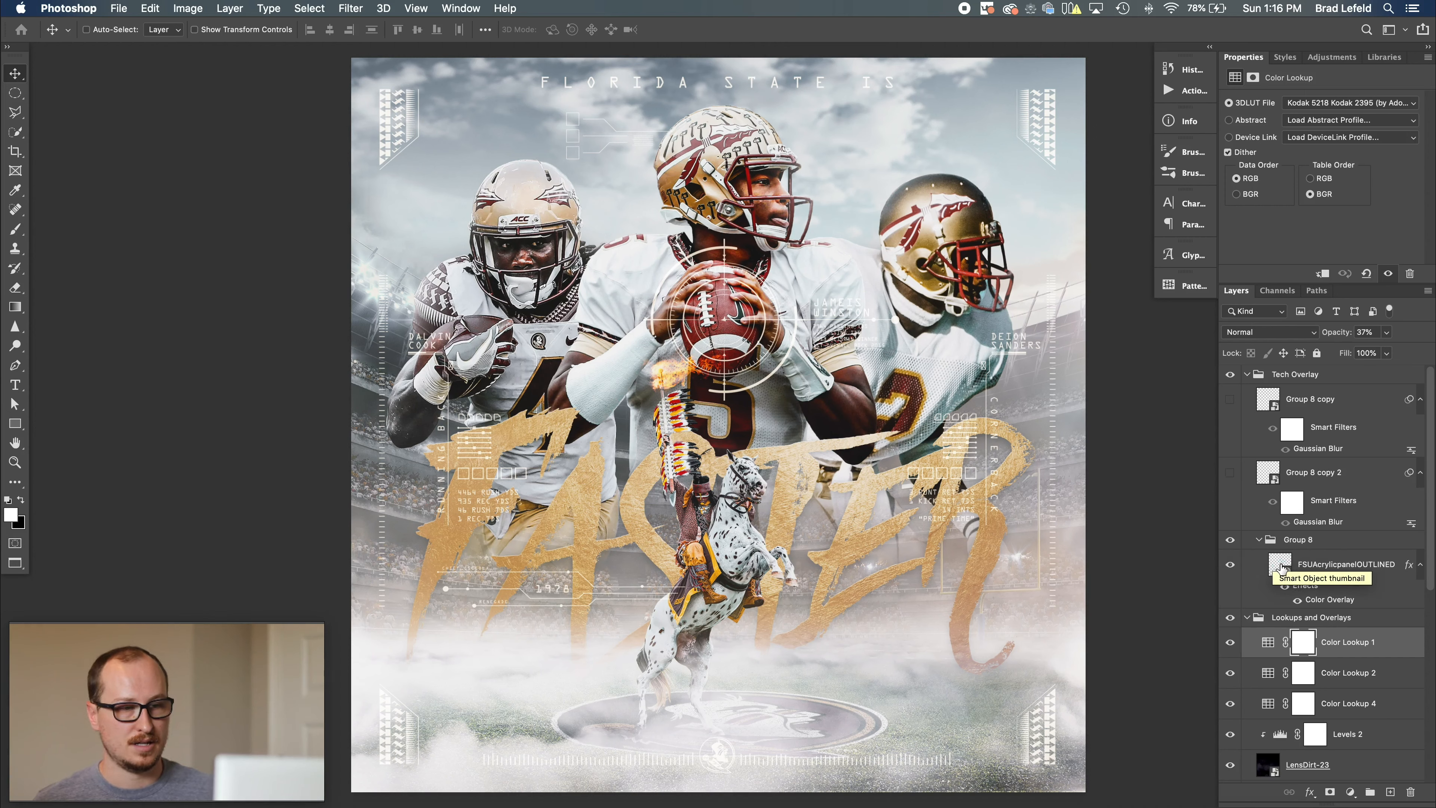
# Select the FSUAcrylicpanelOUTLINED layer and examine its graphics from the upper-left corner emblem down to the running back's stats.
pyautogui.click(1280, 566)
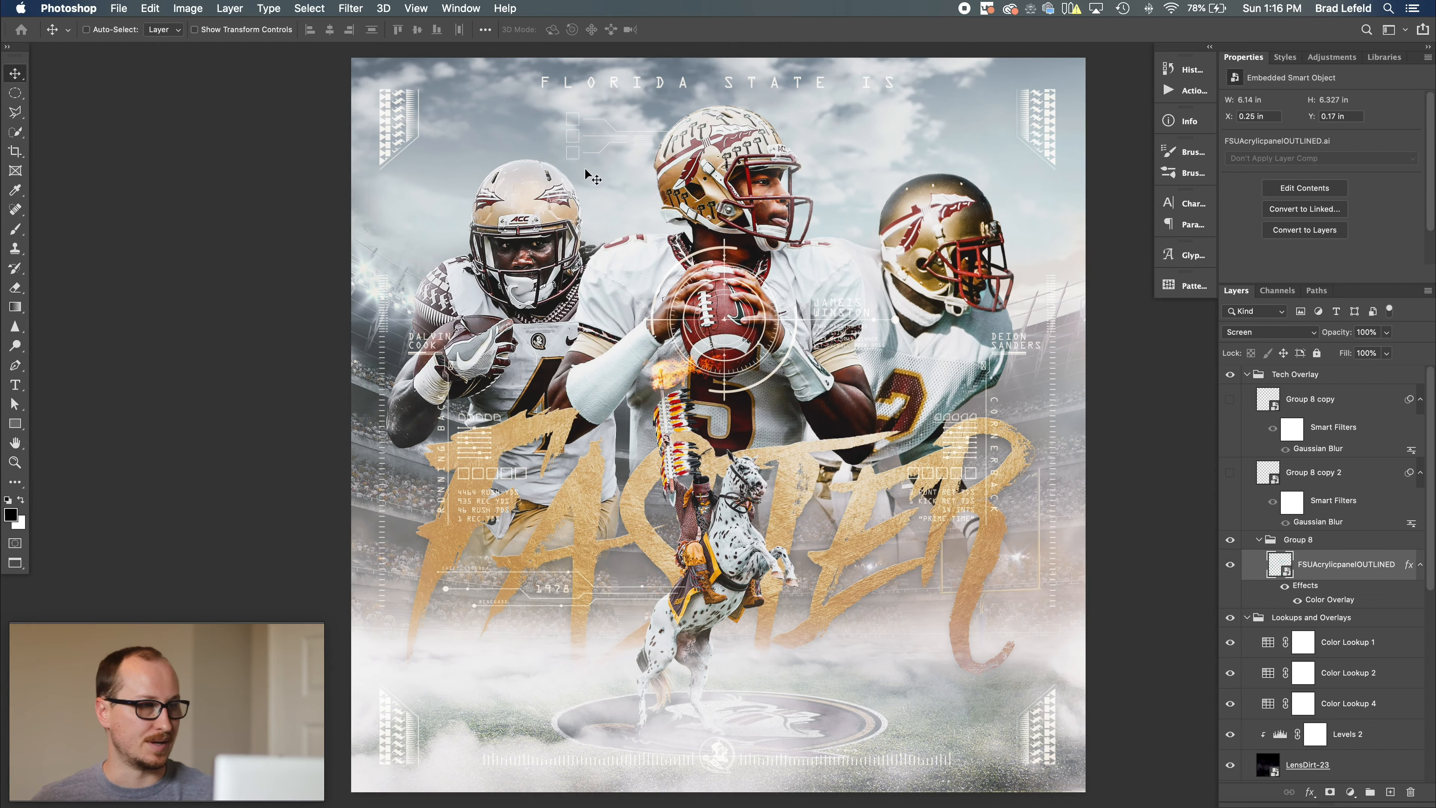
pyautogui.press('z')
pyautogui.moveTo(379, 89); pyautogui.dragTo(429, 95)
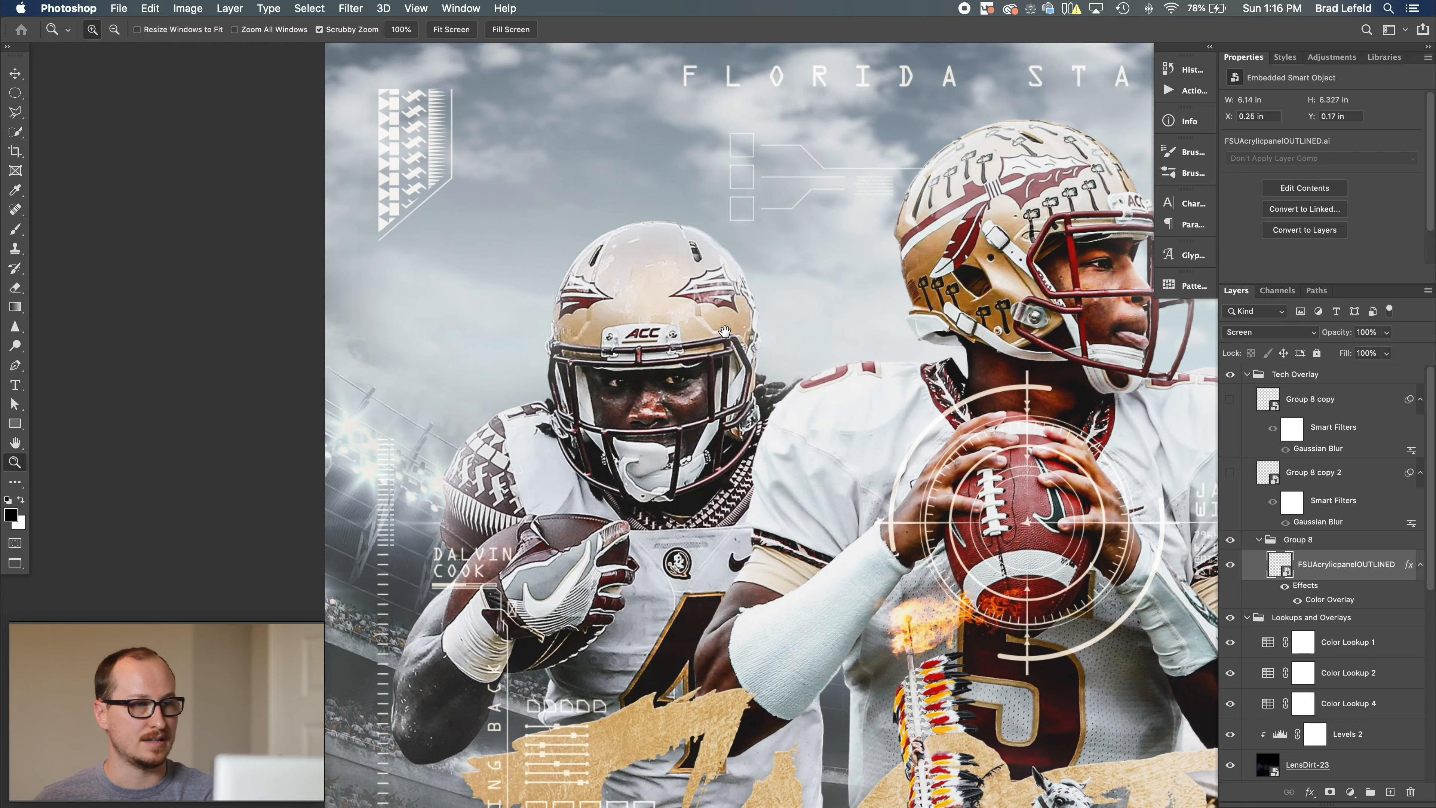
pyautogui.moveTo(725, 331); pyautogui.dragTo(764, 114)
pyautogui.moveTo(702, 295); pyautogui.dragTo(731, 131)
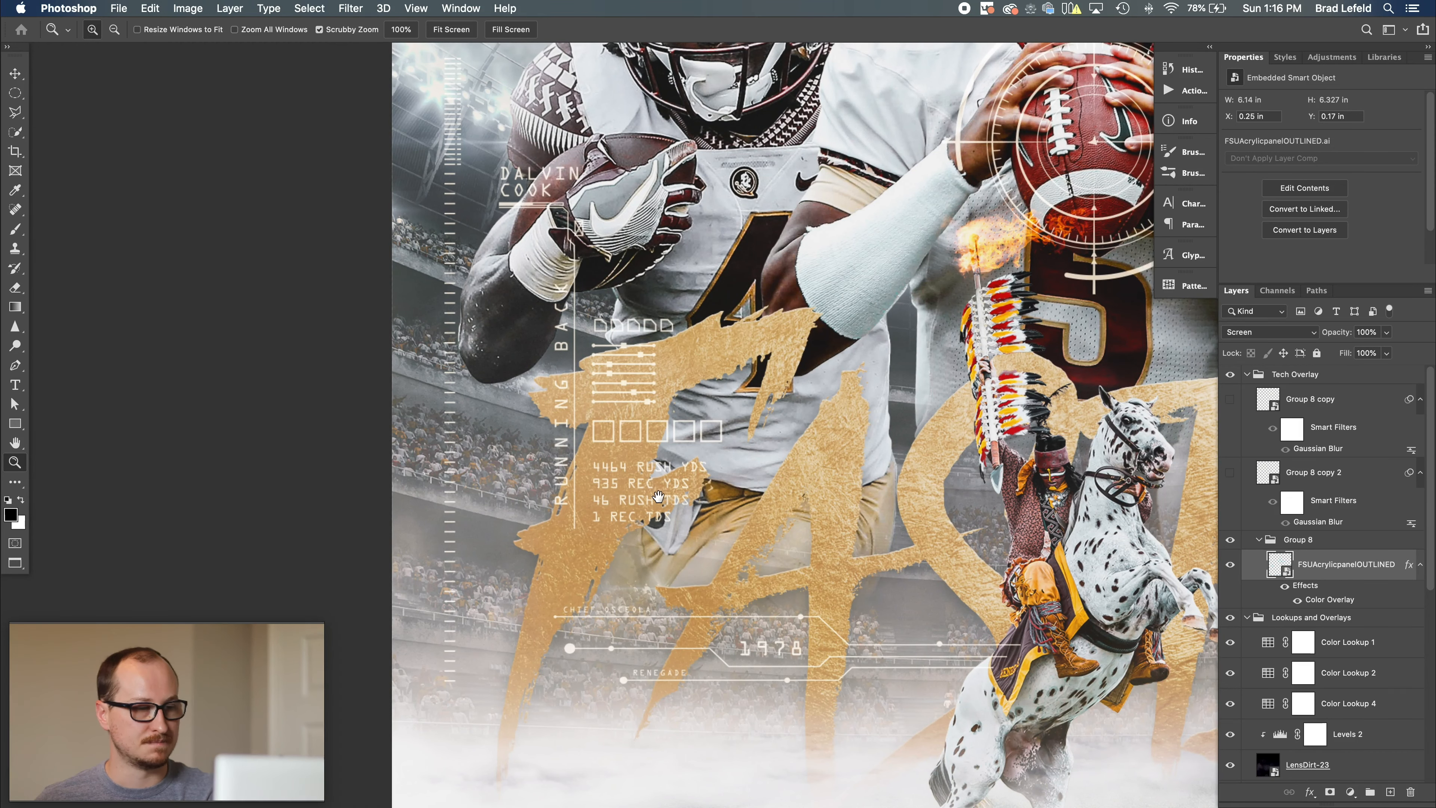
pyautogui.moveTo(658, 497); pyautogui.dragTo(807, 338)
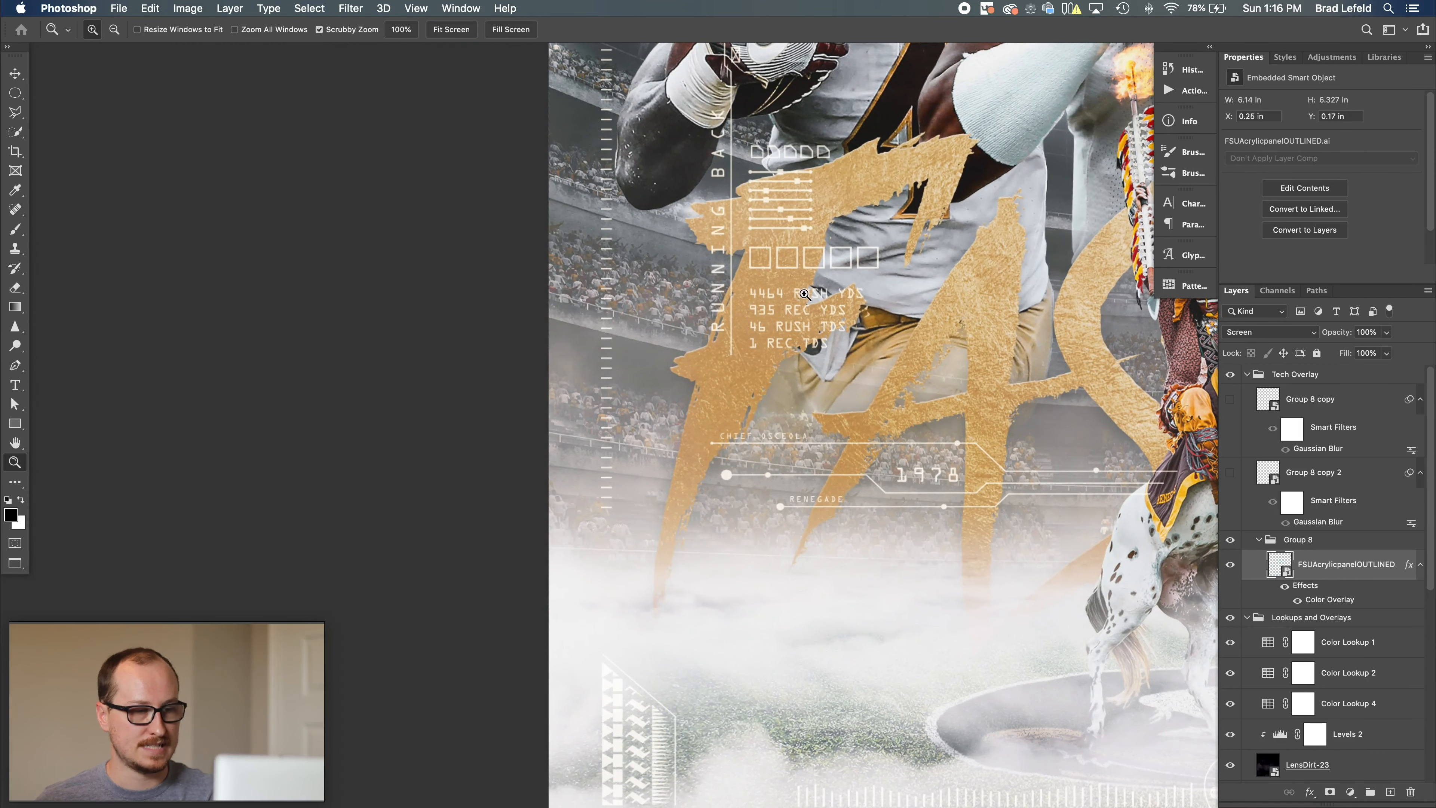
# Examine the overlay graphics from the 1978 line across the poster's lower edge and up to the cornerback's stats.
pyautogui.scroll(-6, 944, 453)
pyautogui.hscroll(9, 944, 454)
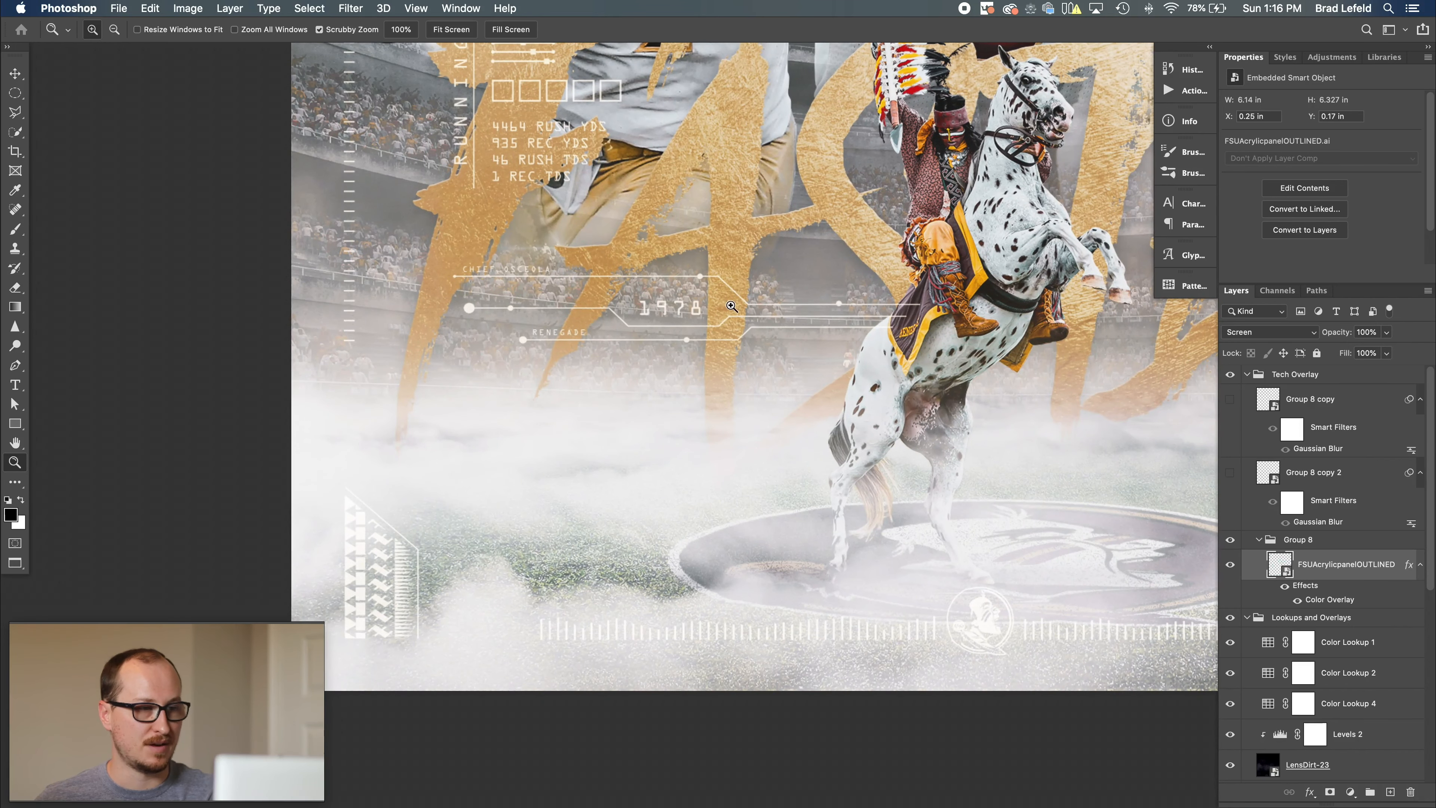
pyautogui.scroll(-3, 809, 413)
pyautogui.hscroll(2, 809, 413)
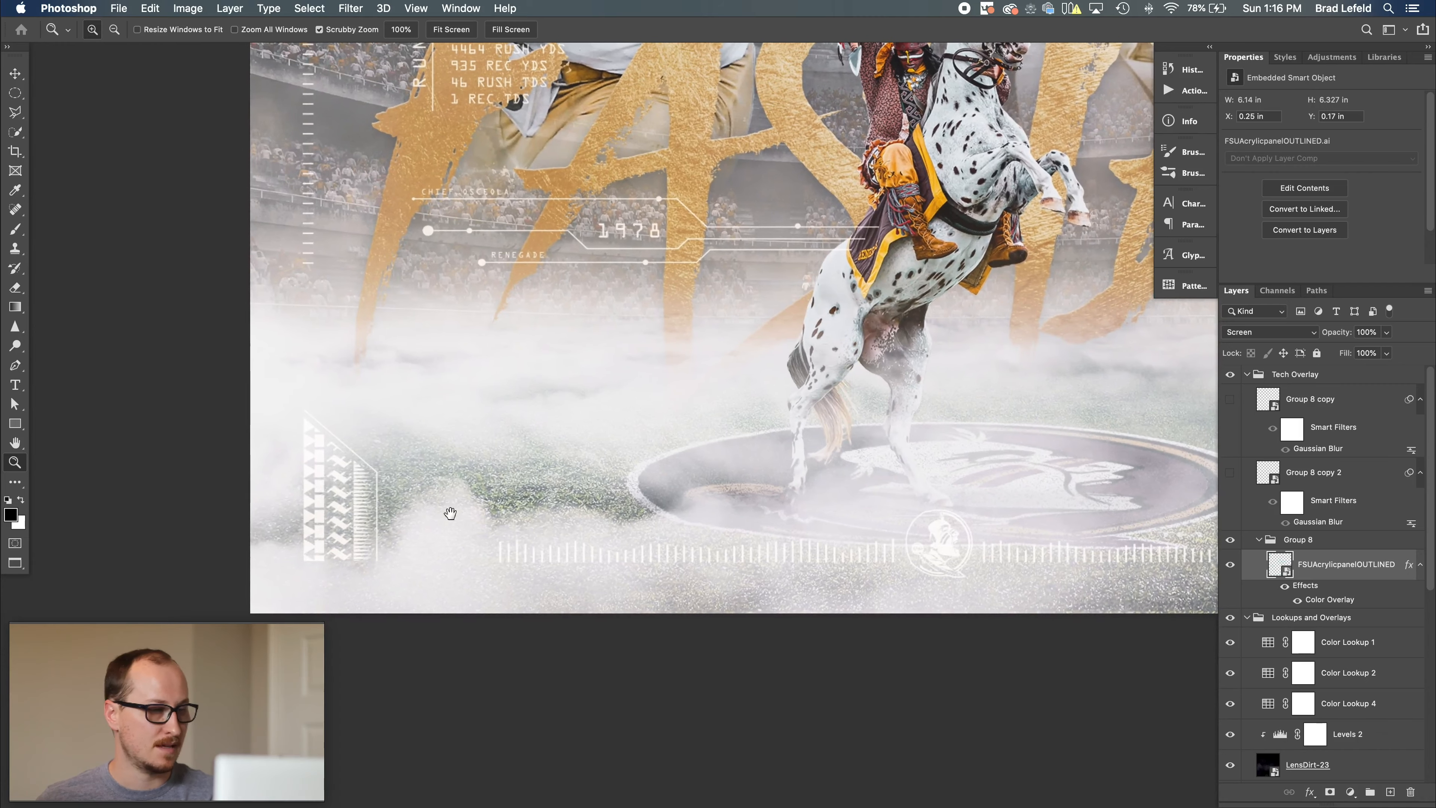
pyautogui.hscroll(20, 828, 402)
pyautogui.scroll(10, 831, 402)
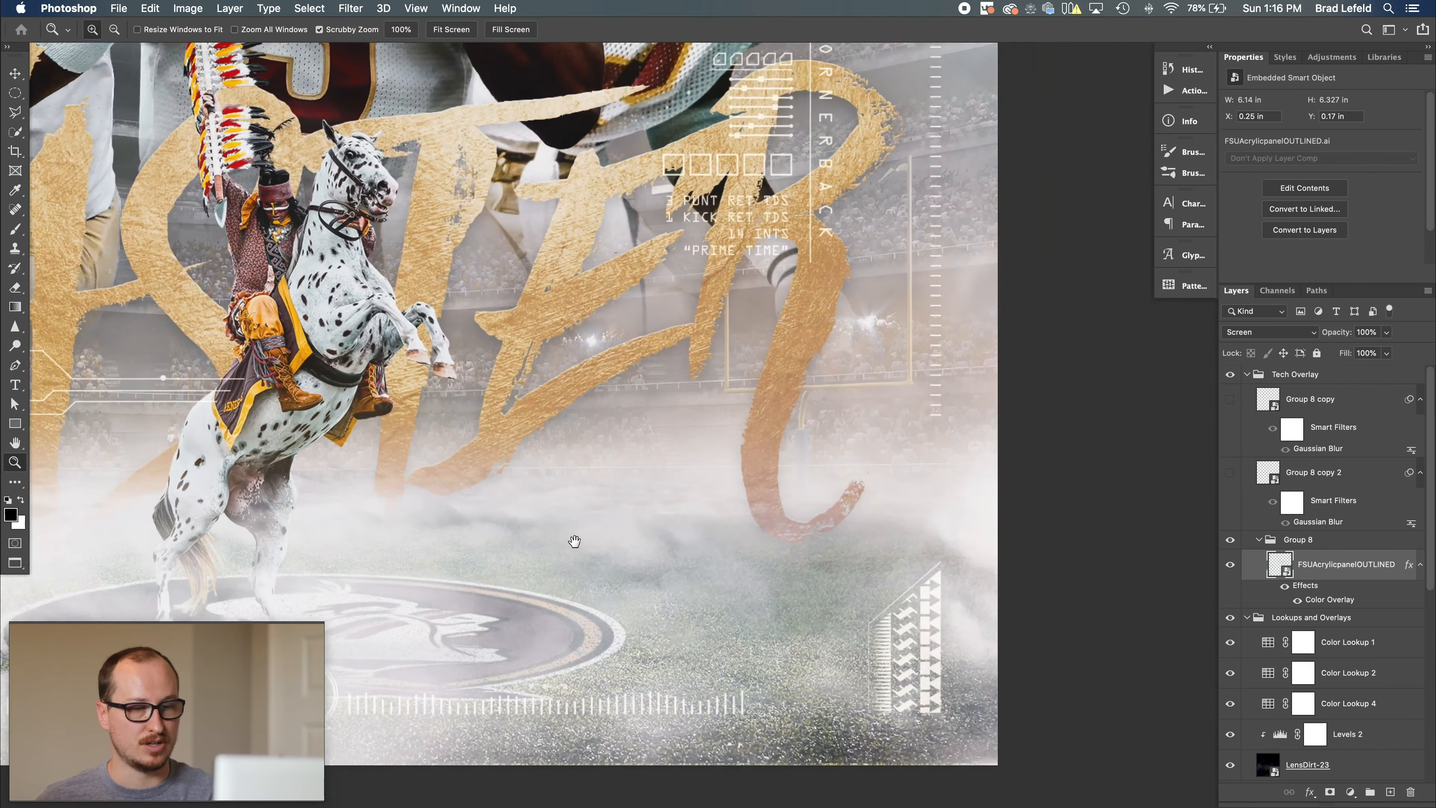
pyautogui.scroll(3, 759, 490)
pyautogui.hscroll(-1, 759, 490)
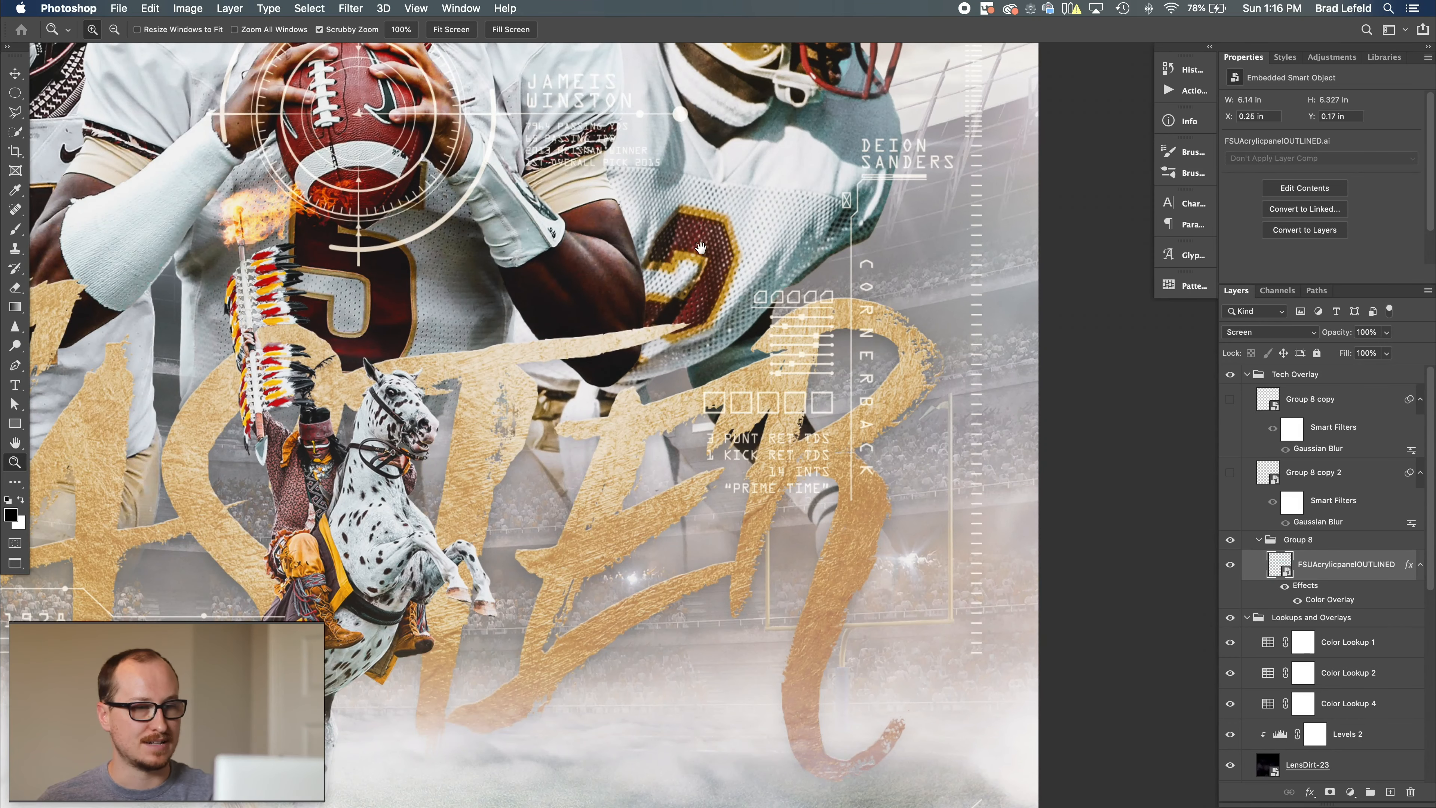
# Examine the overlay graphics in the poster's upper half and the tiny text beside the center player's helmet, ending on the whole poster.
pyautogui.moveTo(712, 272); pyautogui.dragTo(889, 519)
pyautogui.scroll(10, 848, 509)
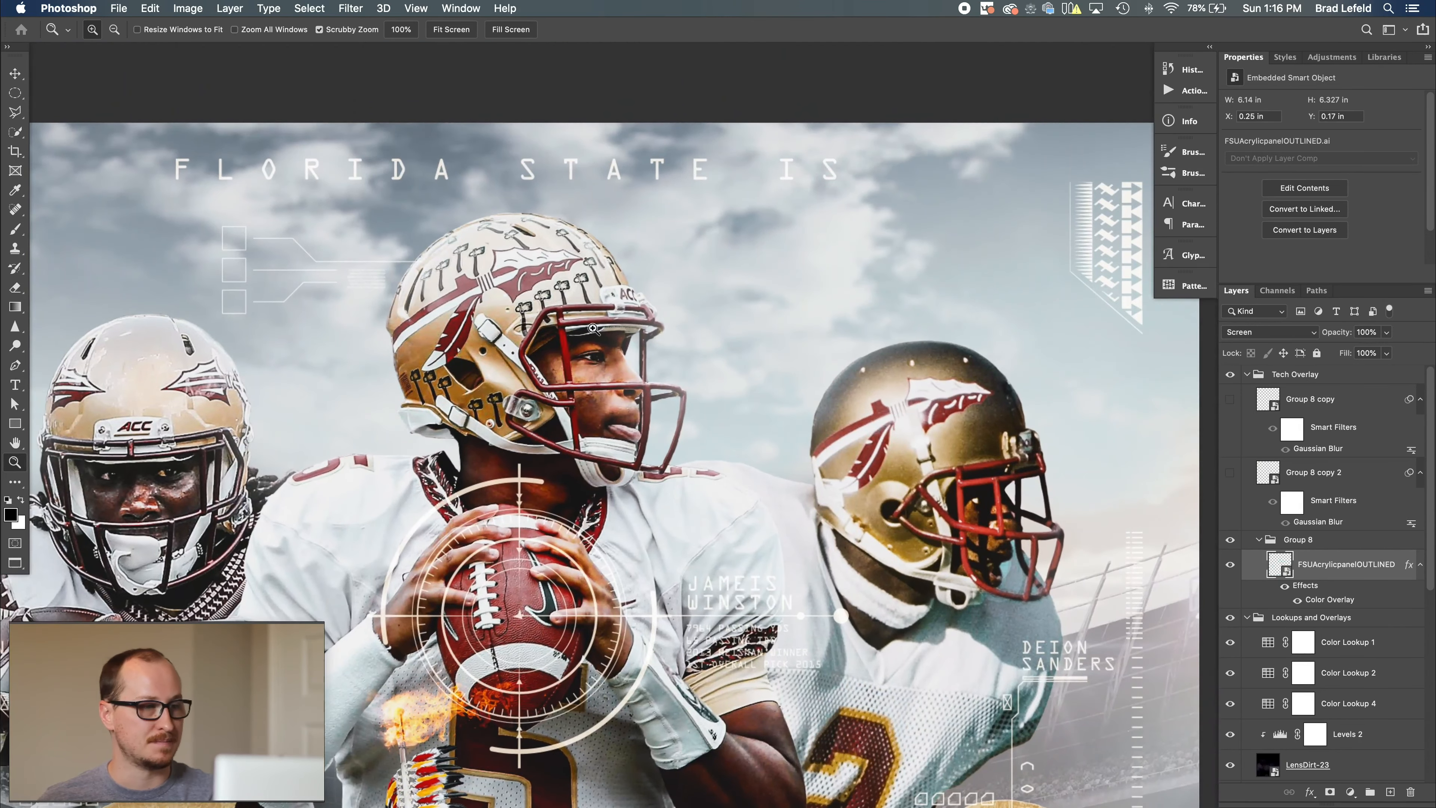
pyautogui.scroll(-5, 495, 287)
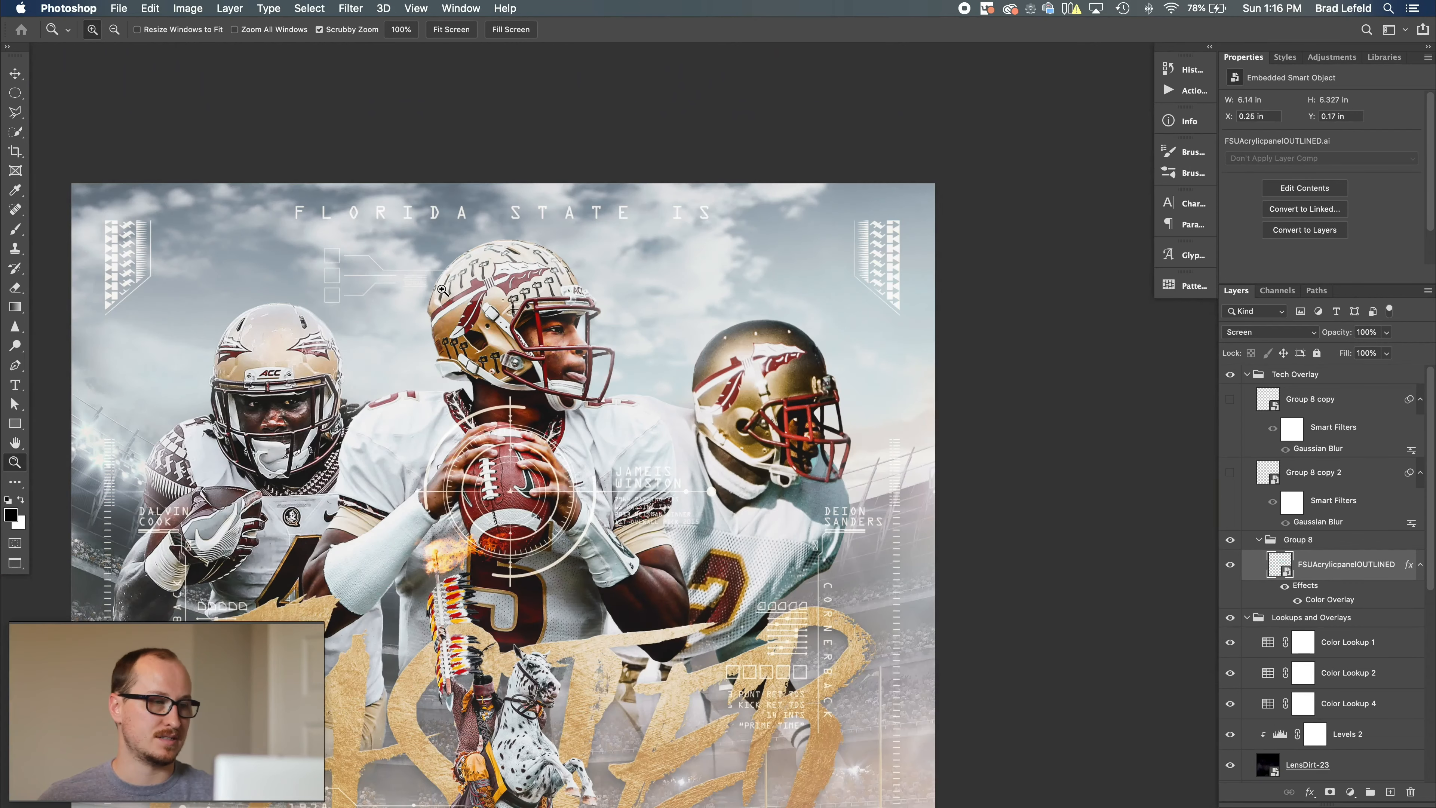
pyautogui.scroll(8, 409, 279)
pyautogui.scroll(8, 410, 280)
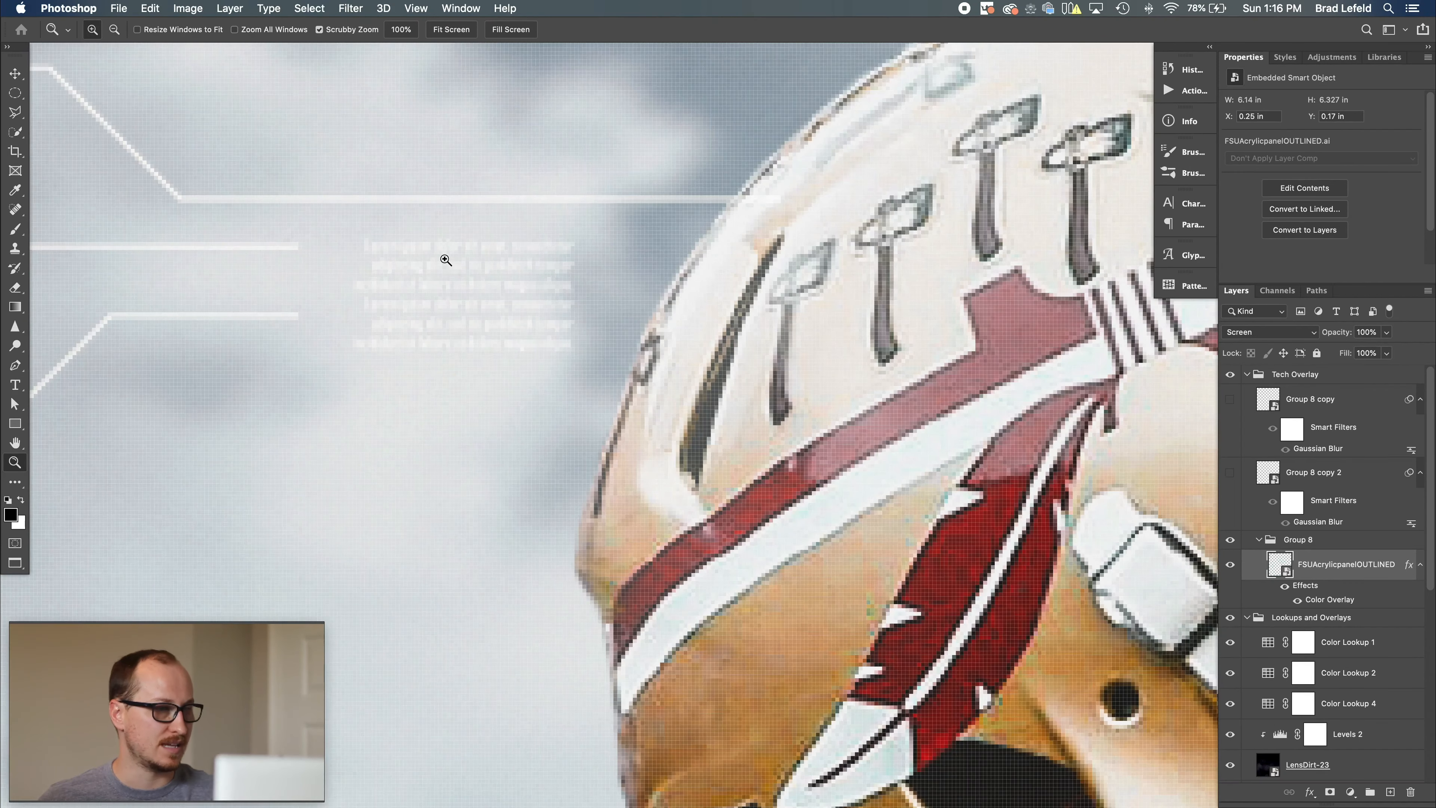
pyautogui.scroll(-10, 409, 338)
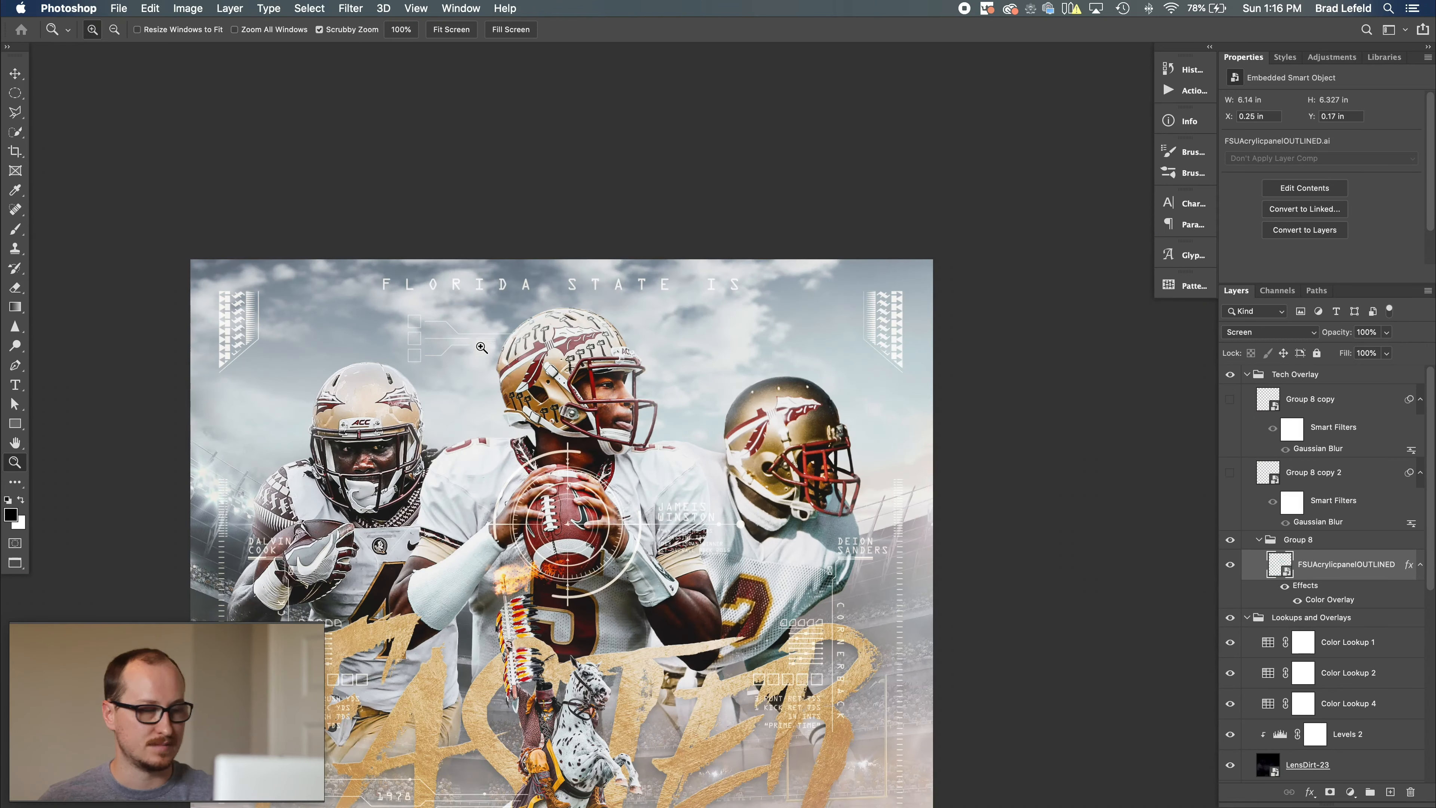
pyautogui.press('super+0')
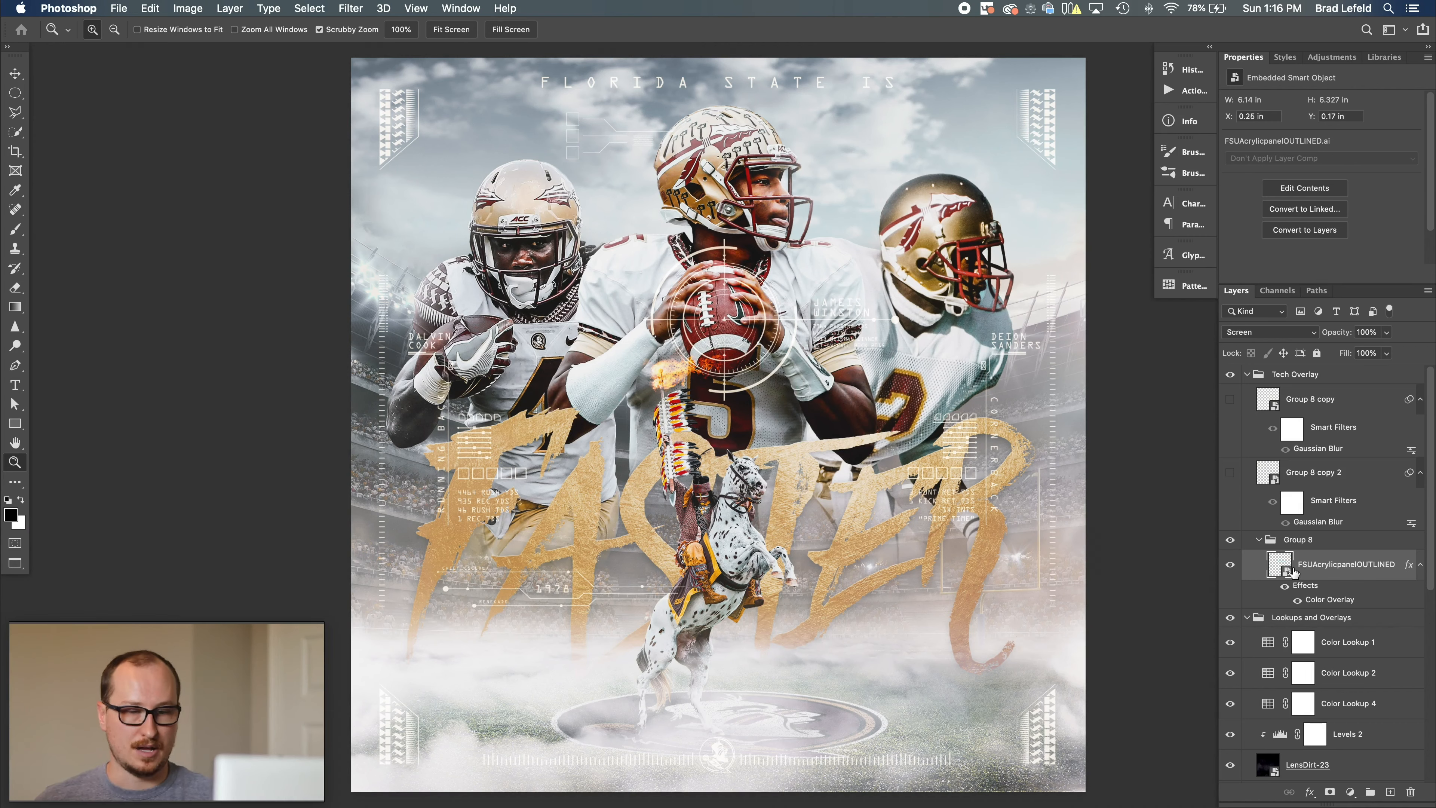
# Compare the FSUAcrylicpanelOUTLINED layer with and without its Color Overlay effect, leaving the effect shown.
pyautogui.click(1297, 601)
pyautogui.click(1297, 600)
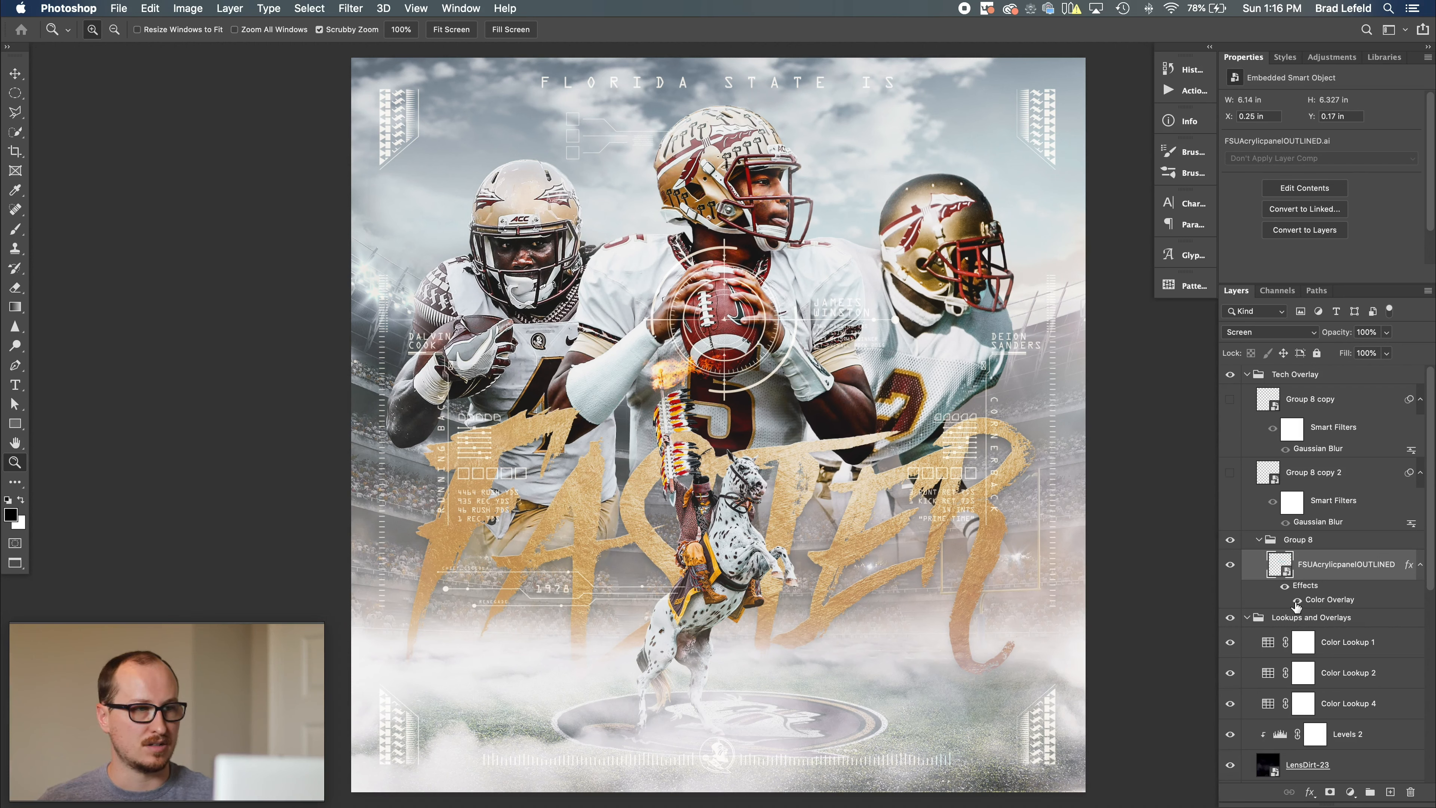
pyautogui.click(1296, 602)
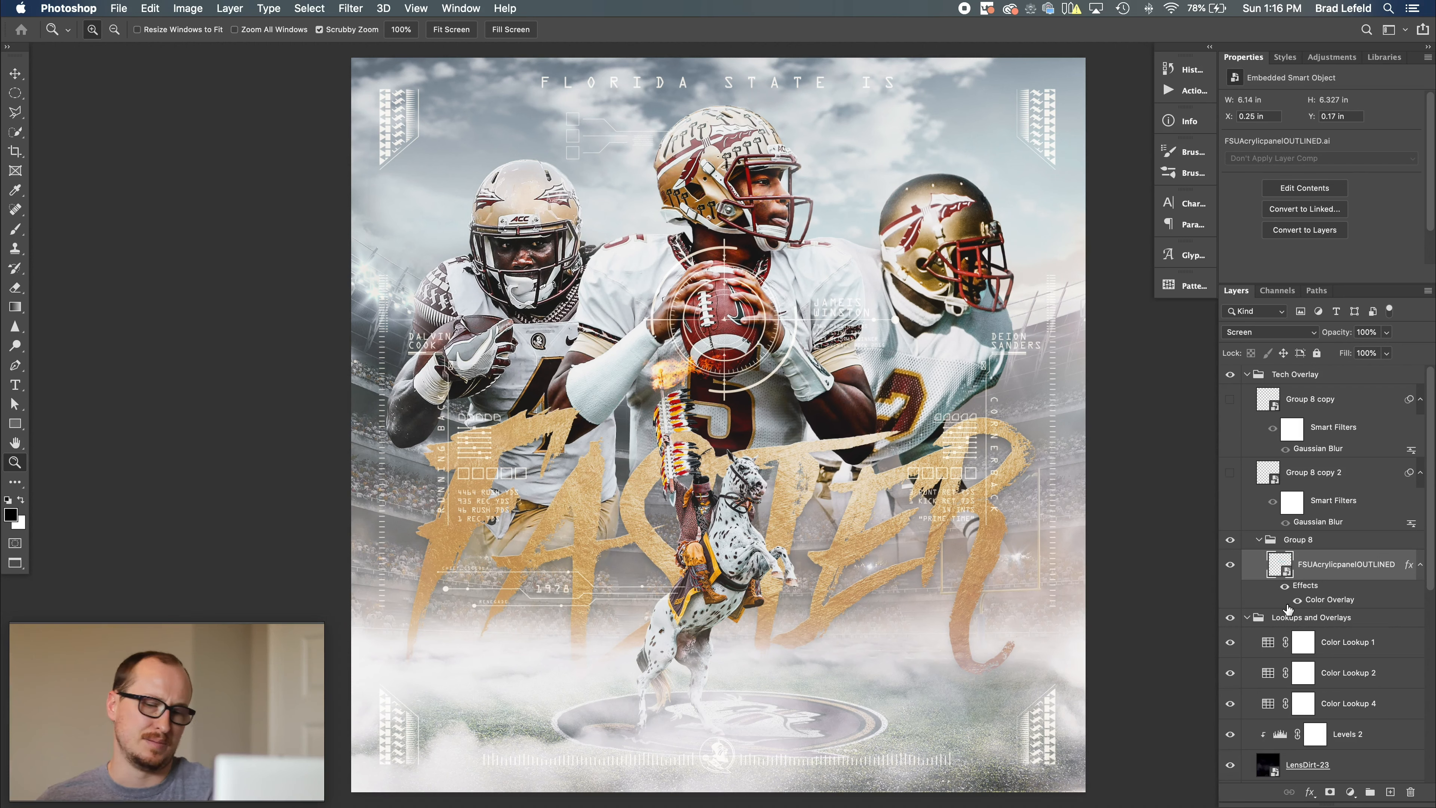
# Select and show Group 8 copy 2 and Group 8 copy in the Tech Overlay group.
pyautogui.click(1302, 476)
pyautogui.click(1230, 474)
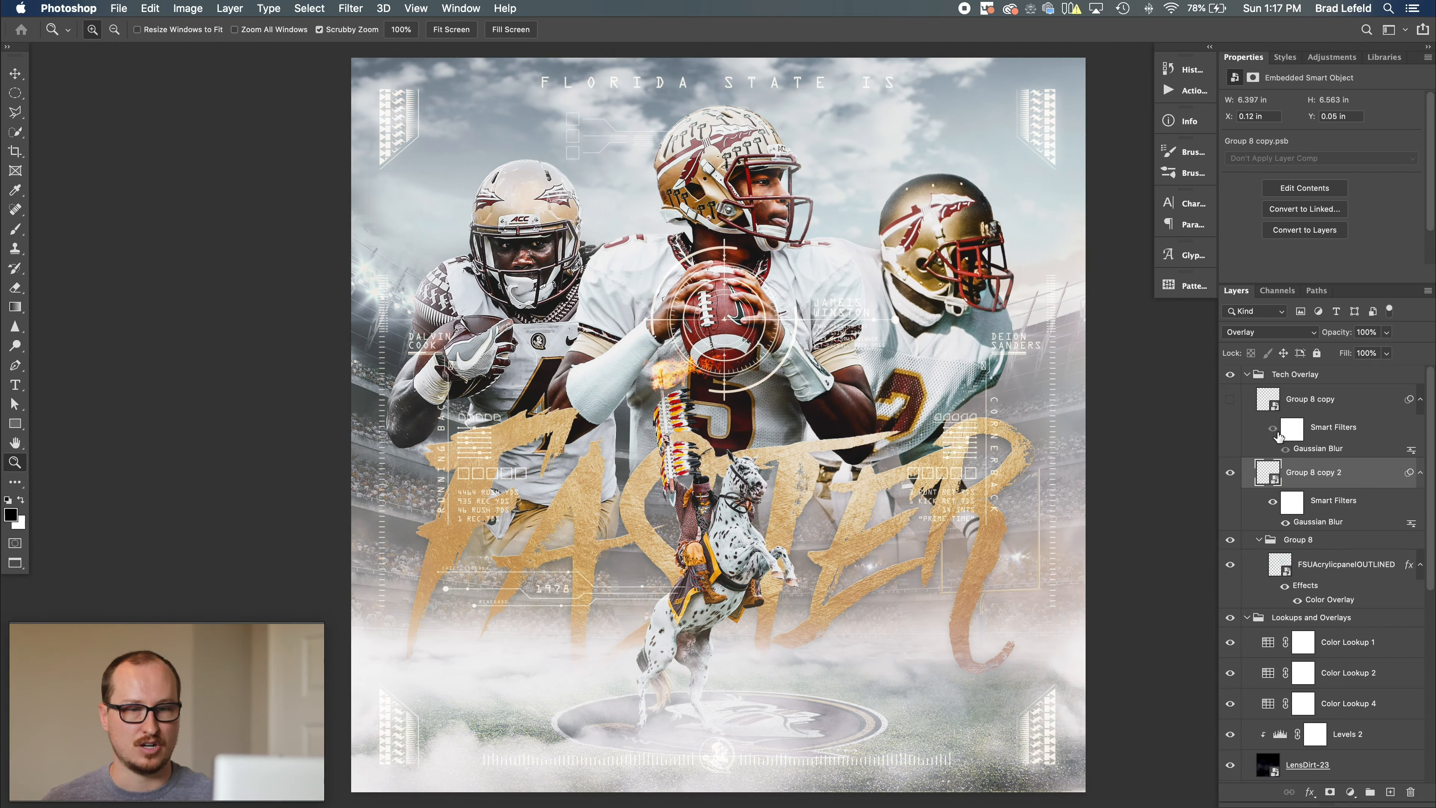
pyautogui.click(1357, 399)
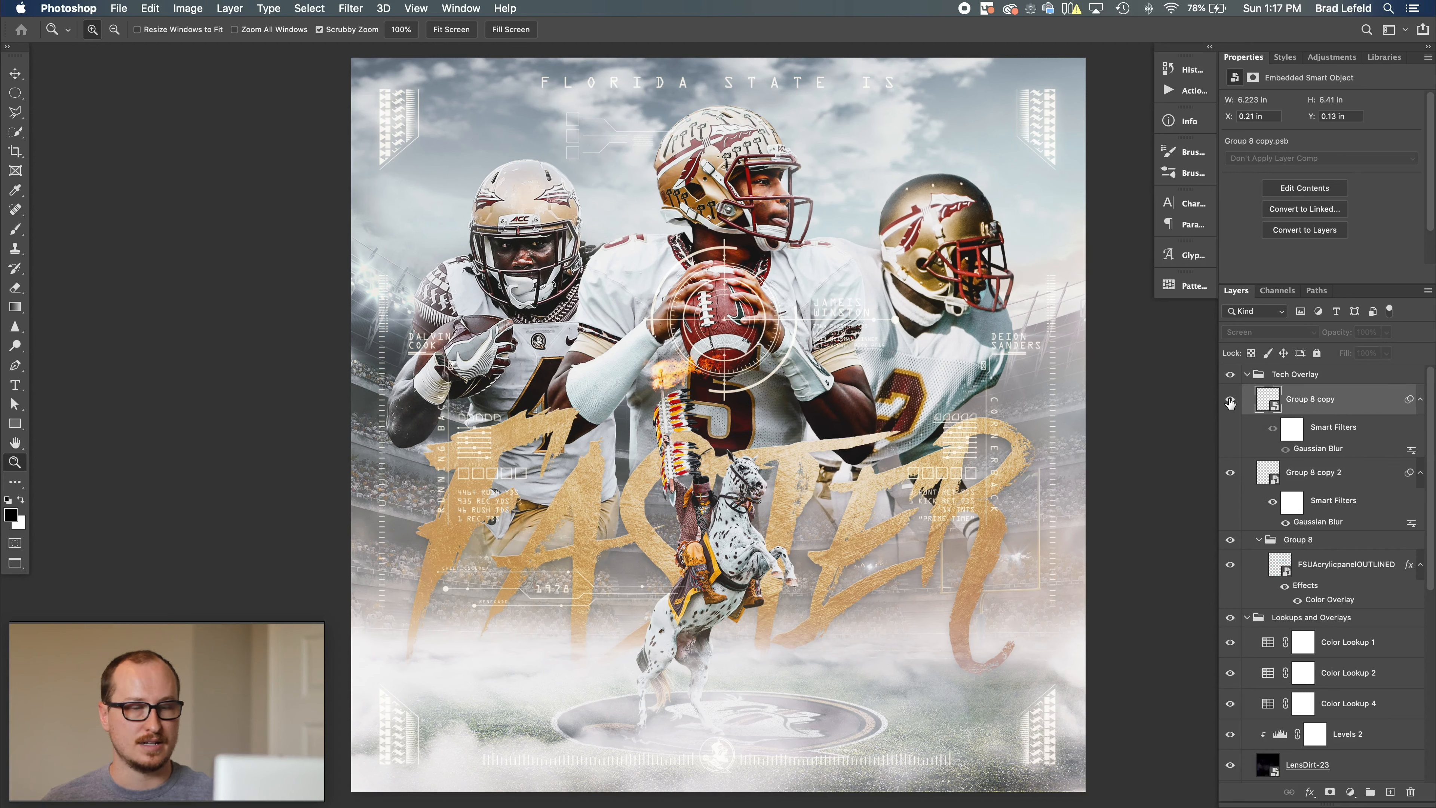
pyautogui.click(1230, 400)
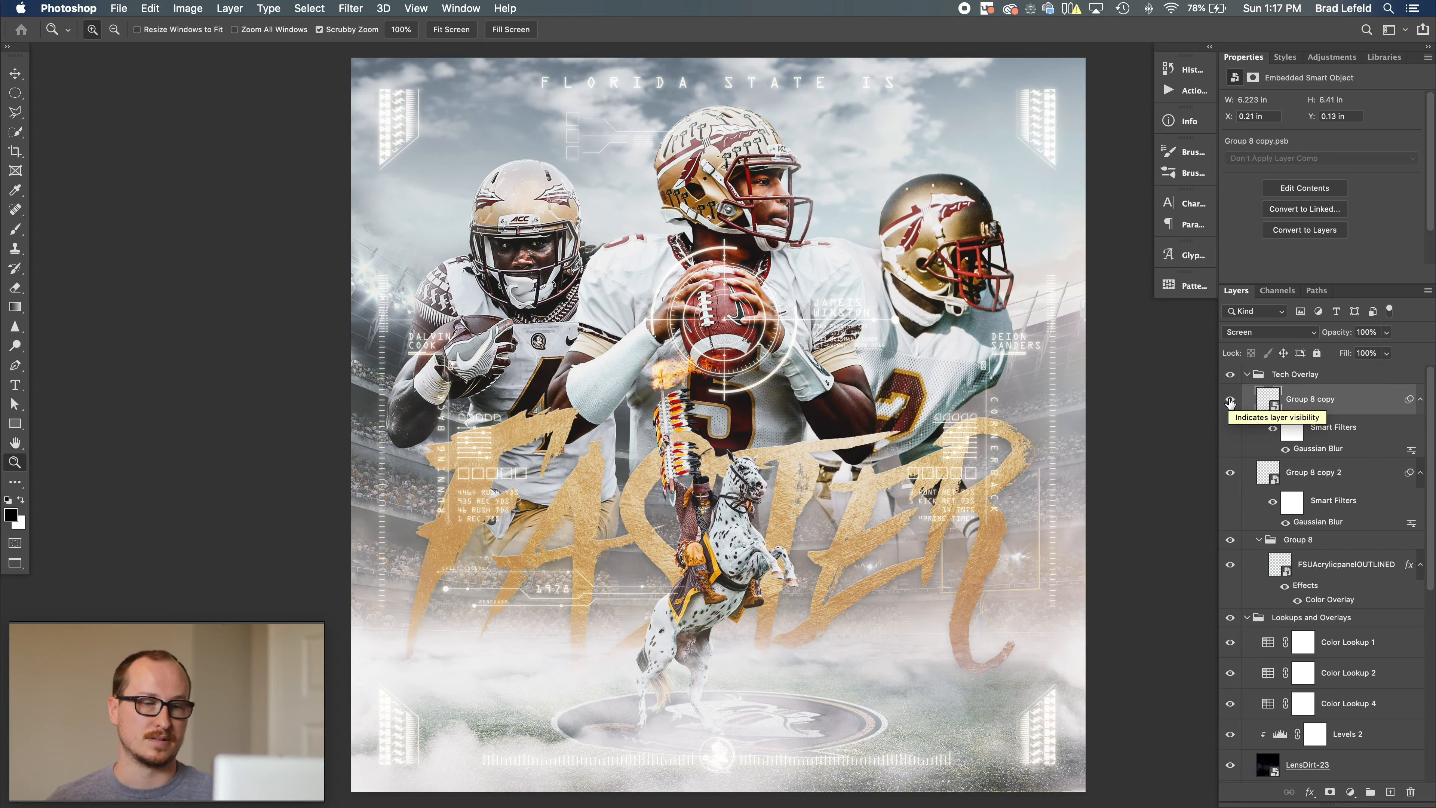